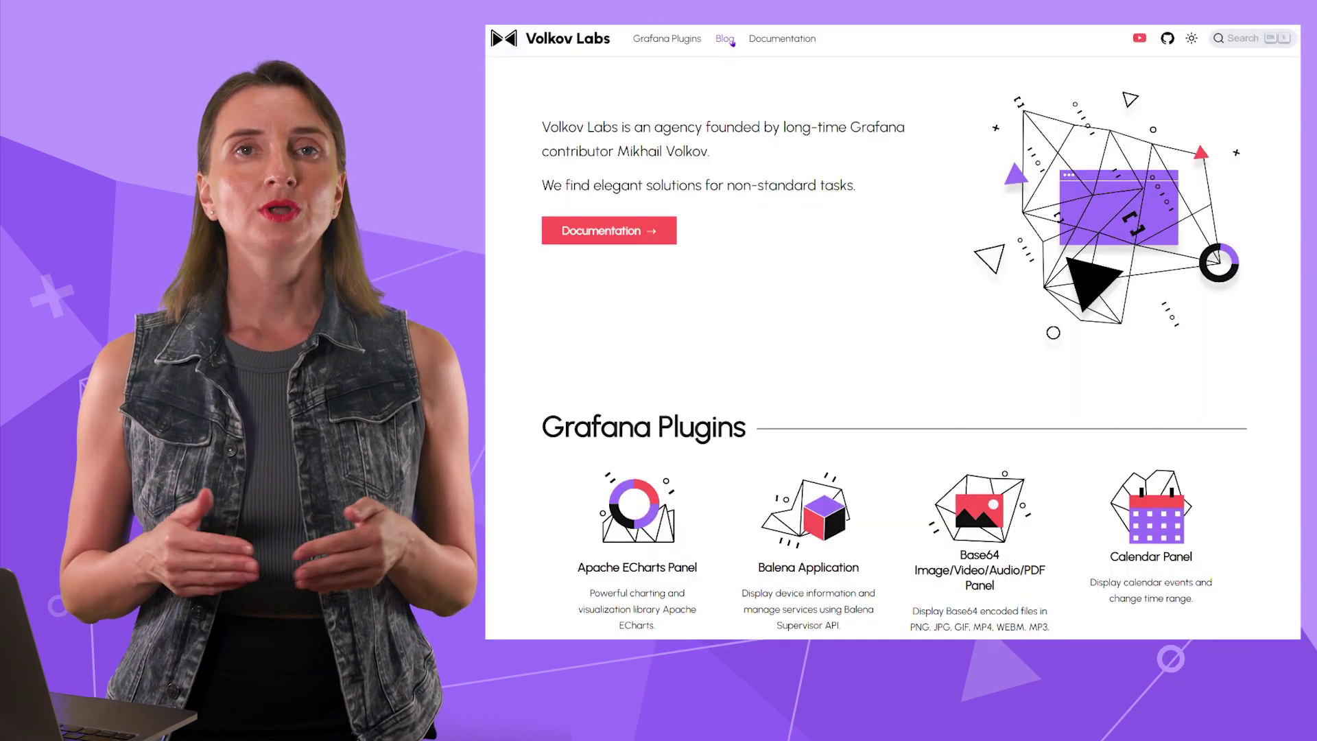
- Open the Volkov Labs blog post 'Website Analytics based on Nginx, Loki, Promtail, and Grafana' and scroll through it
click(728, 41)
click(643, 320)
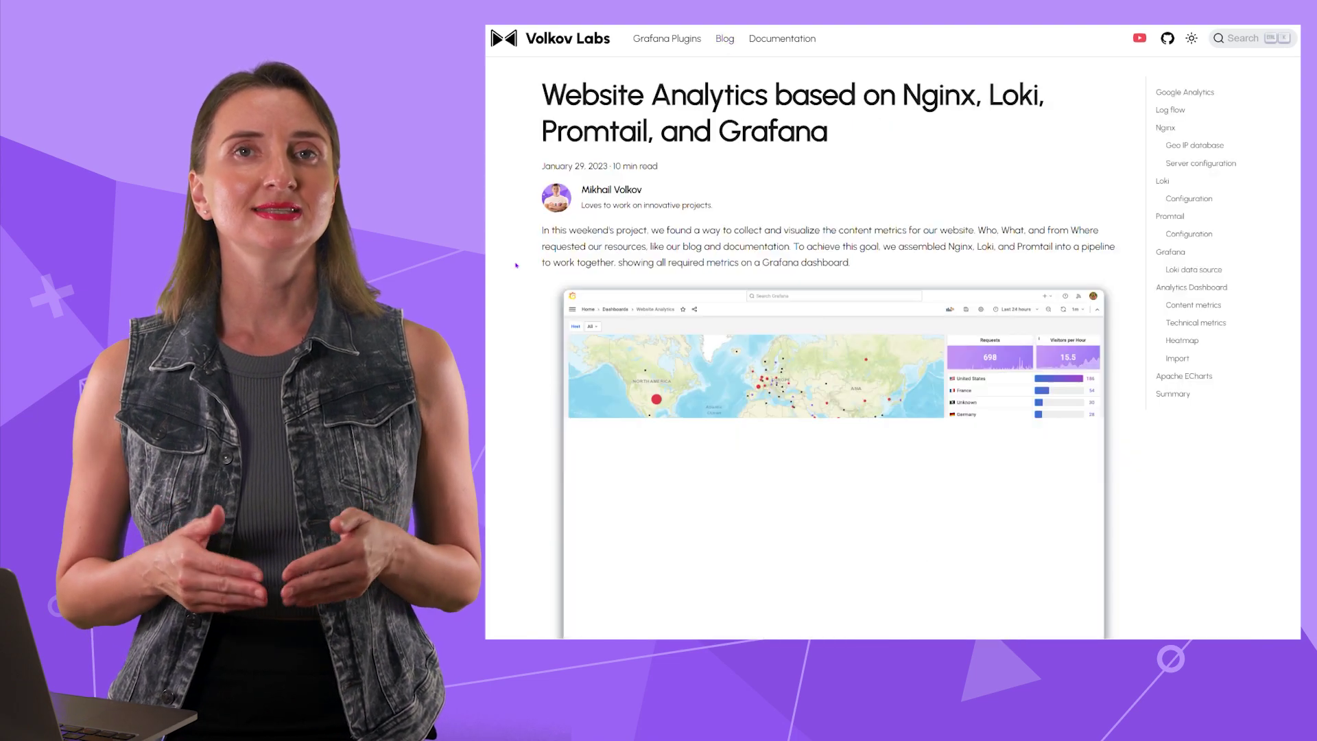
scroll(643, 321, down, 2)
scroll(832, 350, down, 10)
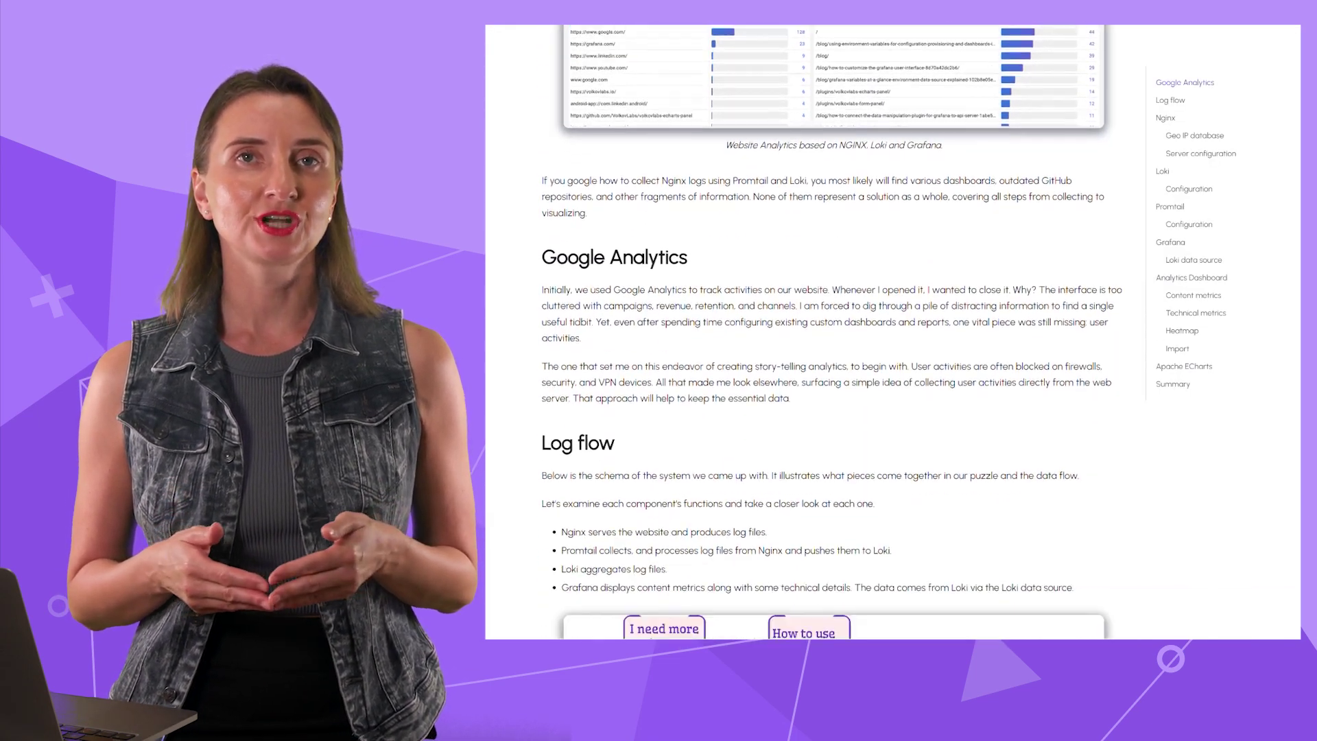
scroll(827, 331, down, 12)
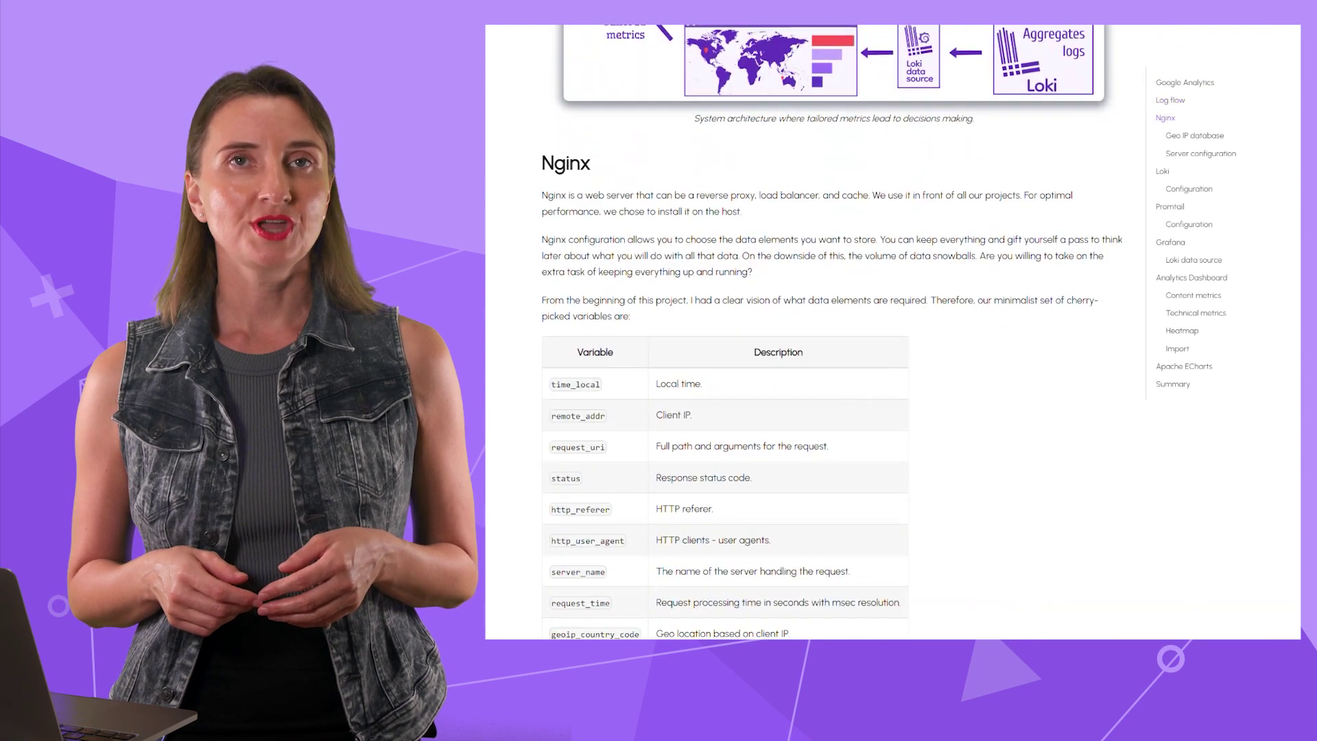
scroll(820, 332, down, 10)
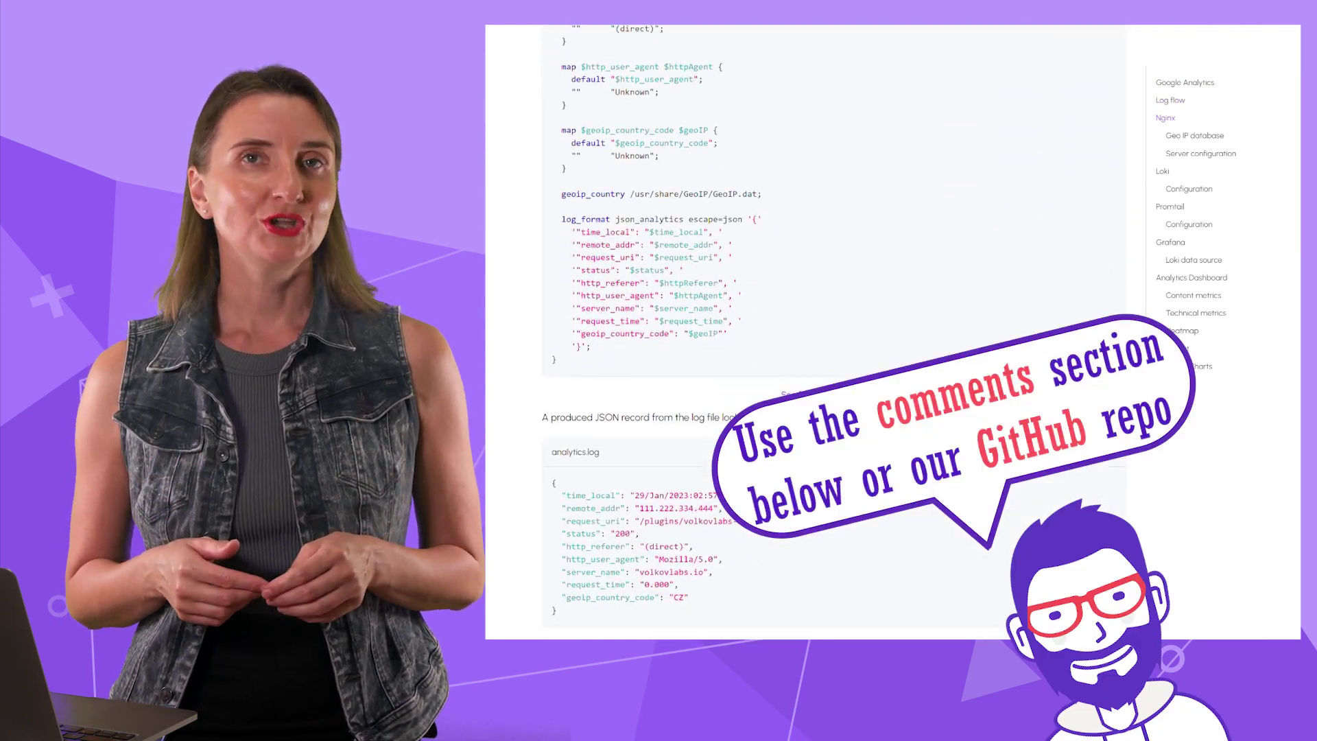
scroll(831, 332, down, 10)
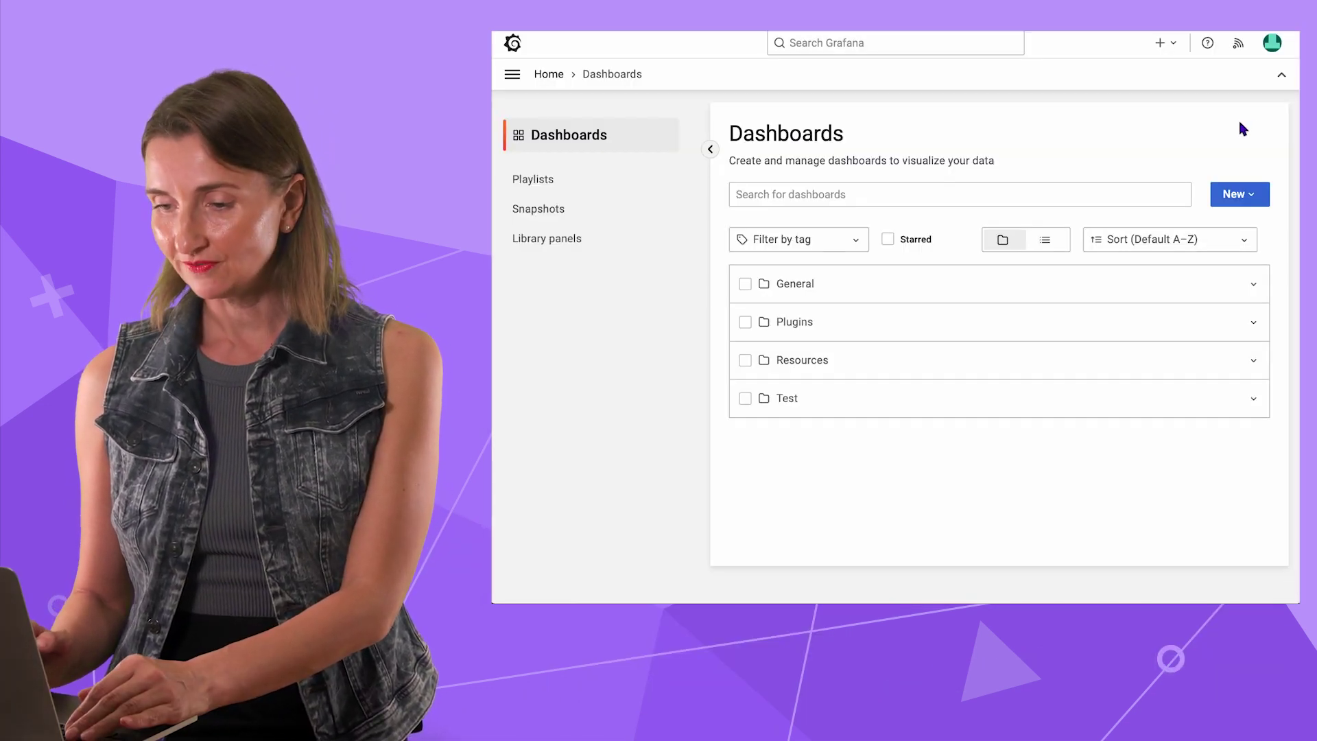
- Create a new empty dashboard and save it as 'Website Analytics DEMO'
click(1238, 194)
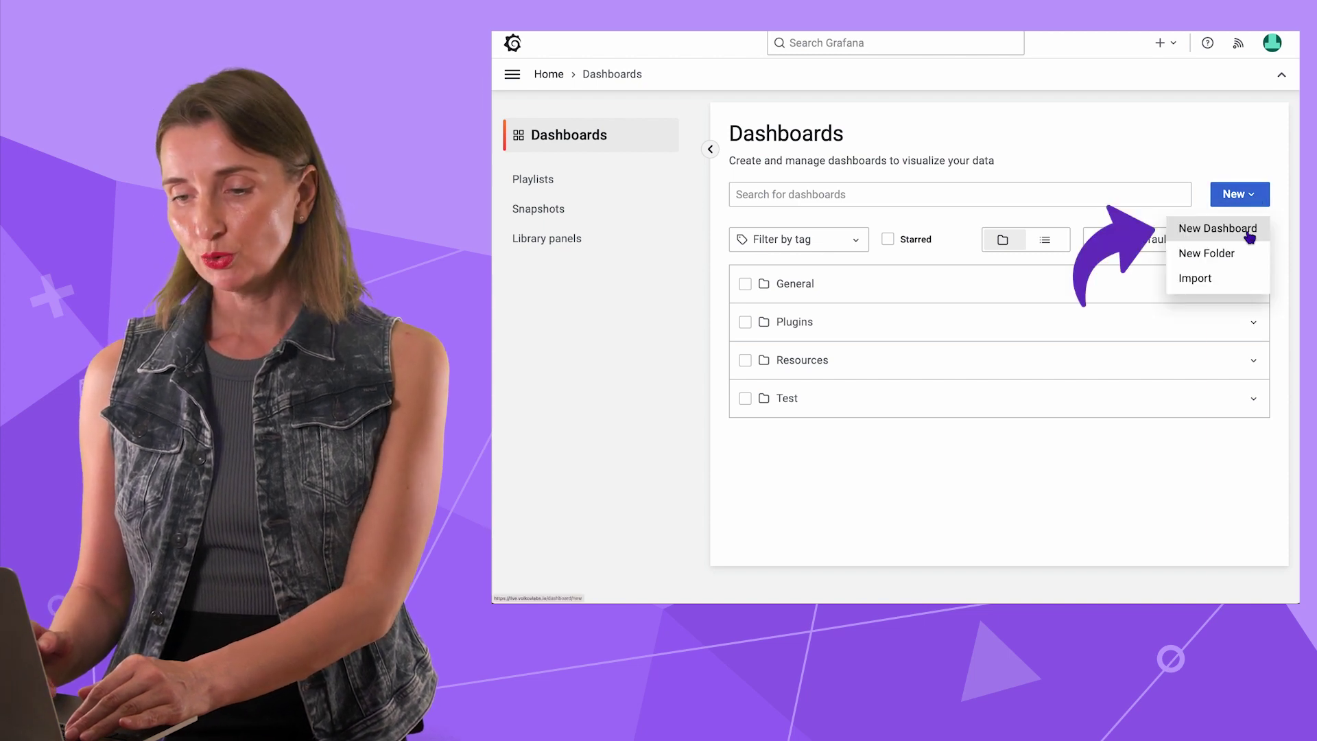
click(1249, 233)
key(ctrl+s)
text(Website Analytics DEMO)
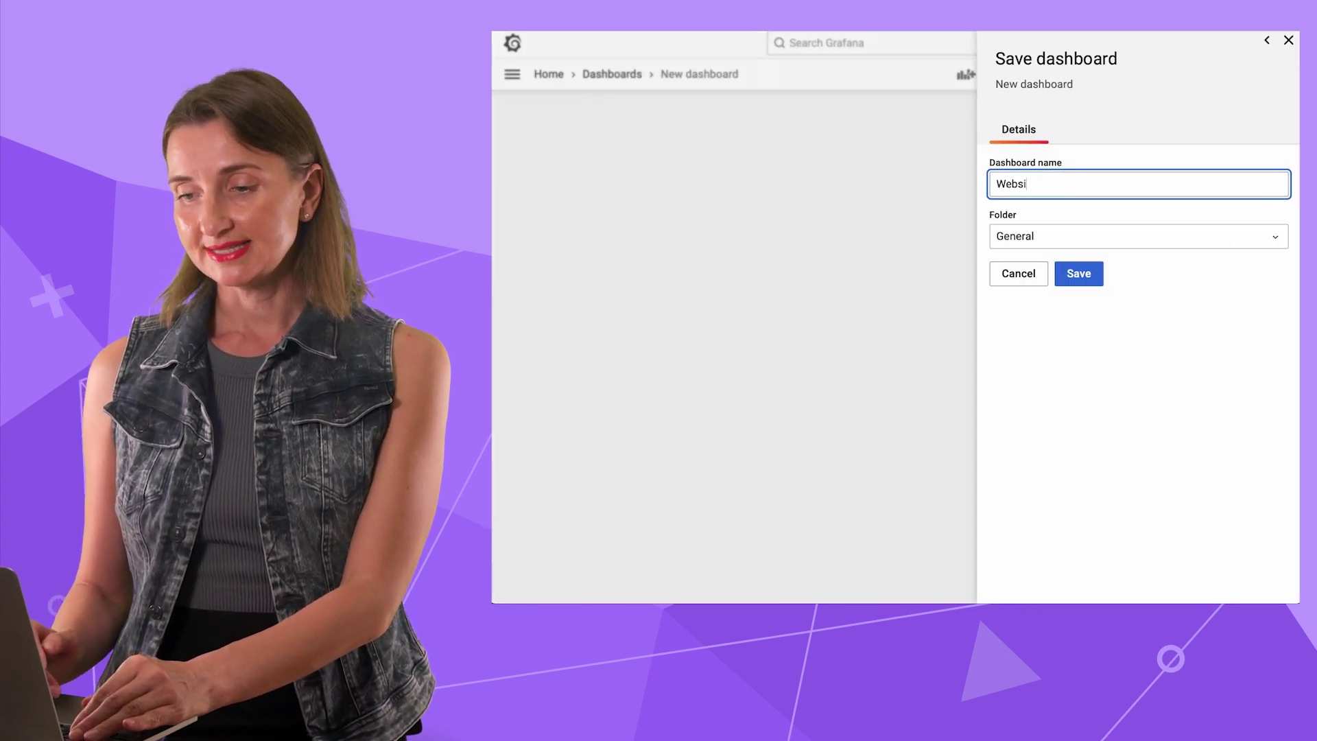
click(1078, 273)
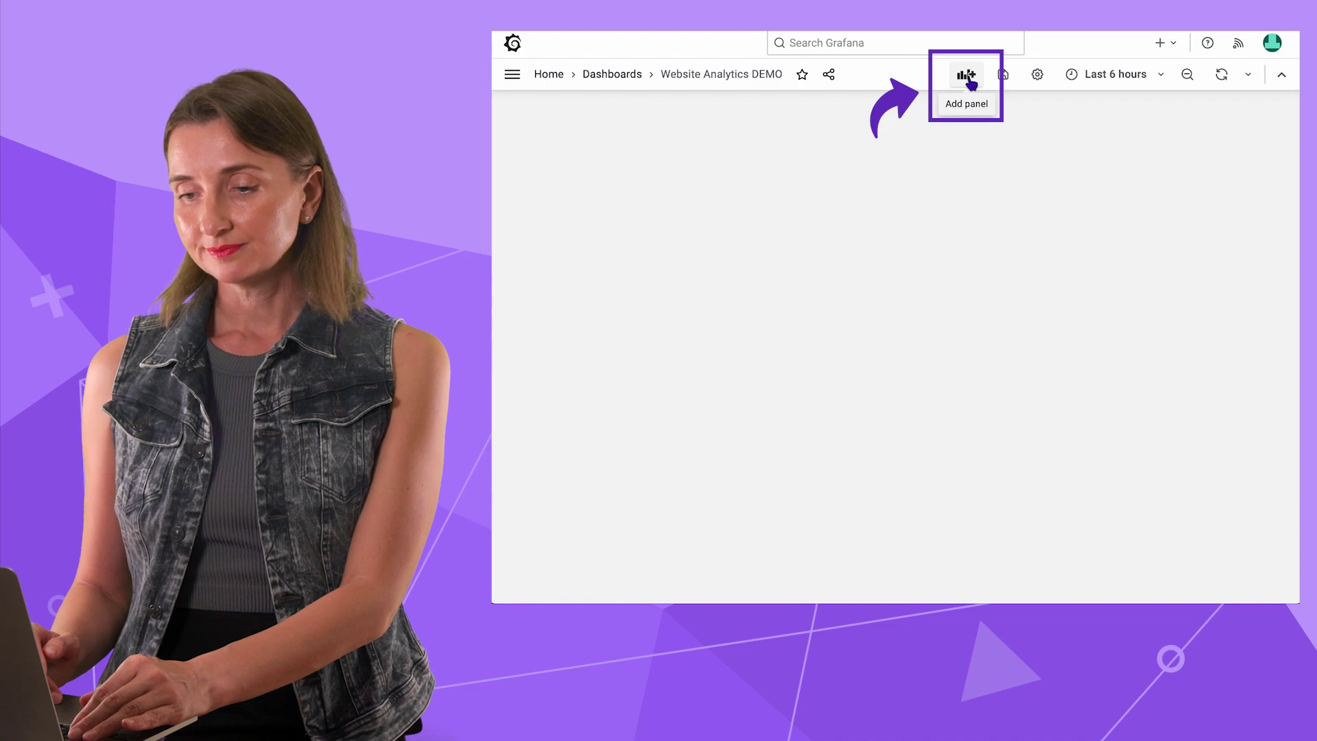
- Add a new panel with the Table visualization
click(965, 74)
click(653, 227)
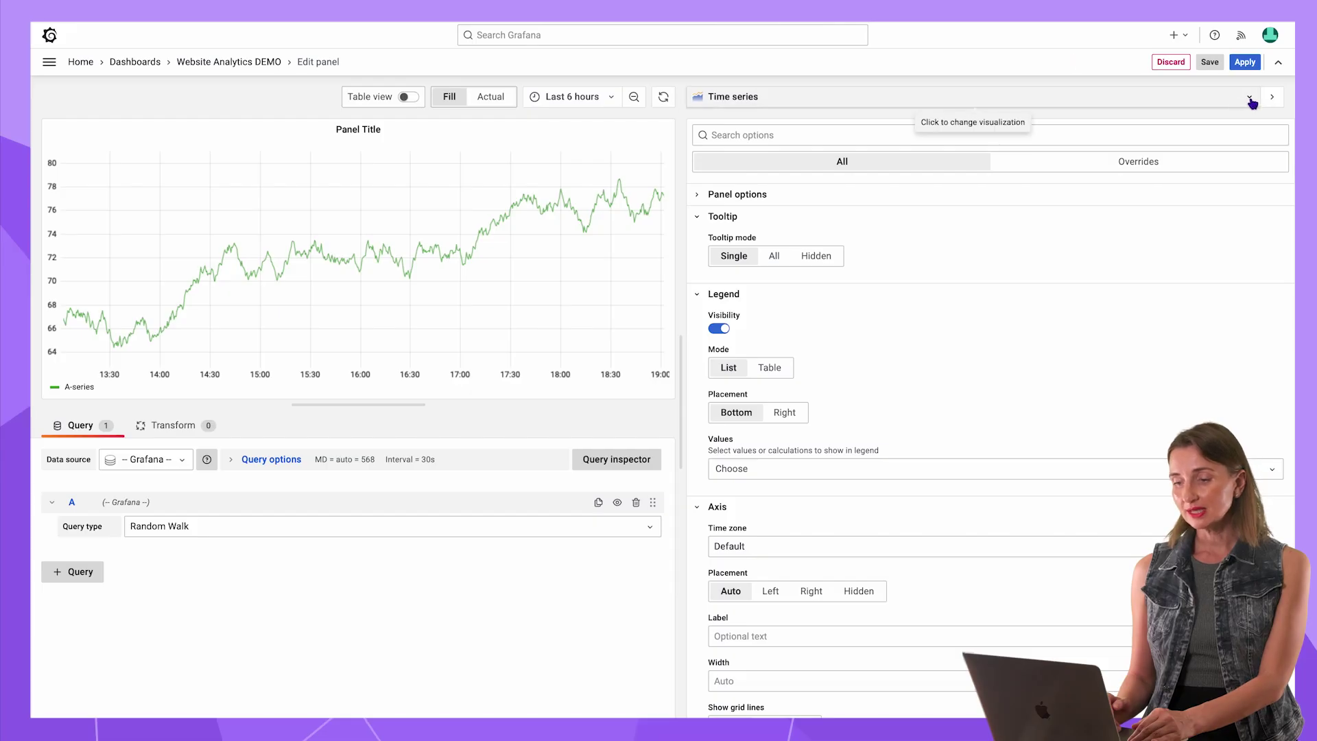
click(1249, 103)
text(table)
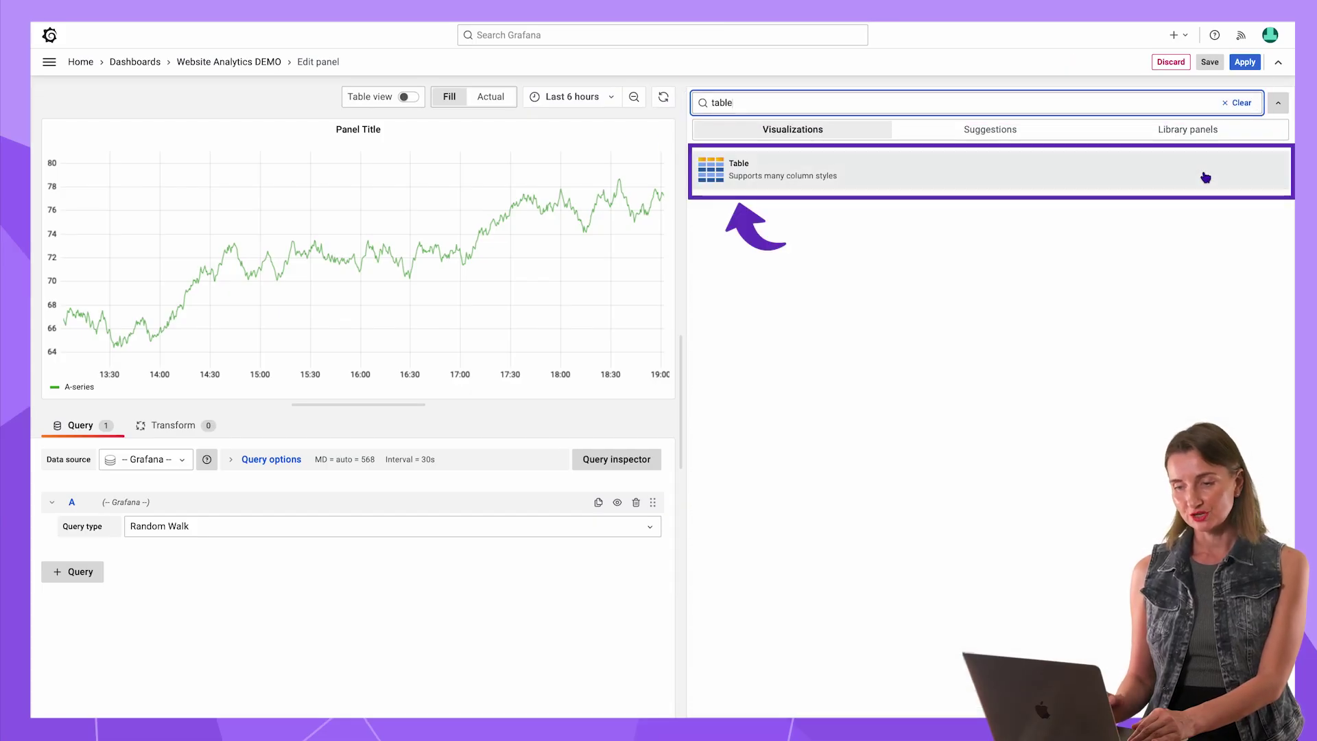
click(1202, 176)
- Query Loki with {host="volkovlabs.io"} and run it
click(146, 458)
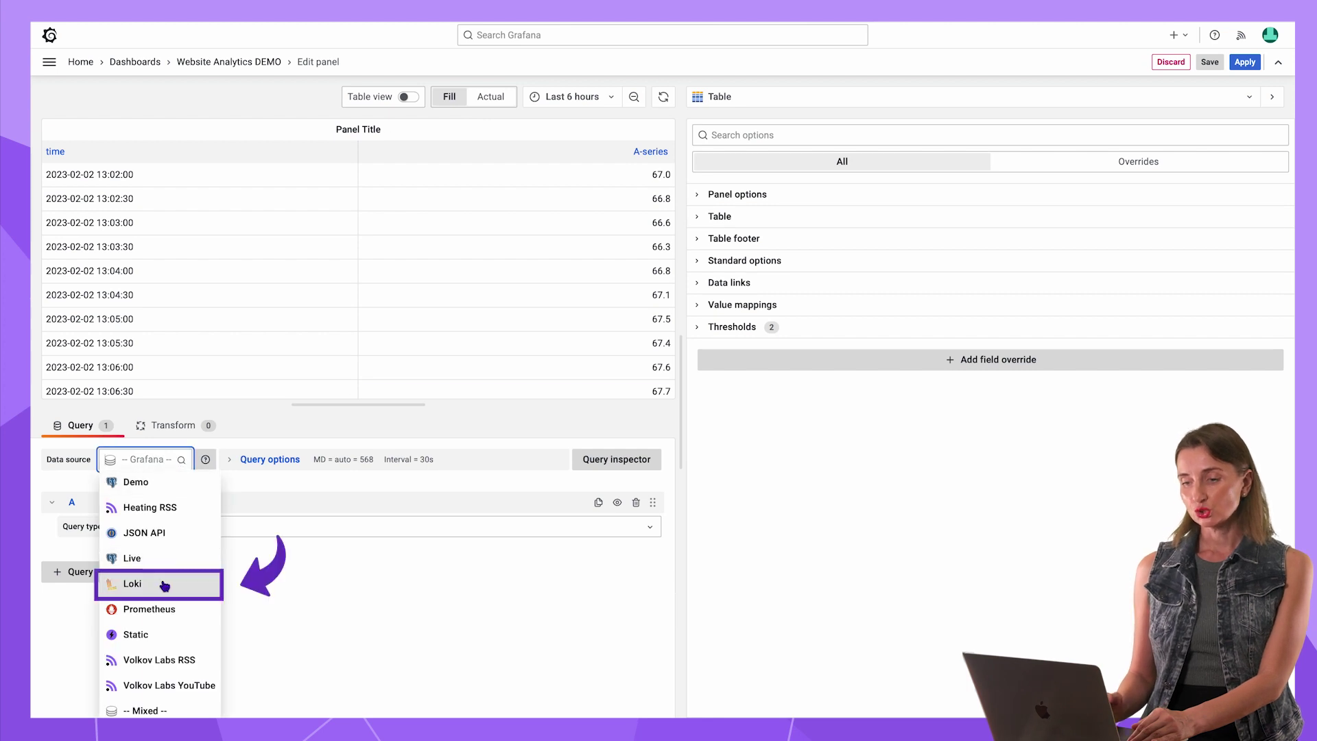
click(164, 586)
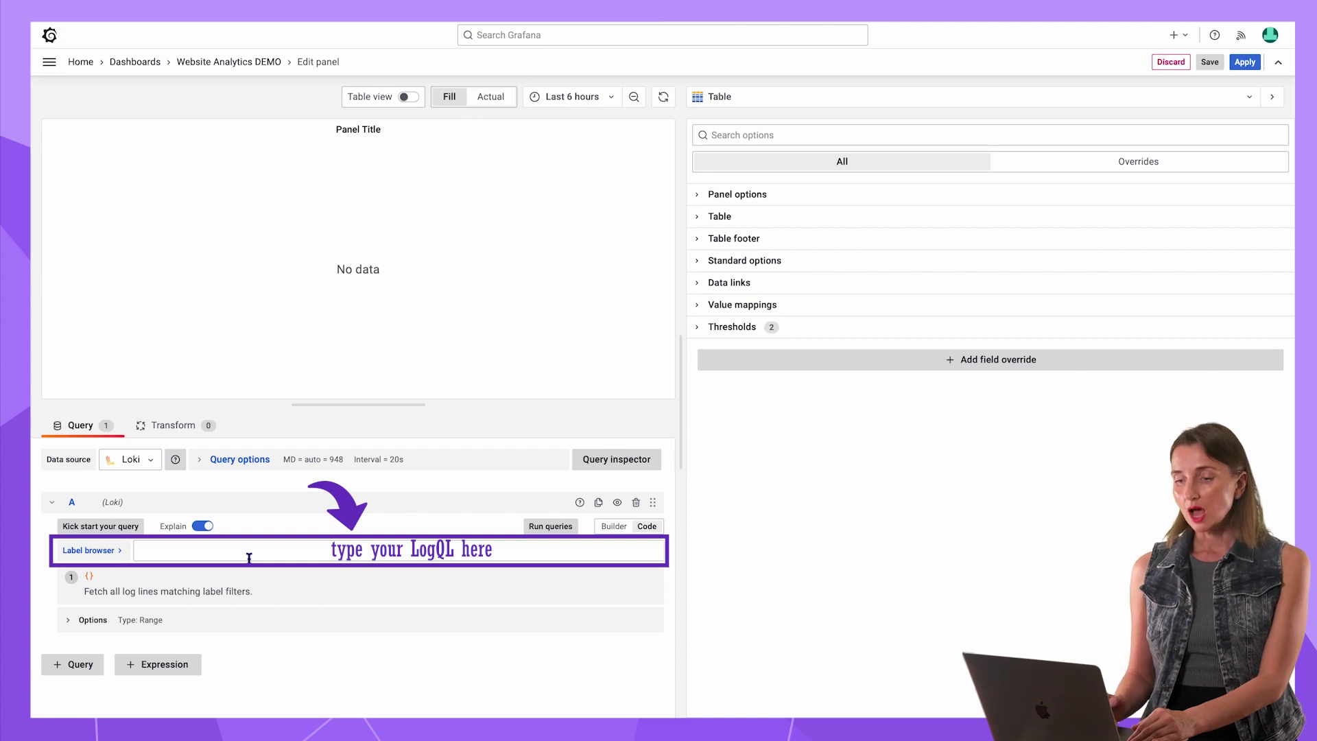
click(249, 557)
text({host=)
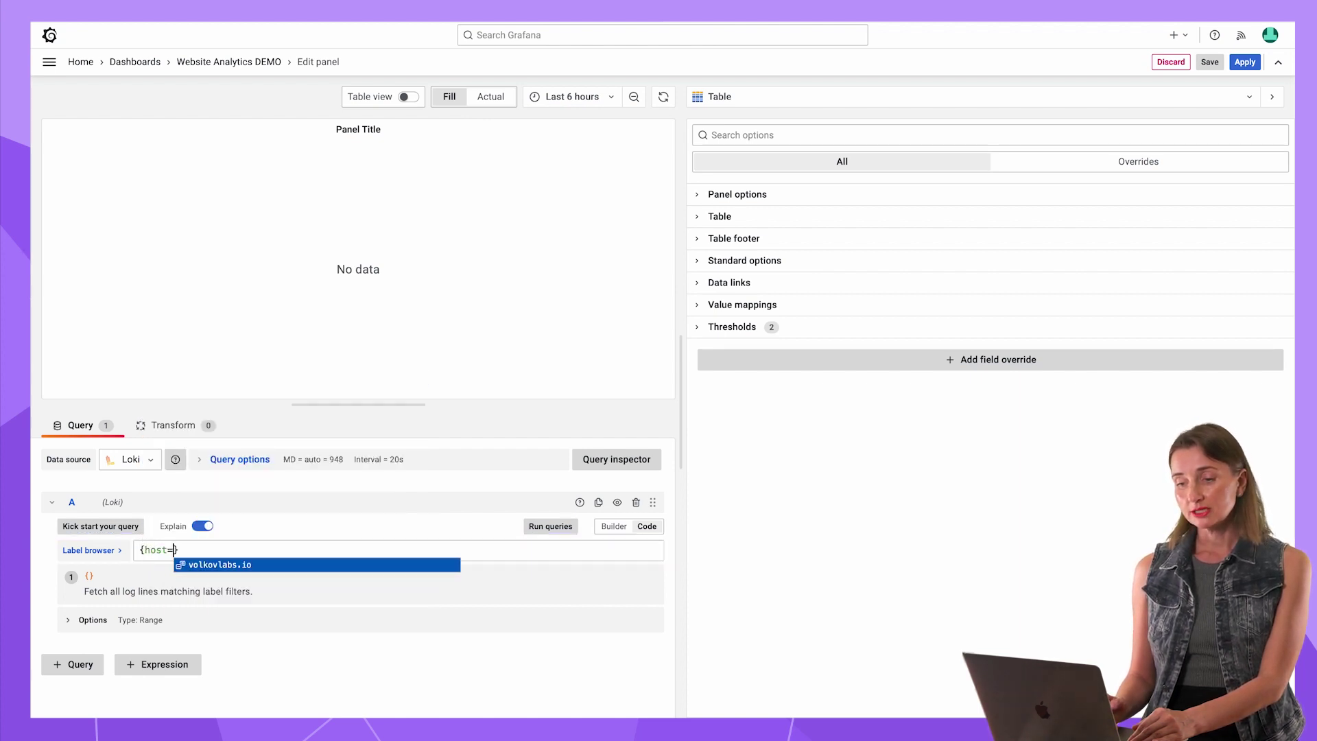
text("volkovlabs.io)
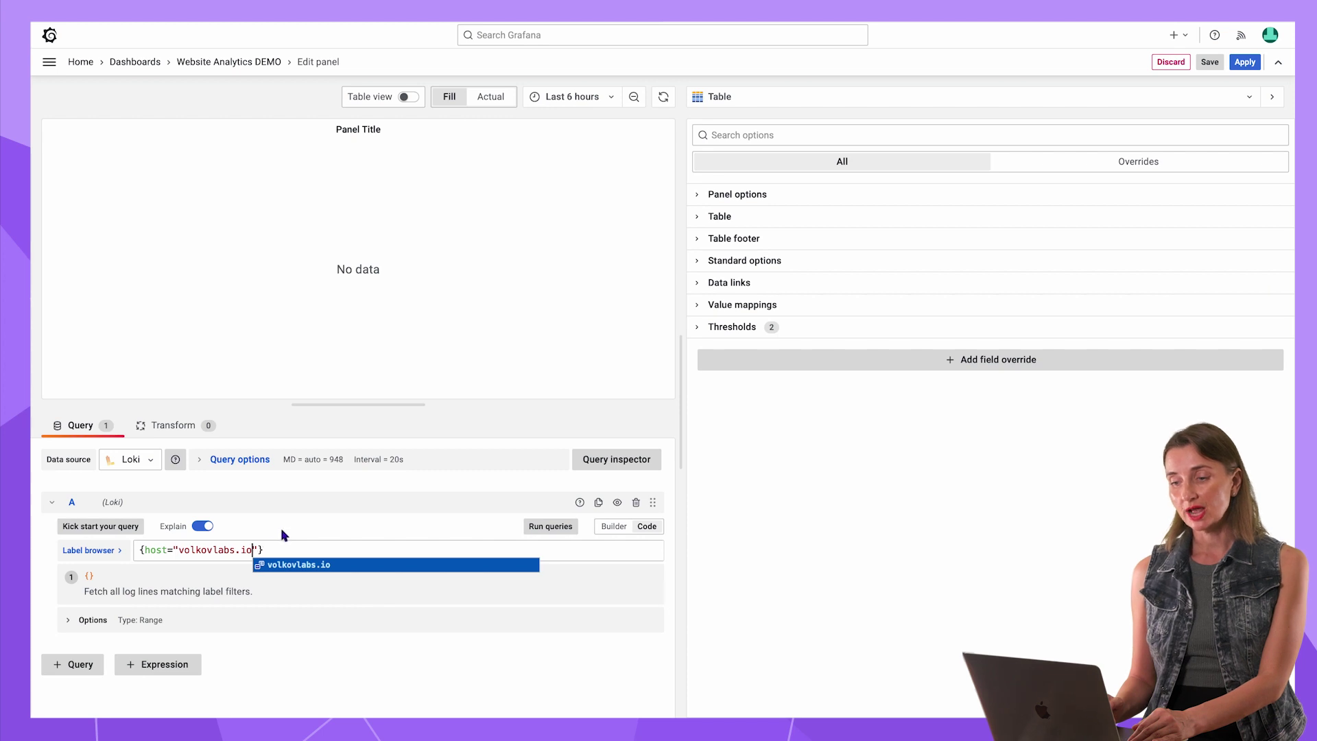
click(284, 534)
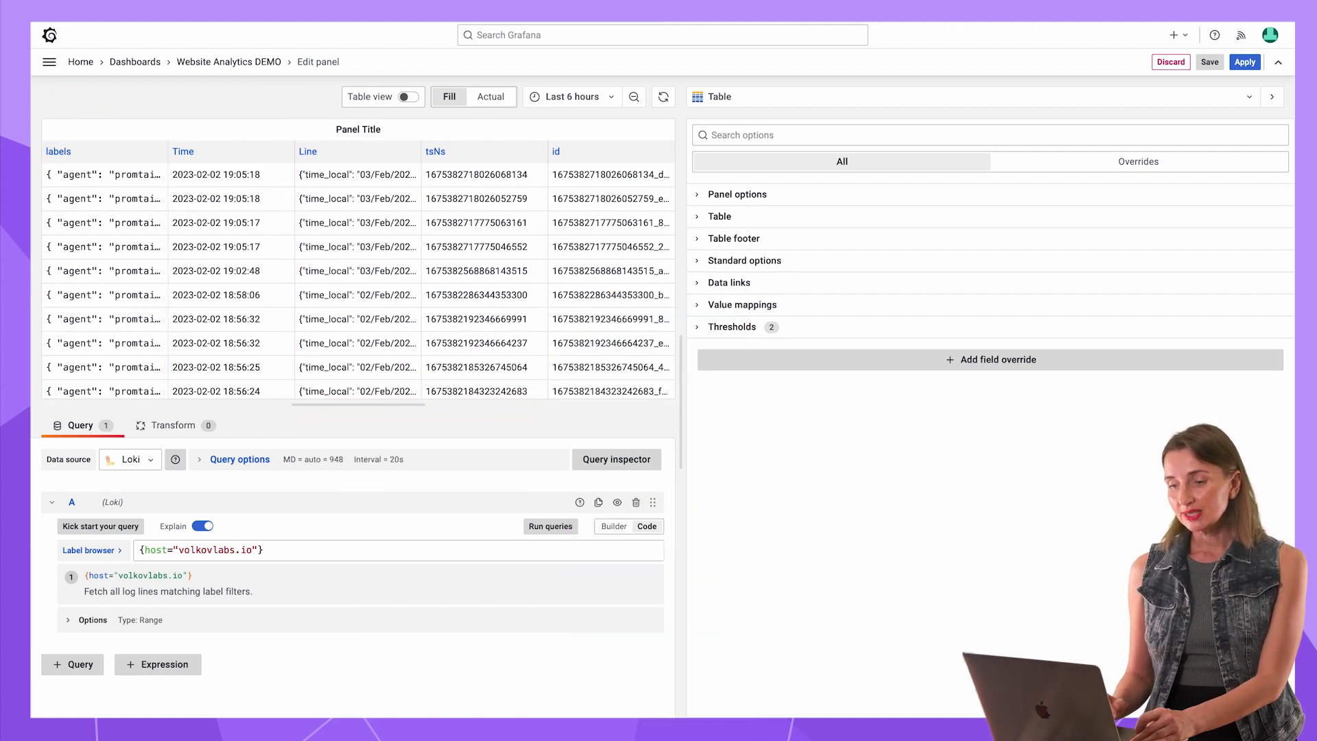
- Expand Table options and inspect a record's full labels value
click(697, 216)
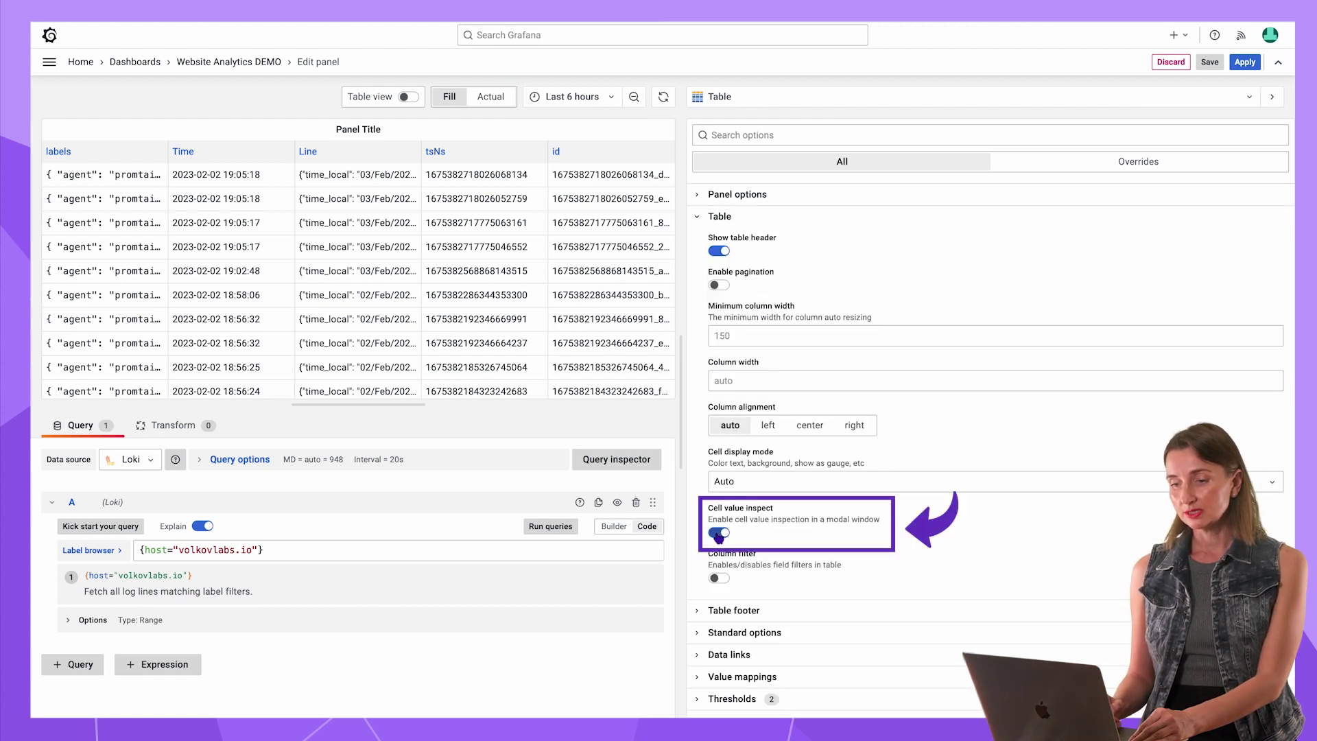
mouse_move(549, 327)
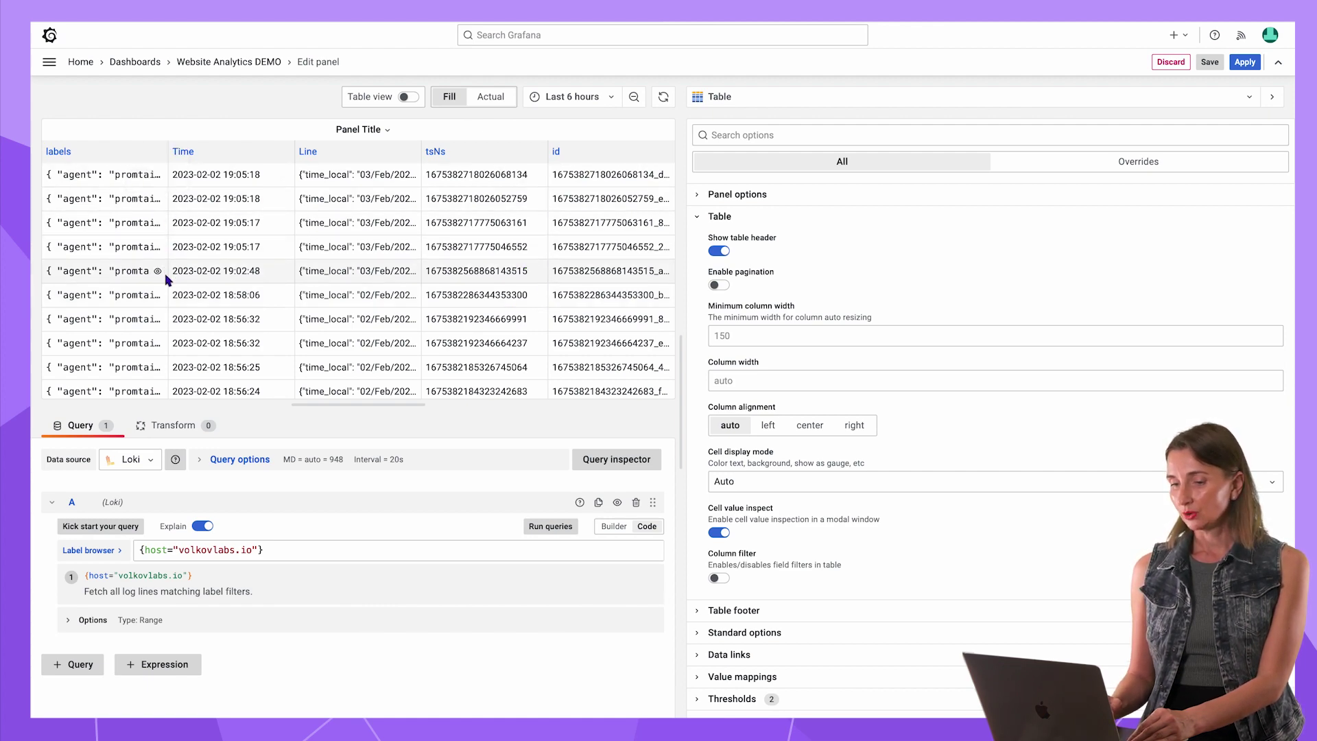
click(158, 319)
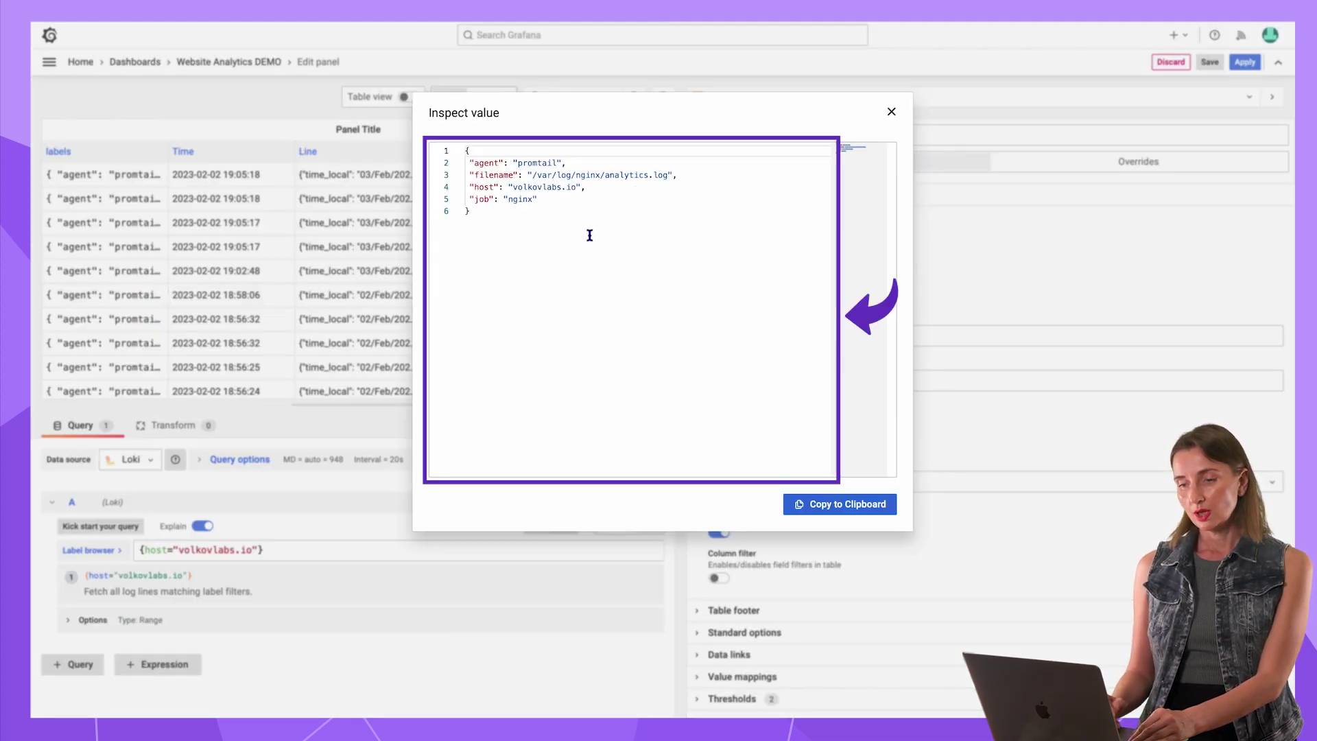
click(891, 111)
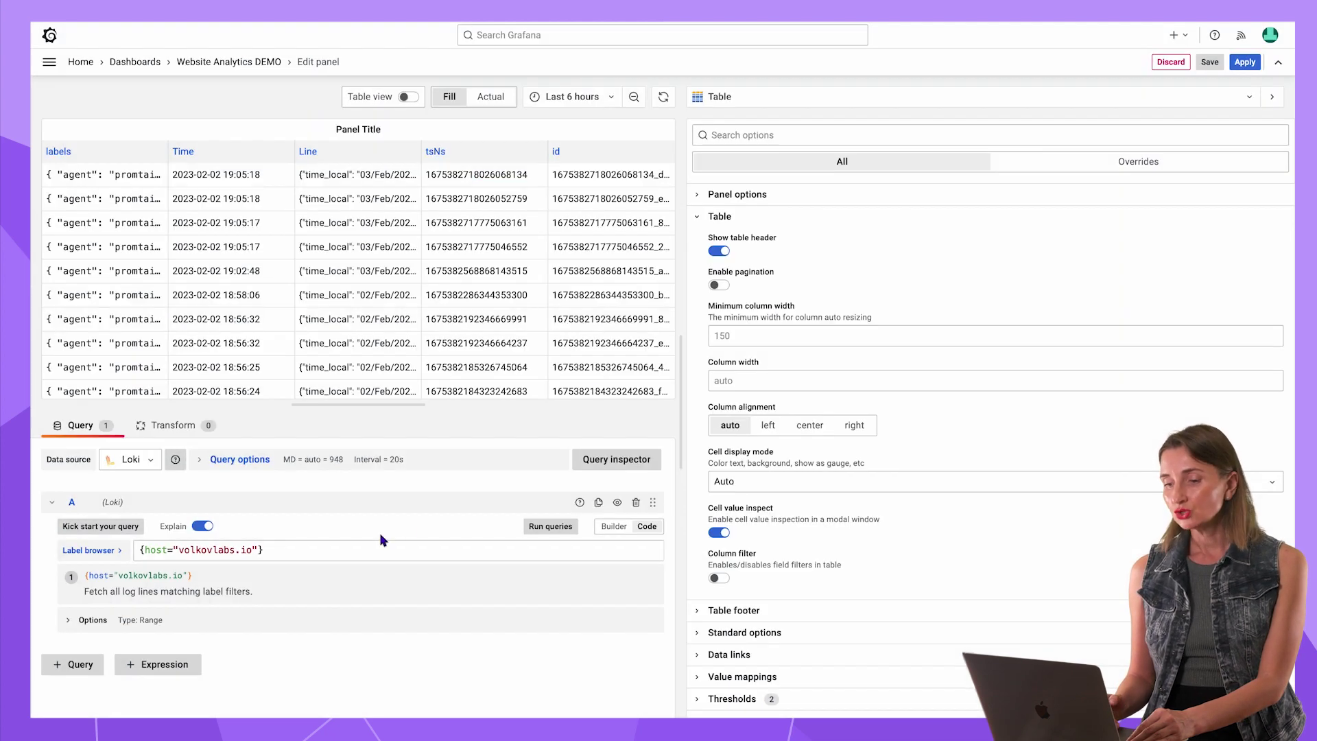
- Append | json to the Loki query and inspect a parsed log record
click(339, 553)
text(|json)
key(Return)
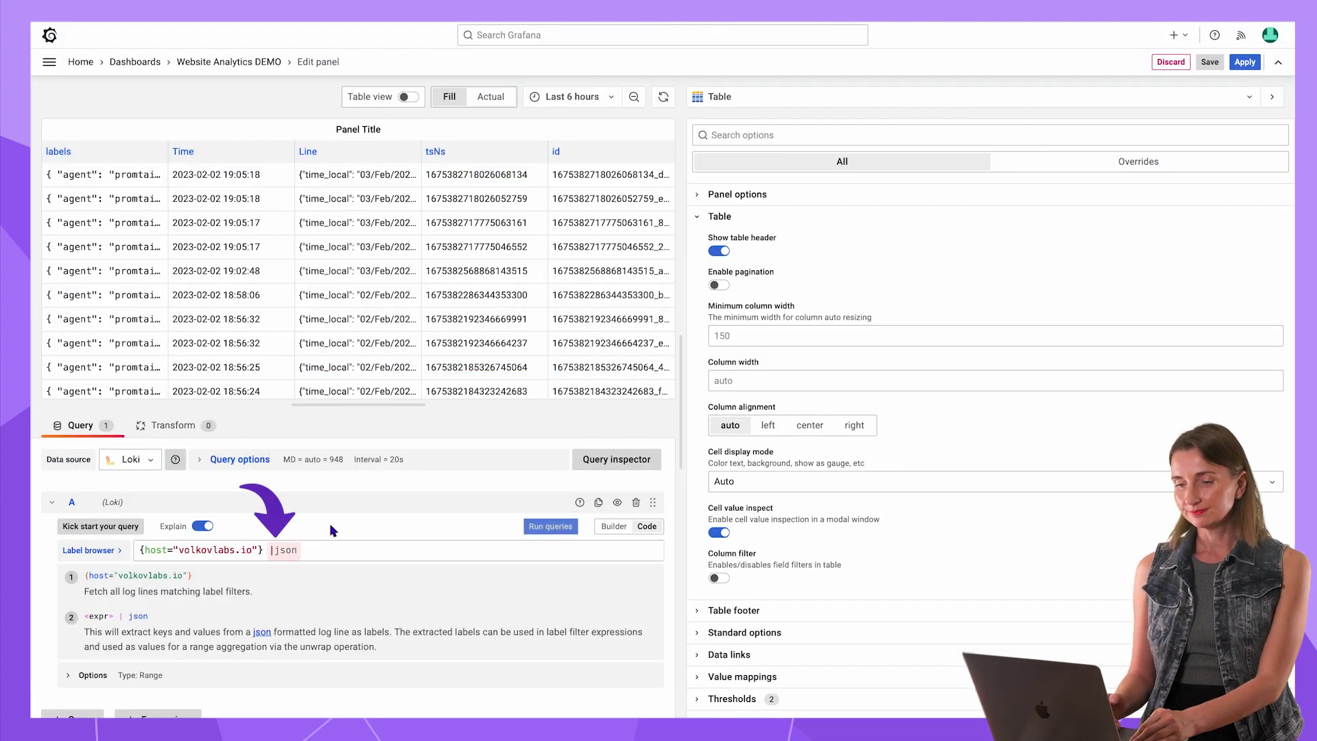
click(159, 336)
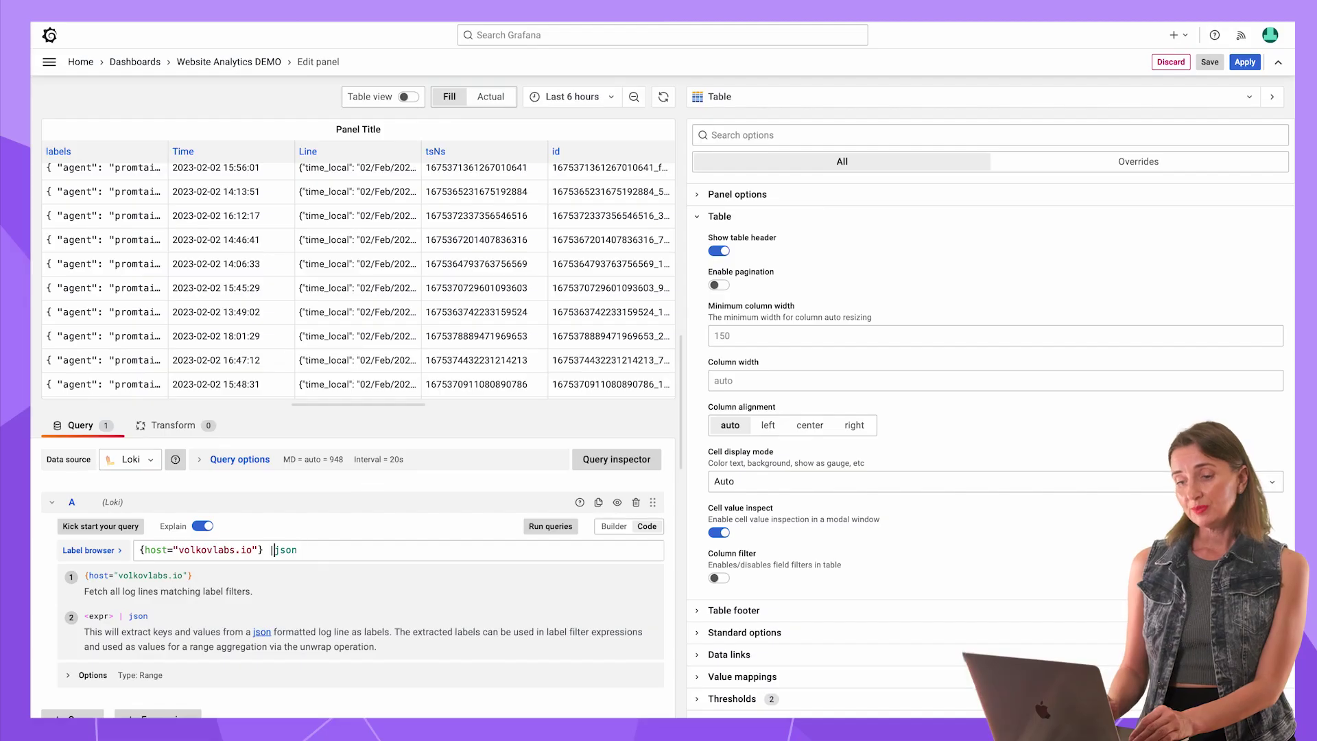
- Add | line_format "{{.request_uri}} with HTTP status: {{.status}}" to the query and inspect the resulting Line value
text(|)
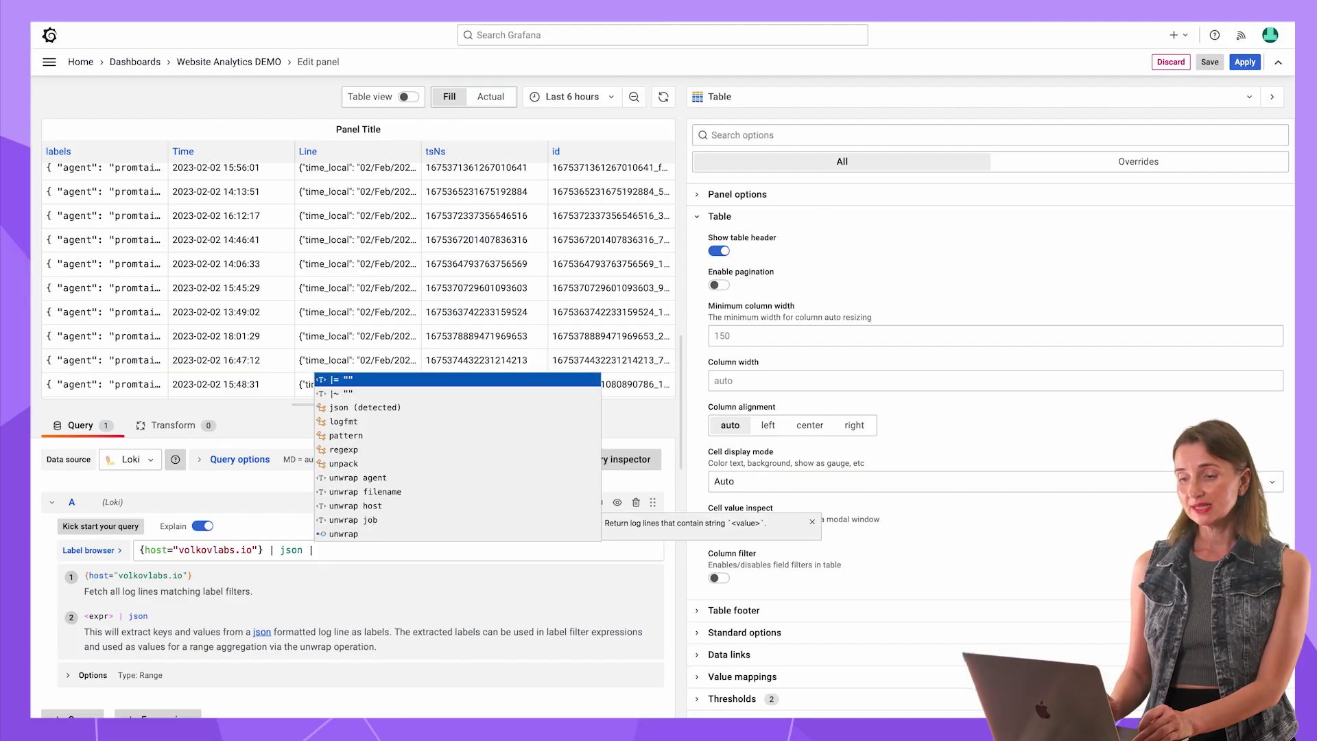
text(line_format "{{.request_u)
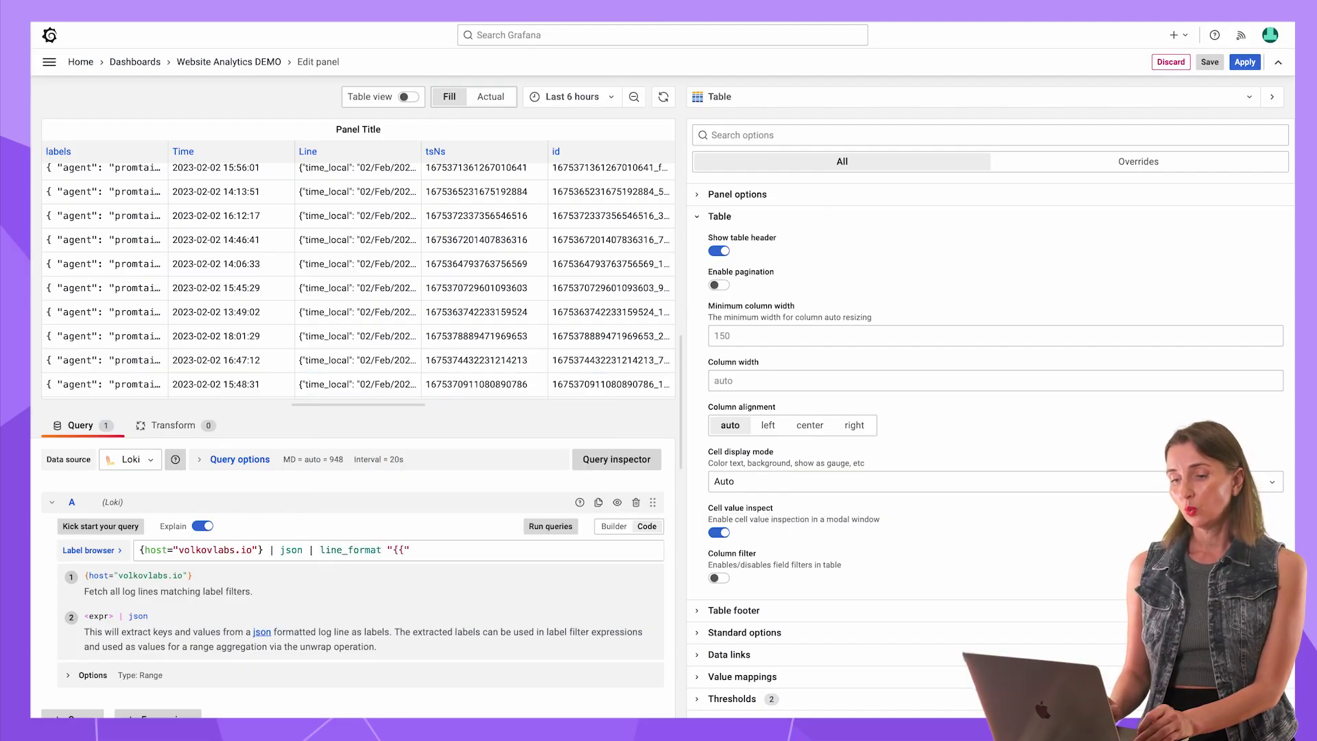
text(ri}} with HTTP status: {{.status)
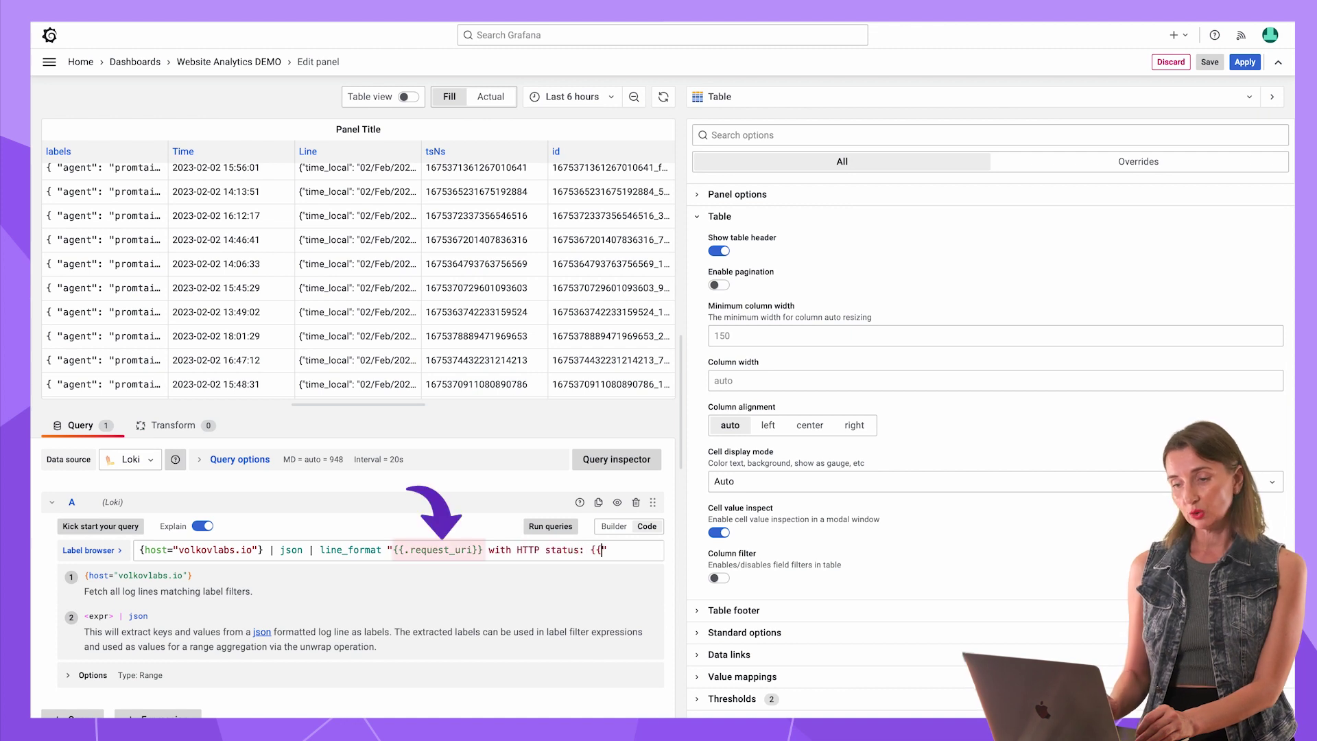
text(}})
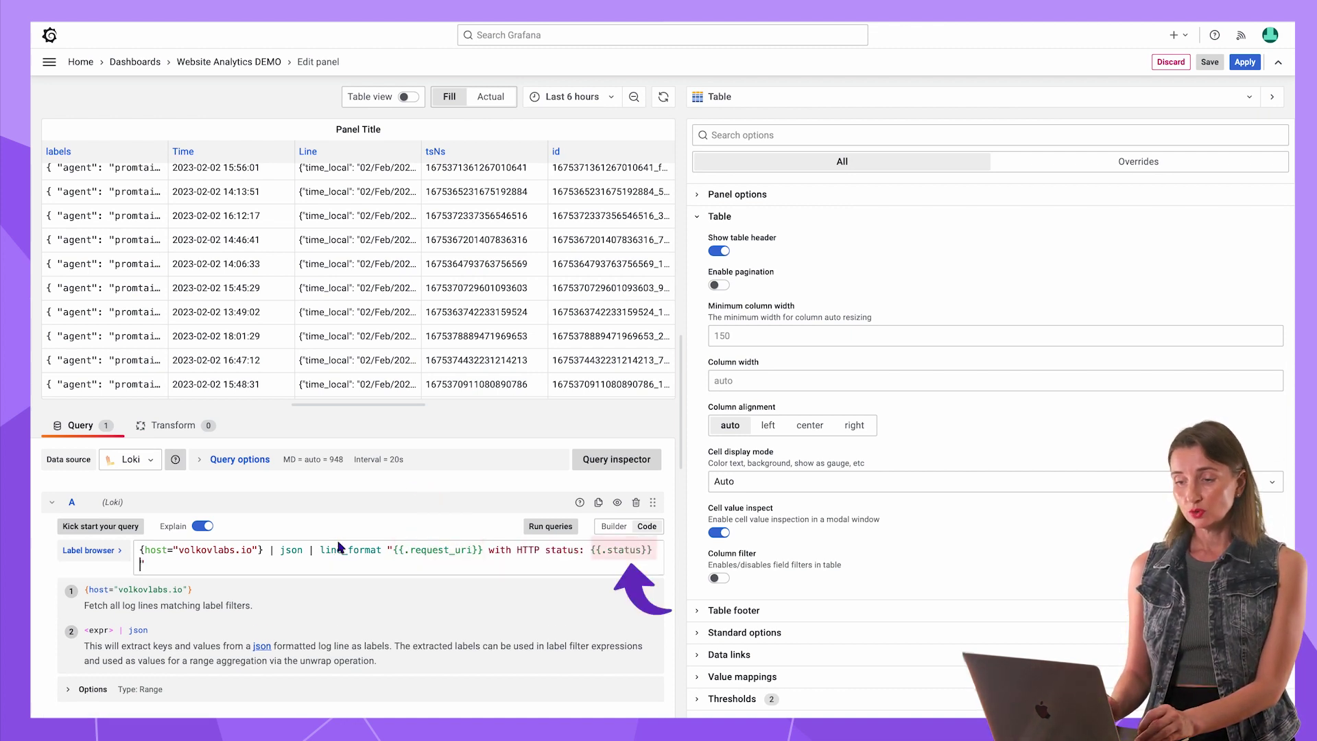
click(341, 488)
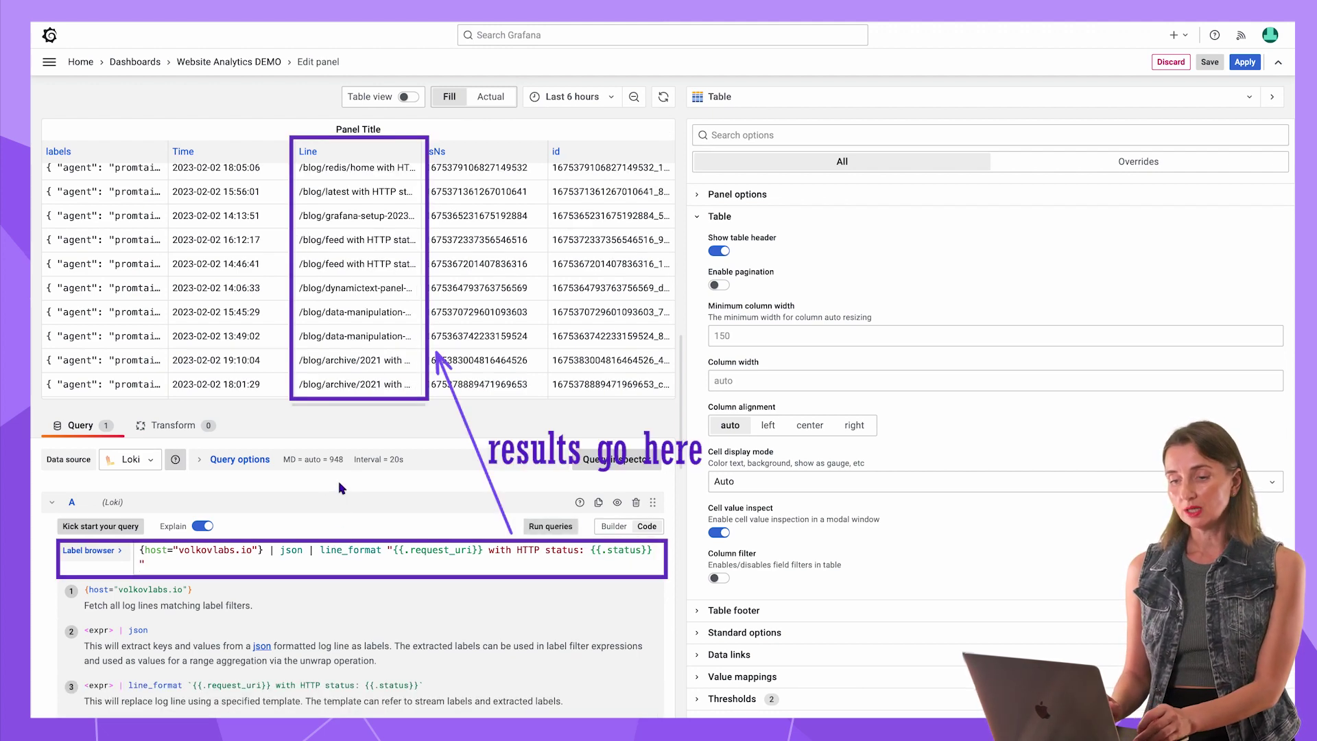
mouse_move(416, 223)
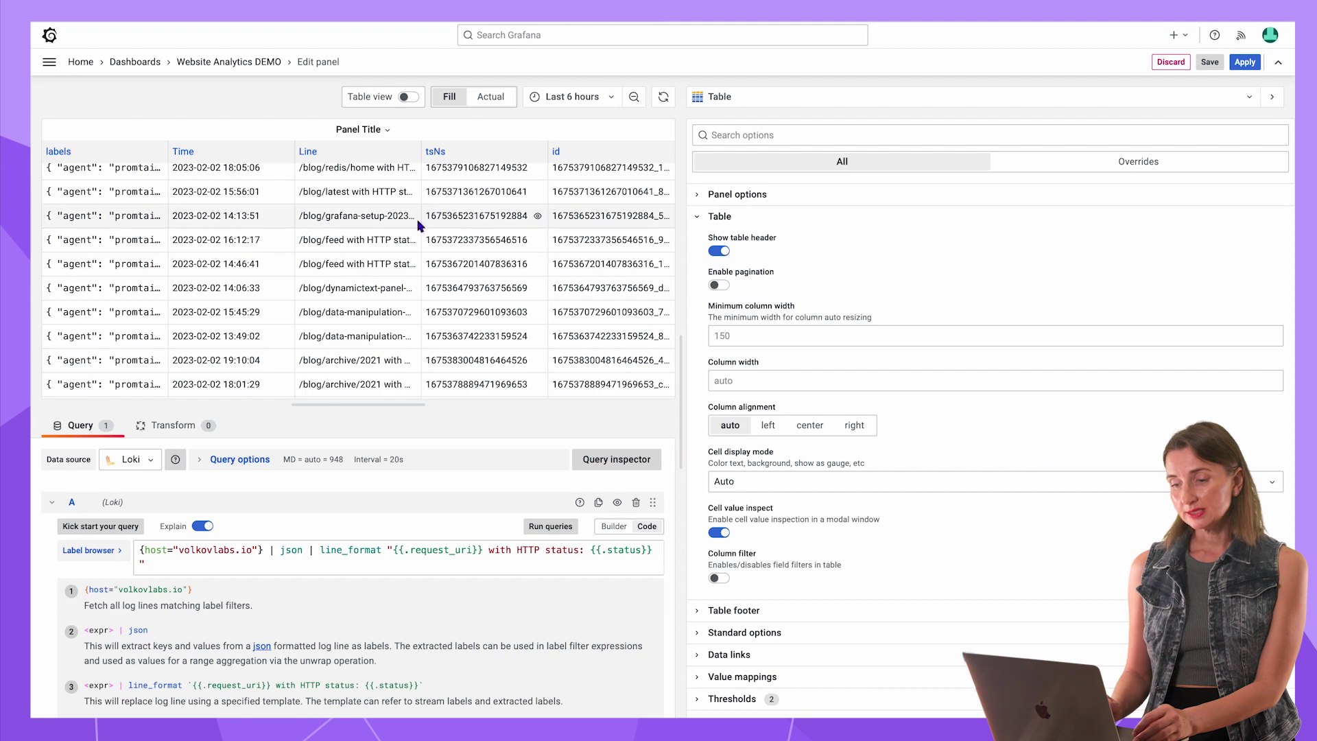
click(413, 218)
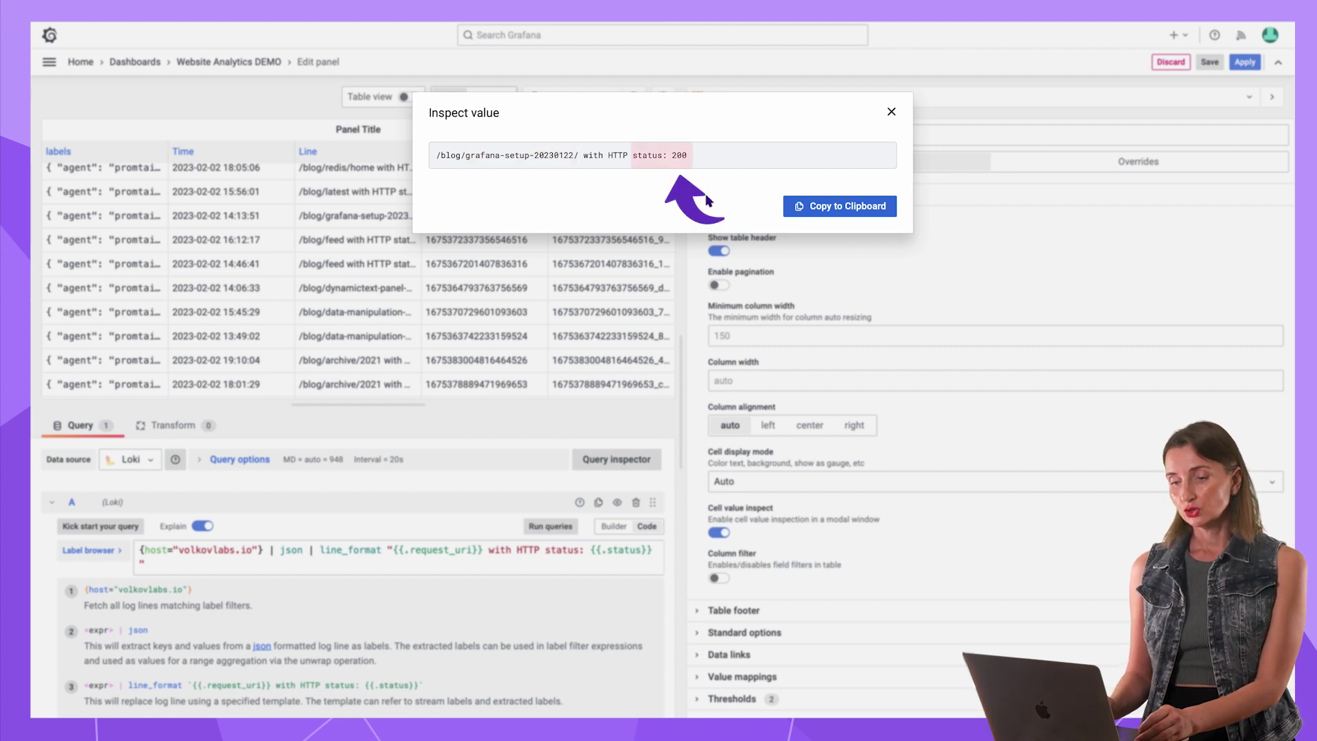
click(891, 111)
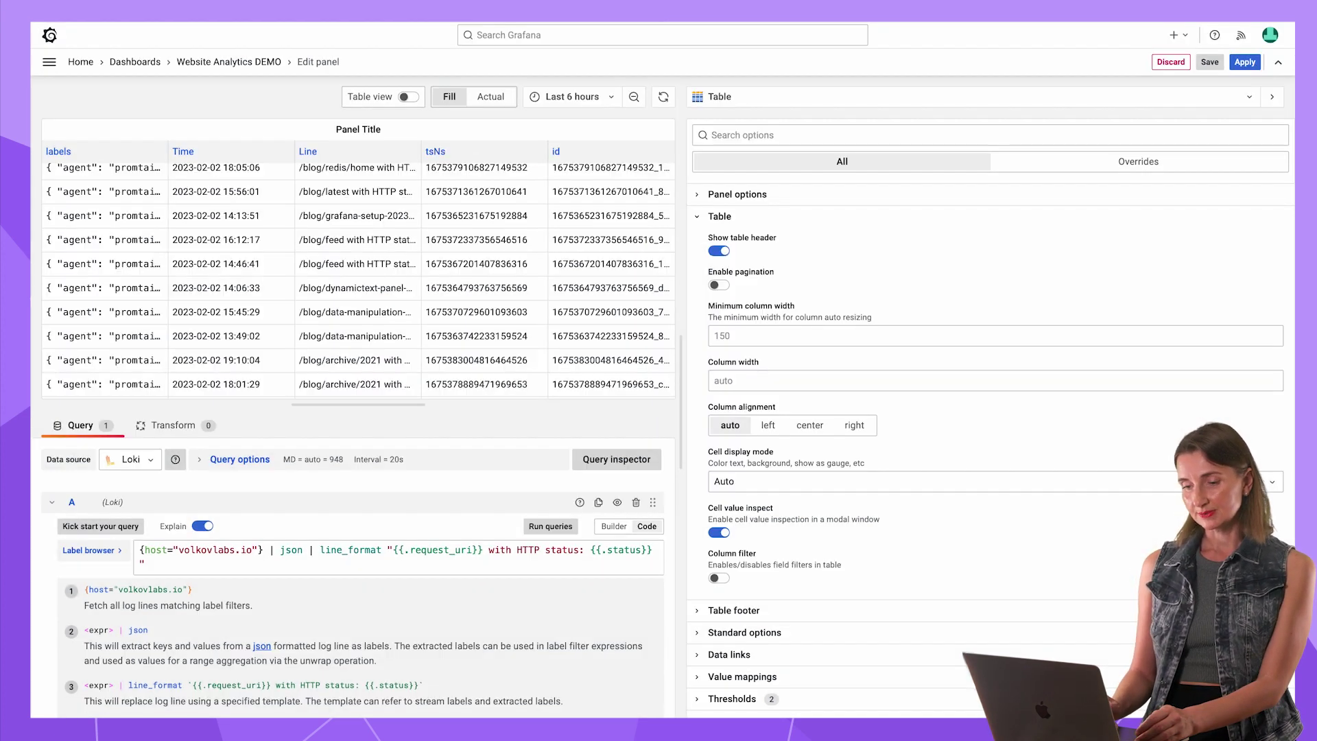
- Title the panel 'Raw data' and apply it to the dashboard
click(697, 216)
click(696, 194)
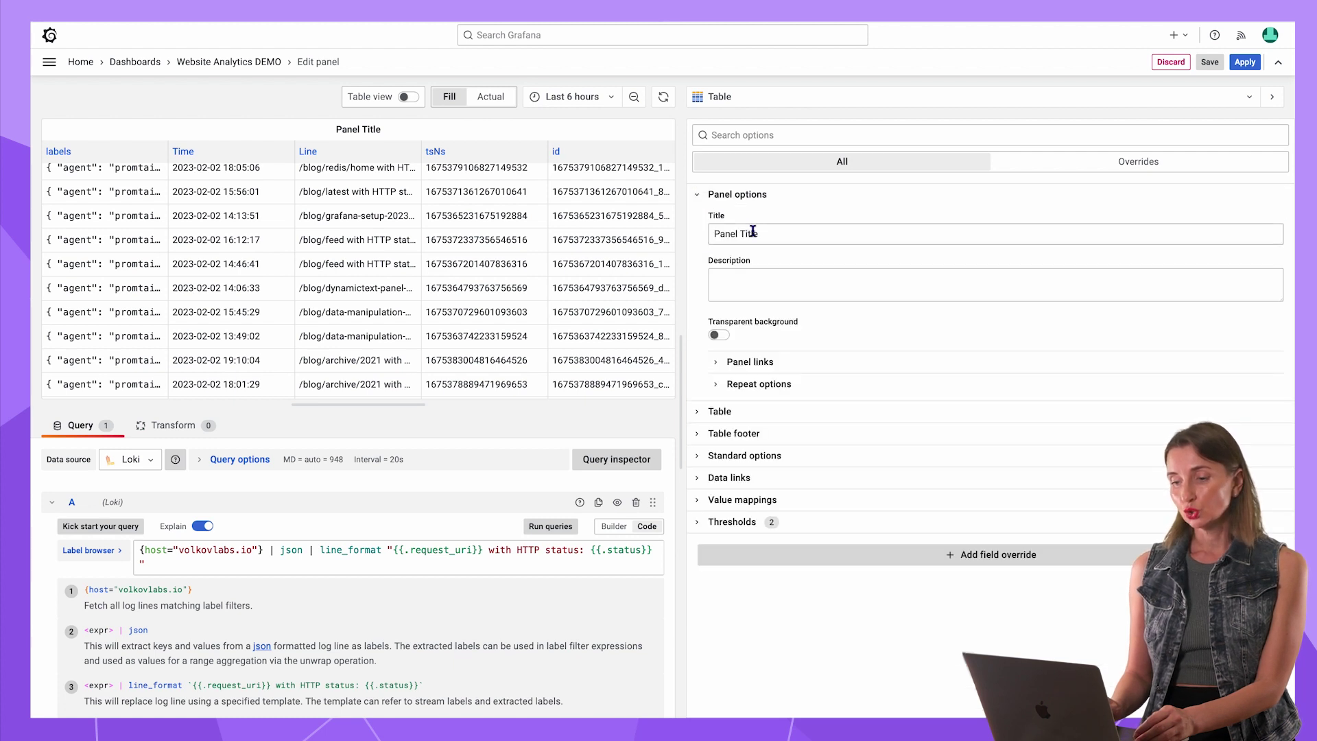
triple_click(754, 233)
text(Raw data)
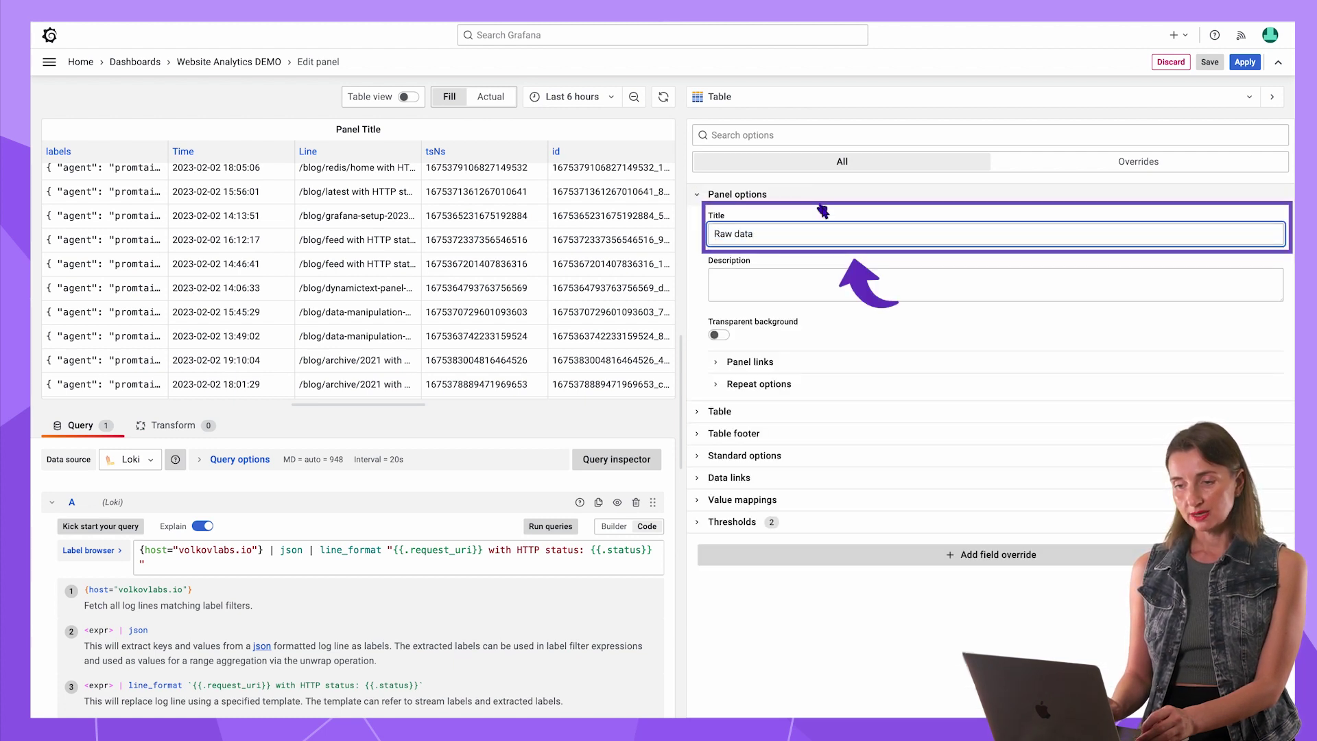
click(1244, 62)
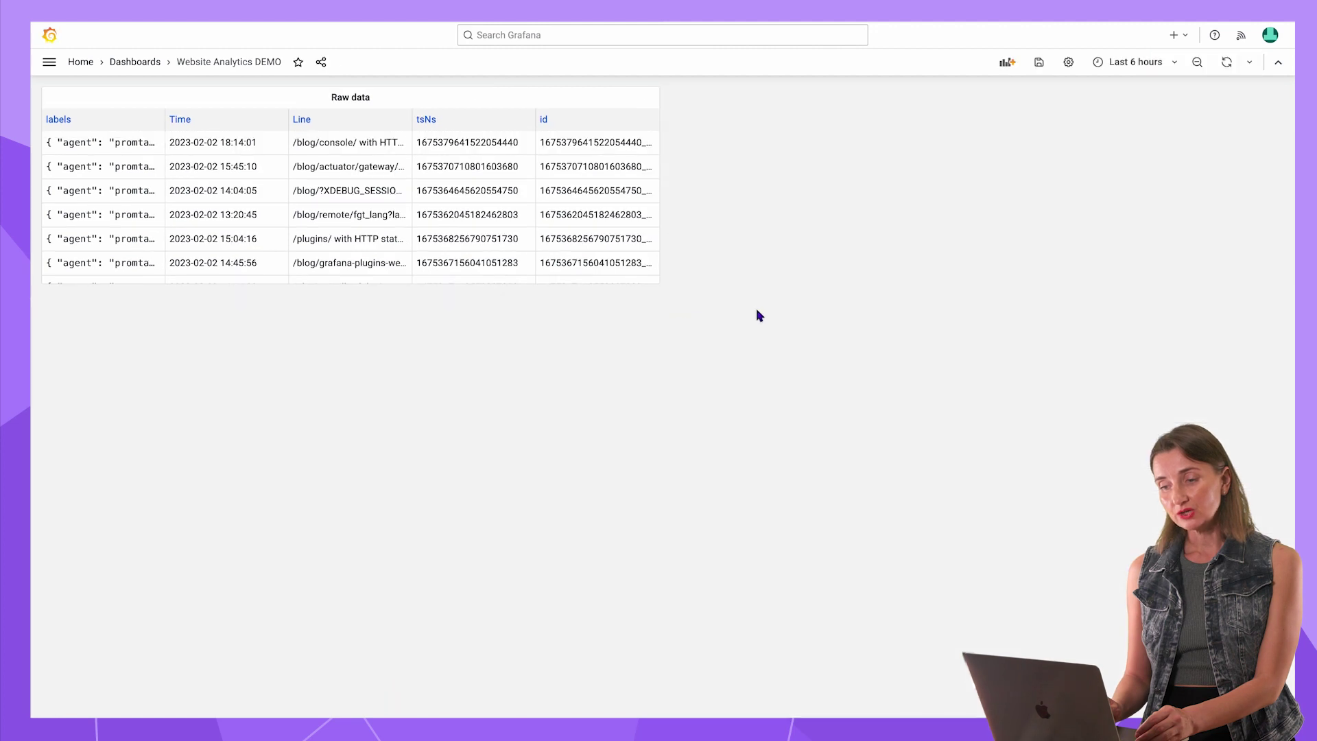
- Enlarge the Raw data panel and set the time range to Last 5 minutes
drag(933, 447, 1004, 517)
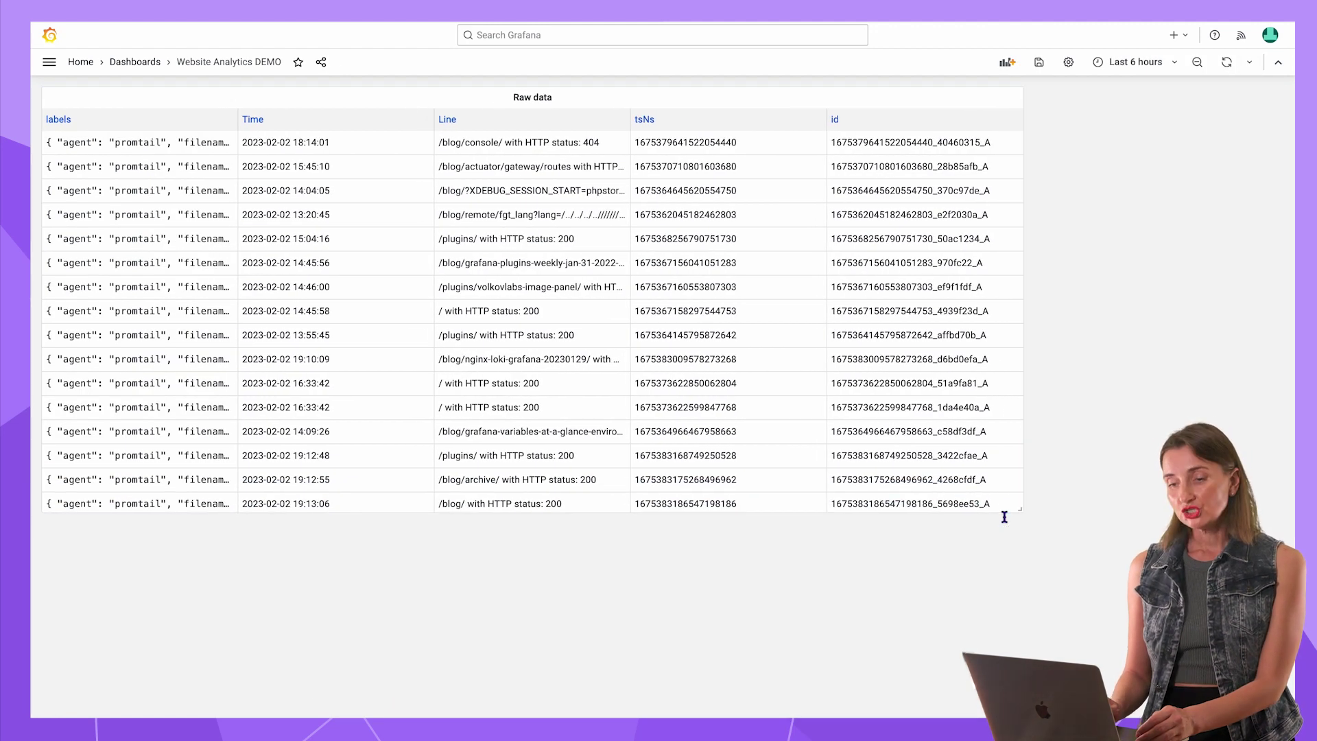
click(1159, 62)
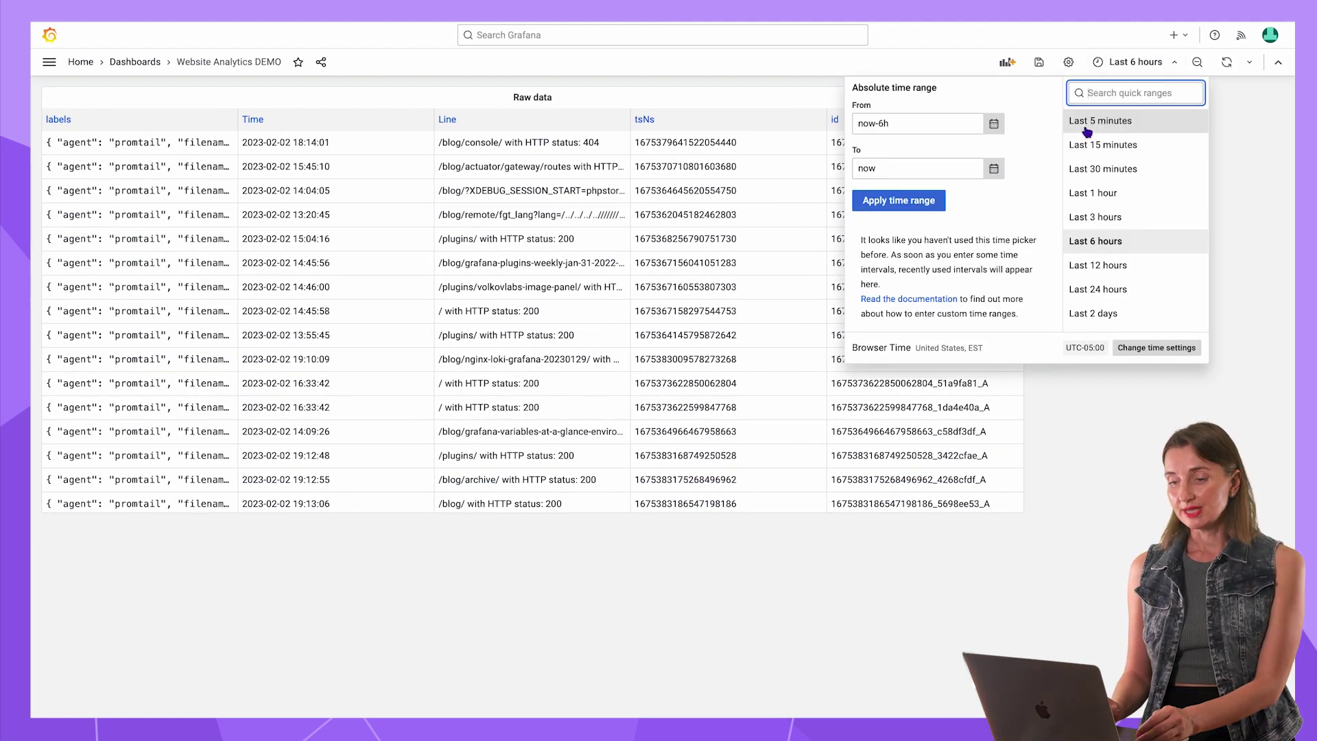
click(1087, 122)
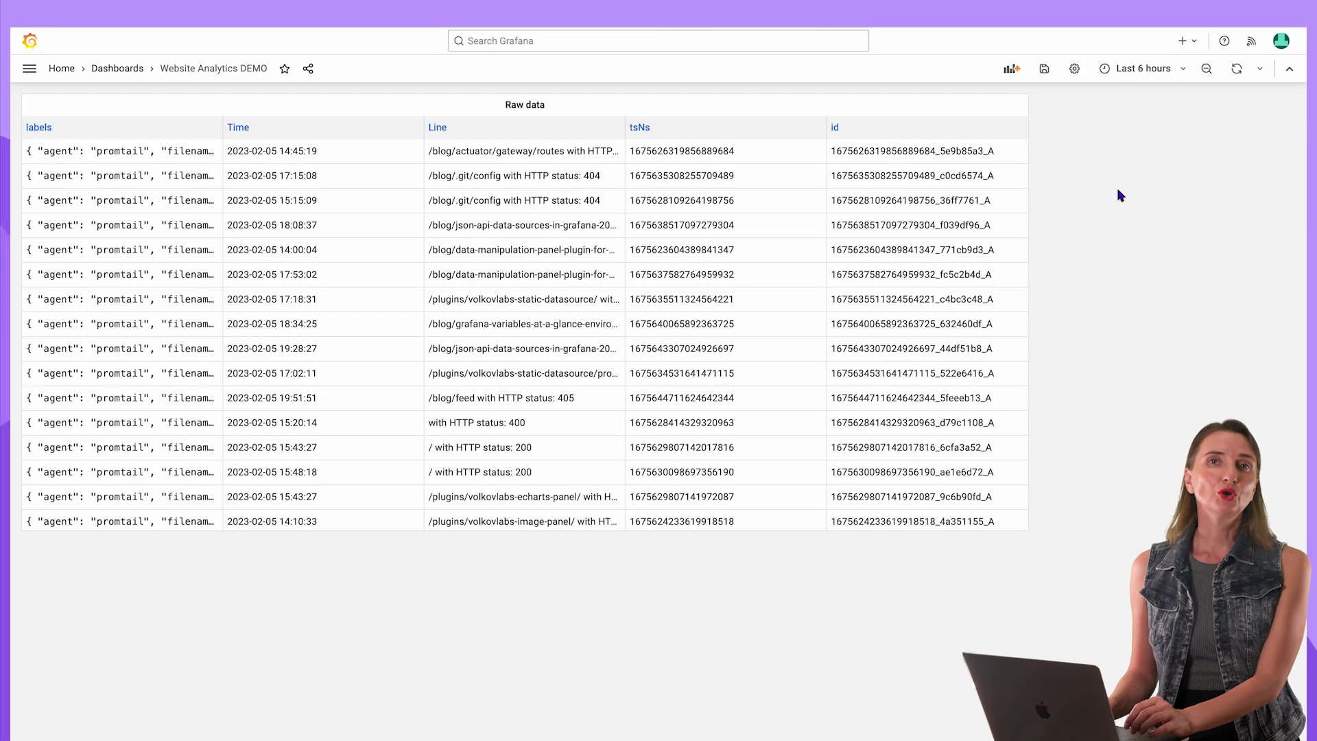
- Add a new Stat panel titled 'Requests'
click(1013, 72)
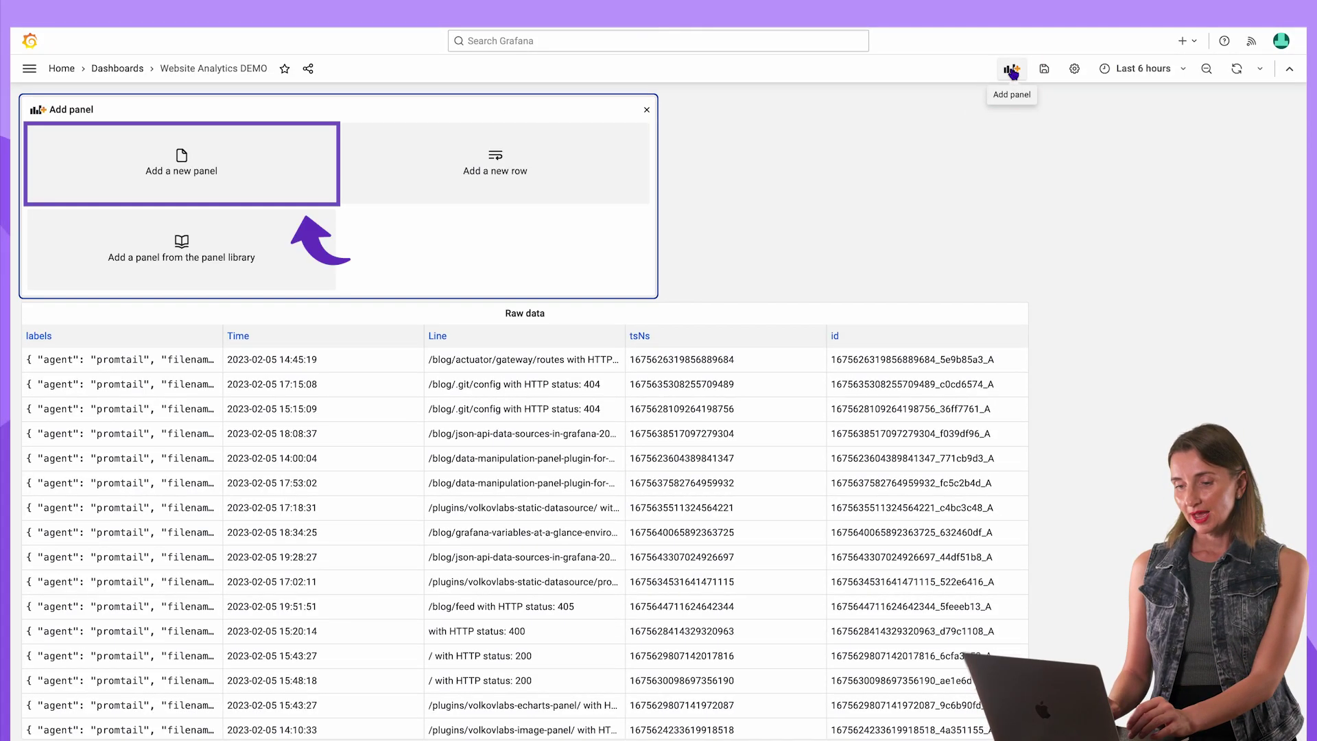
click(215, 167)
click(1240, 101)
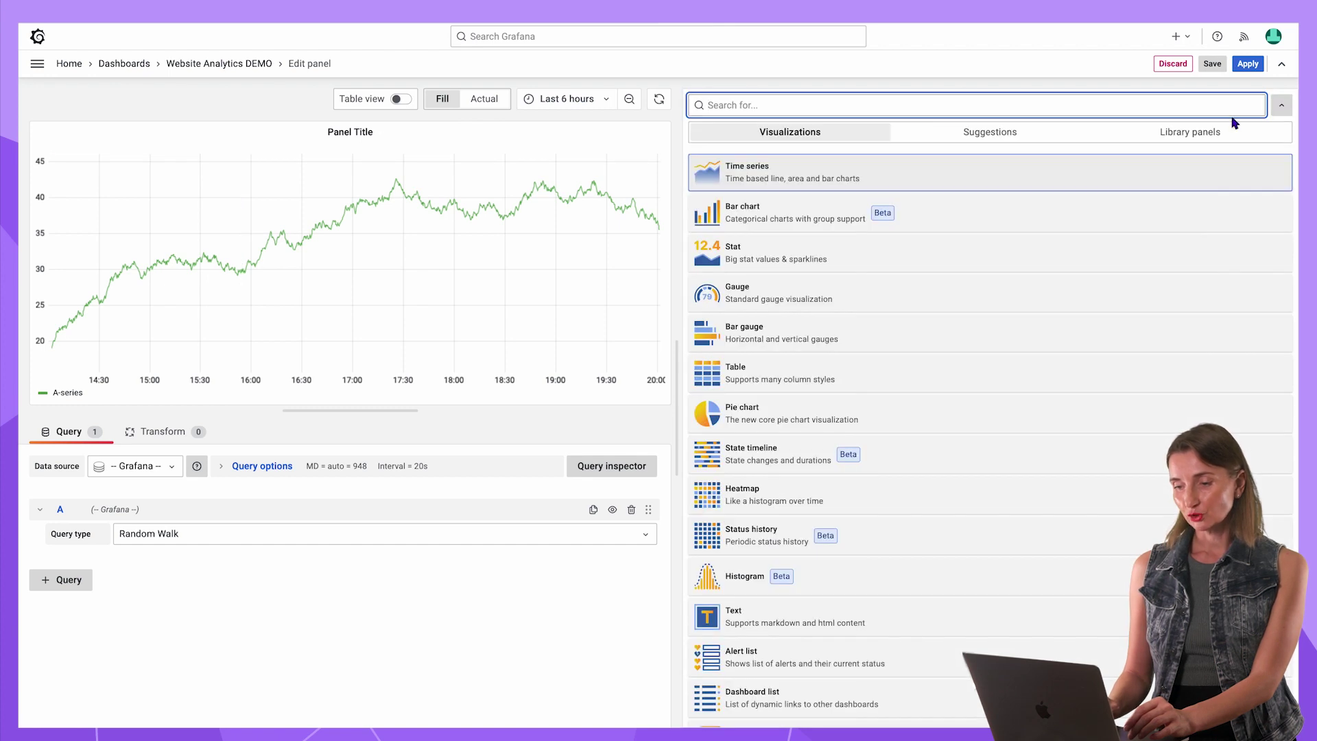
click(1229, 259)
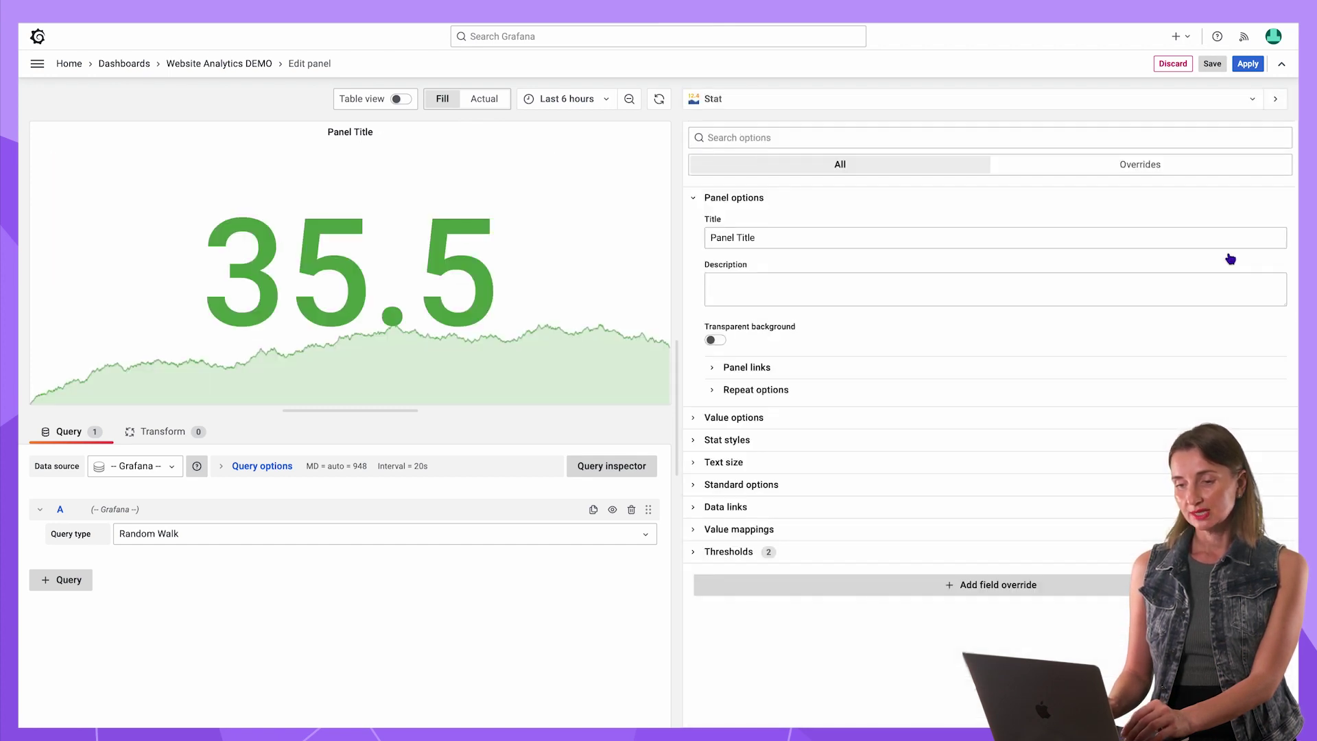
triple_click(1228, 238)
text(Requests)
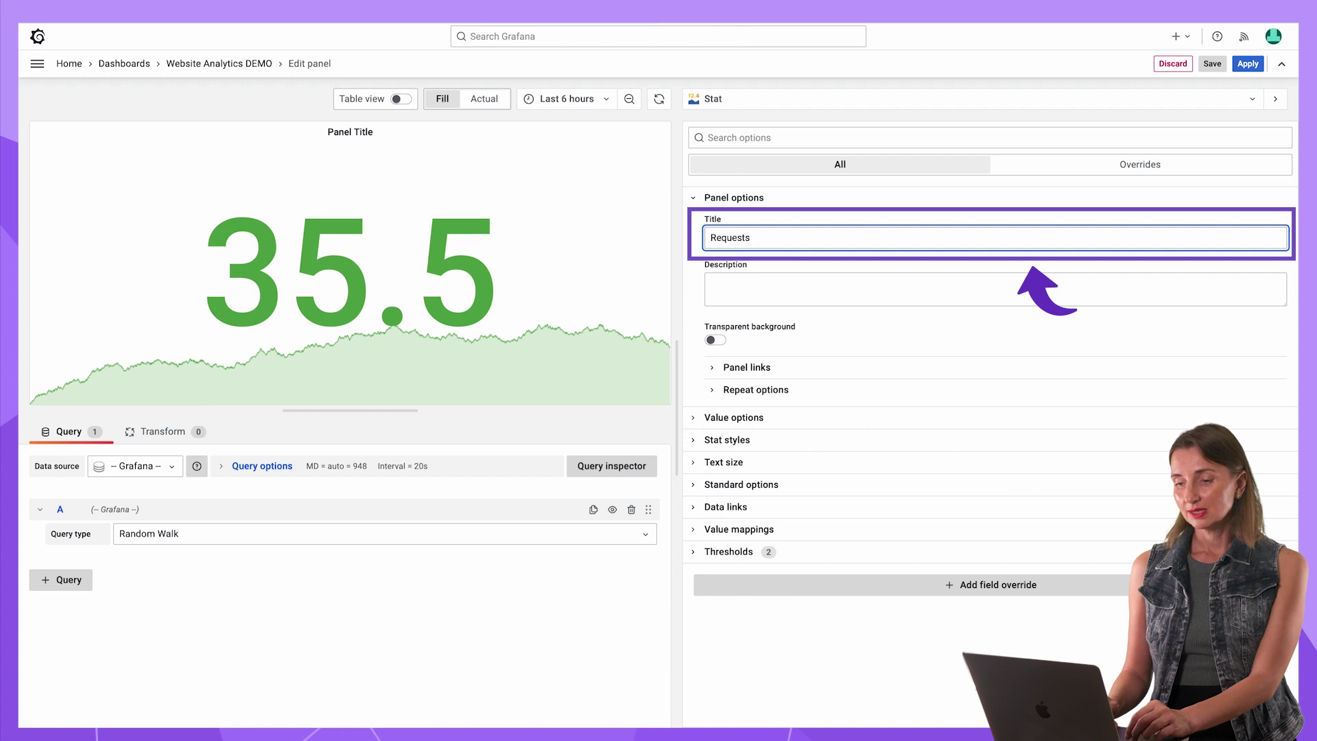
- Query Loki with sum by(host) (count_over_time({host="volkovlabs.io"} [$__interval]))
click(135, 466)
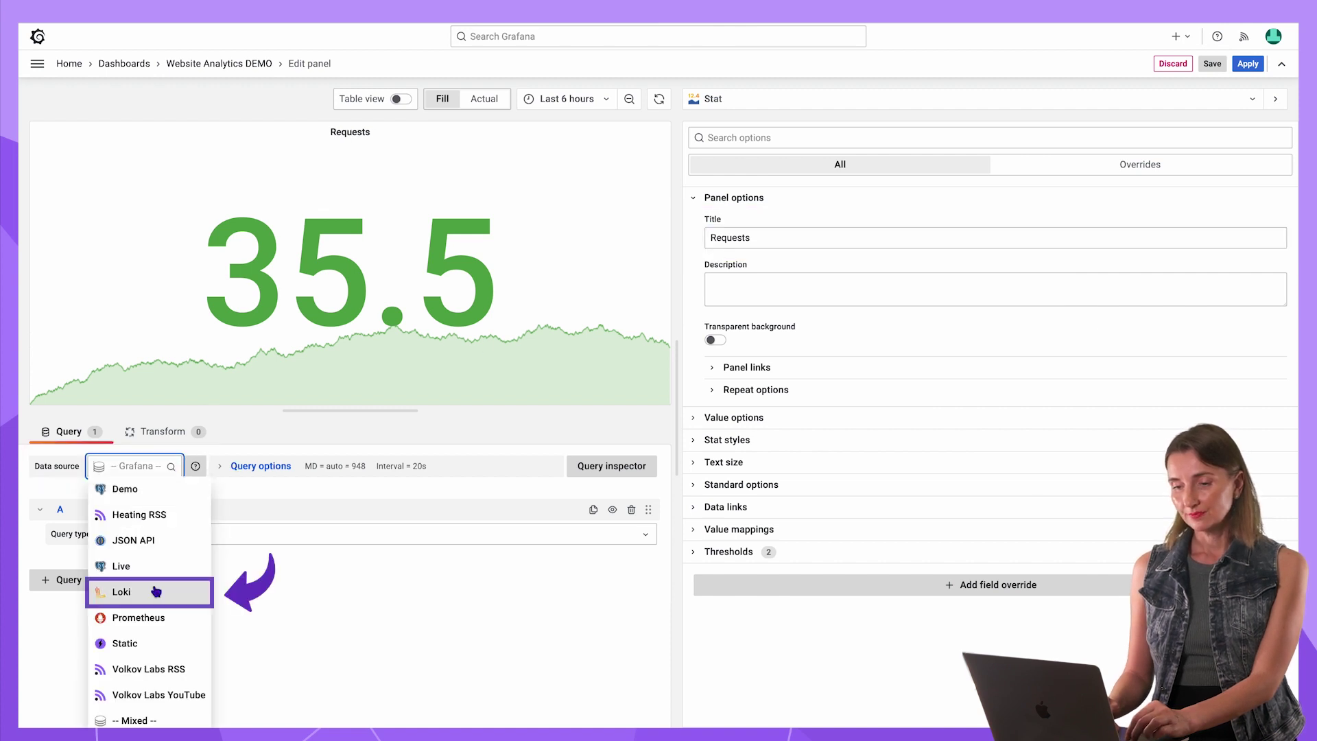
click(156, 591)
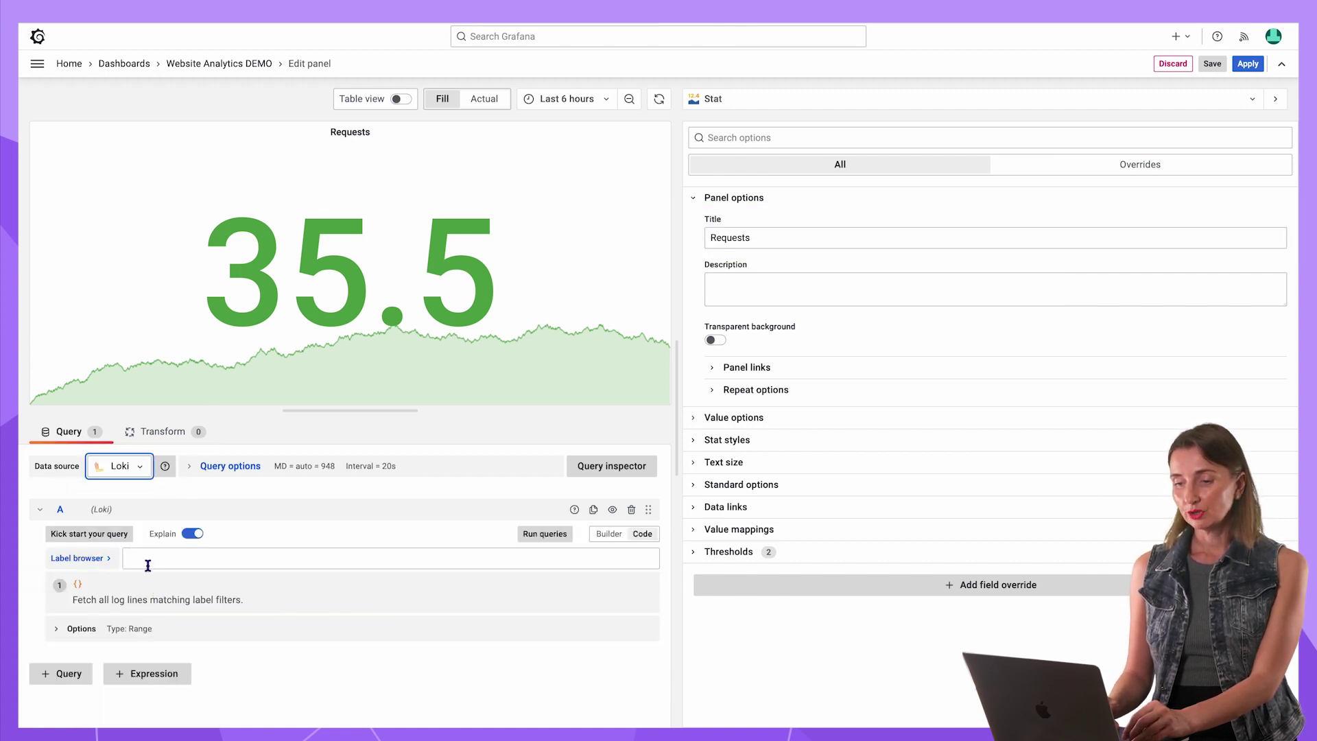
click(147, 560)
text(sum by(host) (co)
text(unt_over_time({host="volkovlabs.io)
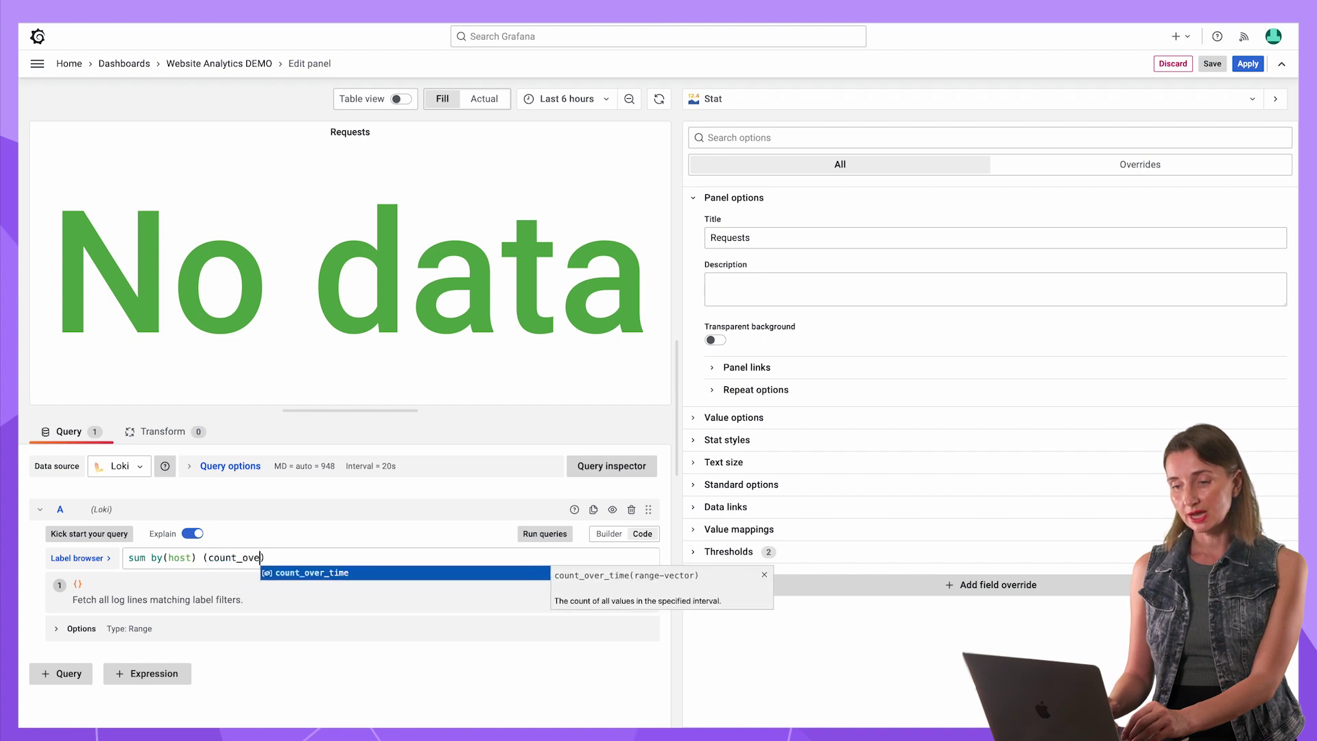
text("} [$__interval)
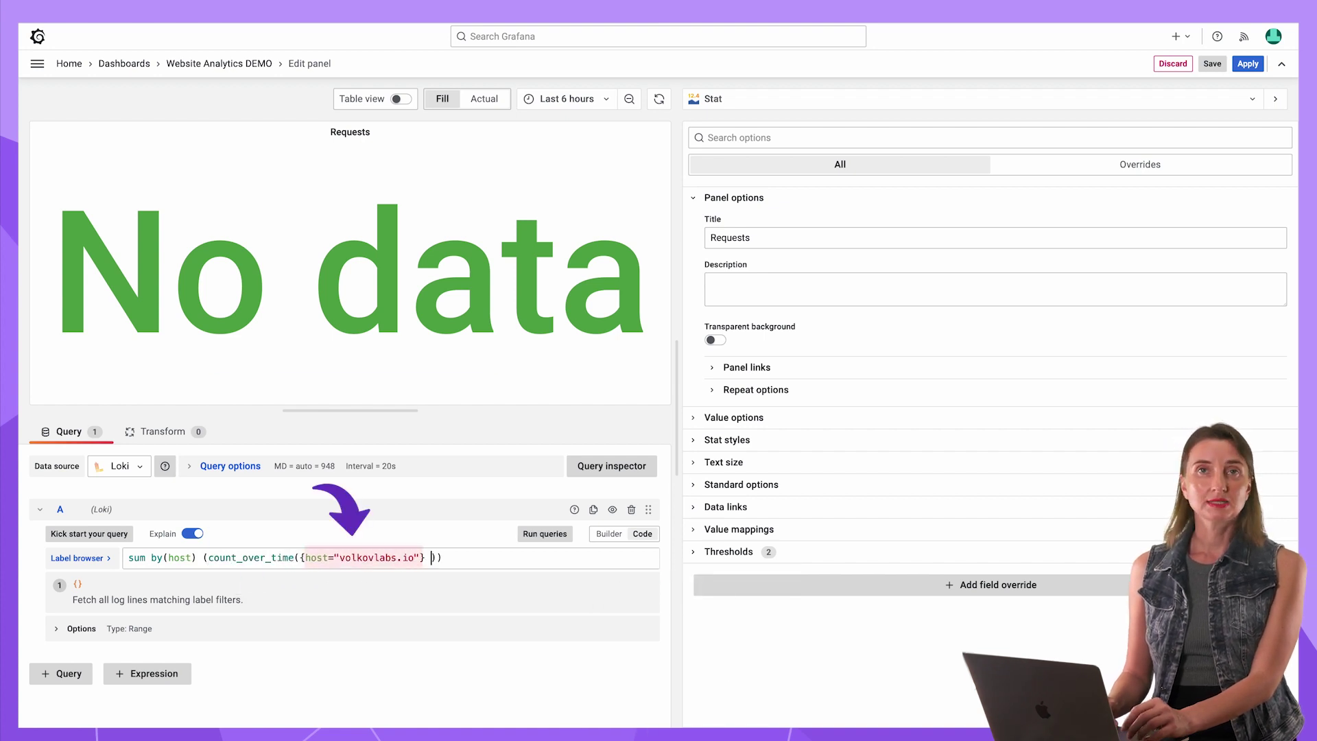
click(261, 533)
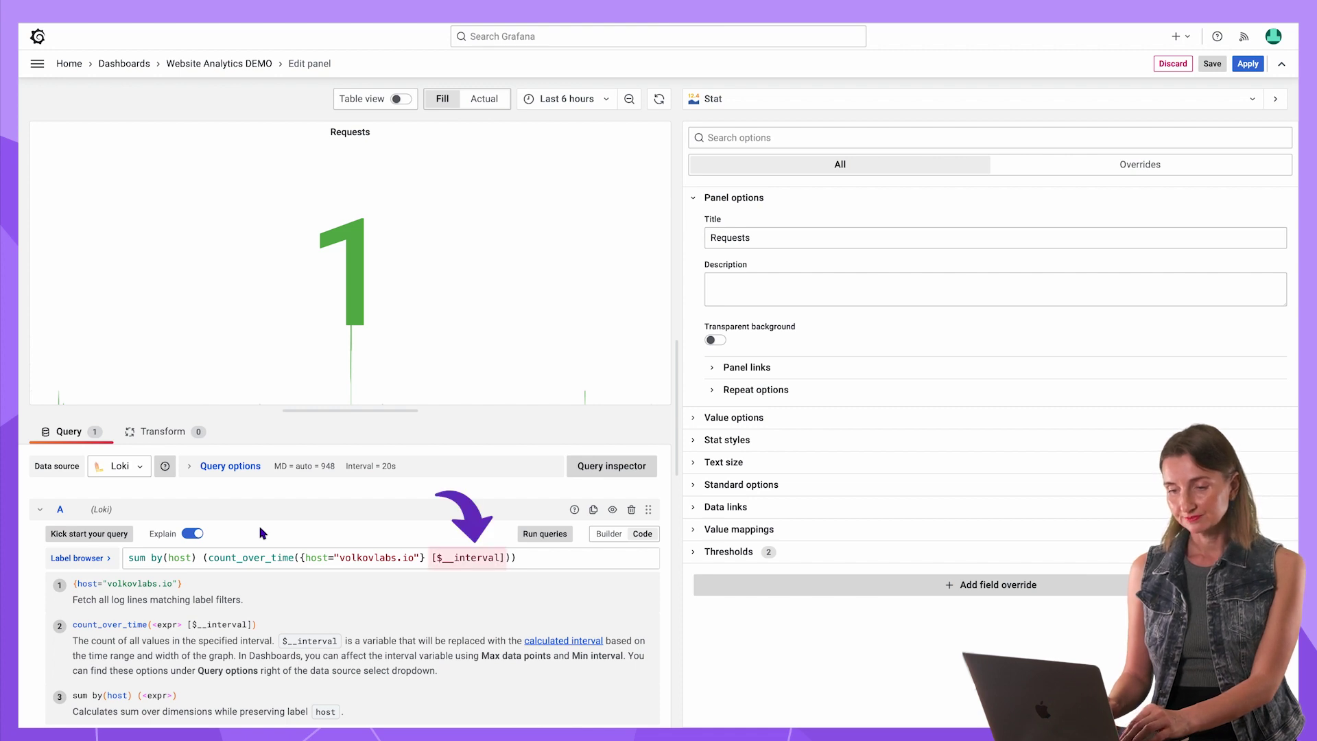
- Set the query's Min interval to 5m
click(244, 472)
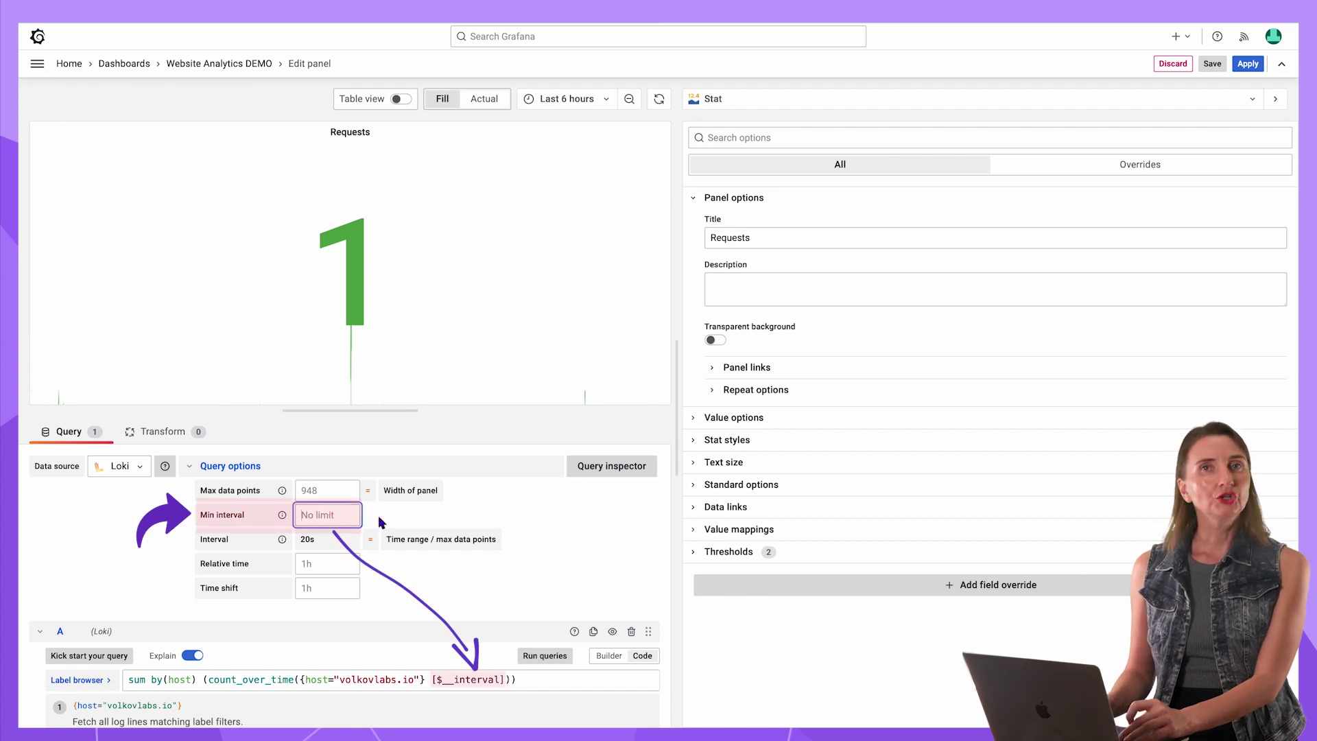
text(5m)
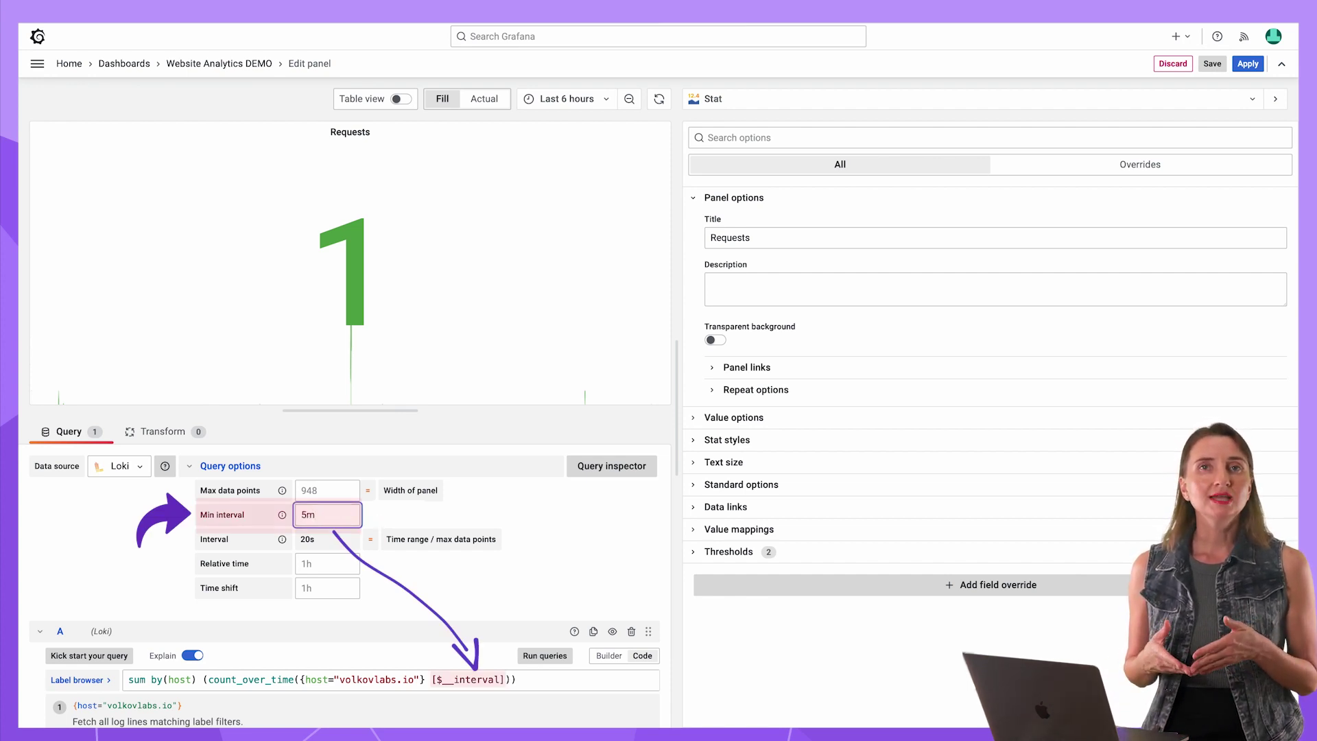
key(Tab)
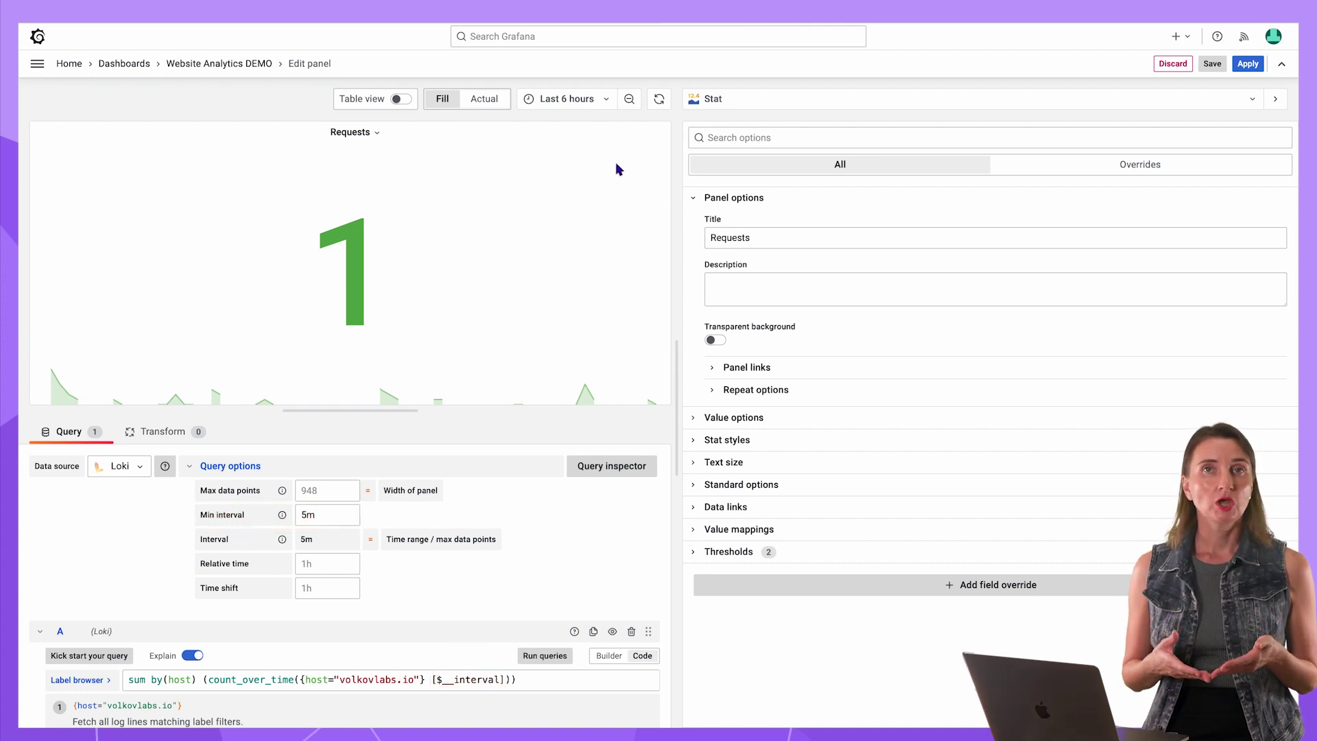
click(603, 99)
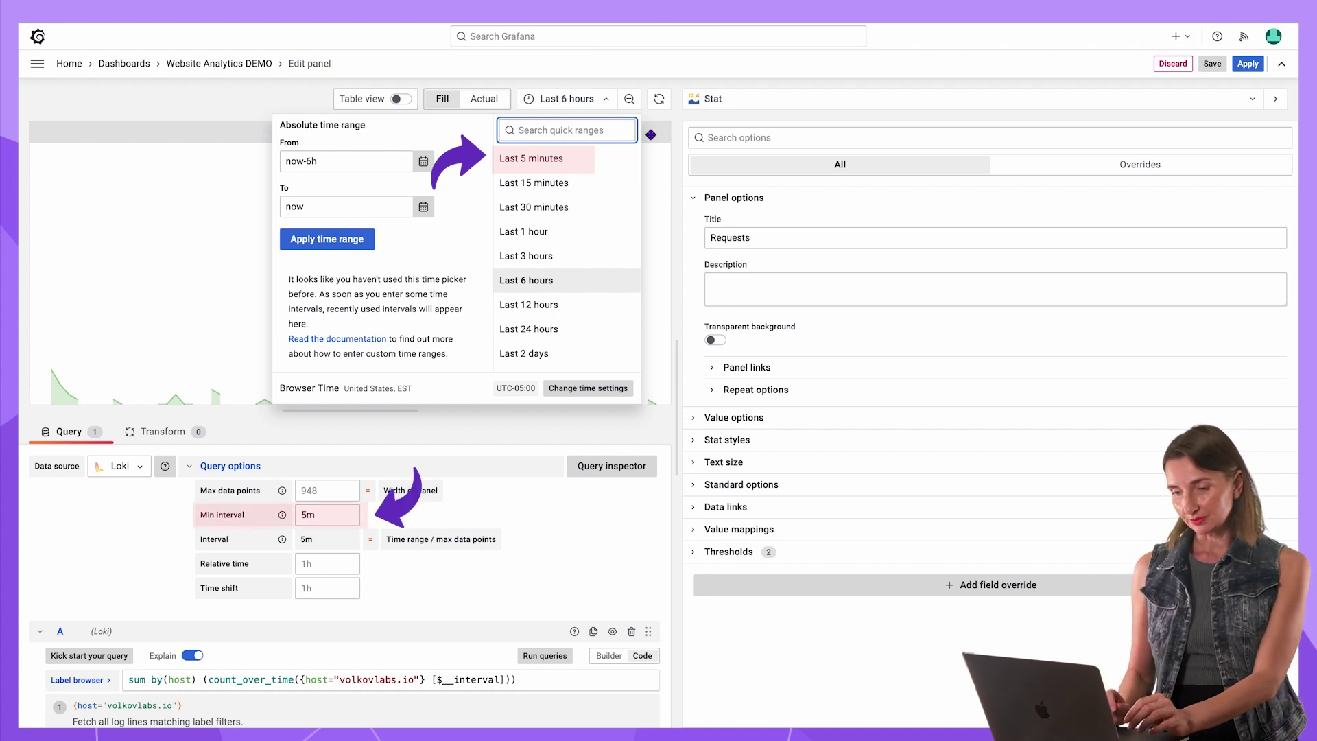
key(Escape)
click(401, 100)
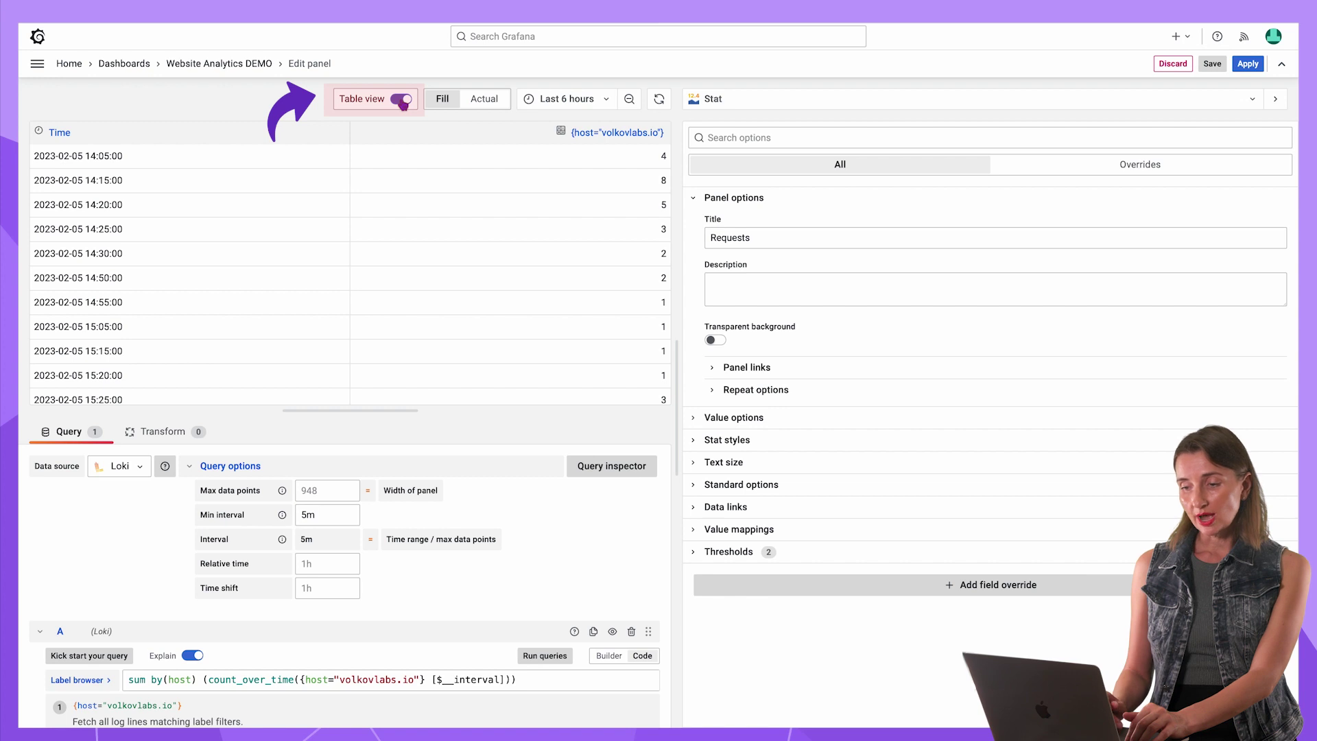
scroll(424, 187, down, 3)
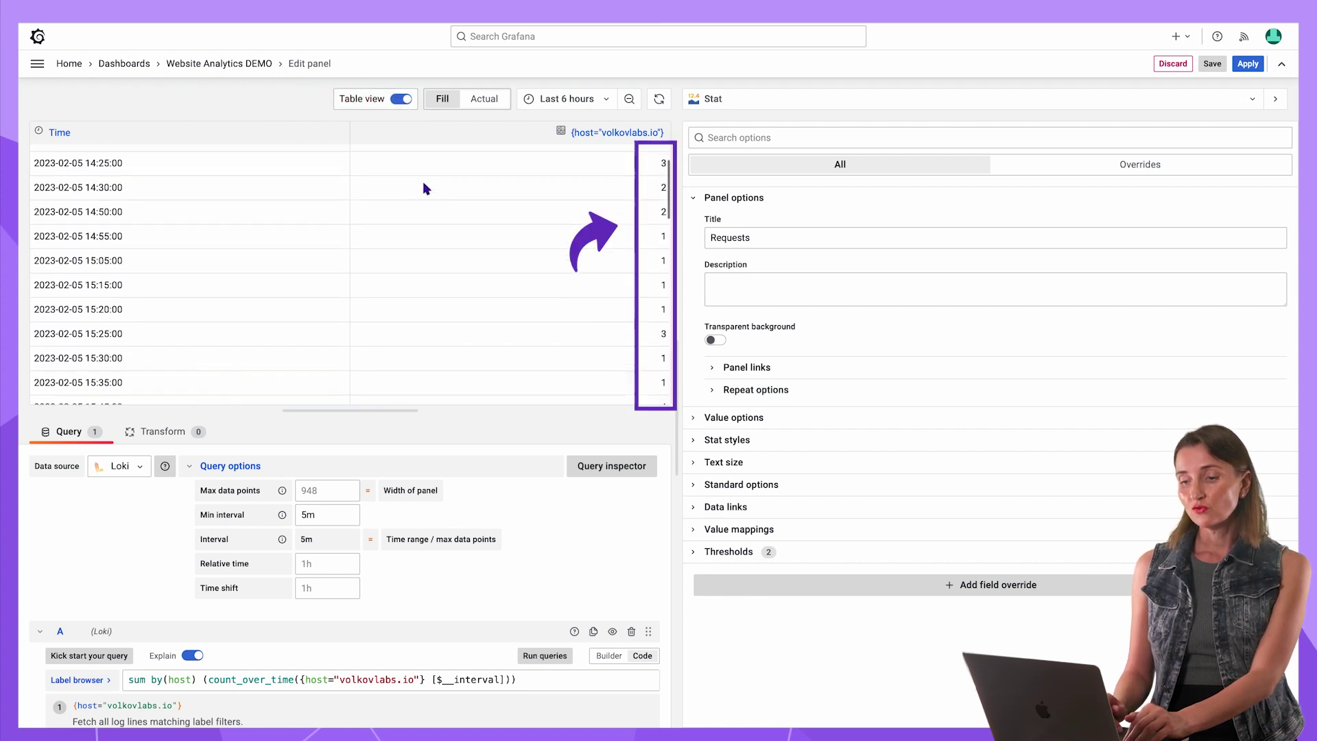
scroll(424, 188, down, 6)
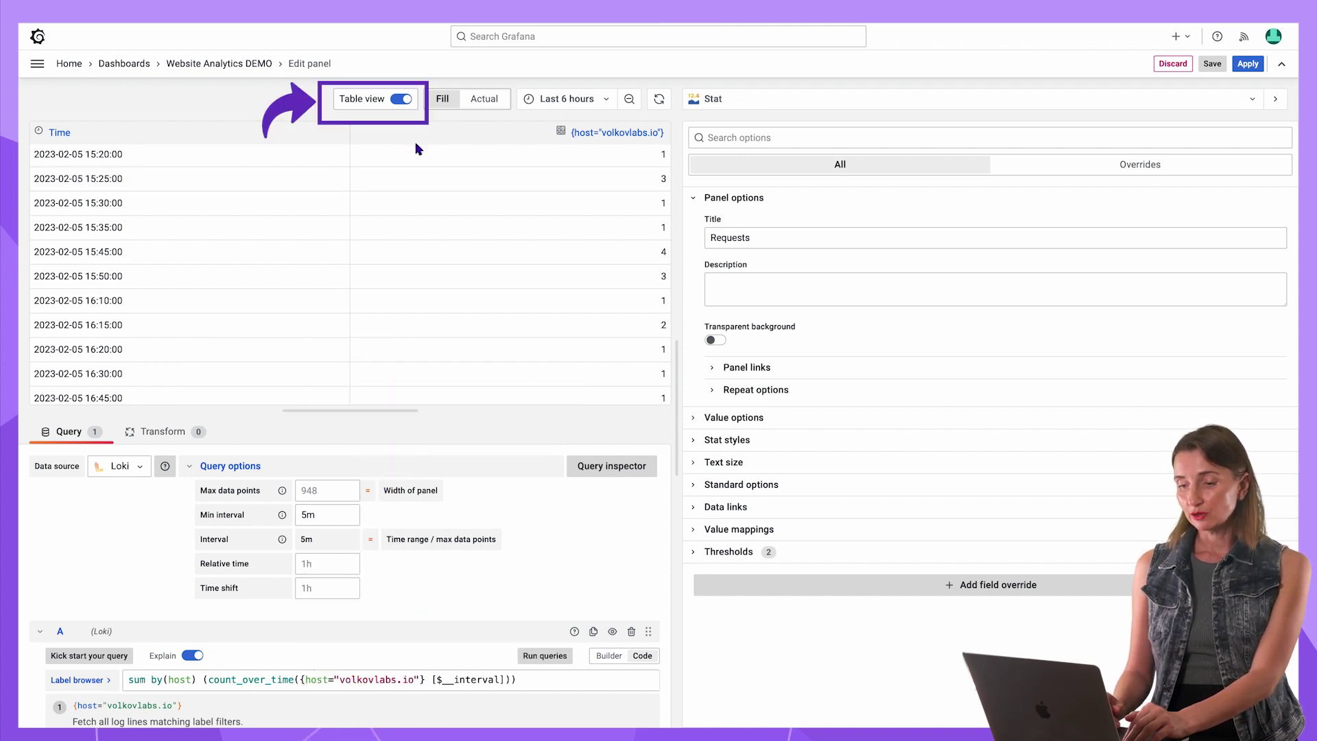
click(402, 100)
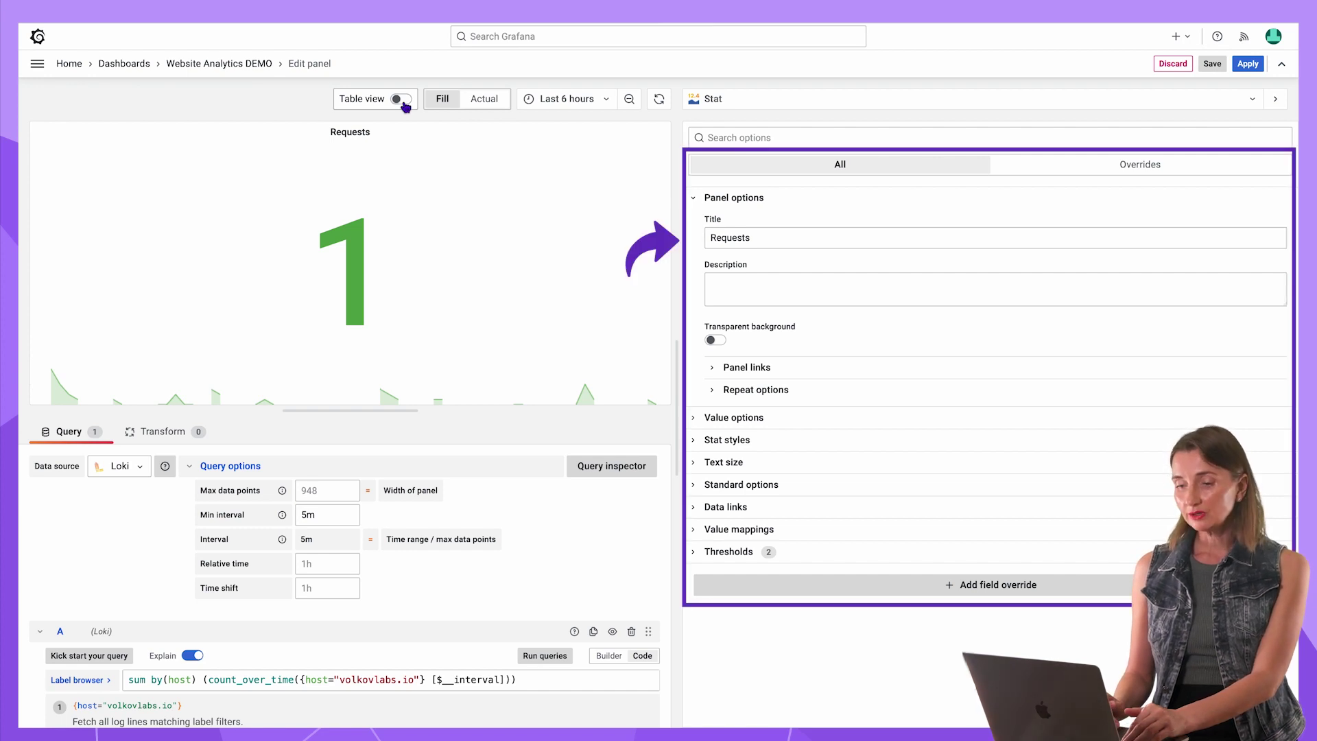
- Set the Requests stat's Value options calculation to Total, so it shows 99
click(727, 197)
click(727, 220)
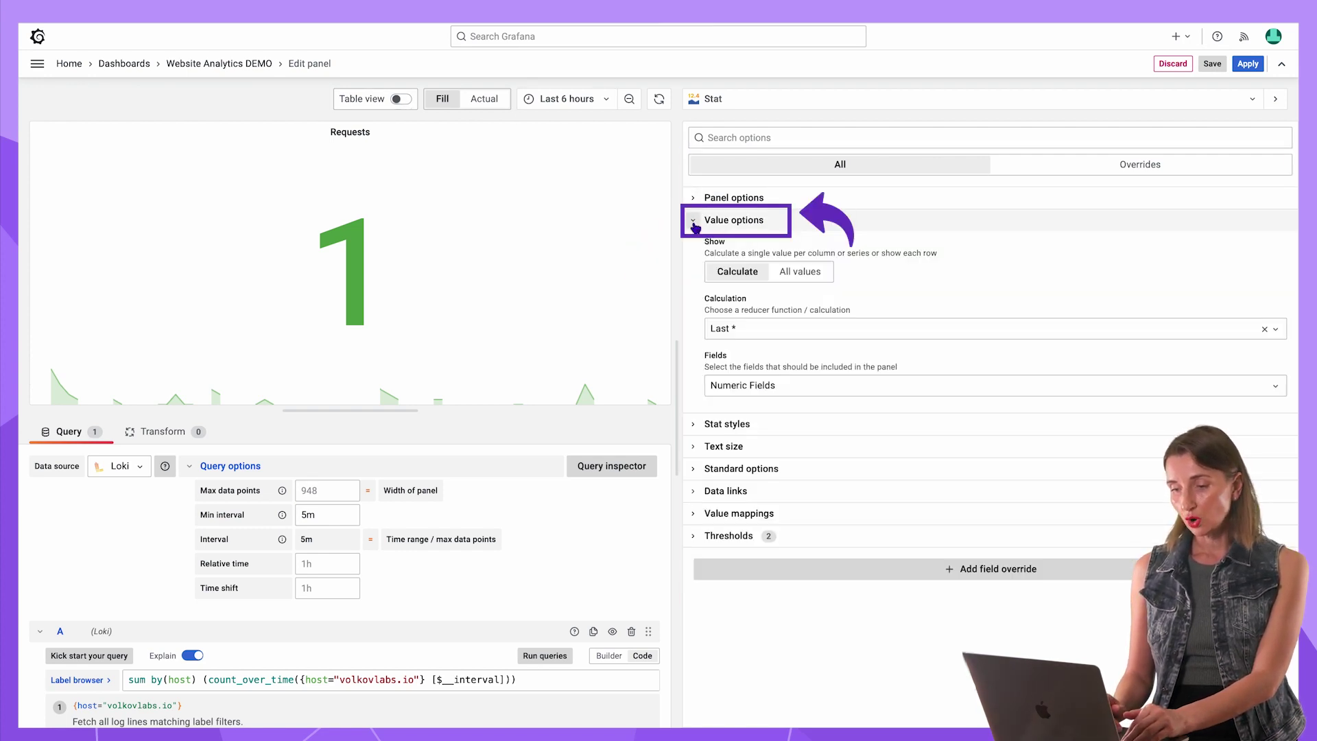
click(753, 333)
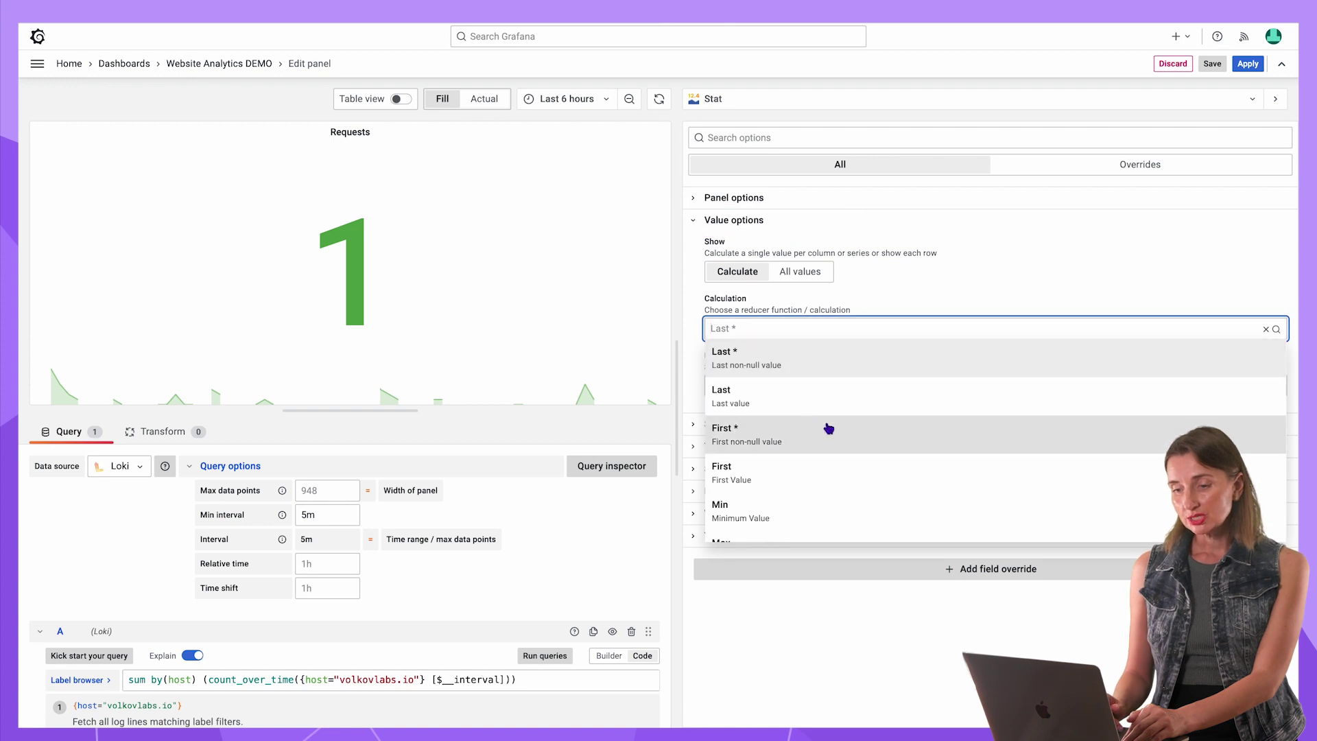
scroll(829, 429, down, 1)
scroll(829, 429, down, 3)
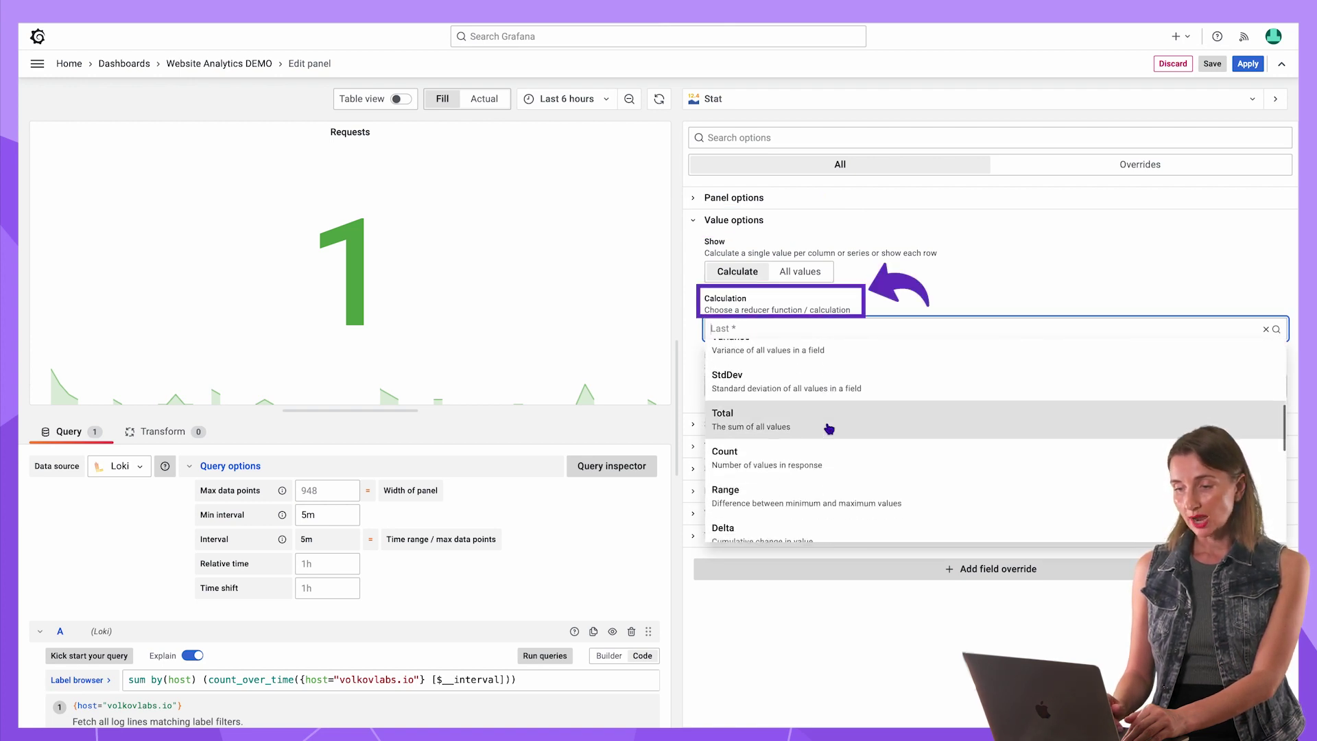
click(829, 429)
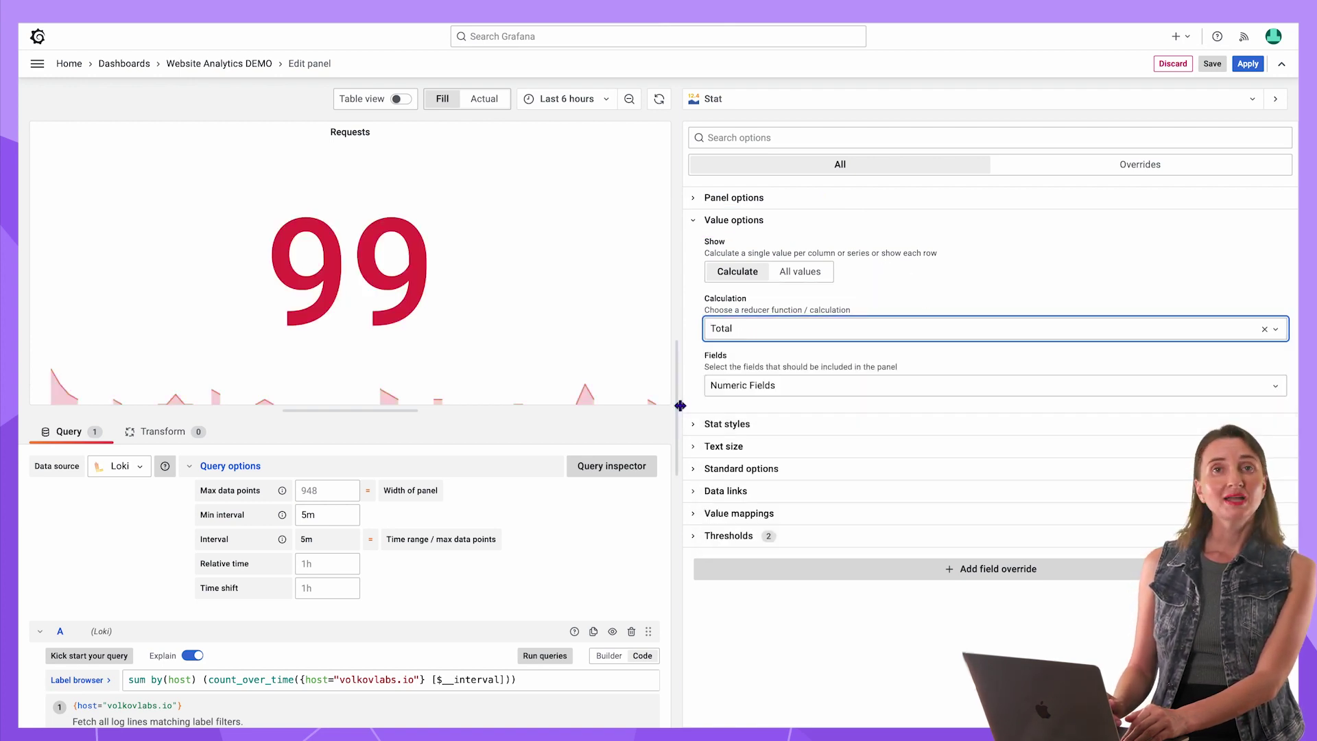
click(694, 220)
- Set the Requests stat's Color mode to Background
click(693, 244)
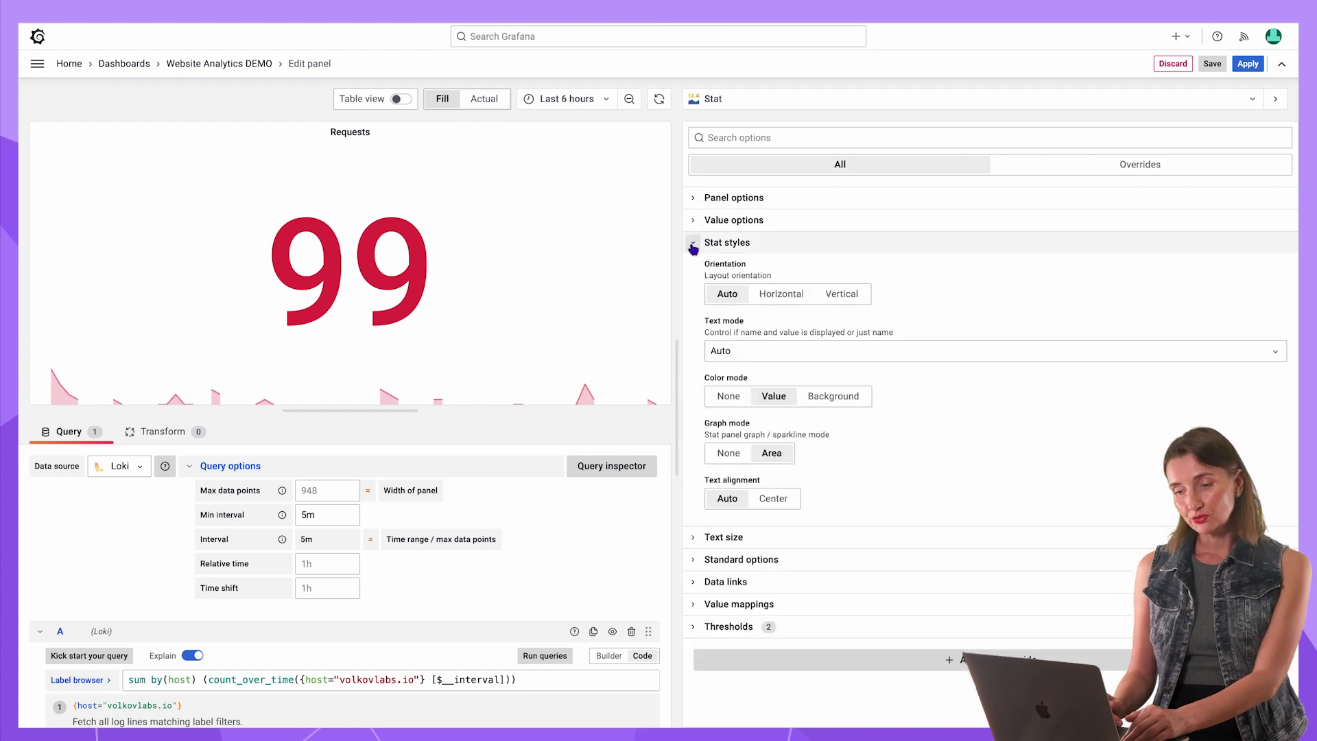
click(838, 400)
click(694, 243)
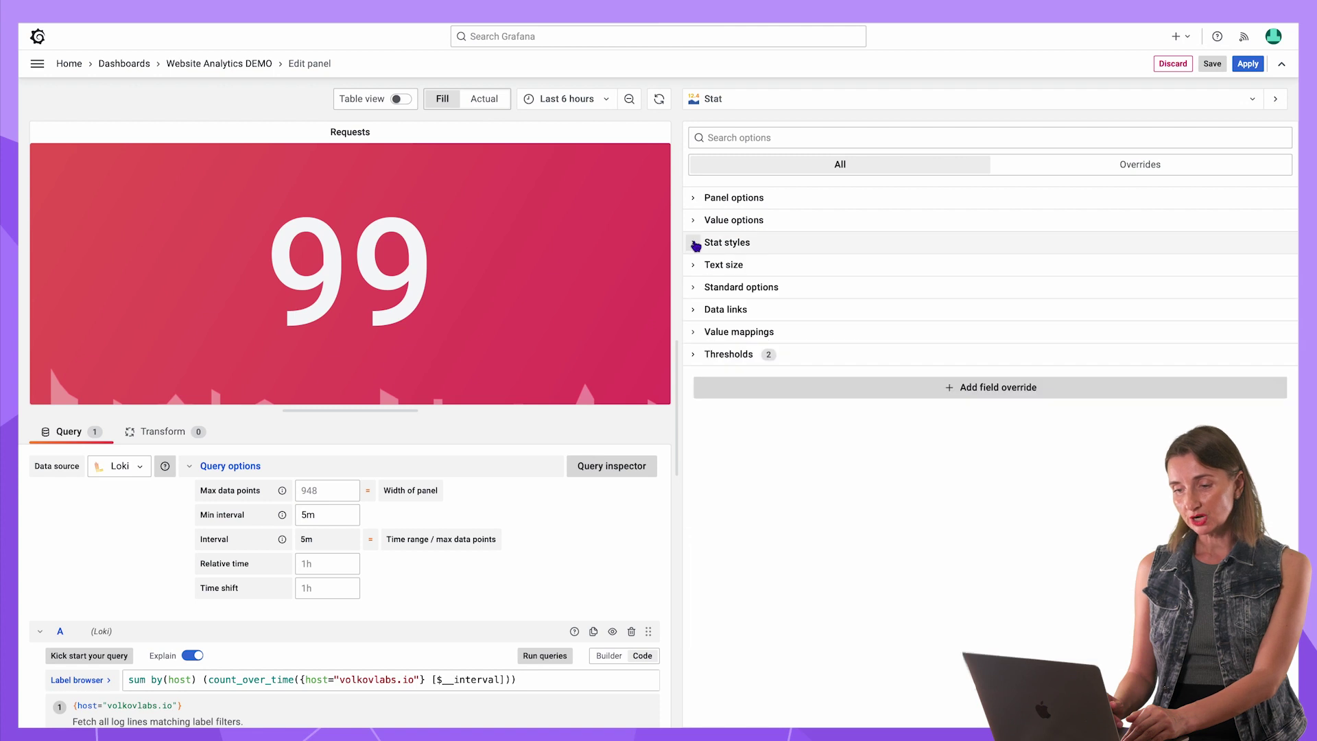
- Delete the 80 threshold and make the Base colour custom purple rgb(184,119,211)
click(695, 353)
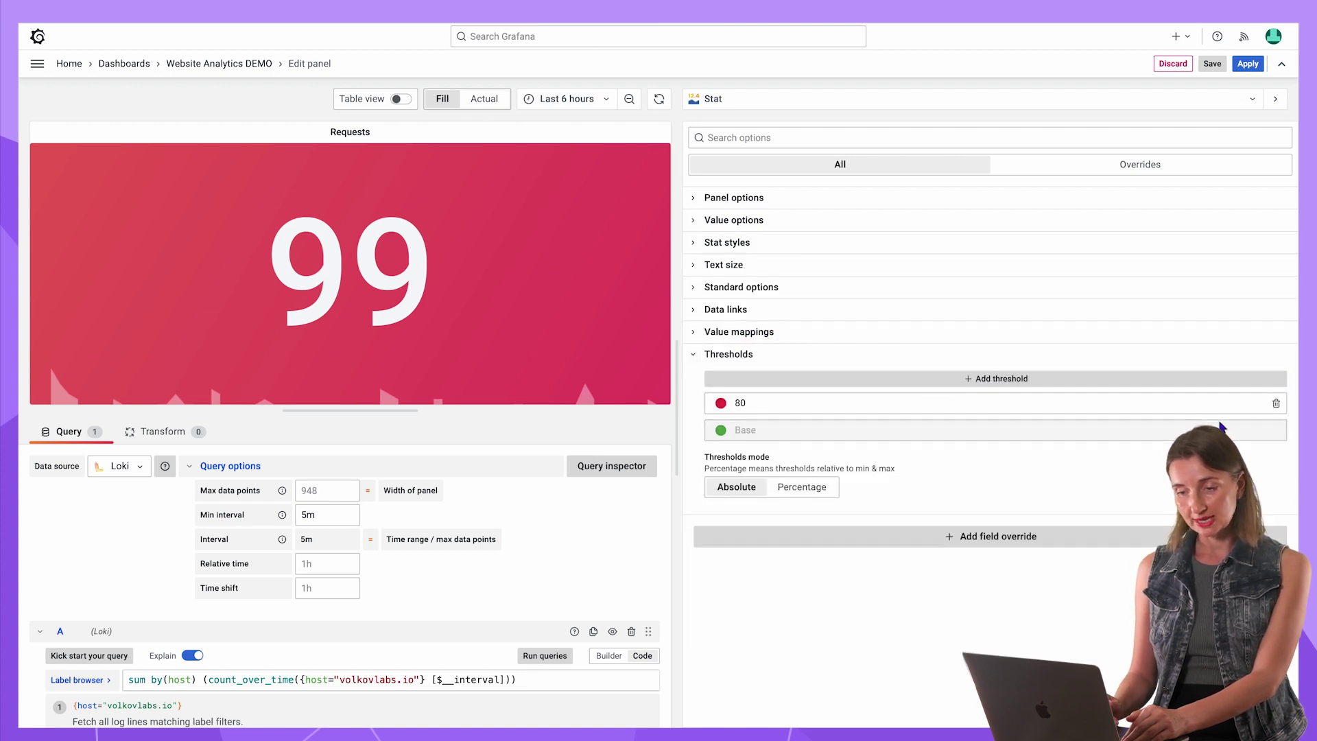
click(1275, 405)
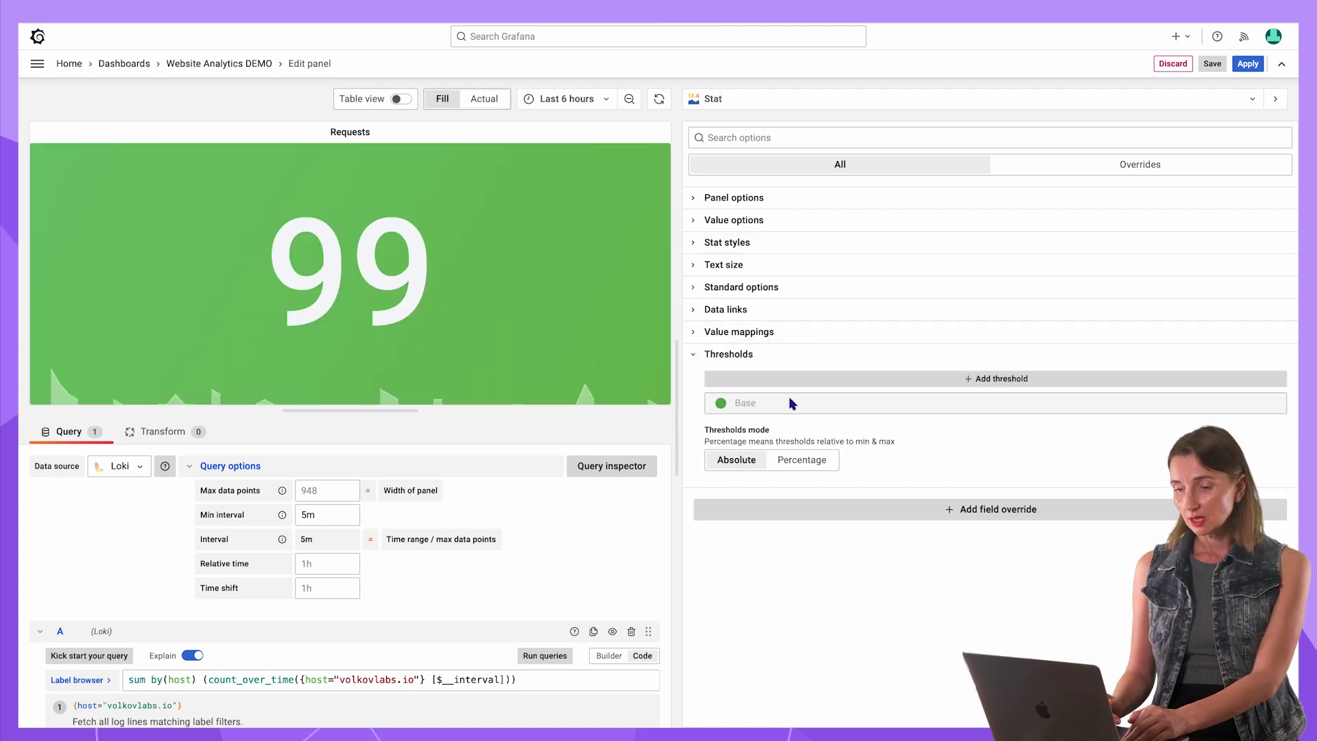
click(721, 404)
click(662, 305)
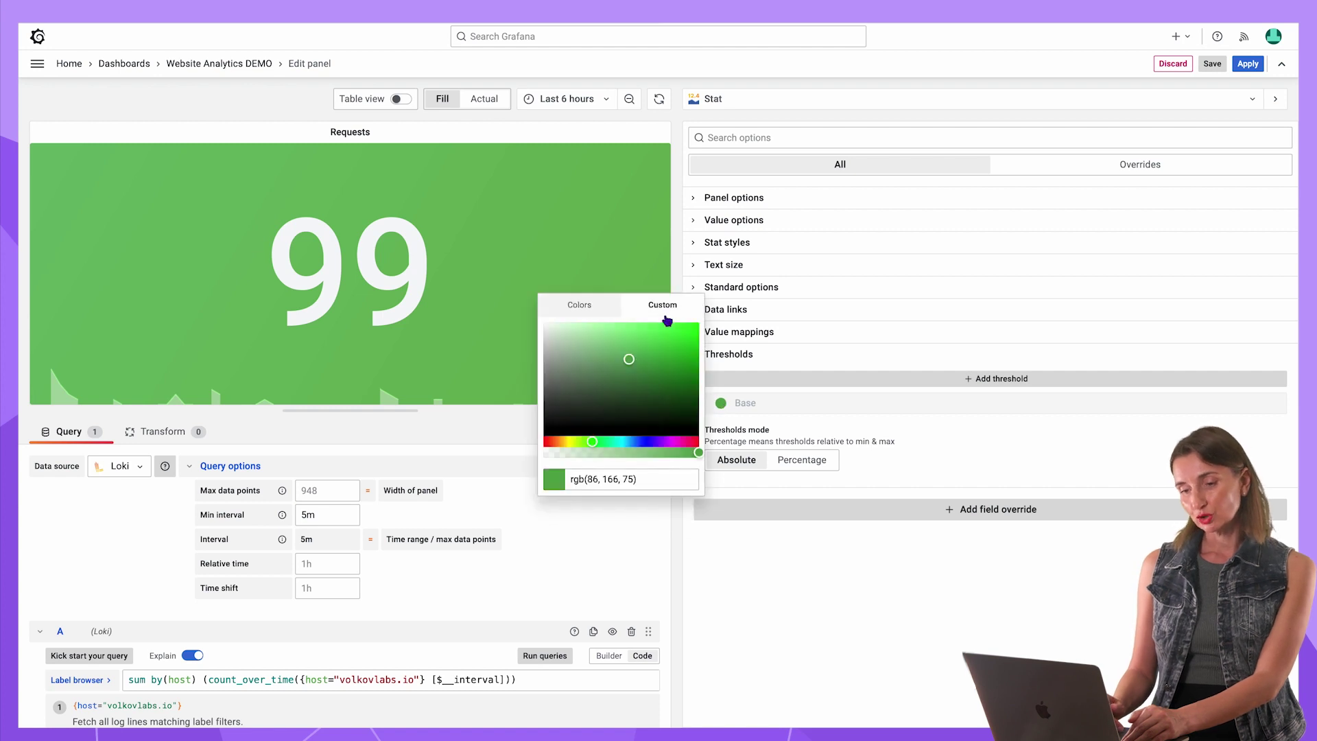
click(693, 359)
text(211)
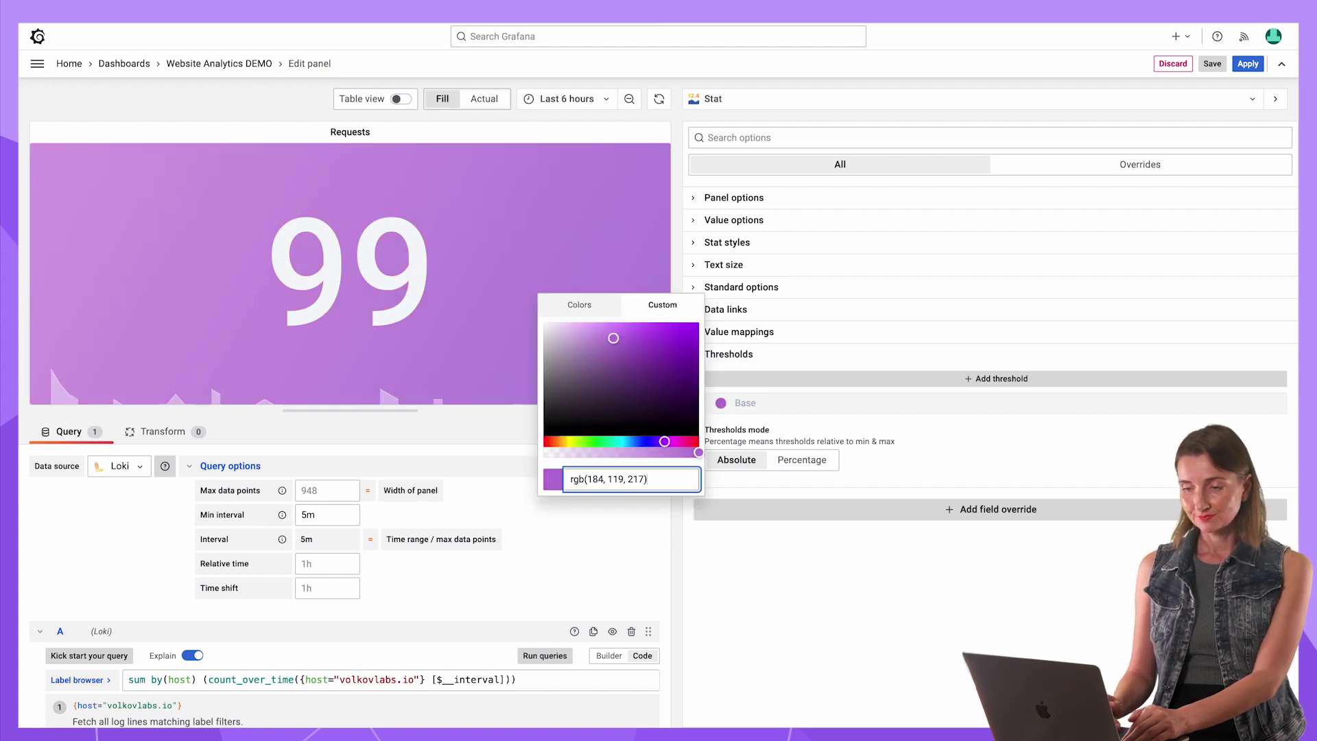
key(Escape)
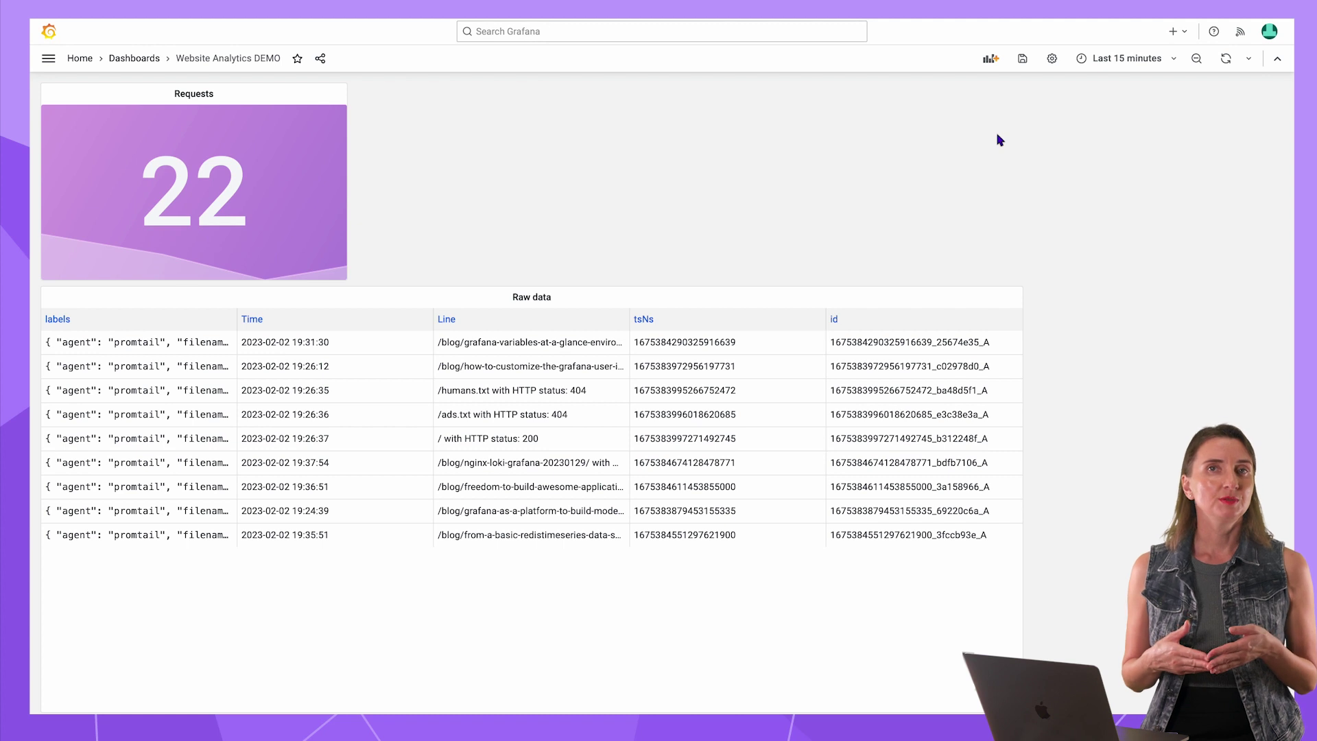
- Switch the dashboard time range to Last 30 minutes and start adding a panel
click(1175, 60)
click(1126, 168)
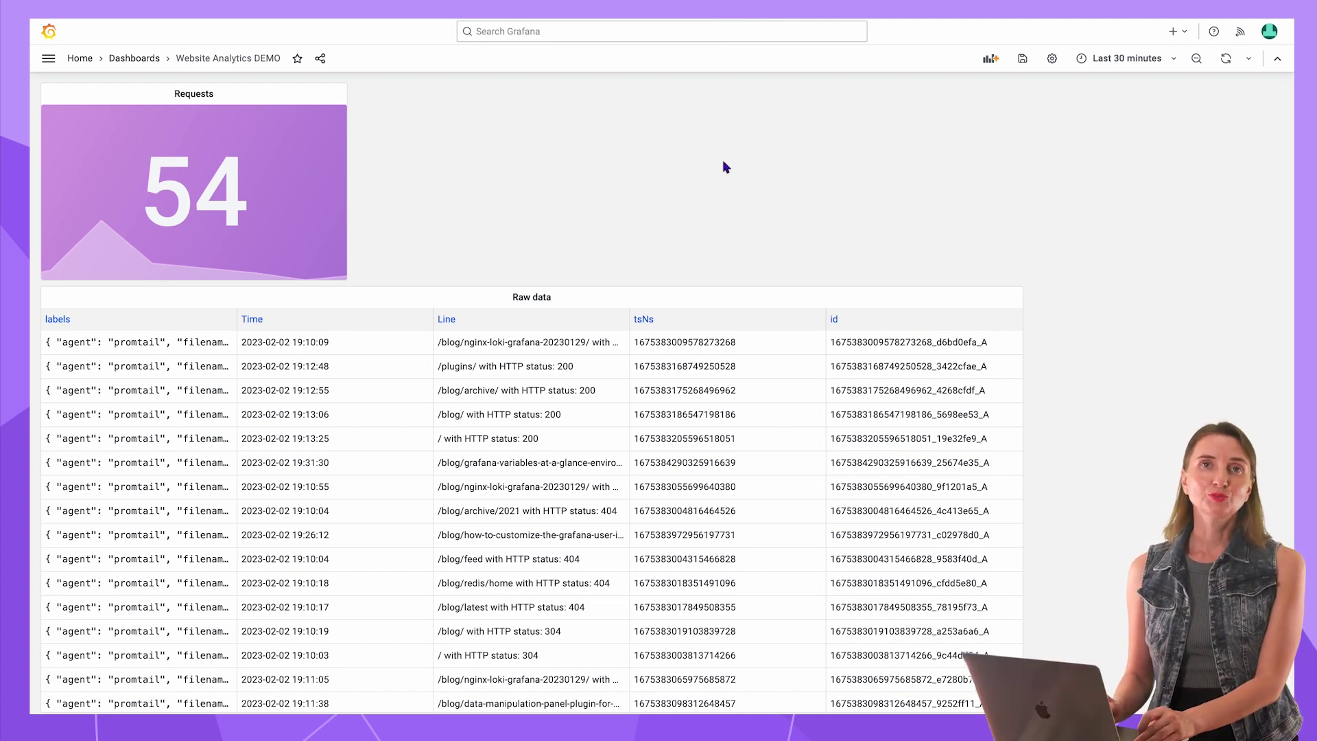
click(991, 59)
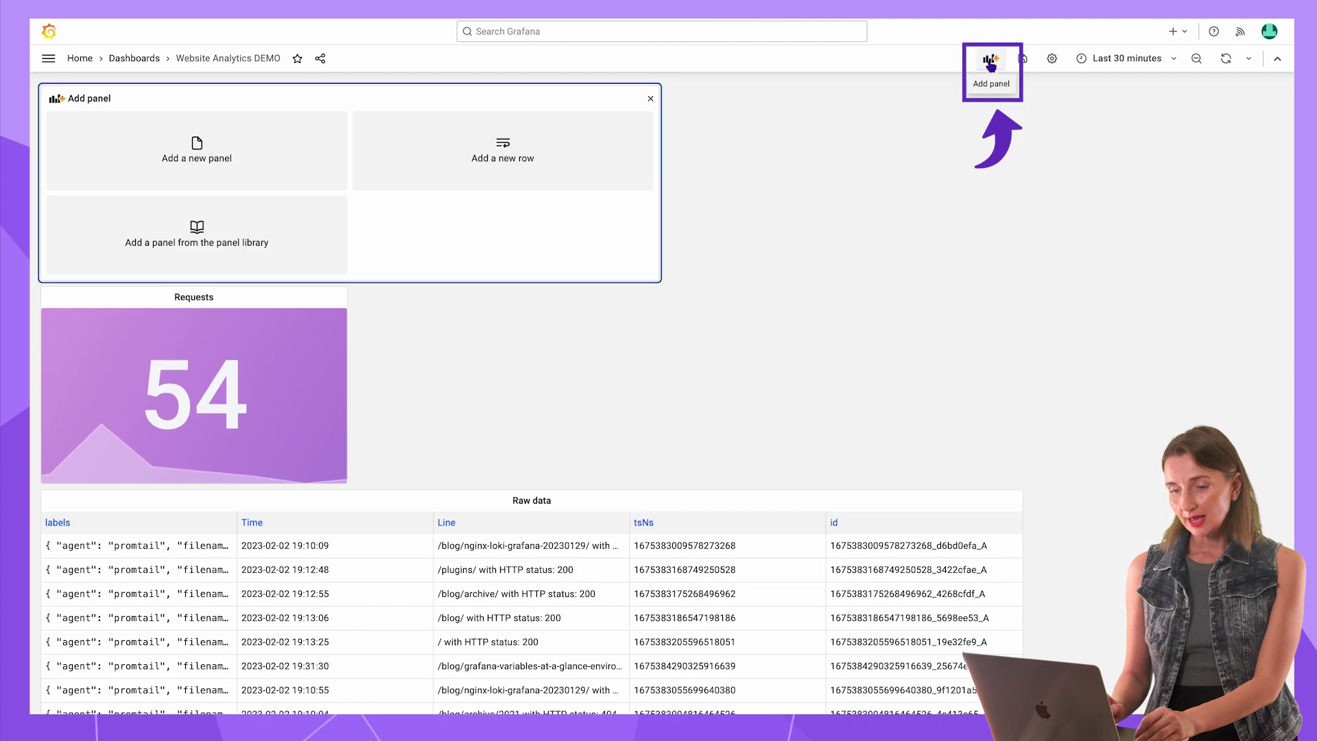
- Create a new Stat panel on the Loki data source with a 1h minimum interval
click(264, 156)
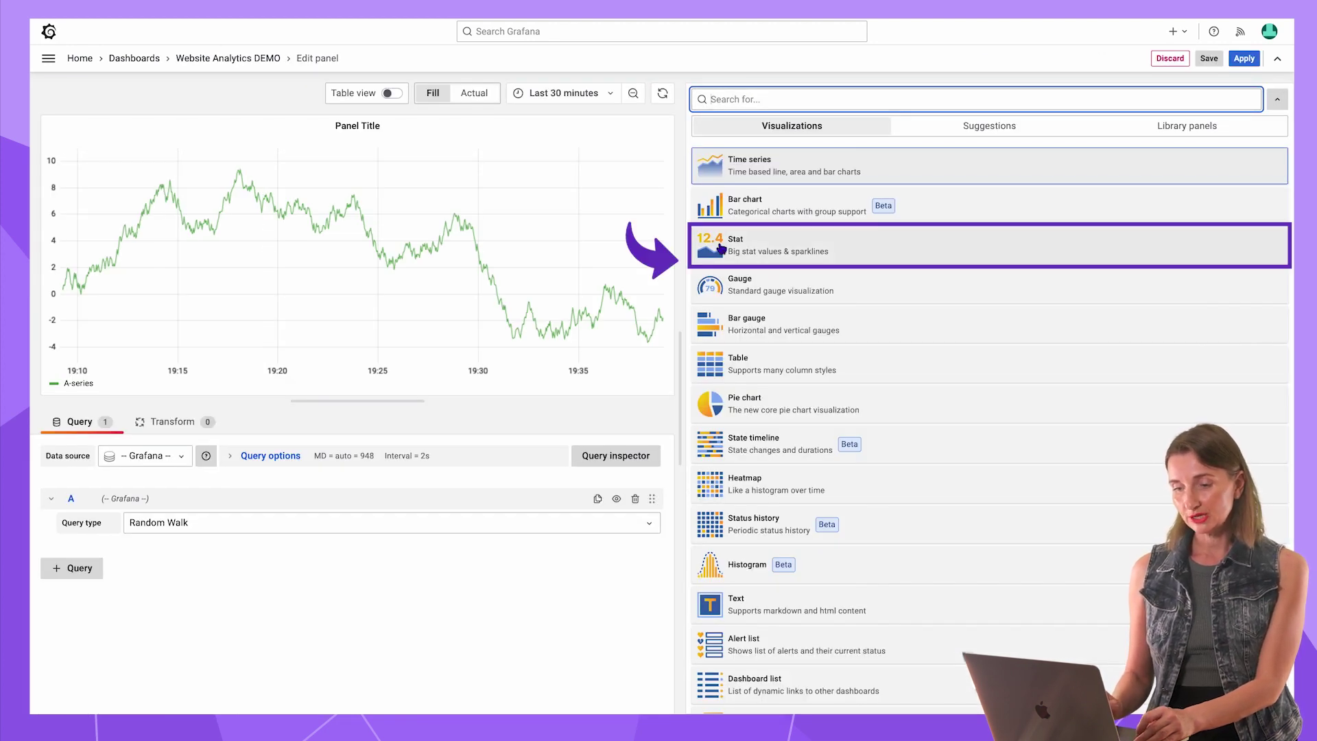
click(720, 249)
click(144, 456)
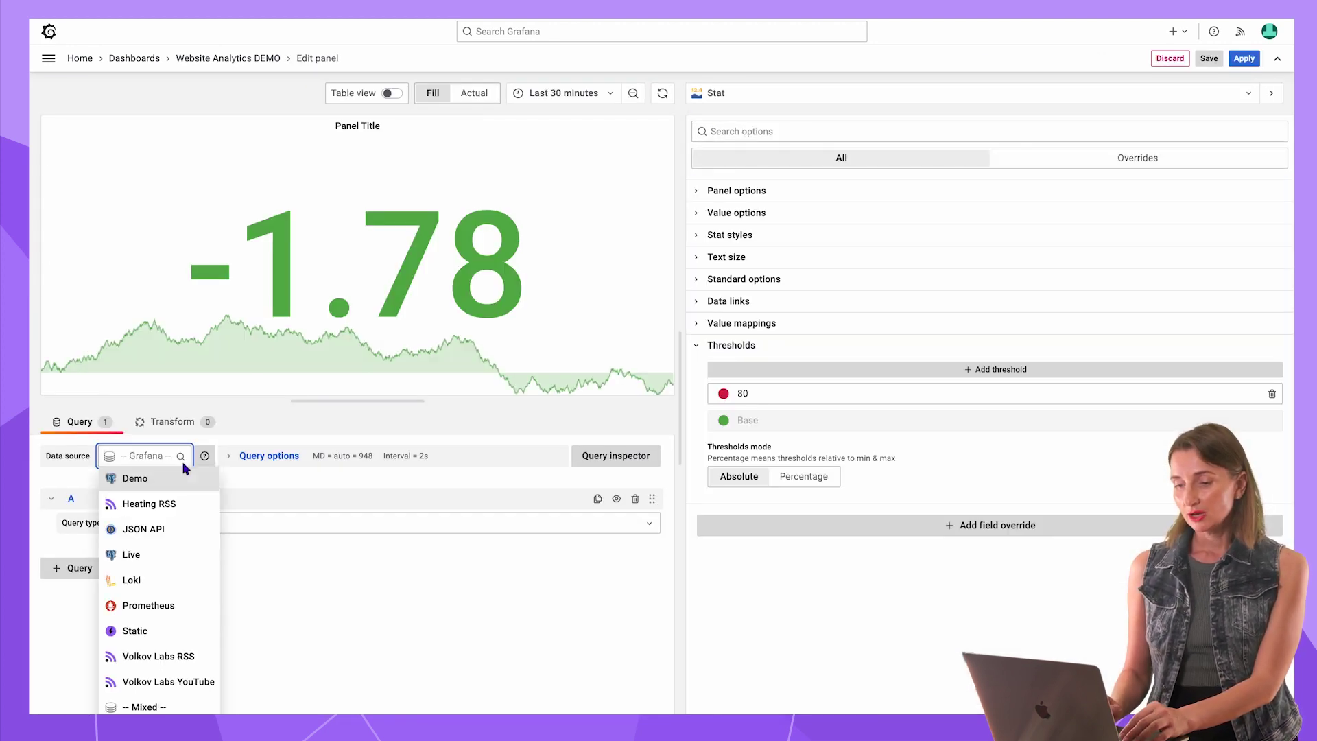
click(162, 581)
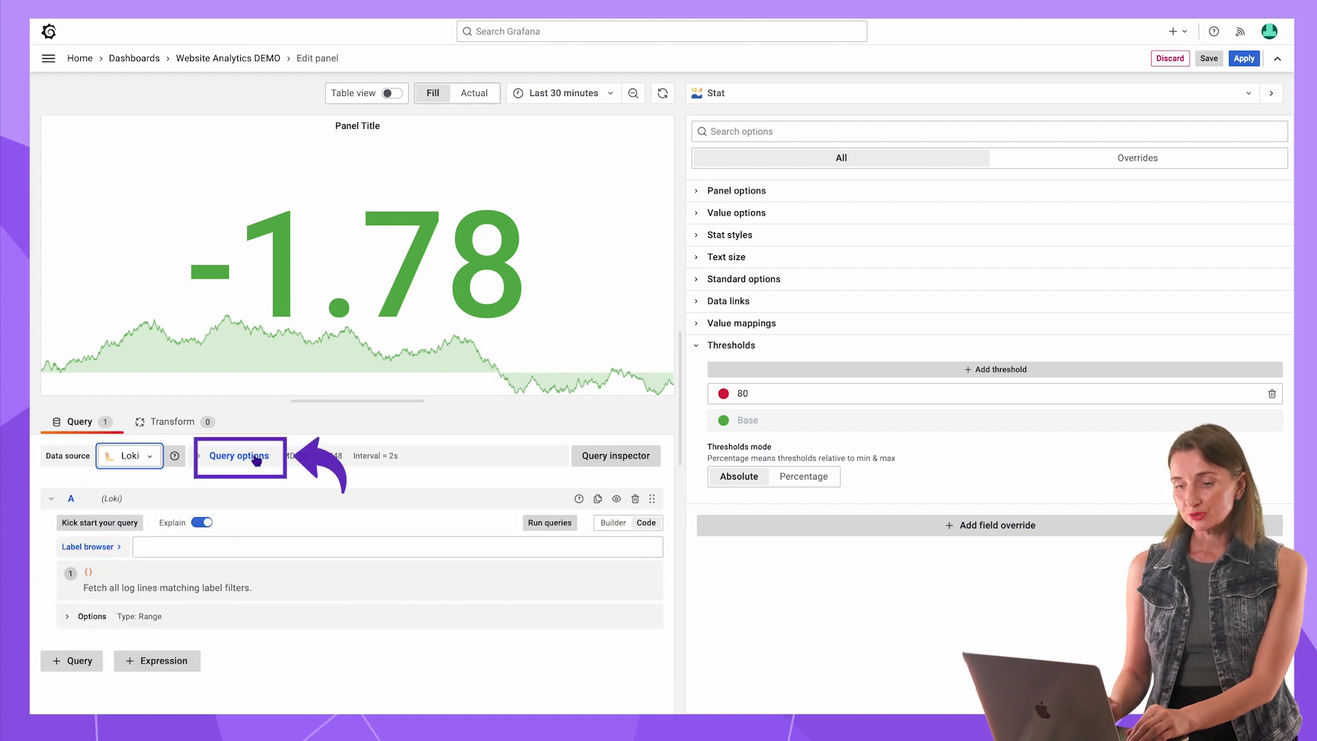
click(256, 459)
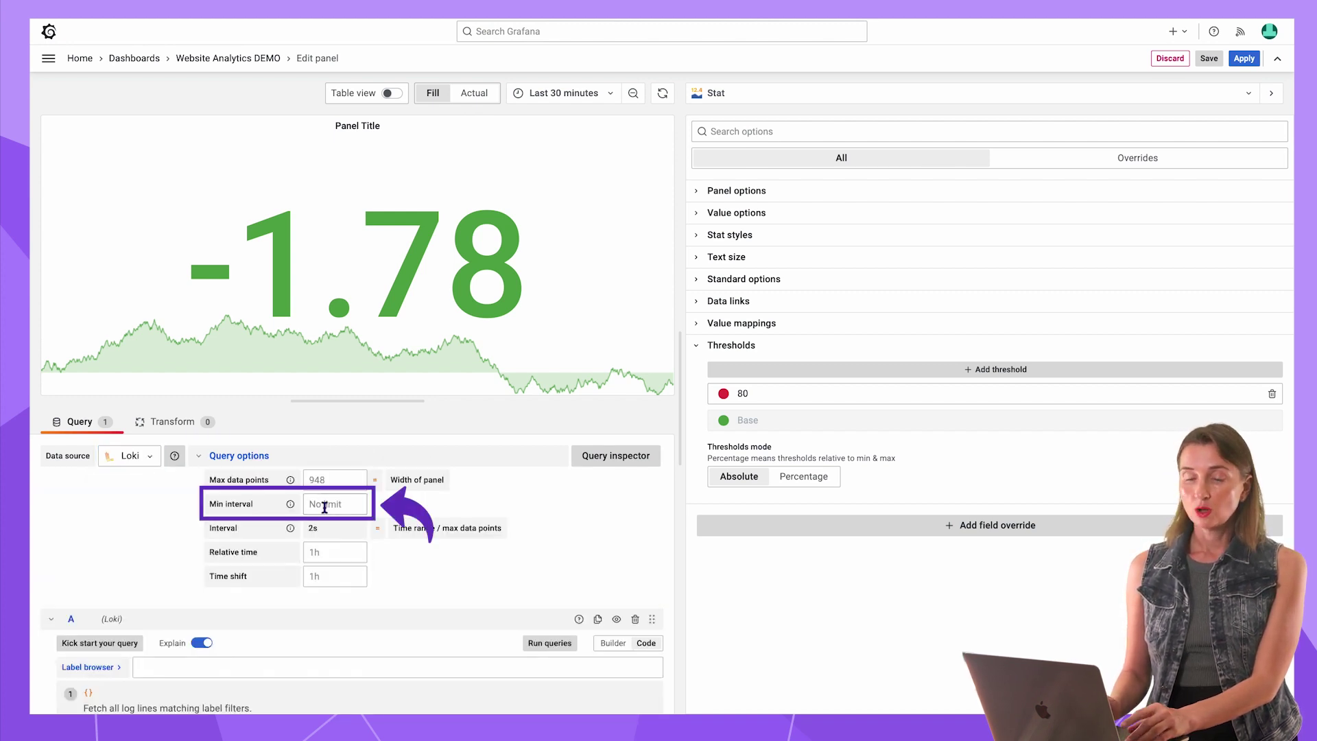
text(1h)
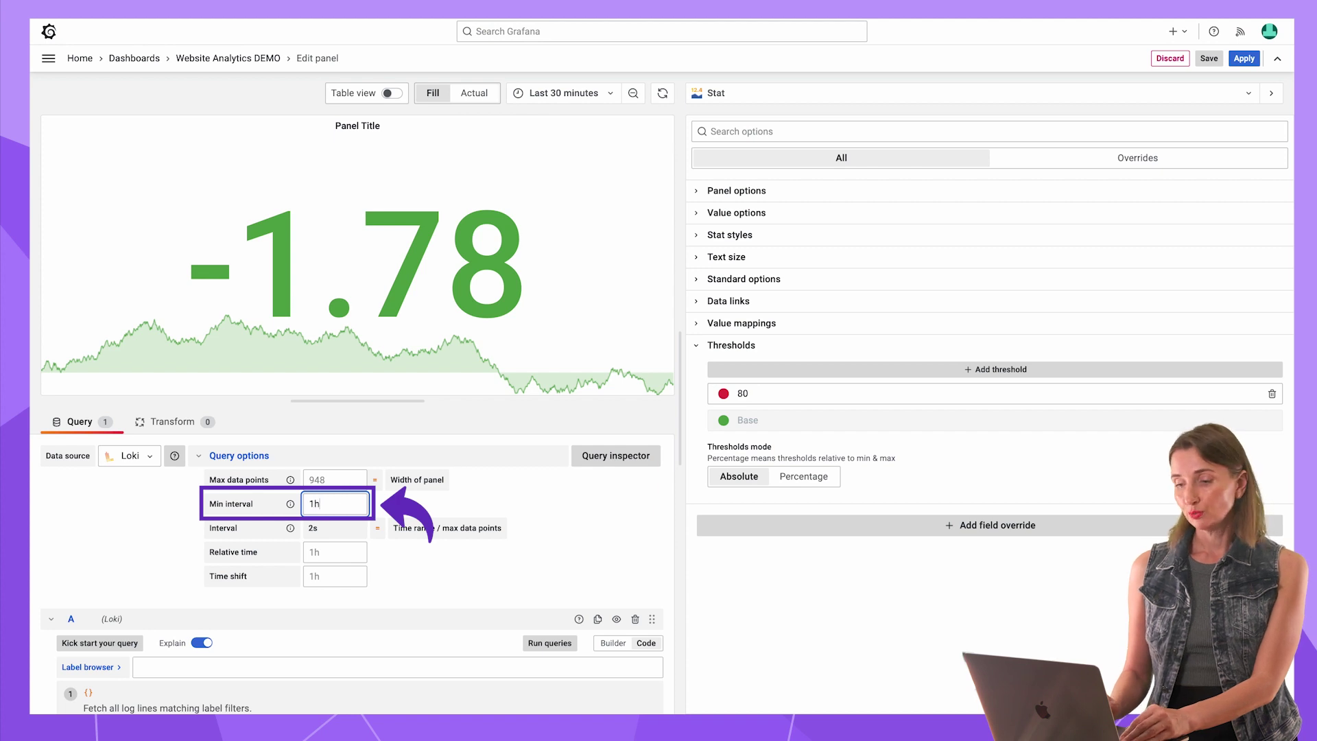
click(225, 458)
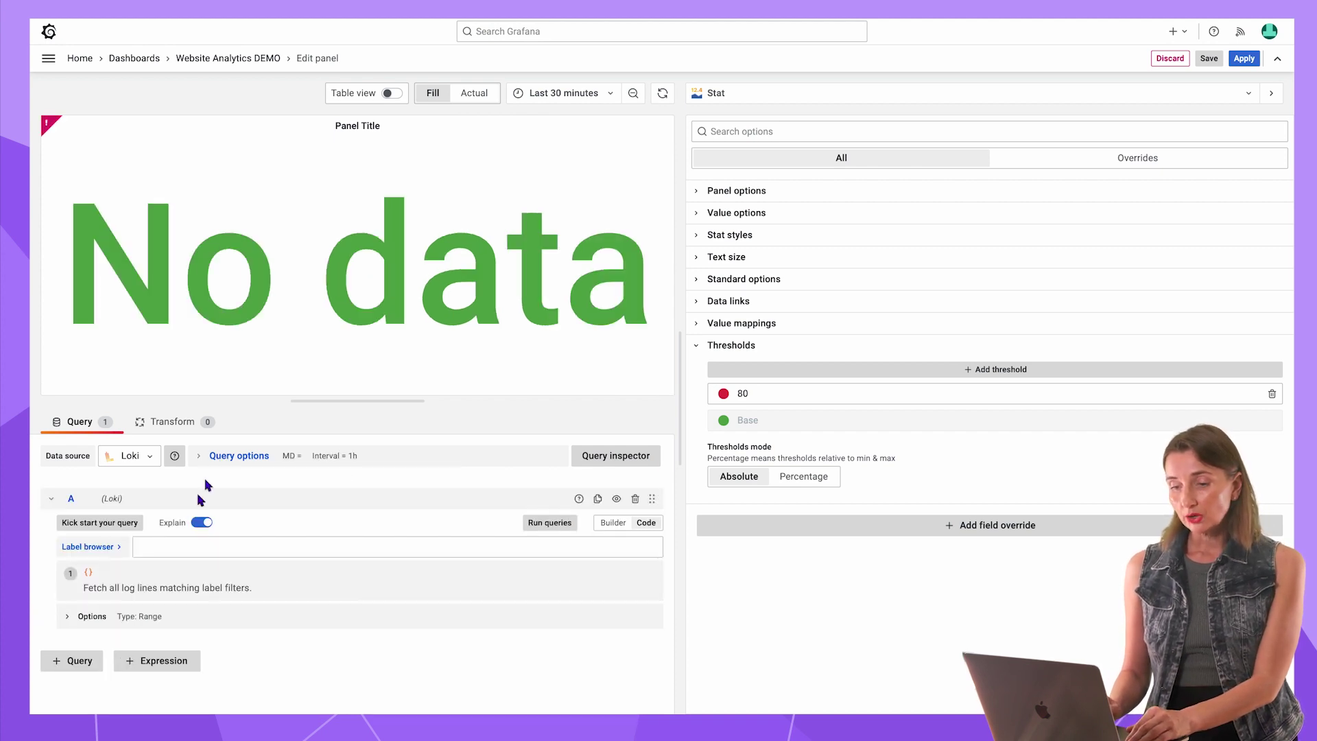
- Count distinct remote_addr visitors on volkovlabs.io with a count(sum by) Loki query, showing 31
click(188, 546)
text(count(sum by (remote_addr) (count_over_time({host="volkovlabs.io)
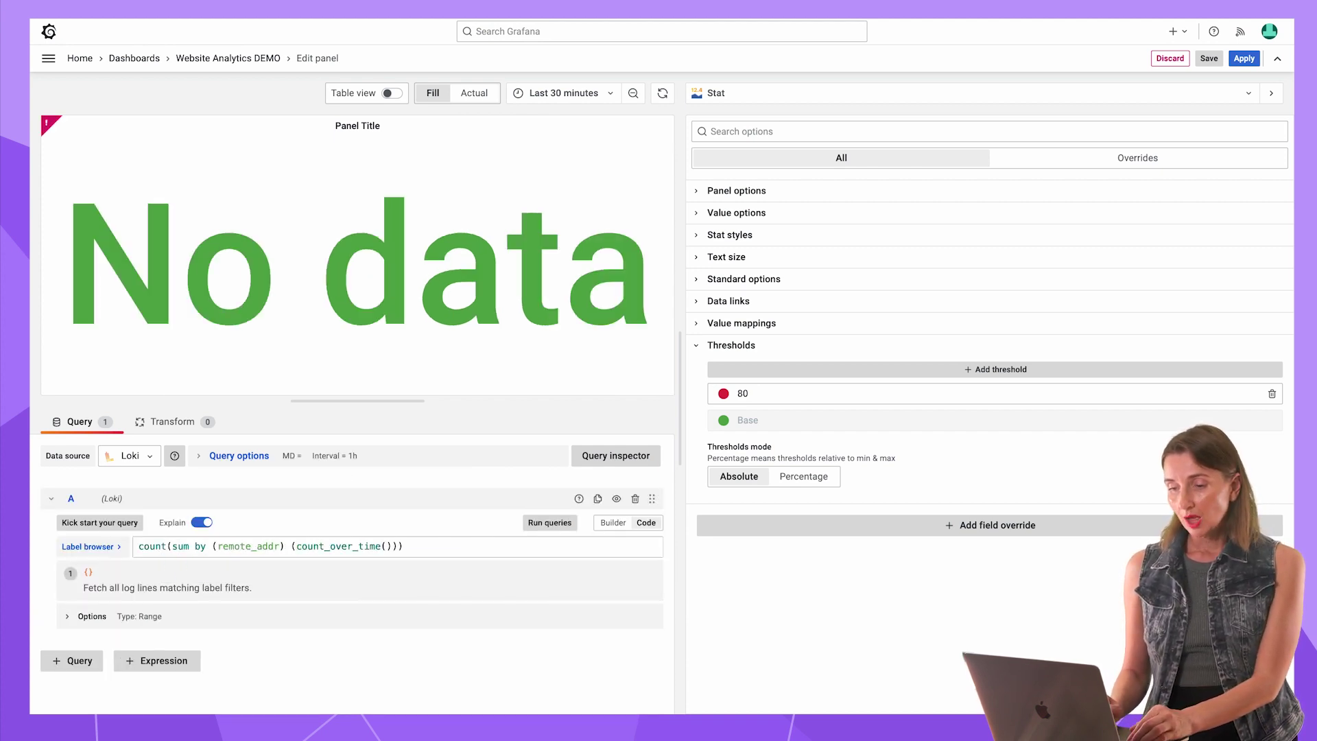
text("}| json [$__interval)
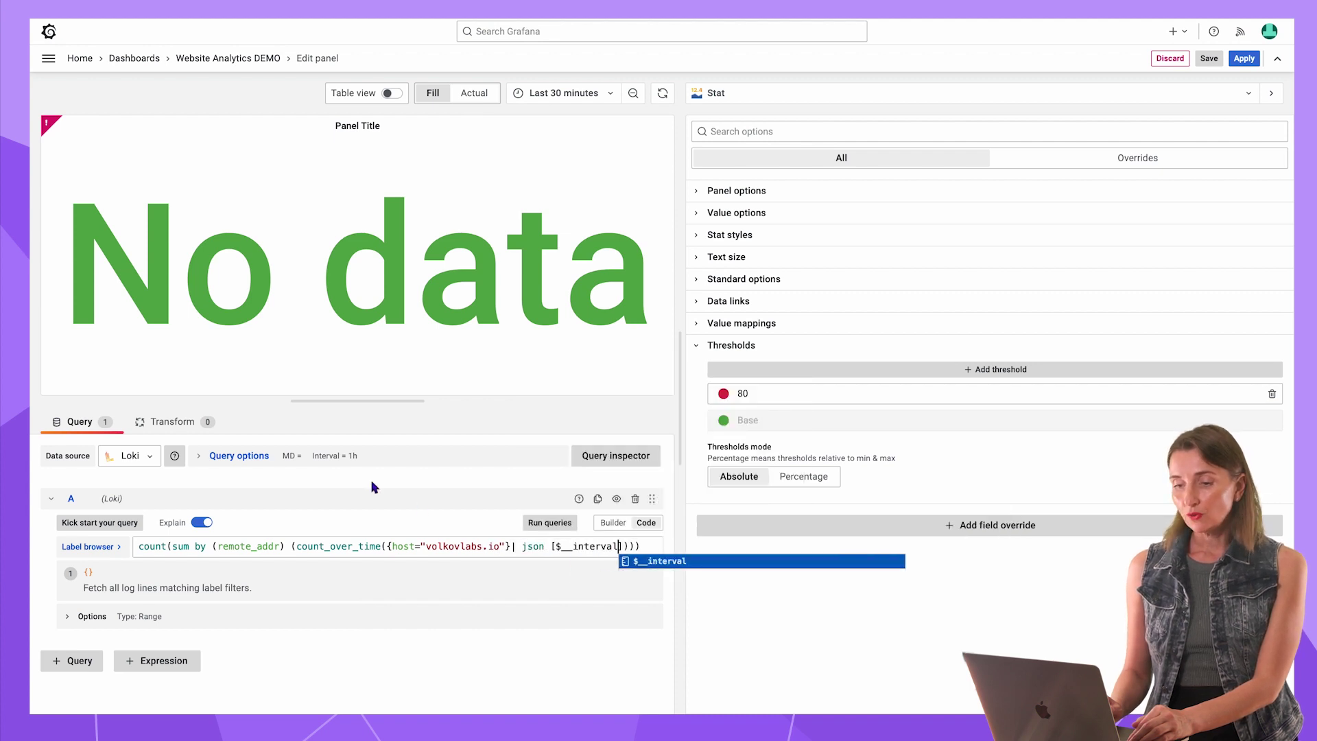
click(426, 524)
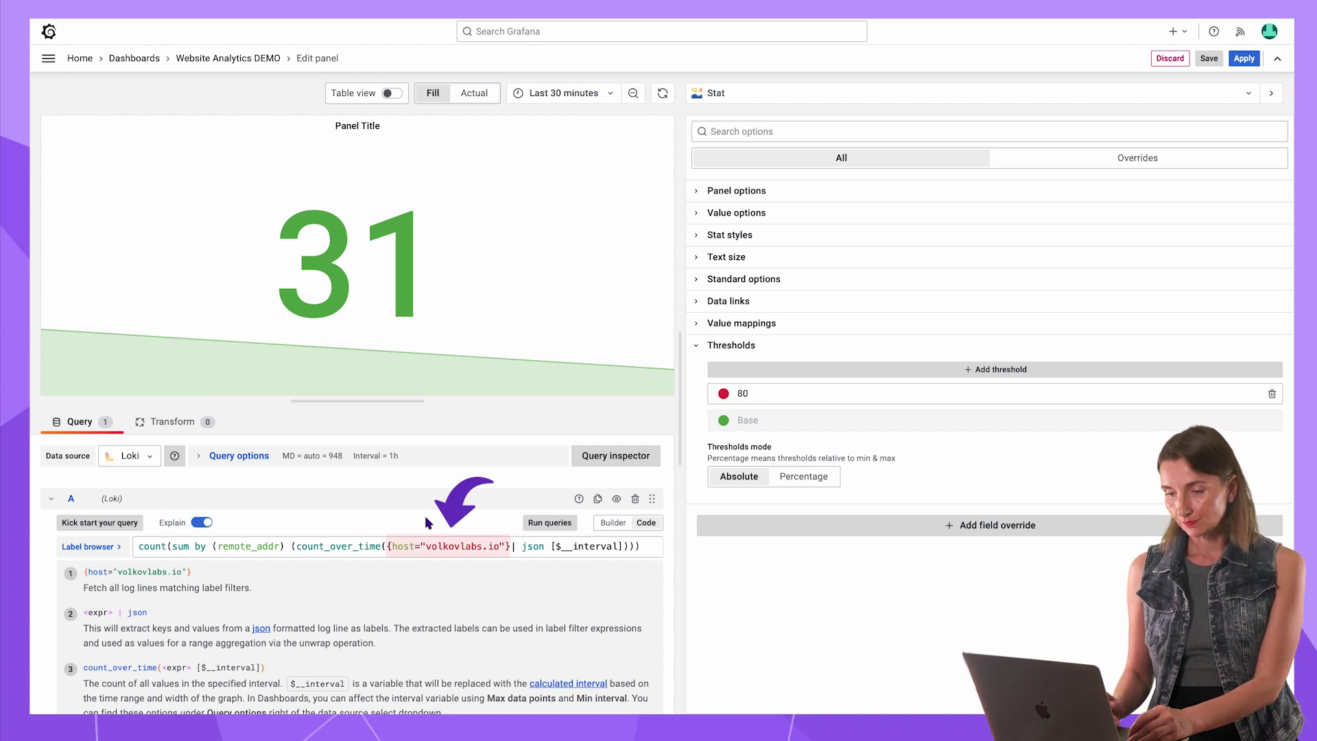
click(607, 95)
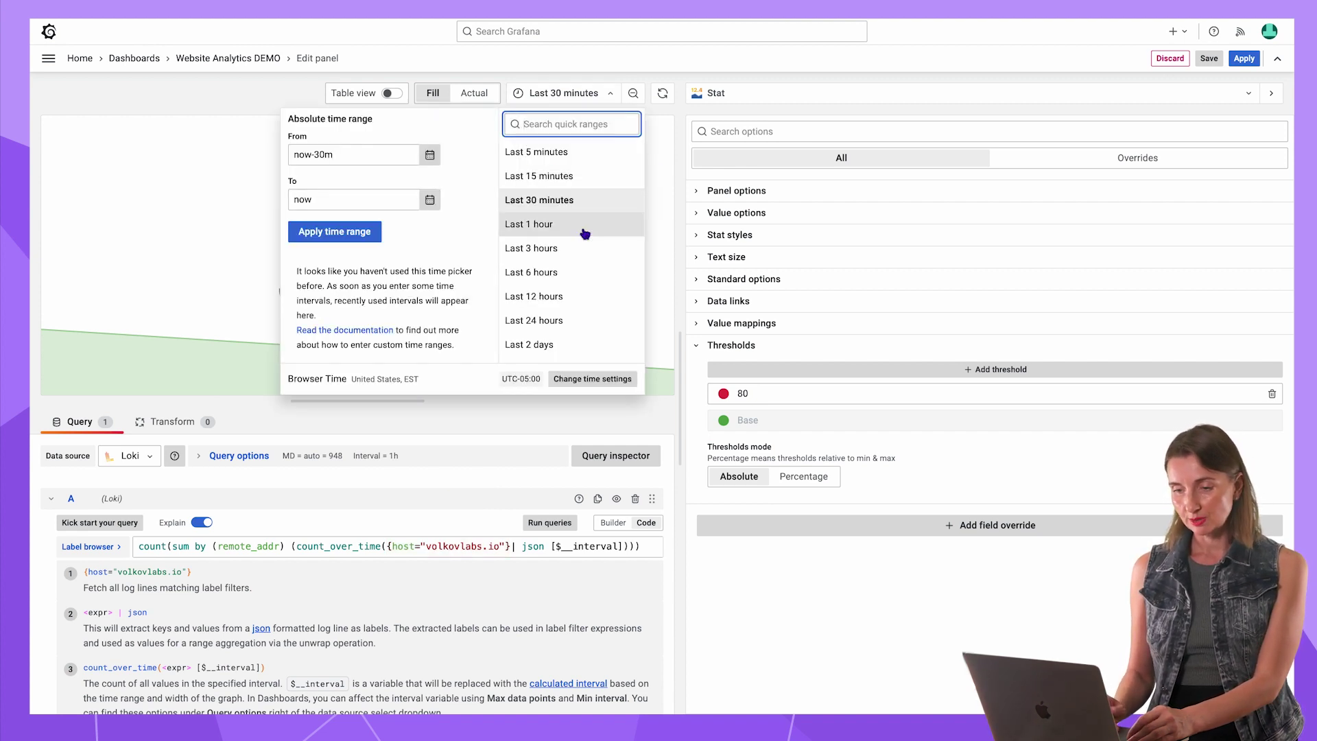
- Set the time range to Last 2 days and review the hourly unique-visitor counts in Table view
click(564, 348)
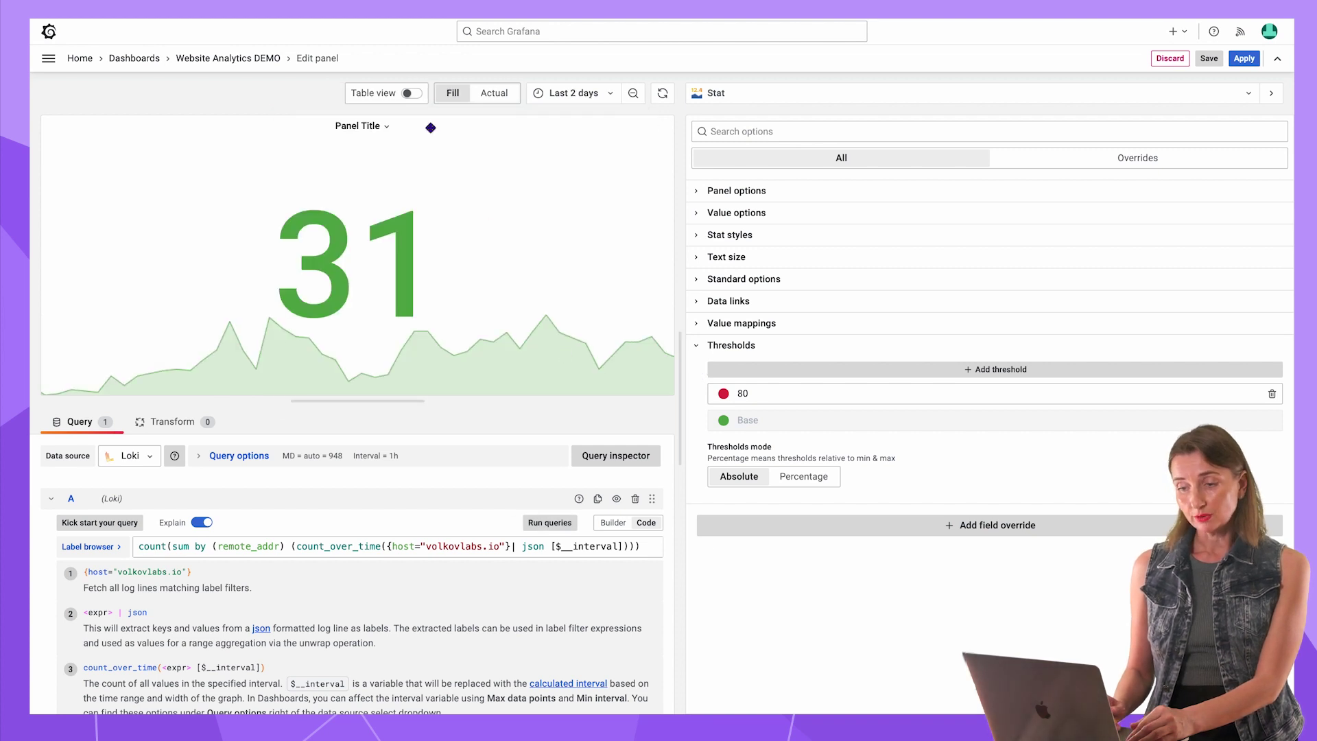
click(412, 94)
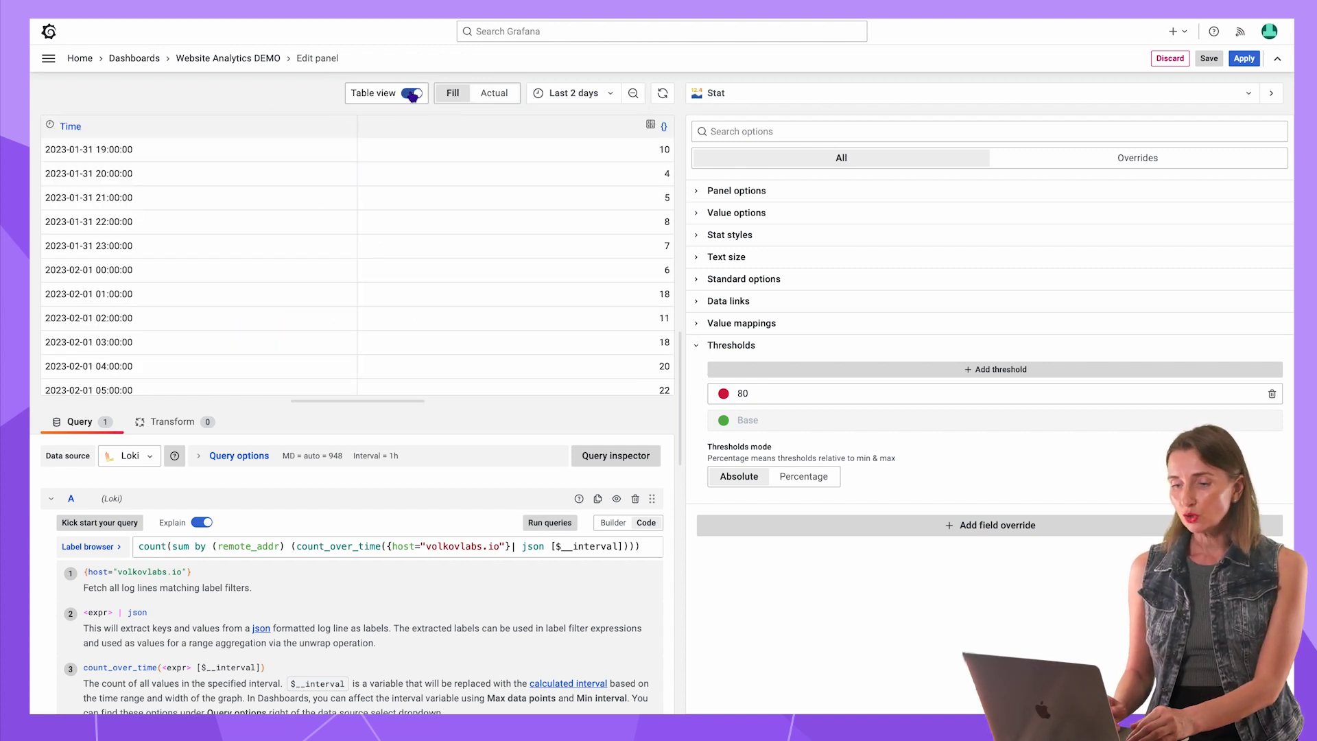
scroll(500, 235, down, 6)
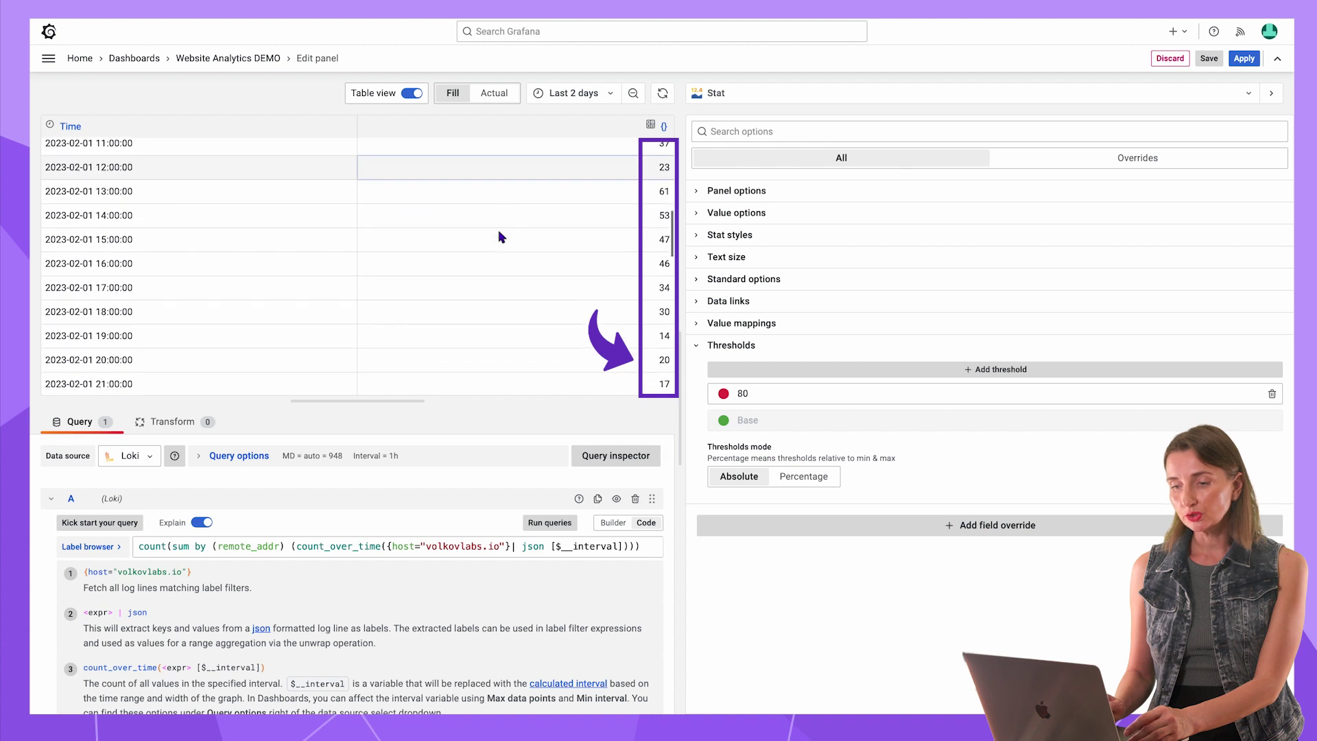
scroll(500, 236, down, 8)
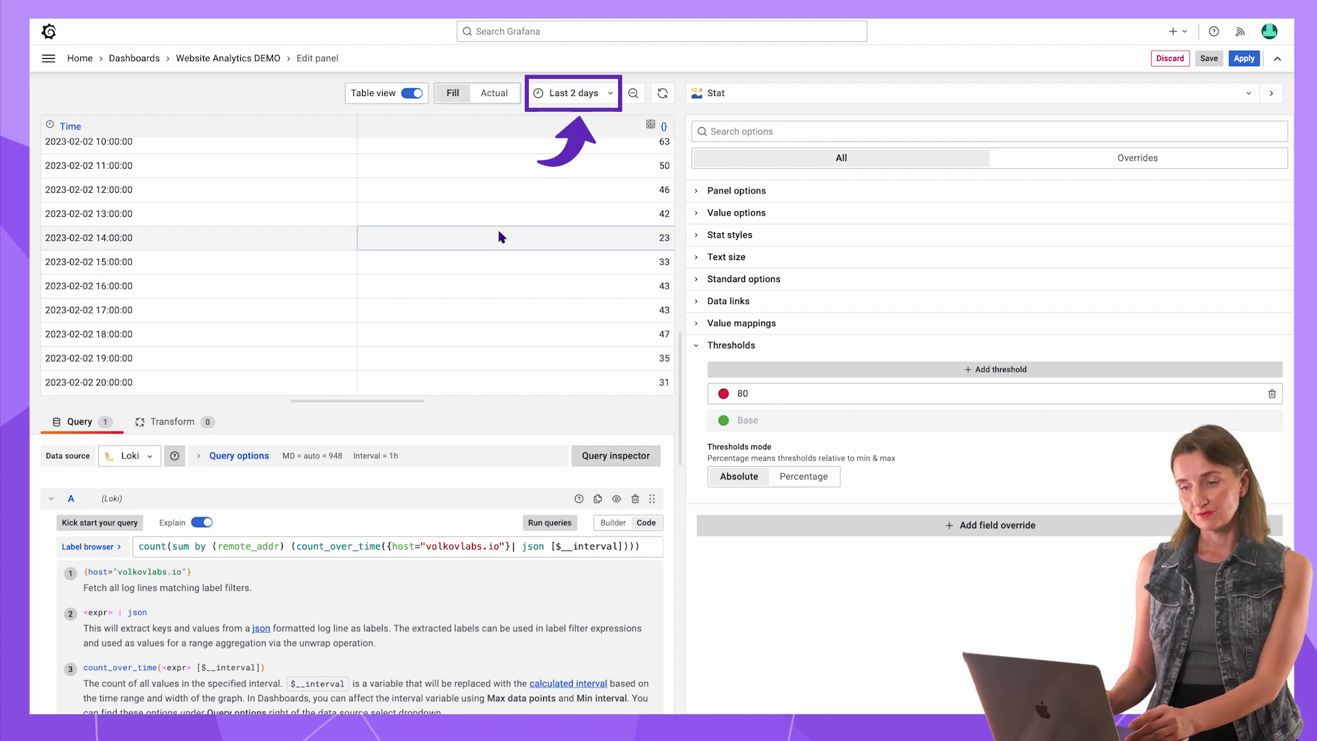
- Set the Value options calculation to Mean so the stat reads 32.6, with Table view off
click(697, 217)
click(751, 320)
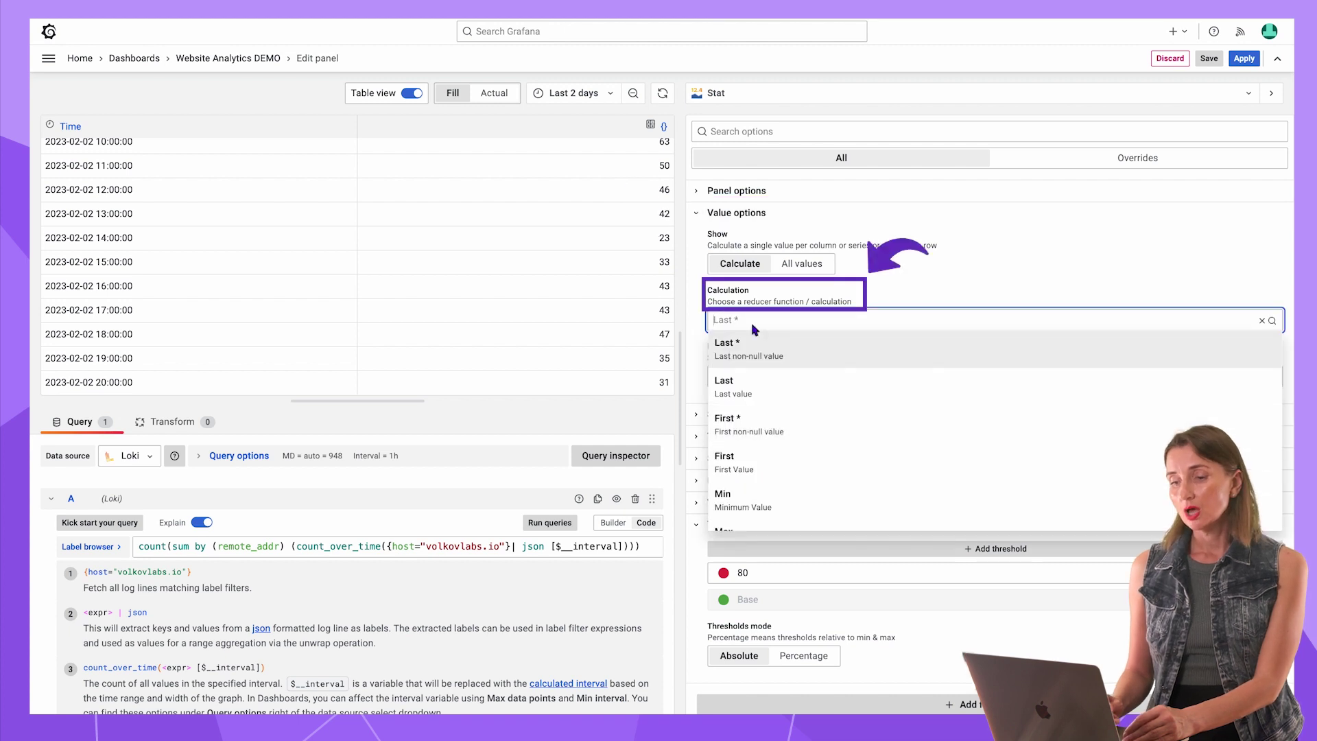
scroll(837, 421, down, 3)
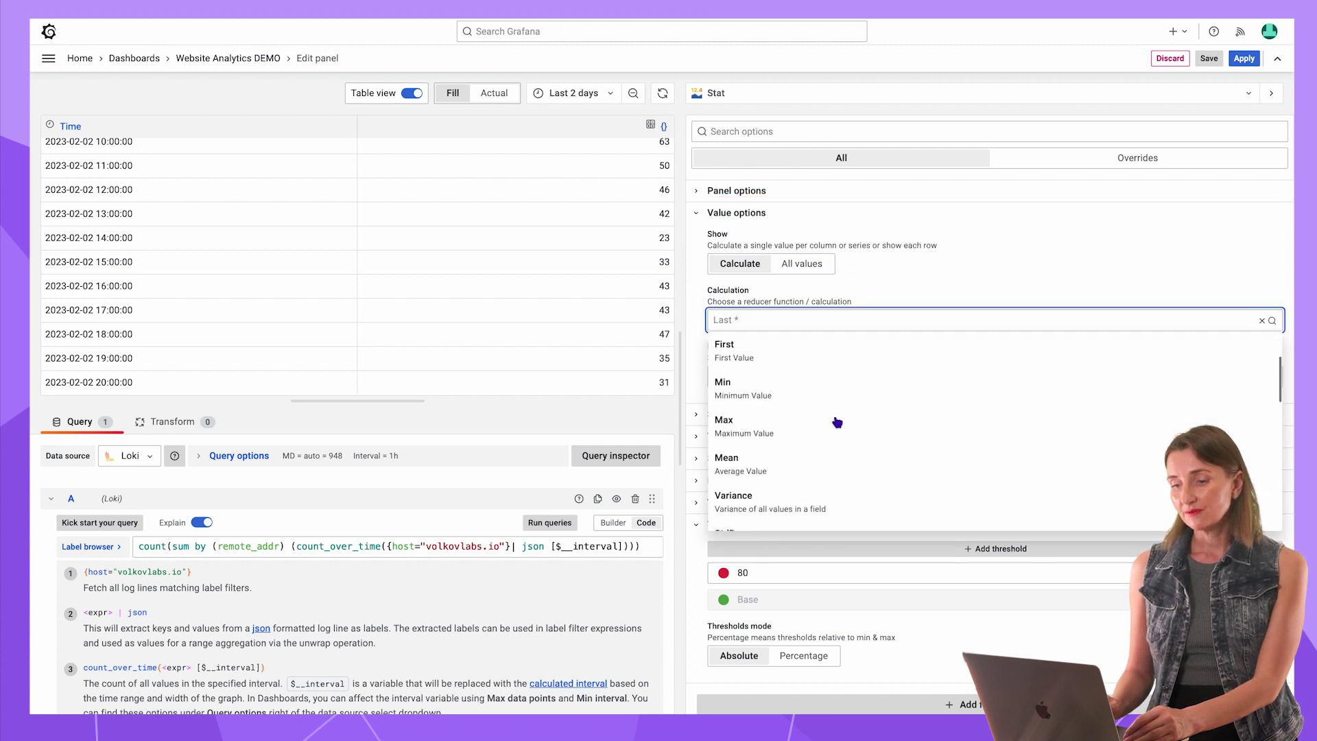
click(818, 467)
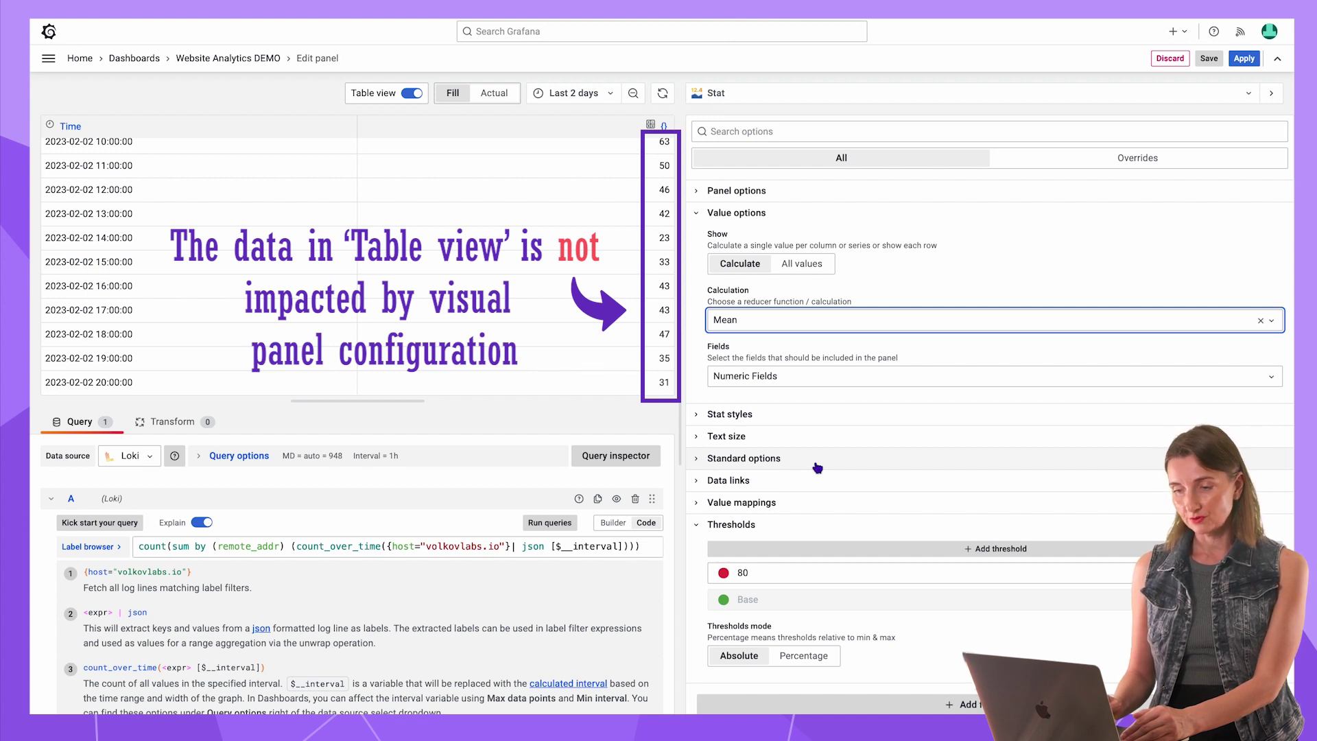
click(411, 94)
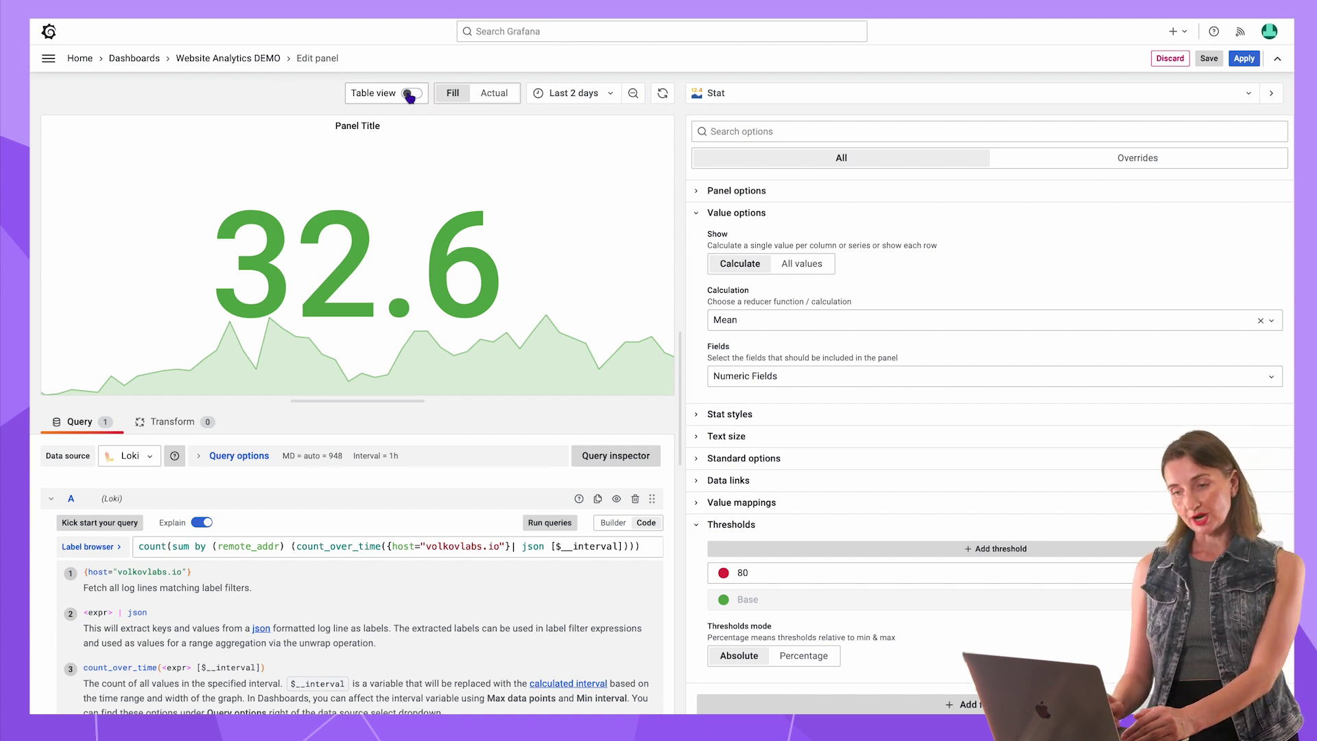
click(696, 213)
- Fill the stat background with the threshold colour, delete the 80 threshold, and make the base colour purple
click(696, 235)
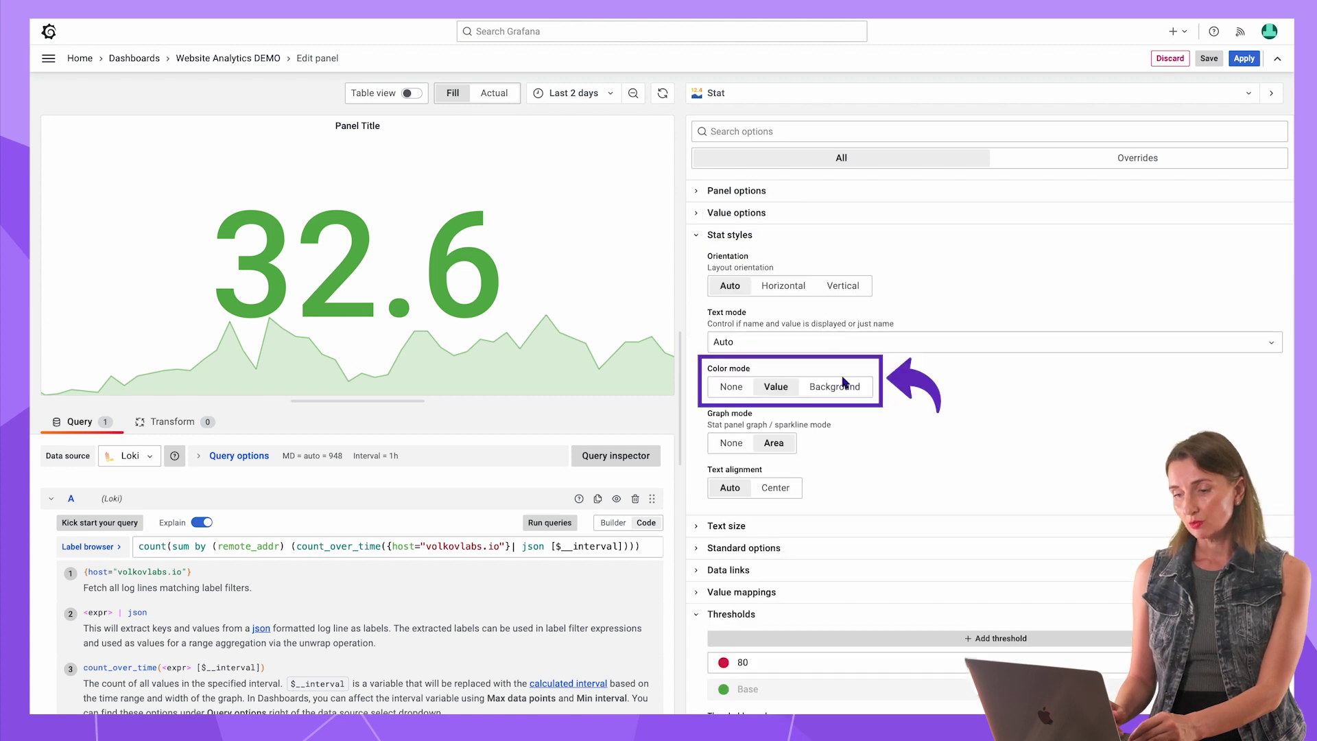
click(840, 387)
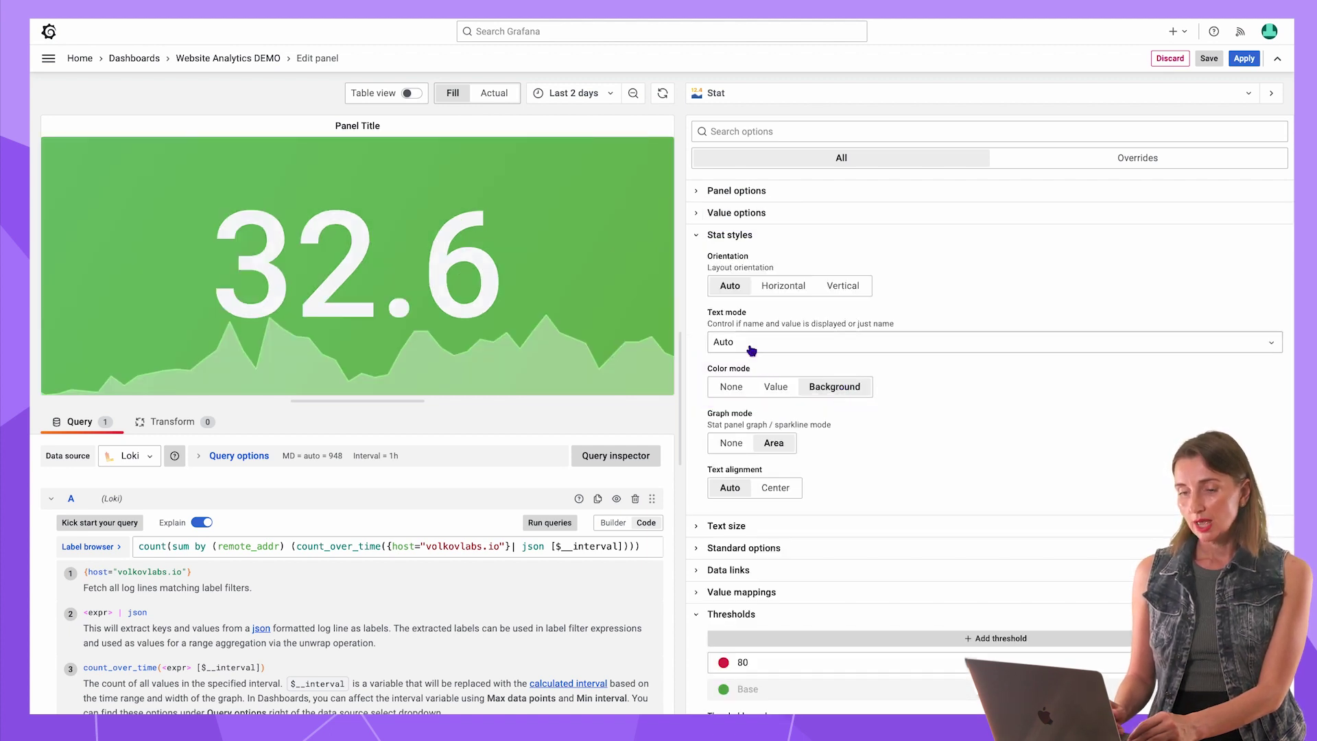
click(697, 236)
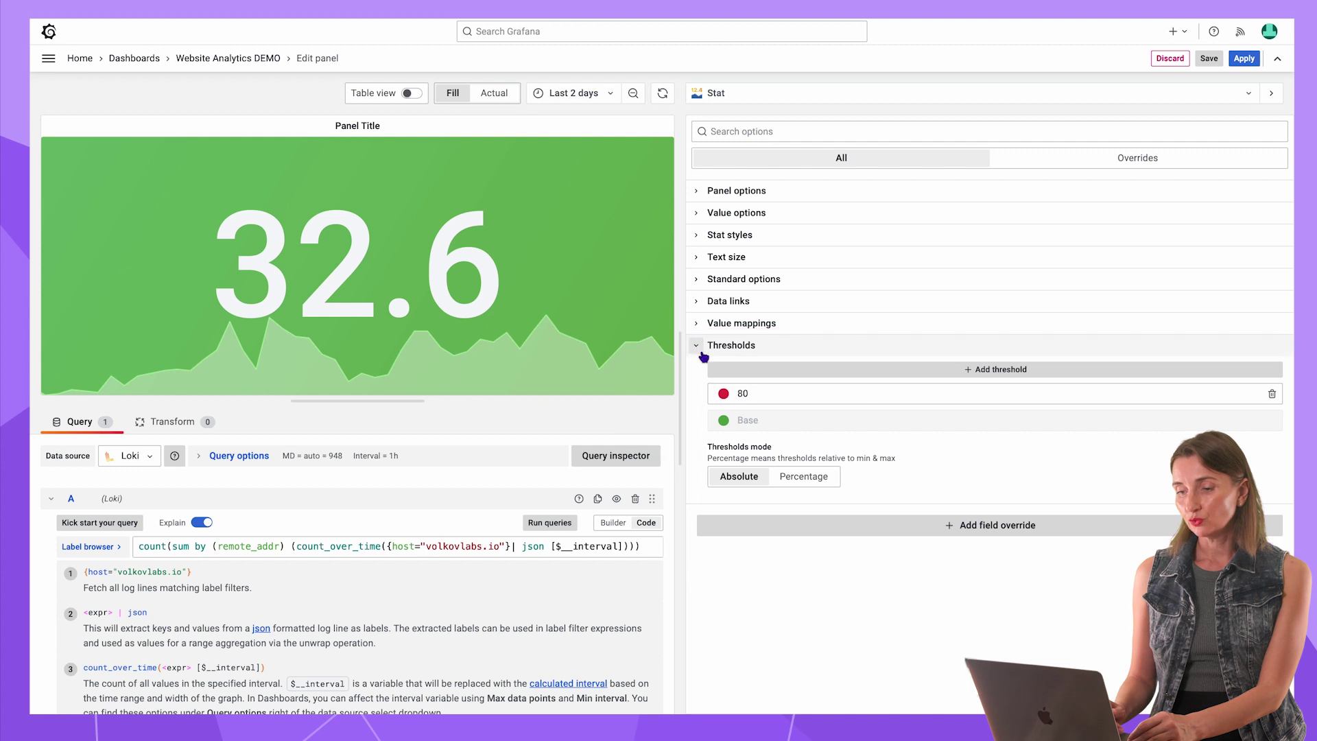
click(1272, 395)
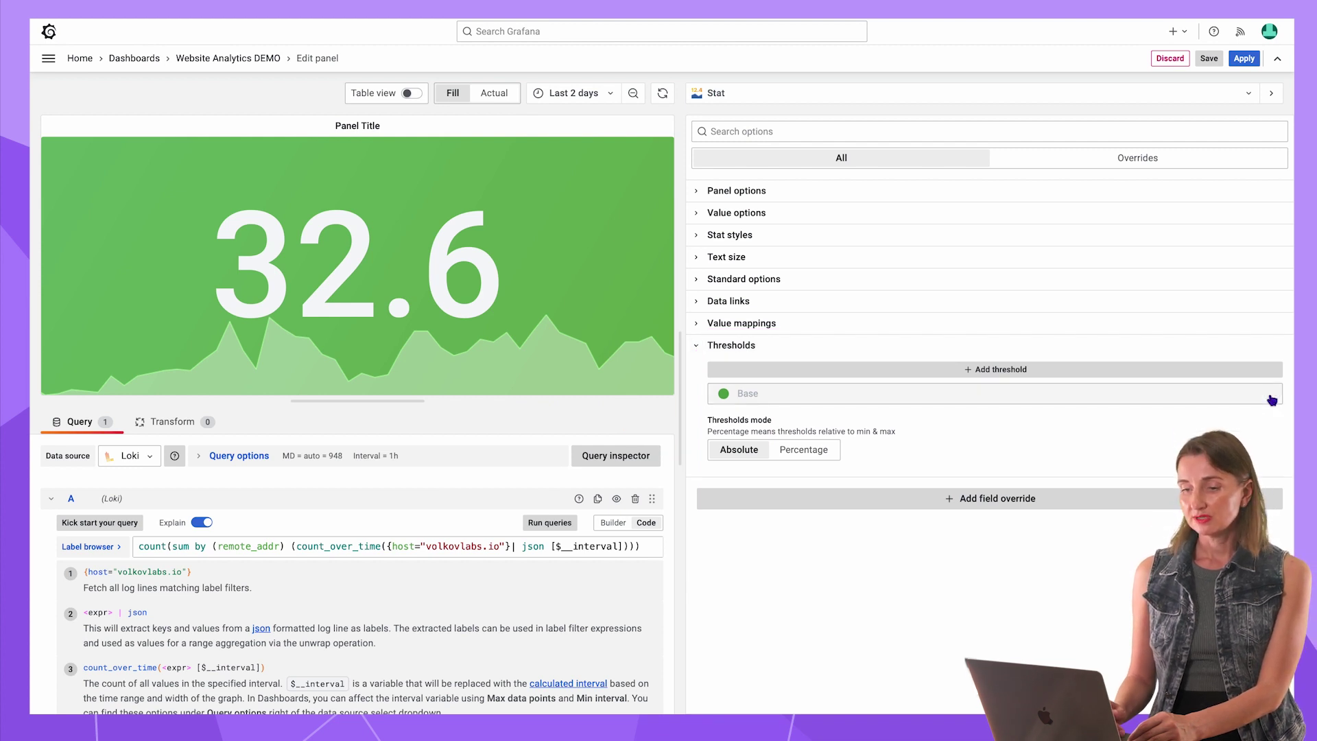
click(723, 394)
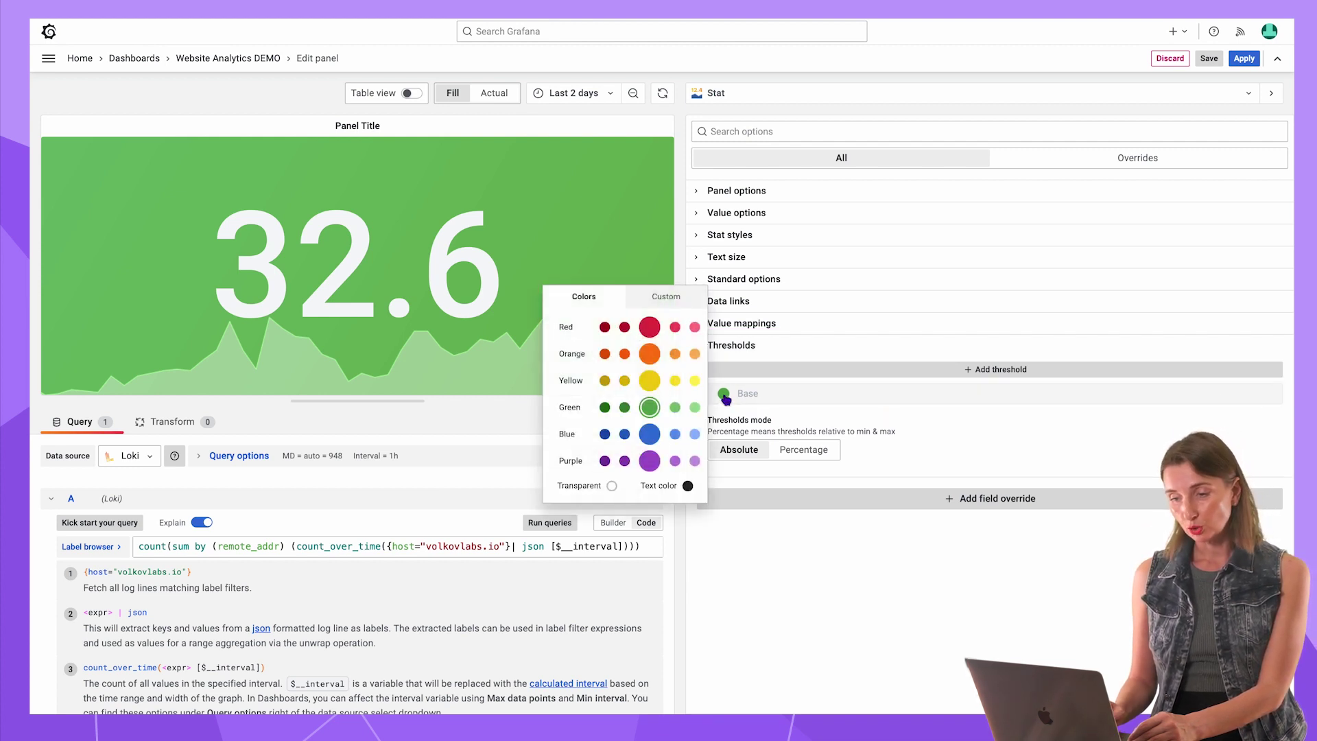
click(665, 296)
click(603, 467)
key(ctrl+v)
click(808, 547)
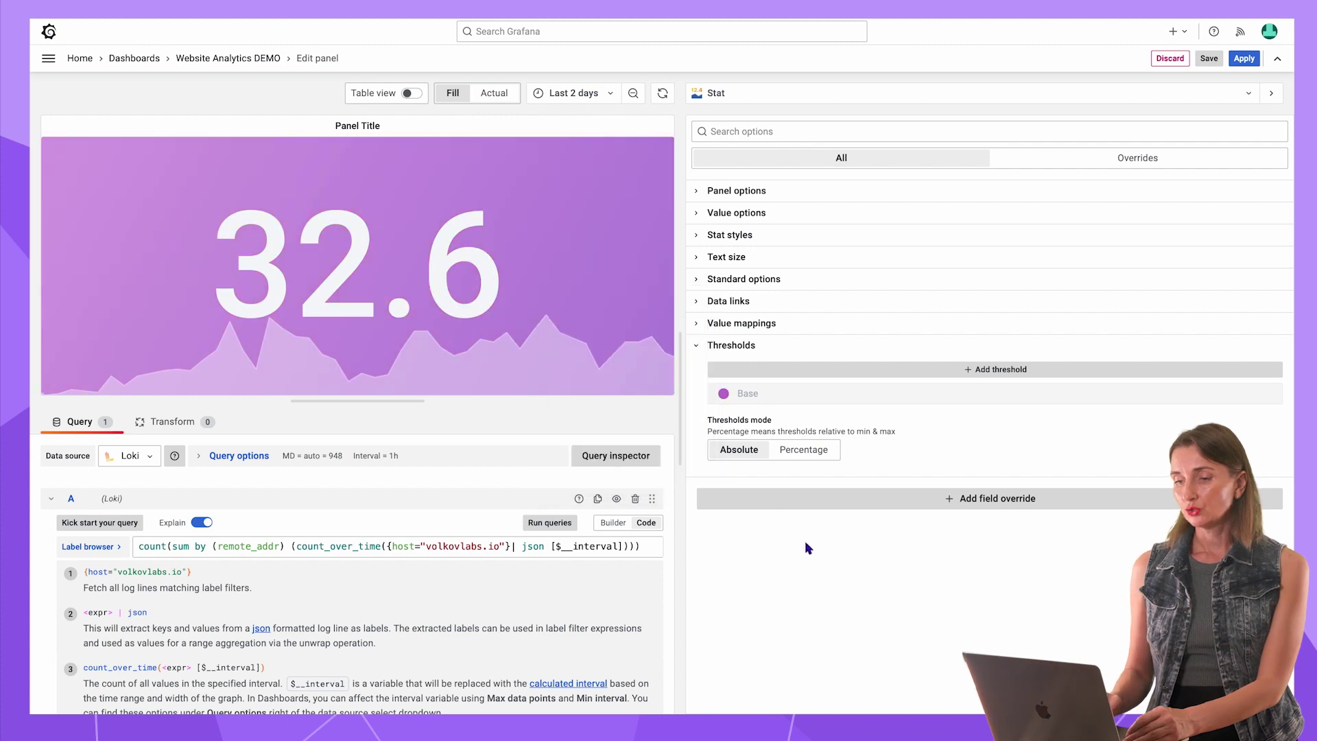
- Title the panel 'Visitors per hour' and save the dashboard
click(697, 191)
triple_click(714, 230)
text(Visitors per hour)
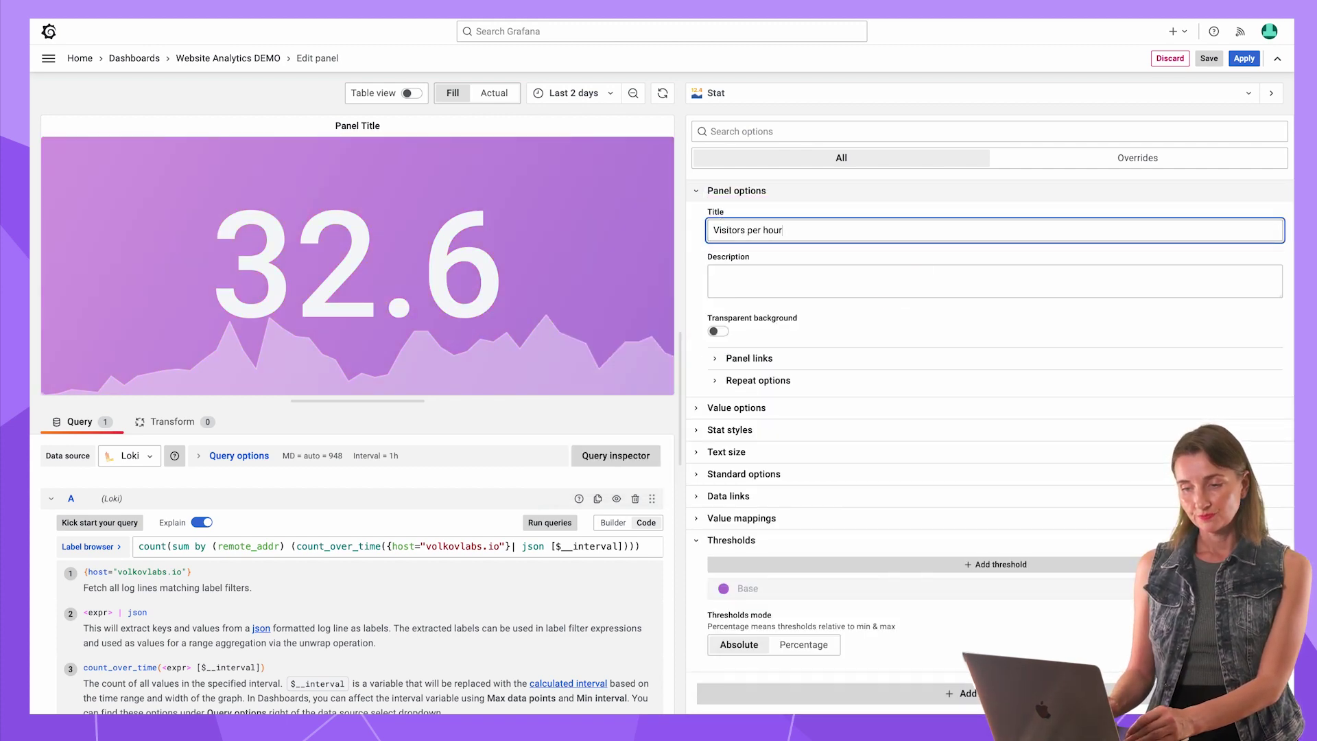
key(ctrl+s)
- Place Visitors per hour beside Requests on the dashboard and set the range to Last 30 minutes
key(Escape)
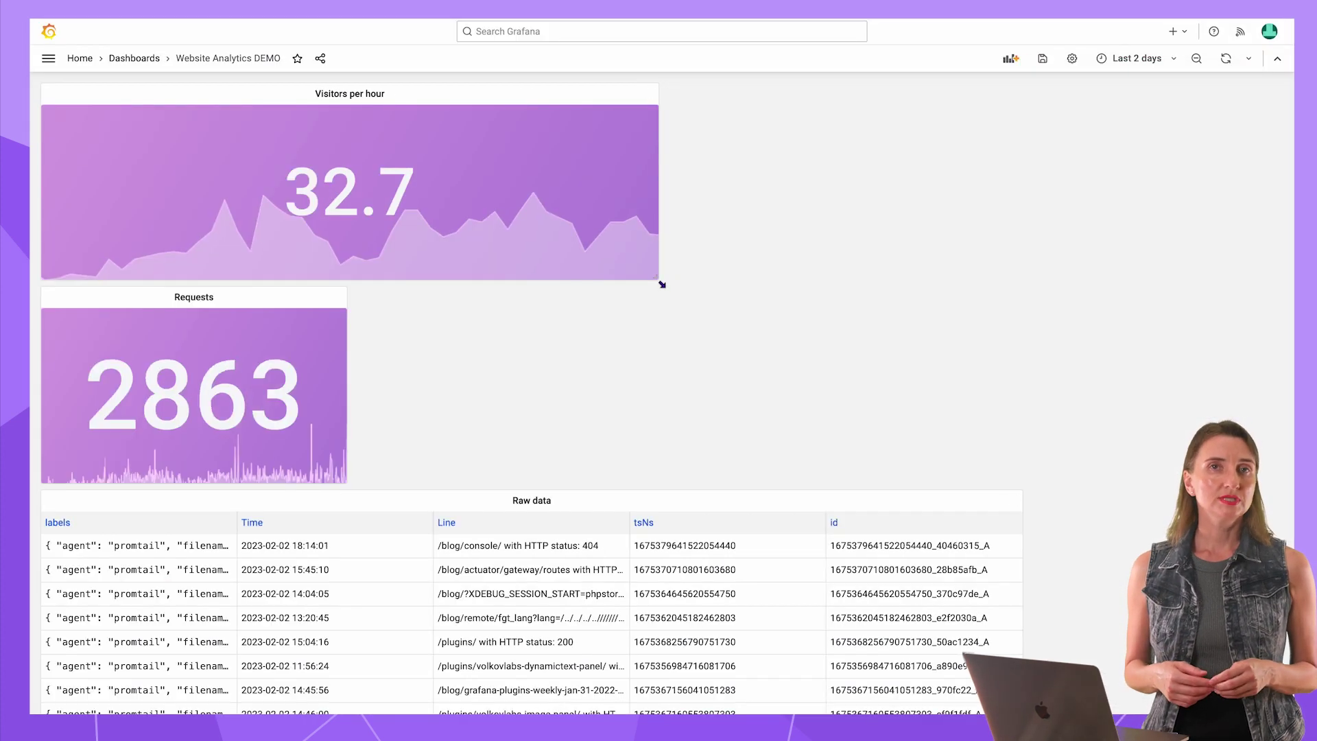
drag(206, 94, 525, 103)
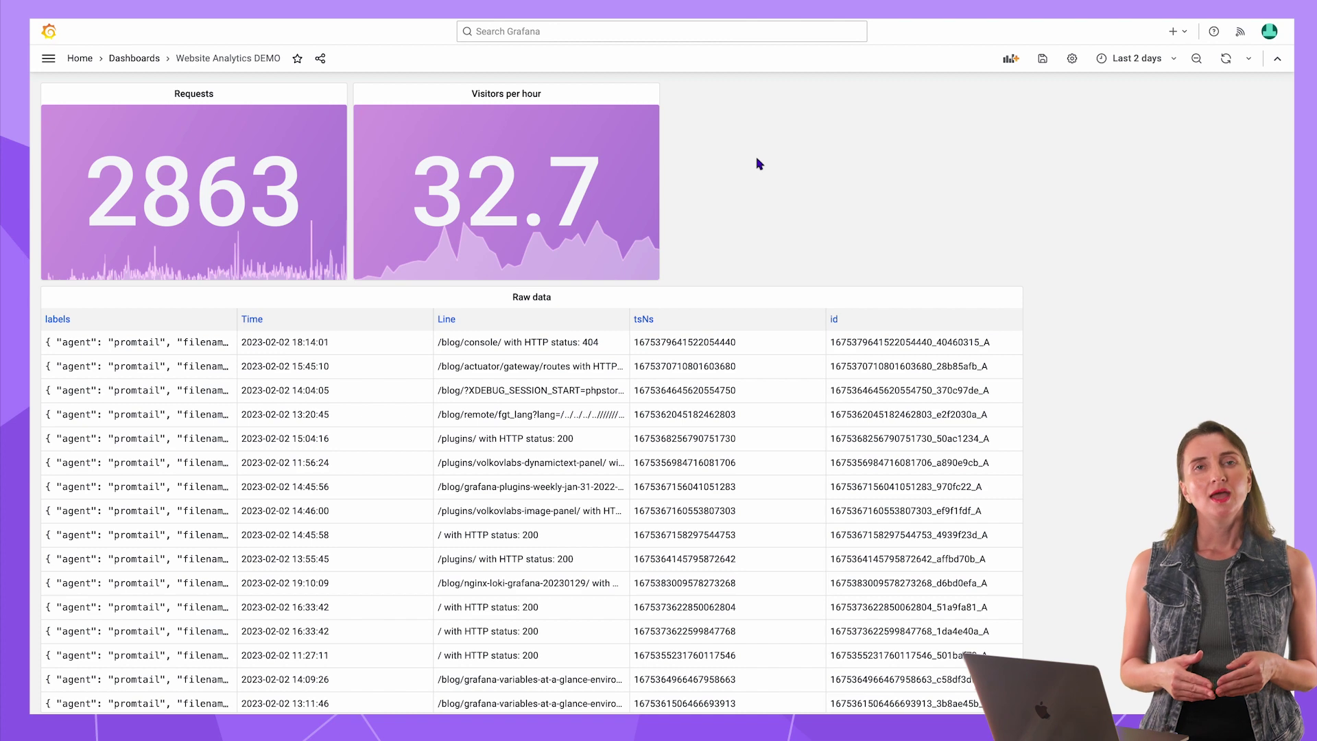
click(1174, 60)
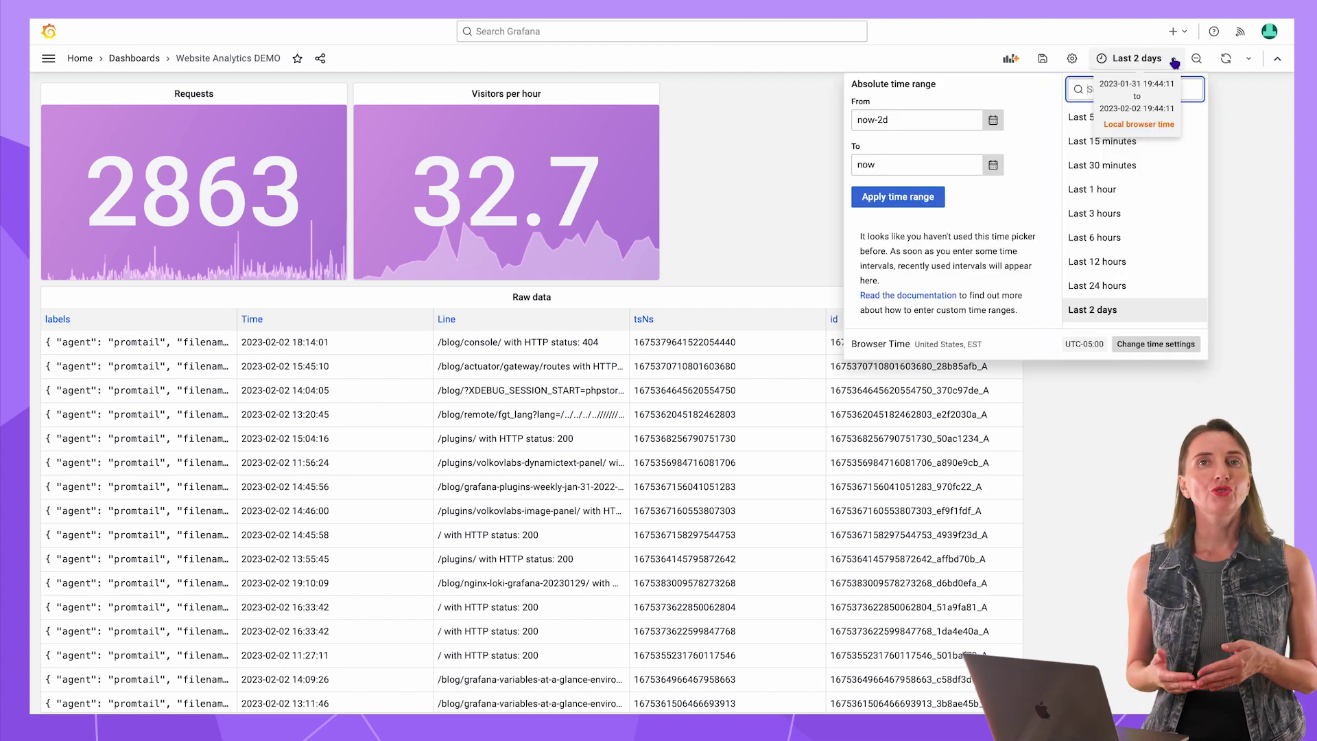
click(1131, 165)
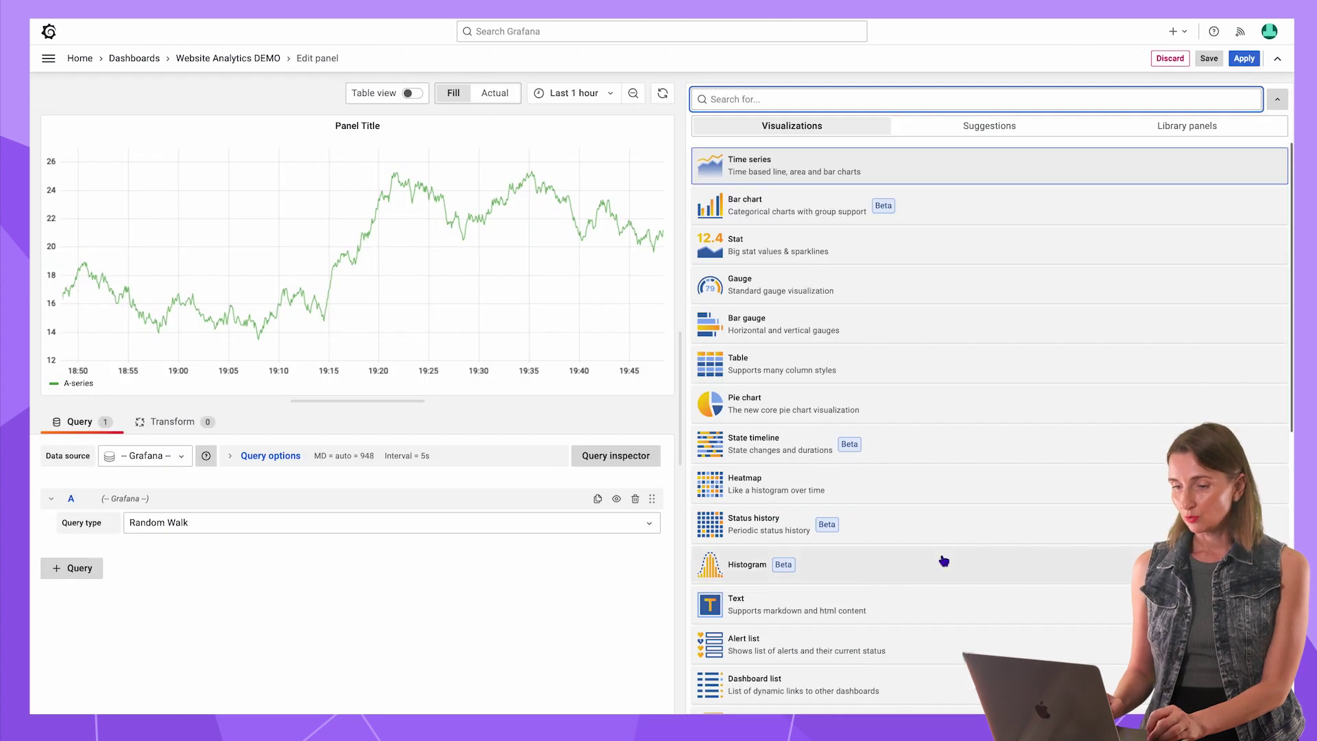
- Make the new panel a Geomap with an empty title
scroll(942, 559, down, 5)
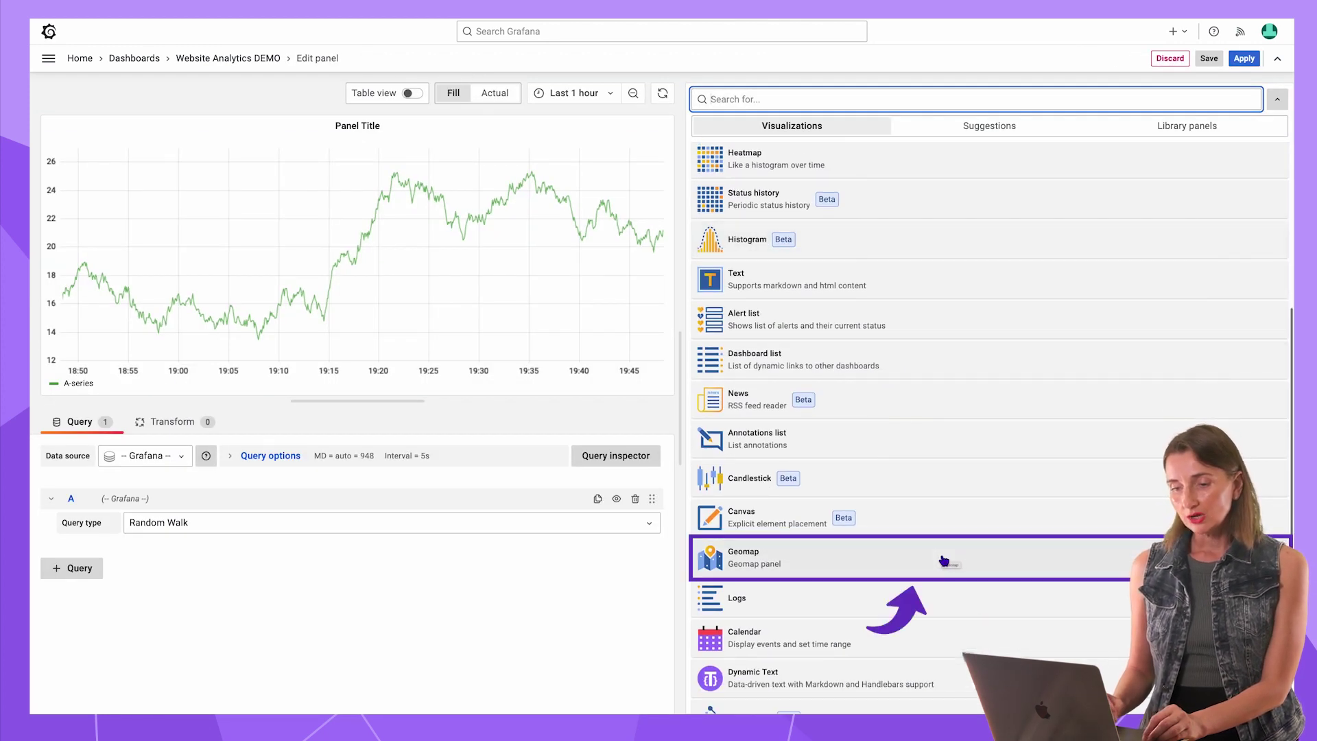
click(943, 561)
triple_click(773, 226)
key(BackSpace)
click(697, 190)
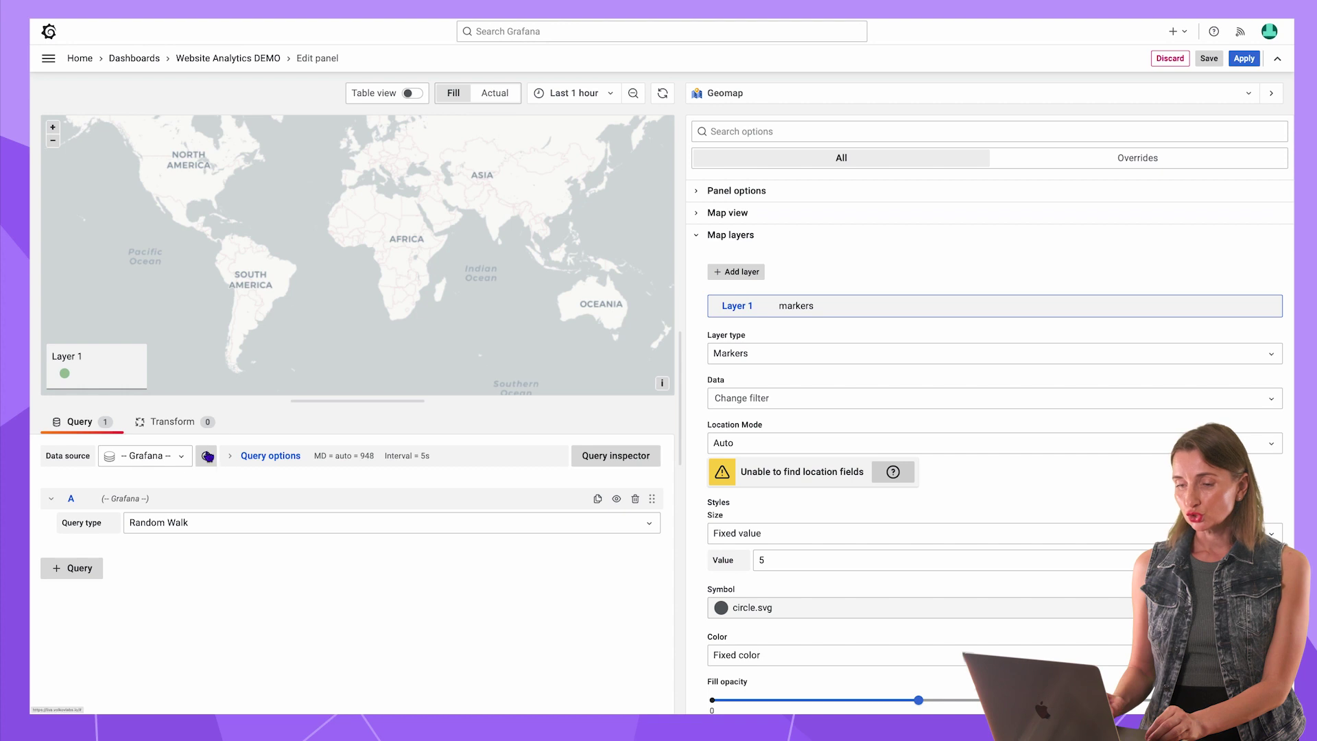
- Query Loki at a 5m min interval, counting volkovlabs.io log lines by geoip_country_code
click(178, 456)
click(167, 582)
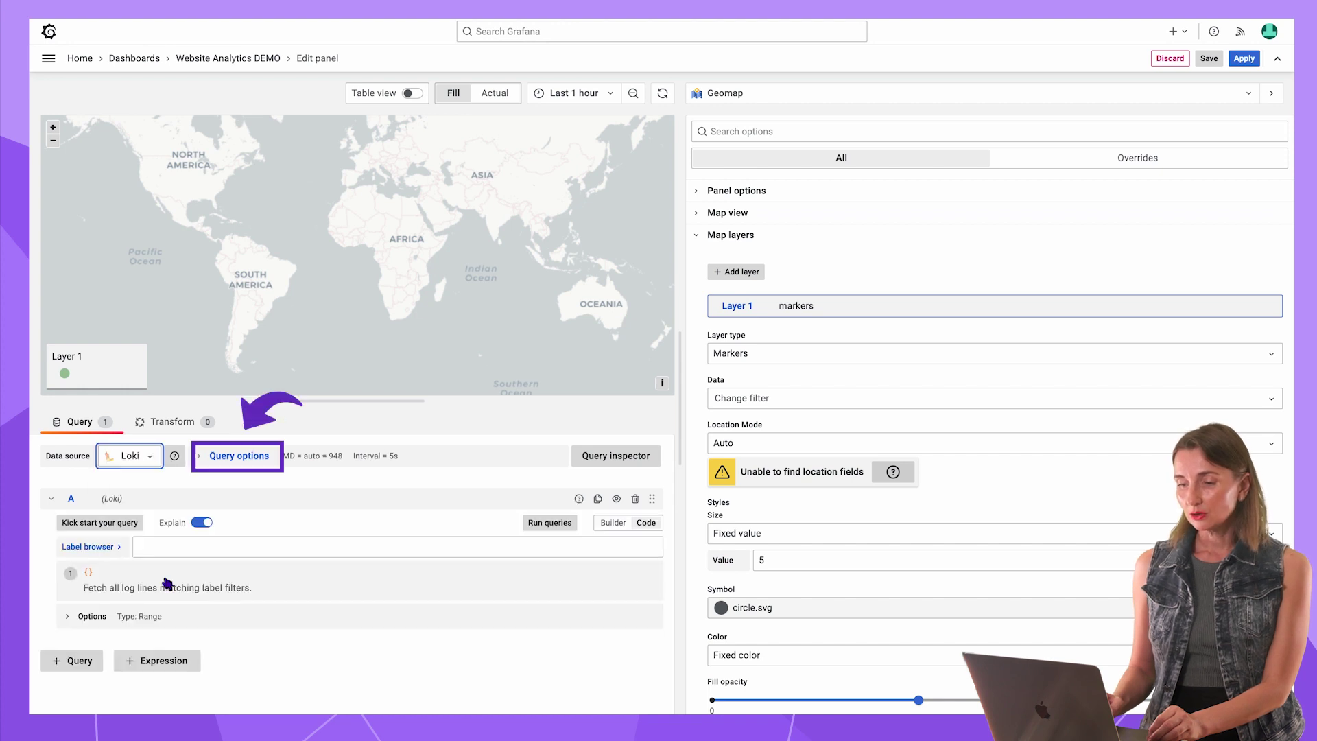
click(236, 458)
click(335, 503)
text(5m)
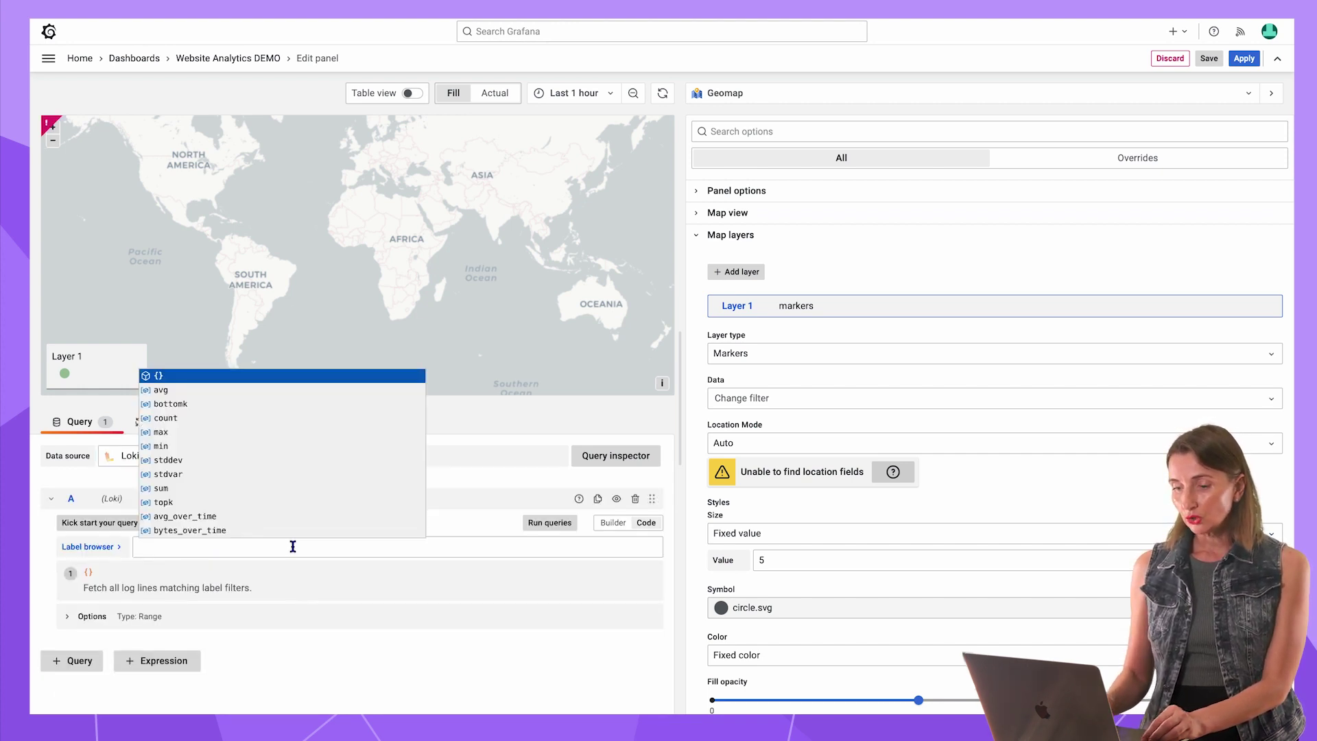
text(sum by (geoip_country_code) (count_over_time ({)
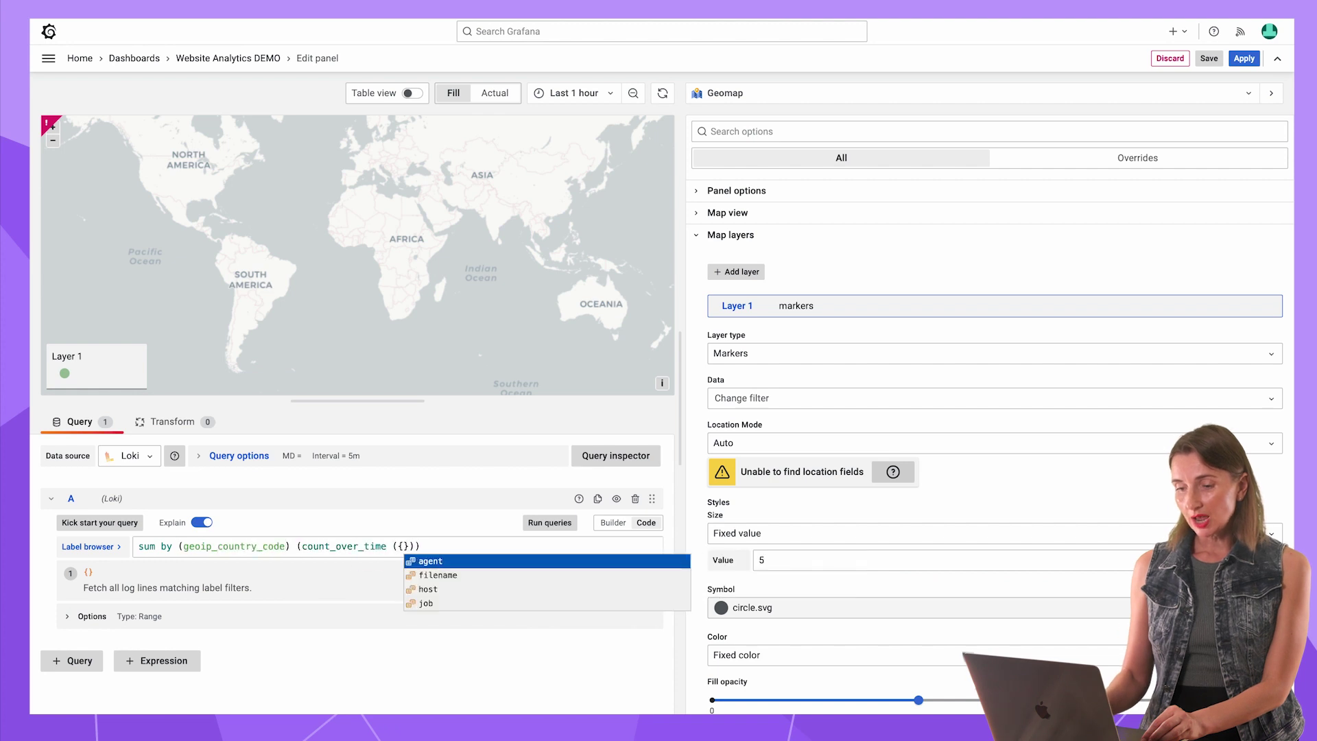
text(host="volkovlabs.io"}| json [$__interval])
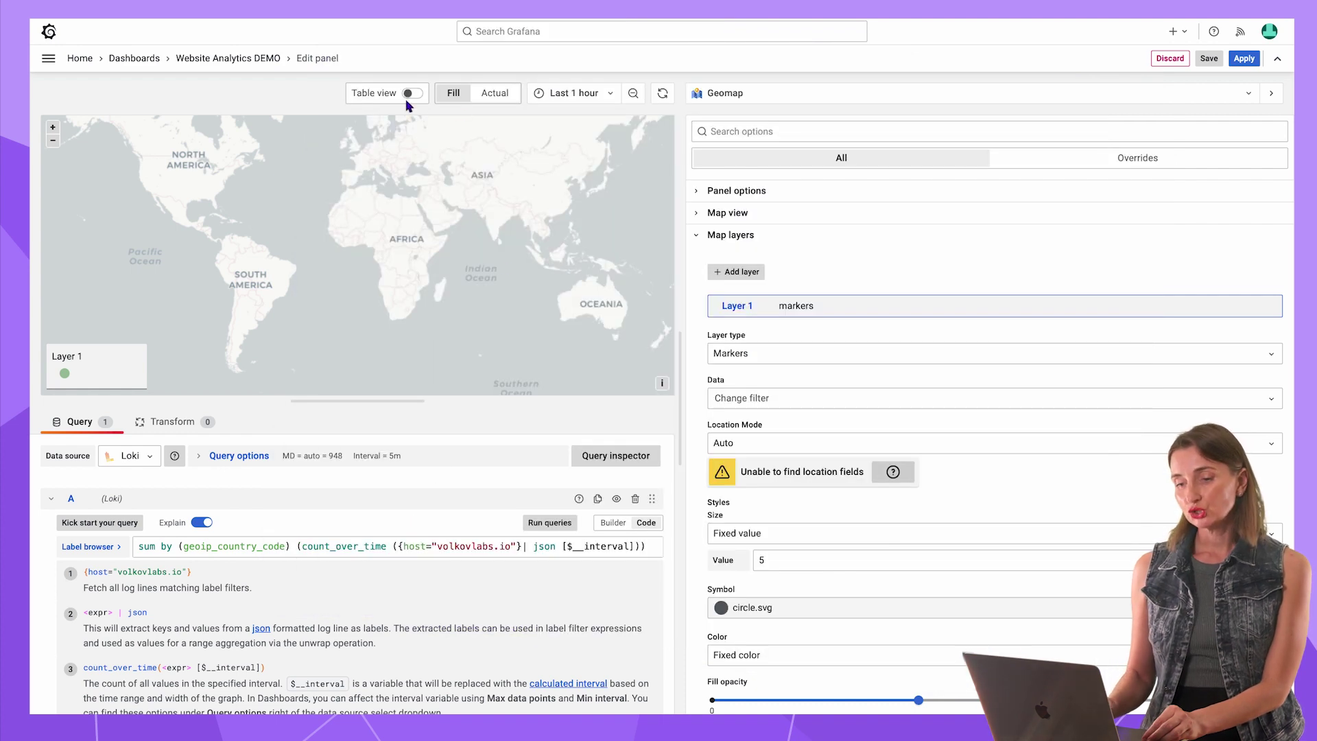
- Preview the Geomap query results in Table view, browsing the US and then FR series
click(409, 94)
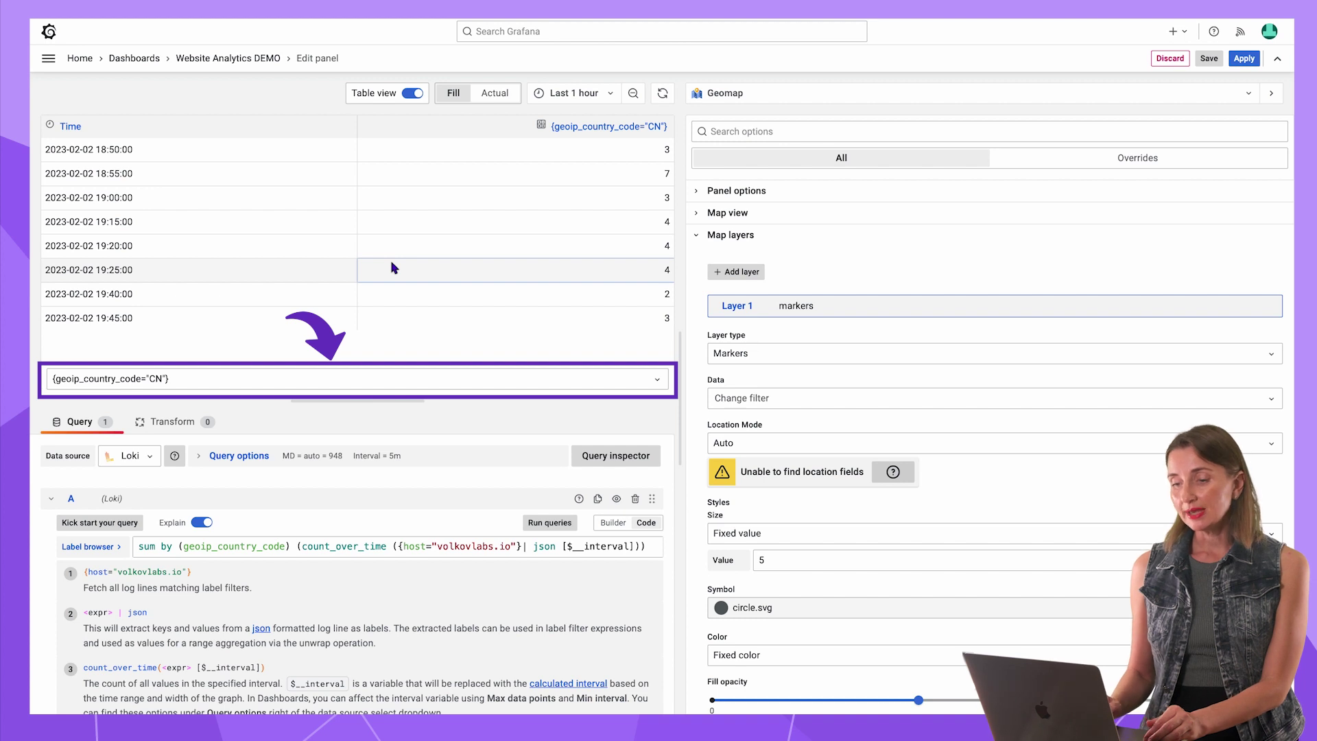
click(194, 380)
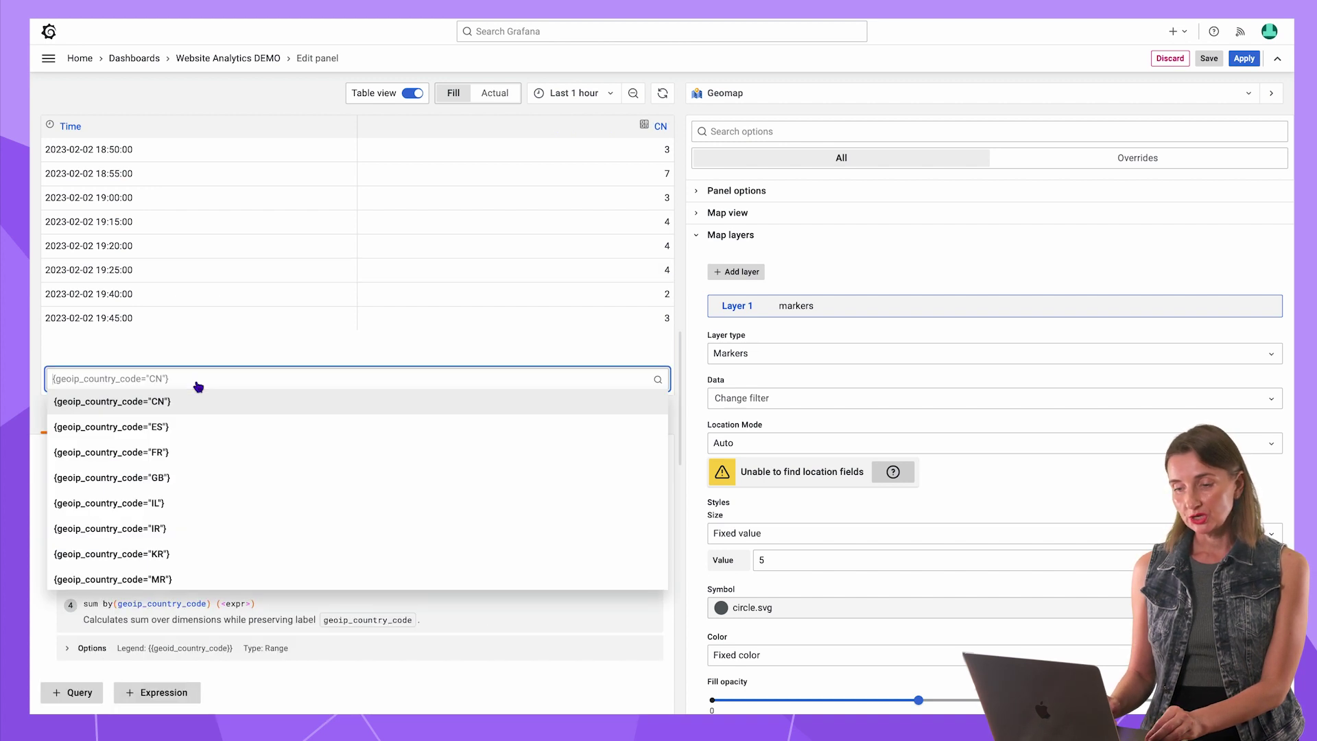
scroll(187, 432, down, 3)
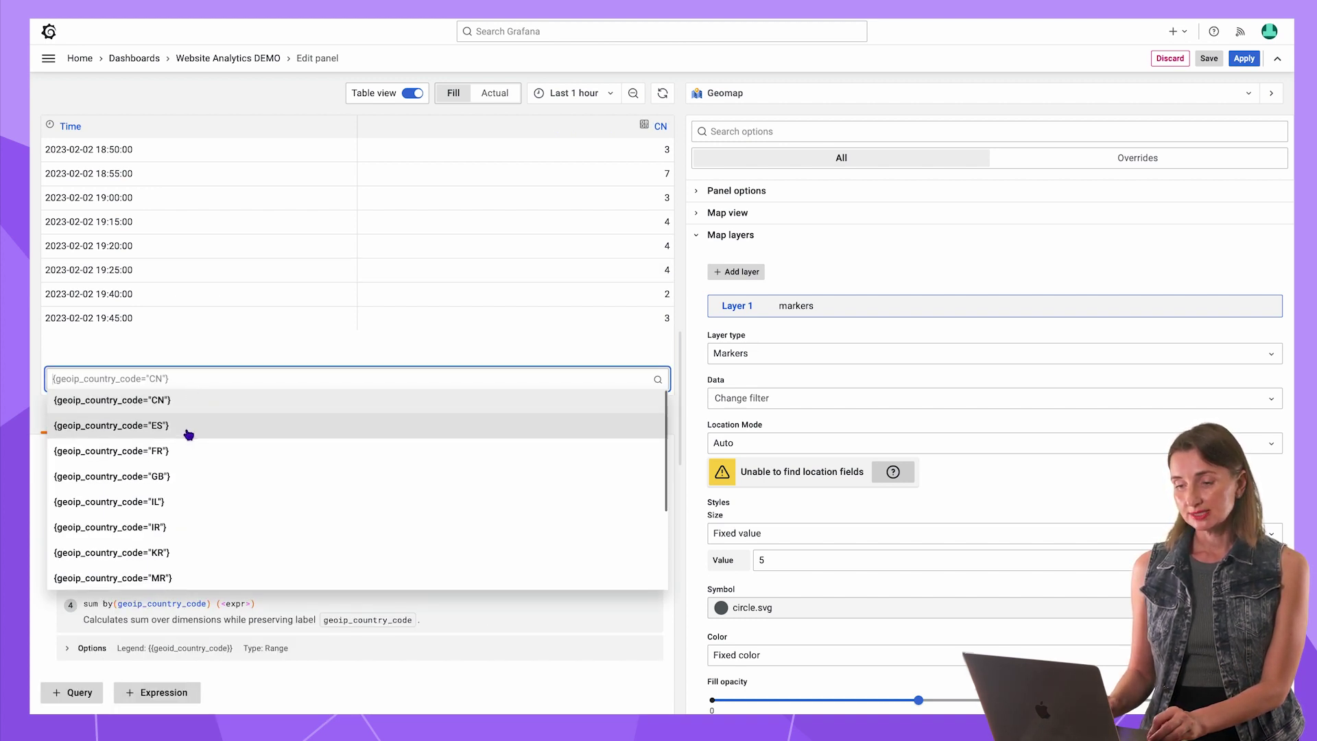
click(168, 579)
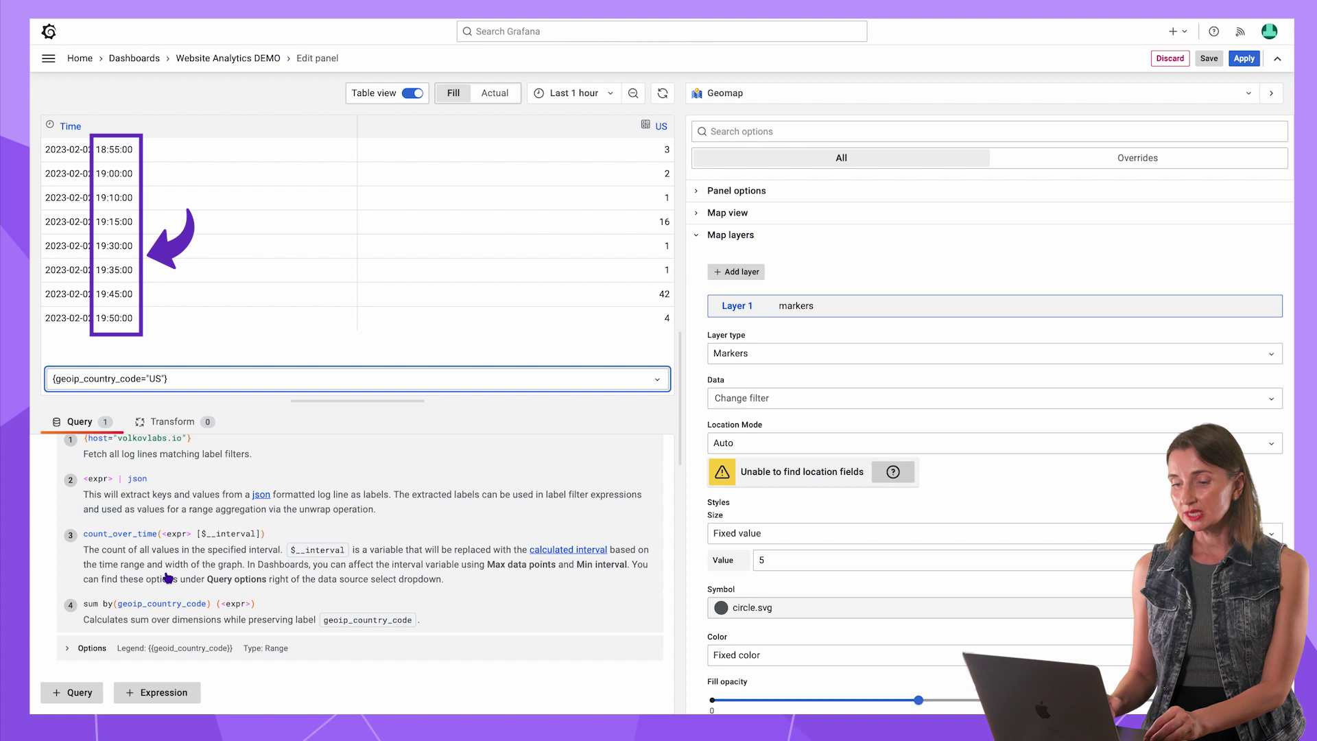
click(209, 383)
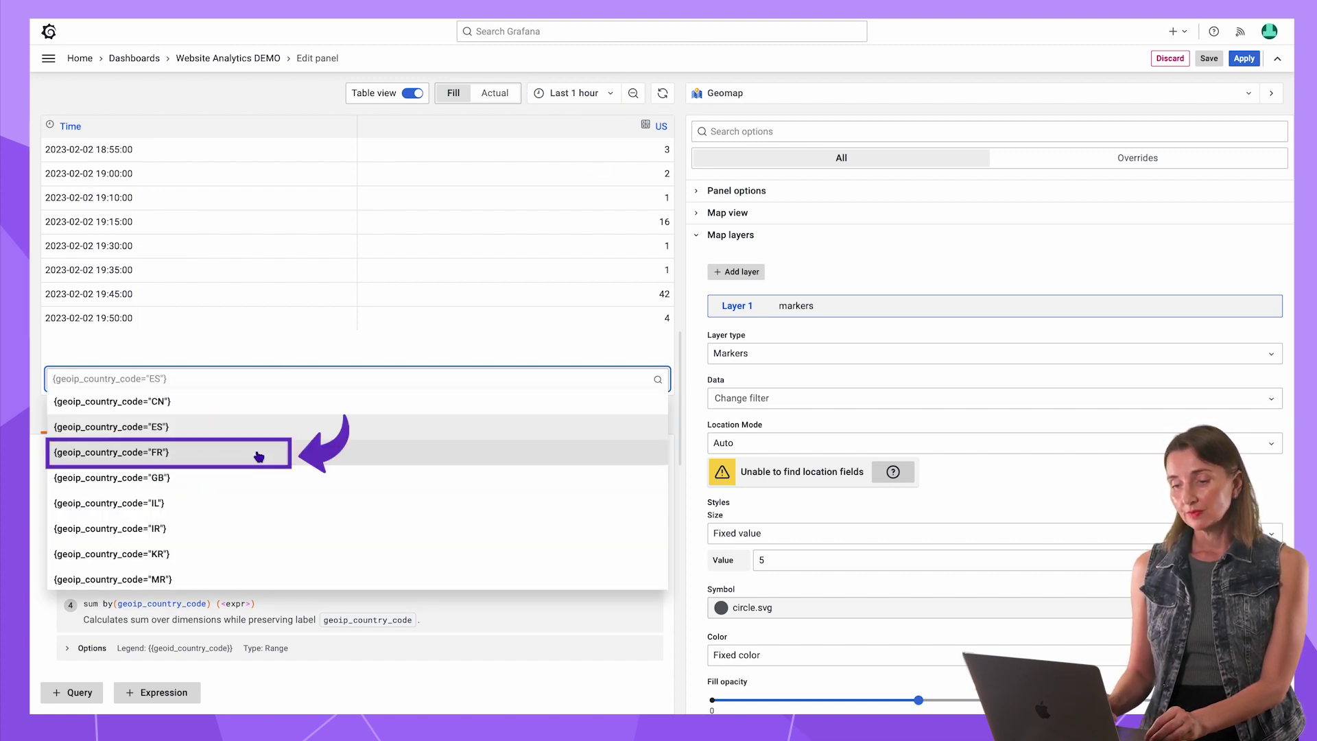
click(259, 456)
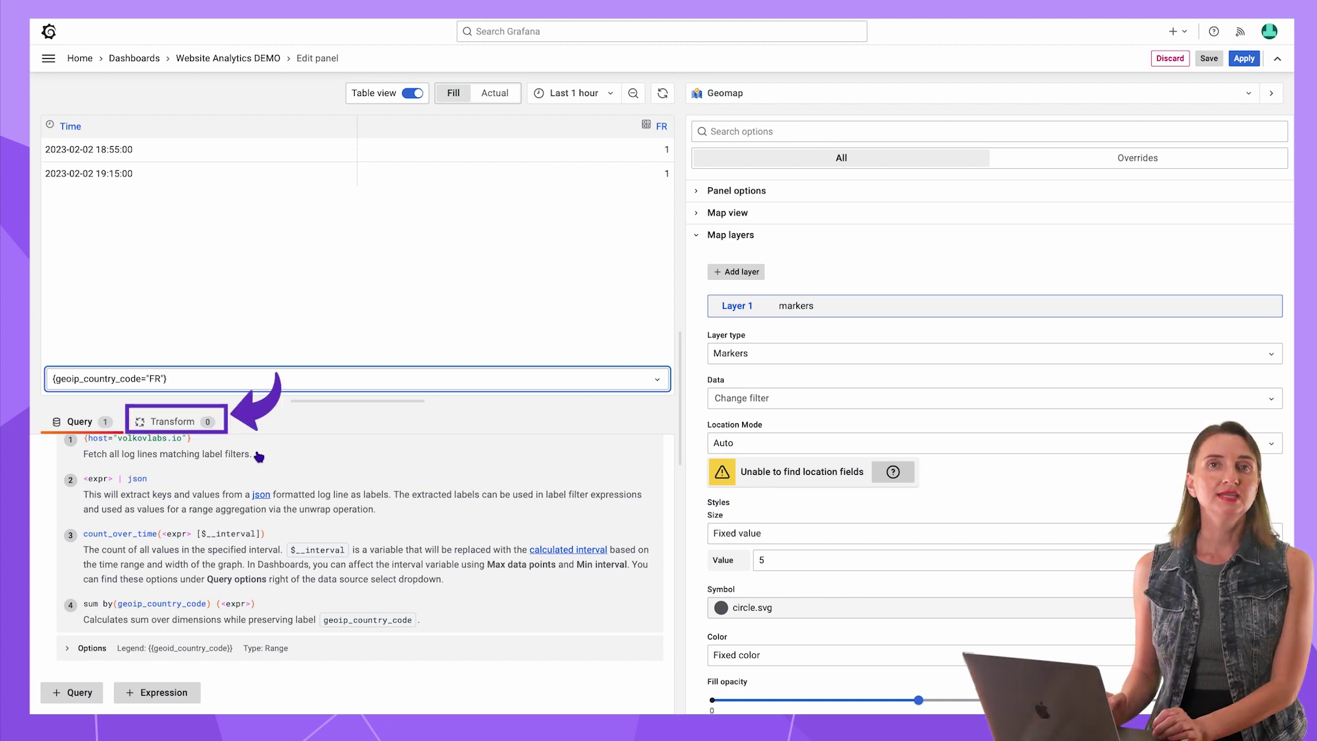
click(171, 421)
- Add a Group by transformation that groups rows by Metric
scroll(323, 621, down, 15)
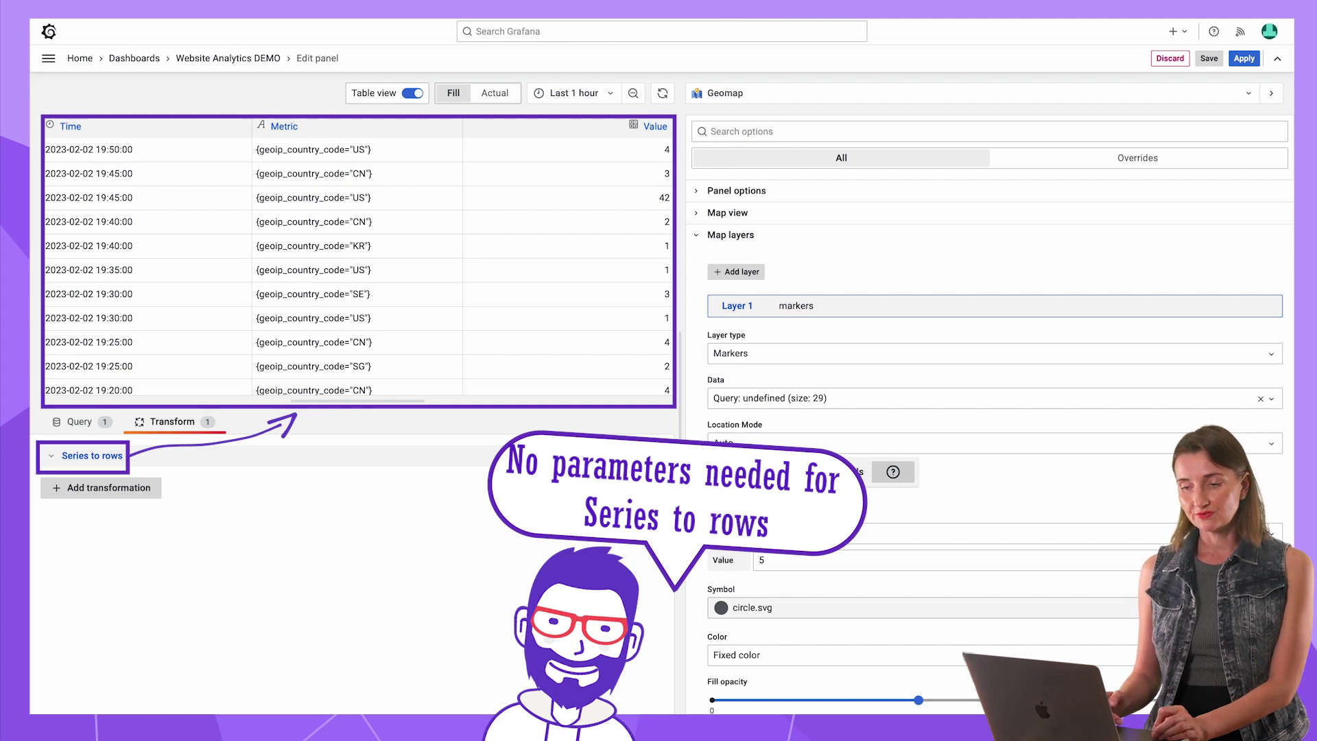
scroll(288, 343, down, 5)
click(96, 489)
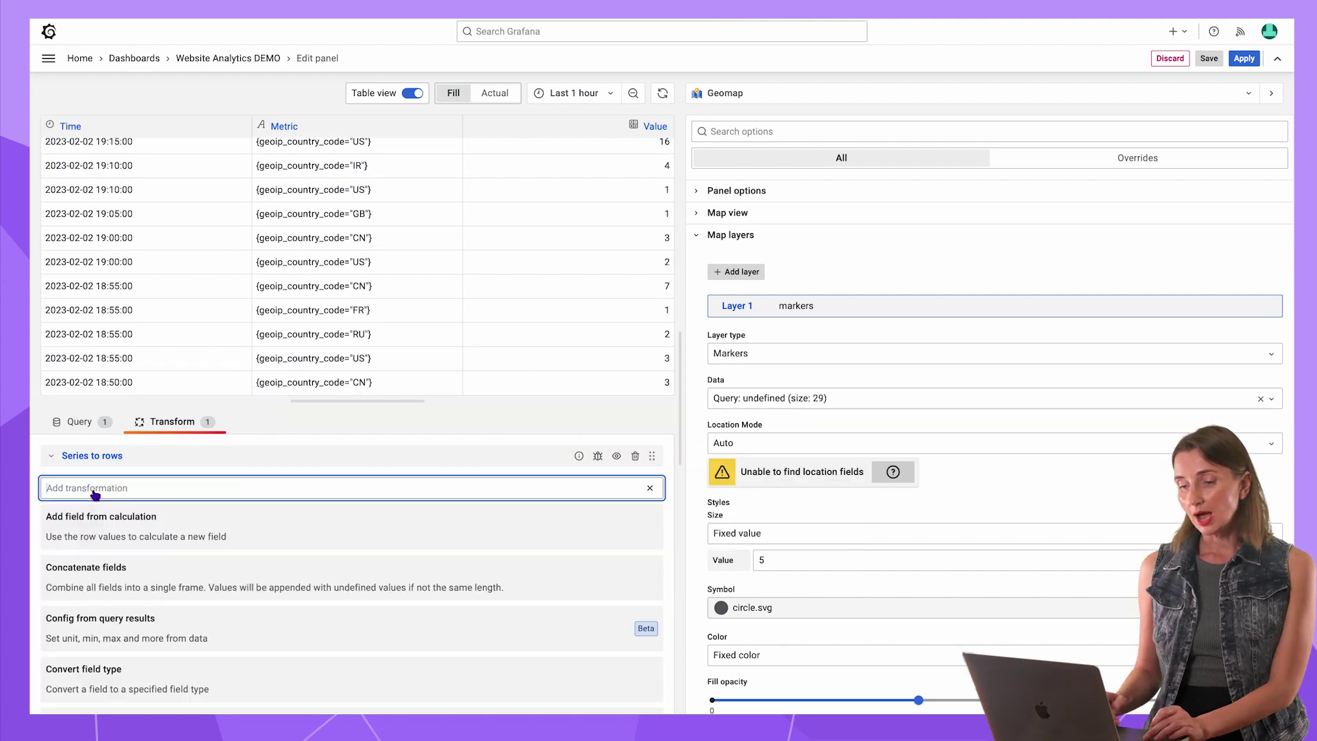
scroll(206, 582, down, 5)
click(302, 583)
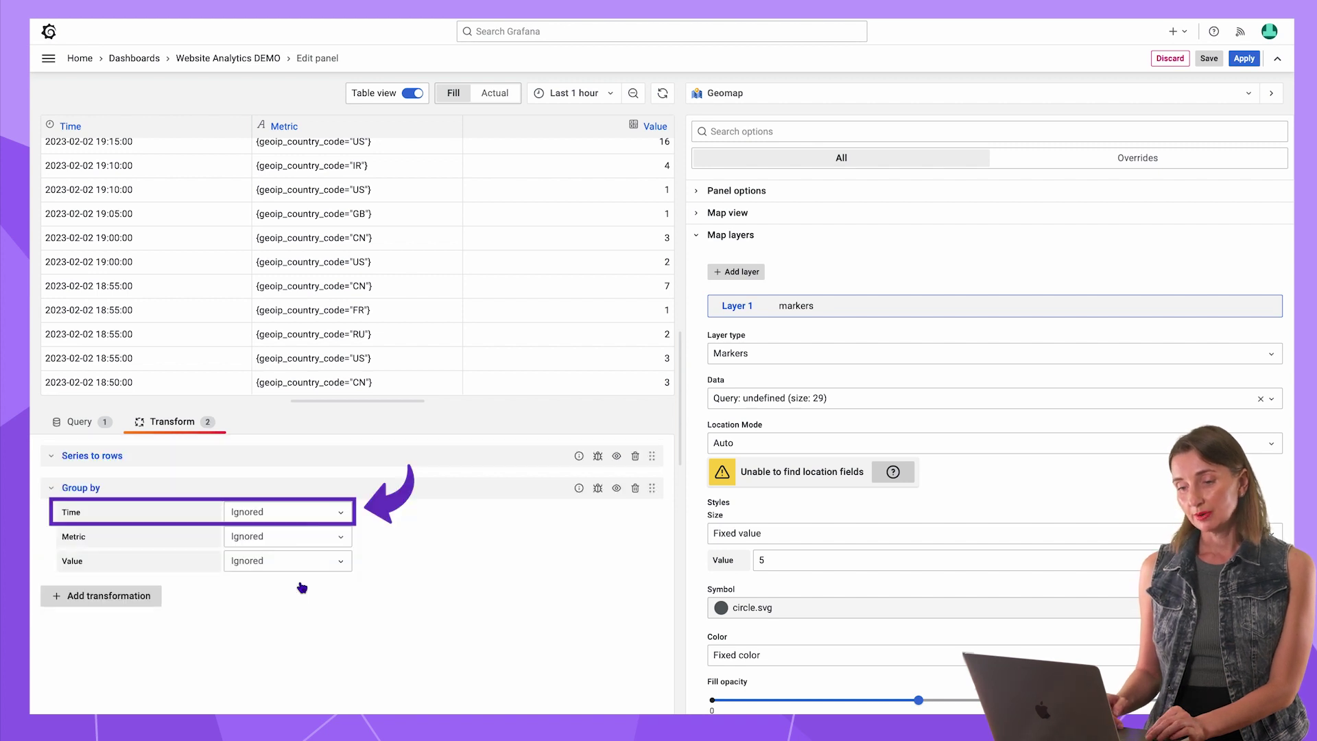
click(317, 536)
click(322, 562)
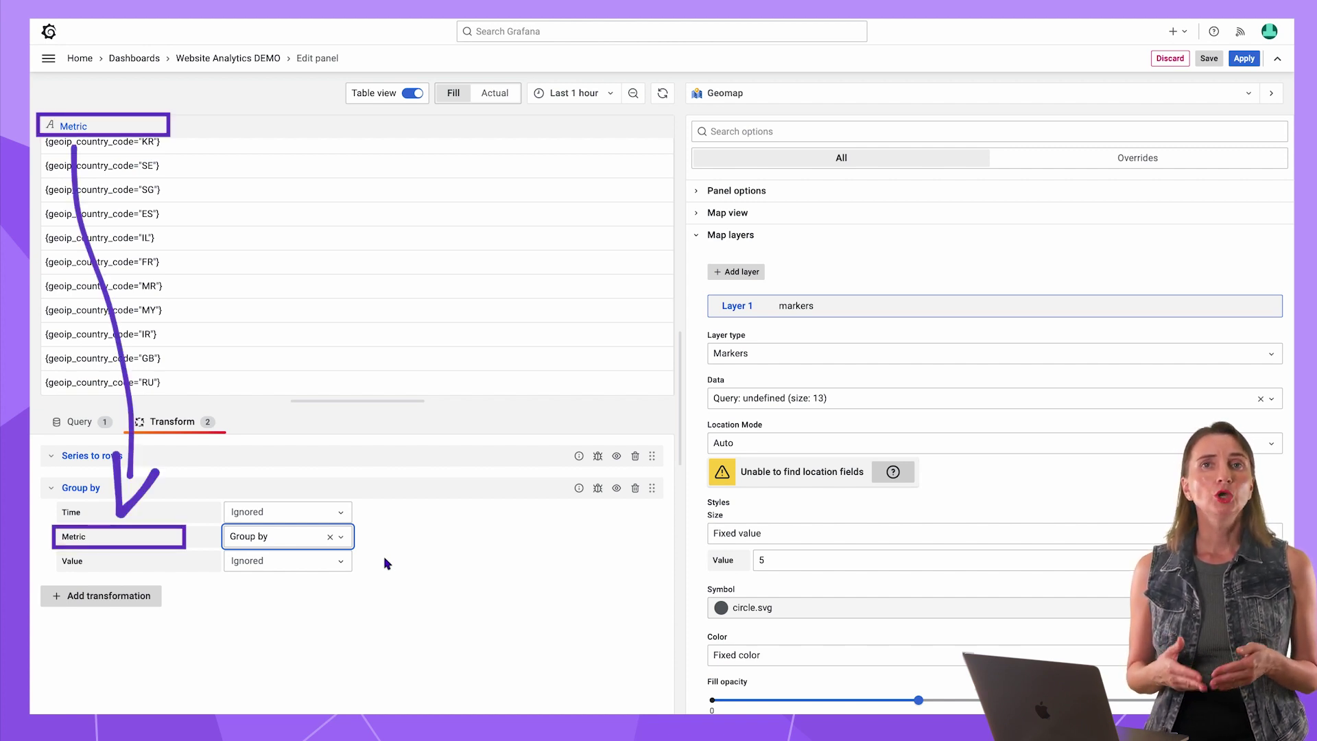
- Calculate the Total of Value per country, producing a Value (sum) column
click(336, 561)
click(315, 608)
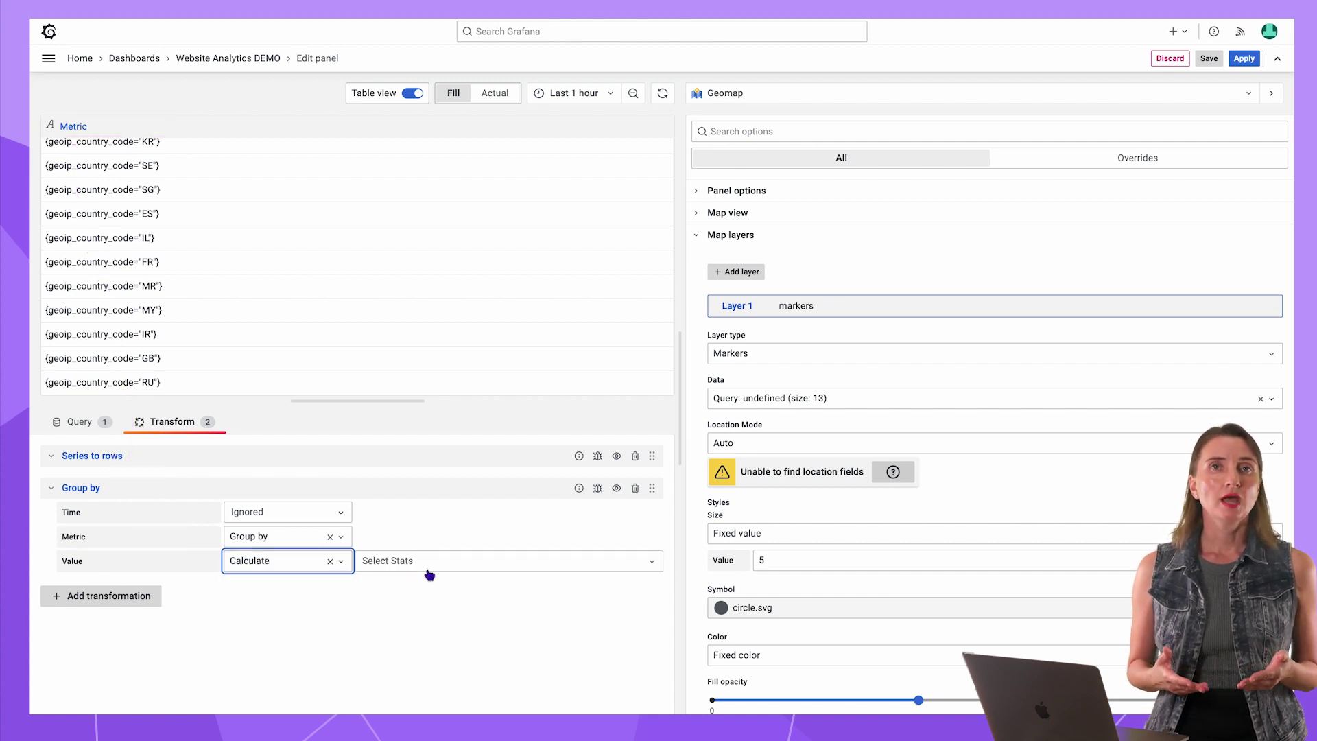
click(480, 560)
scroll(488, 617, down, 2)
click(489, 594)
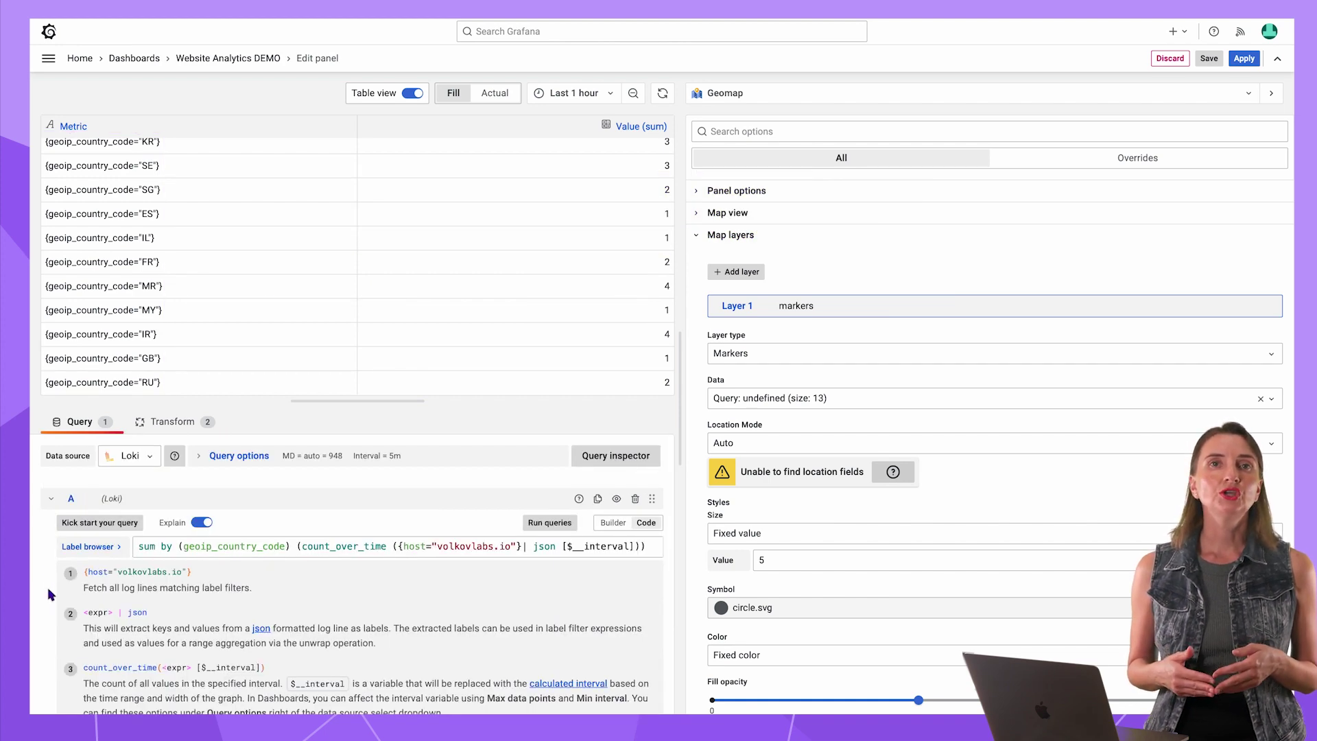
scroll(67, 651, down, 2)
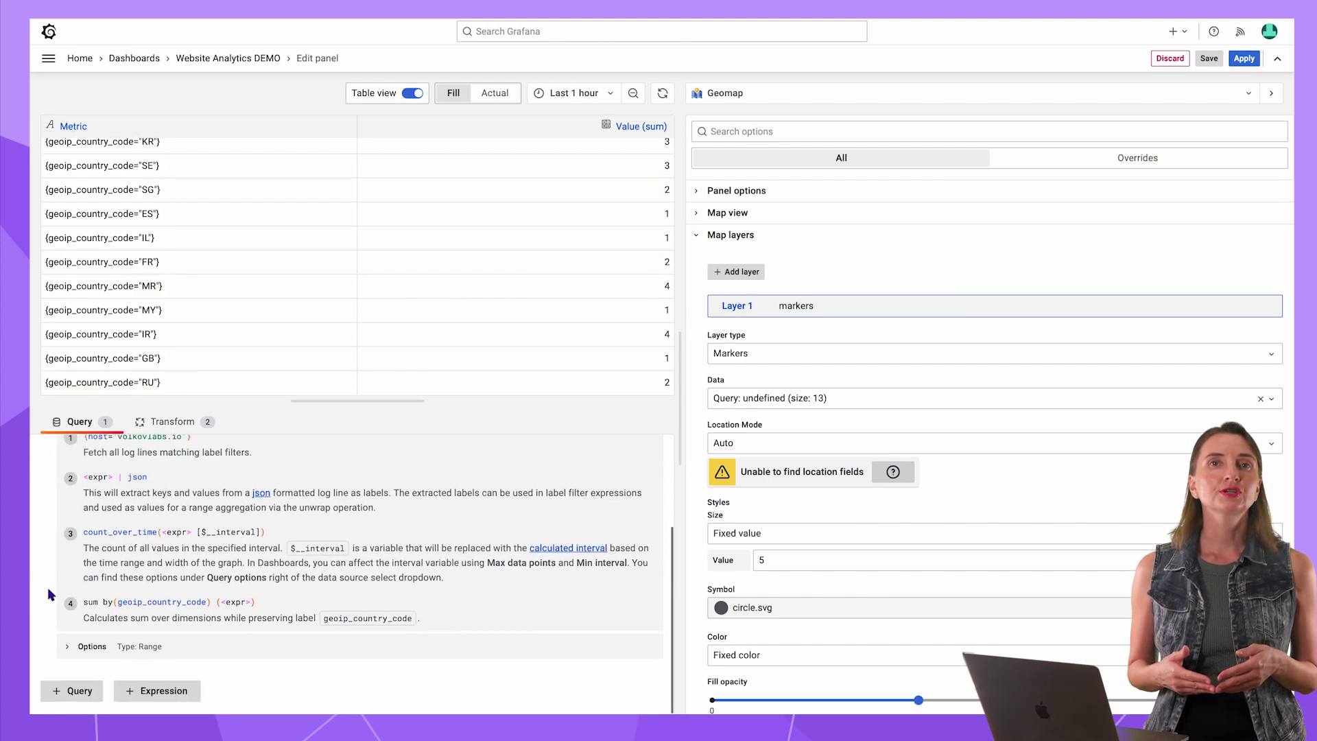
- Set the query Legend to {{geoip_country_code}} so Metric lists bare codes like KR and SE
click(66, 651)
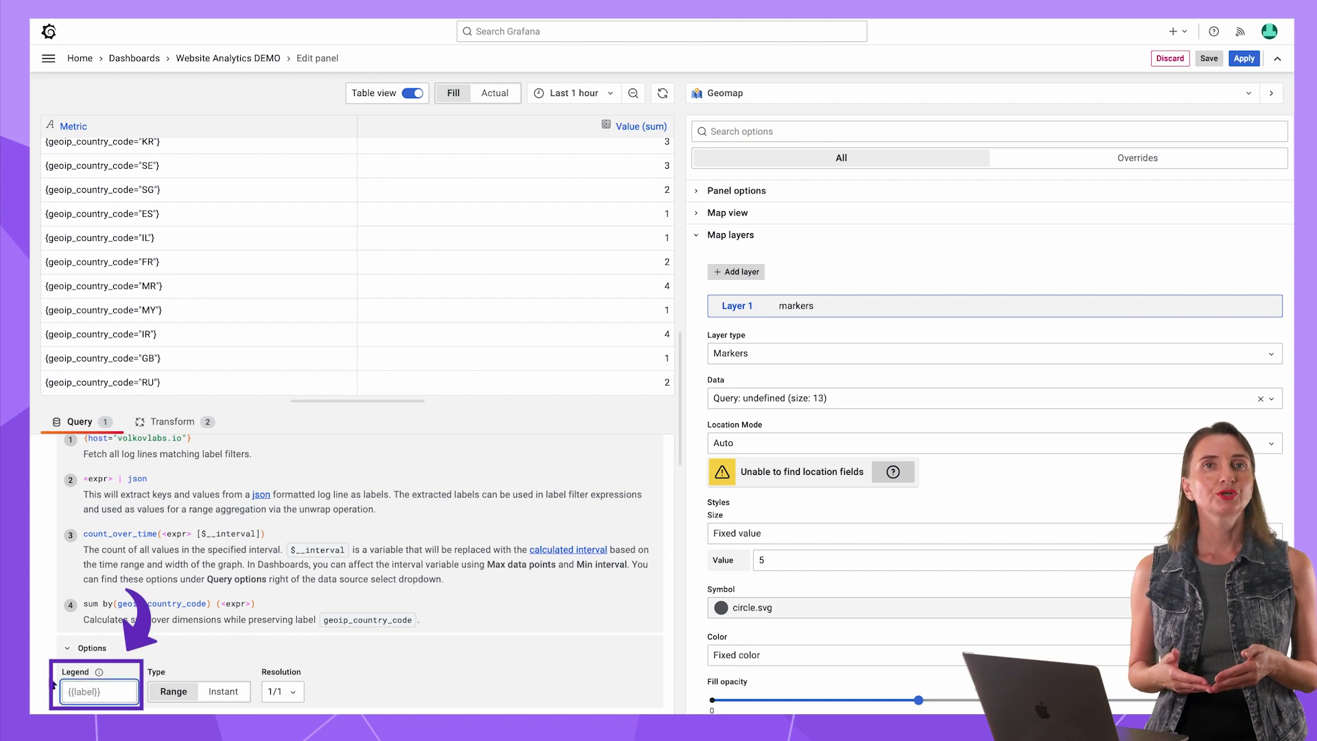
scroll(53, 684, down, 2)
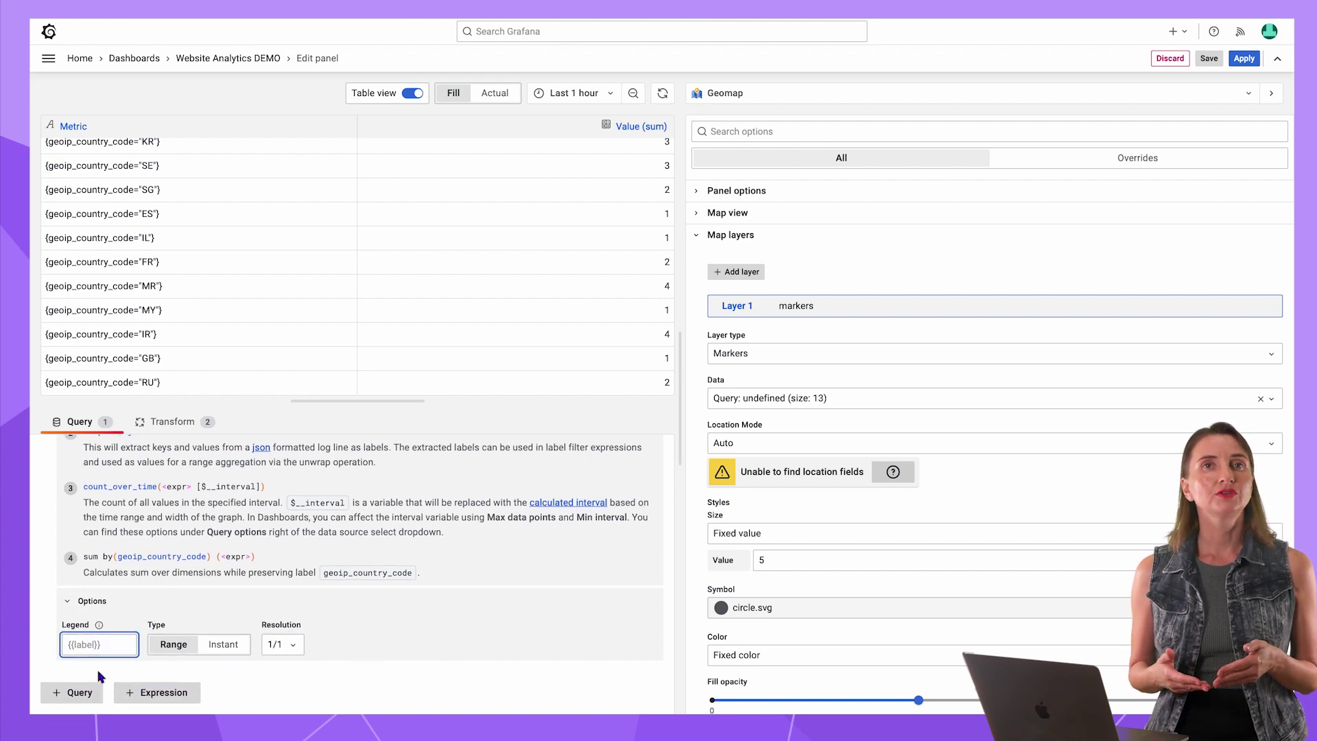
text({{geoid_)
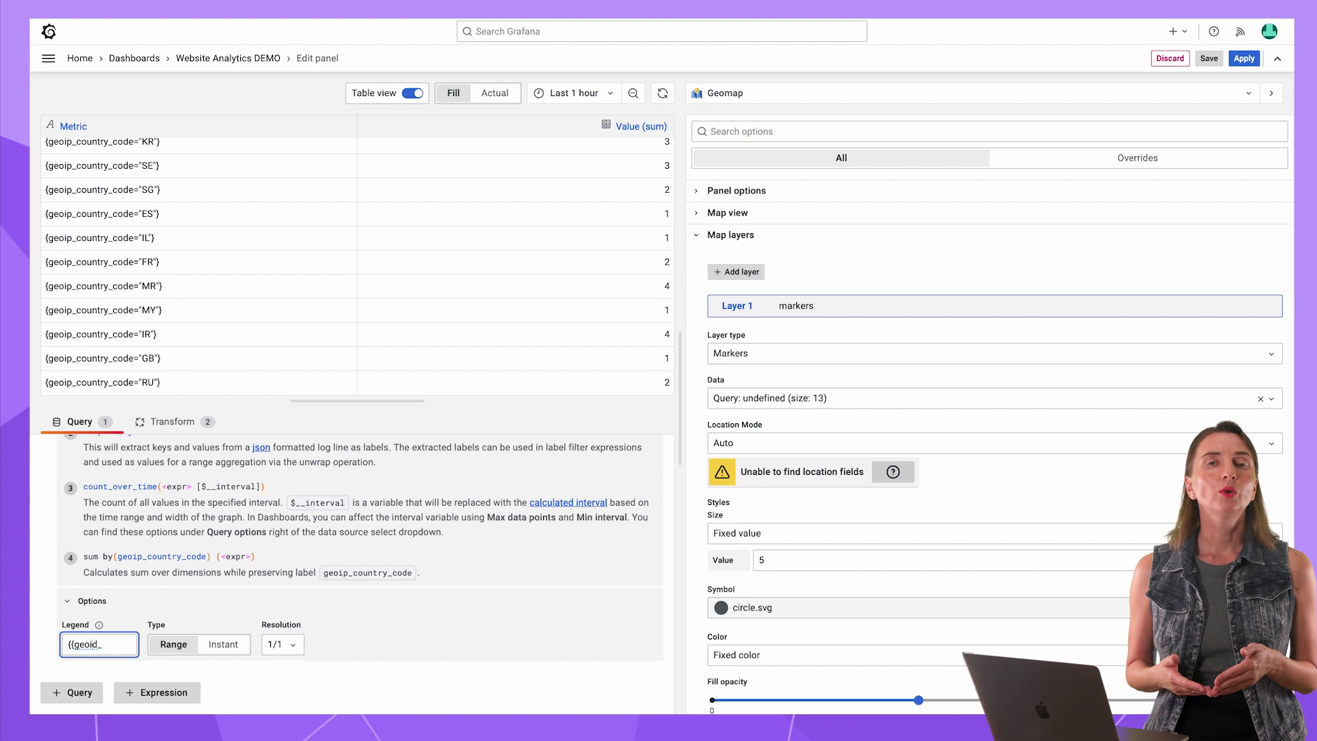
key(BackSpace)
key(BackSpace)
text(p_country_code}})
click(228, 679)
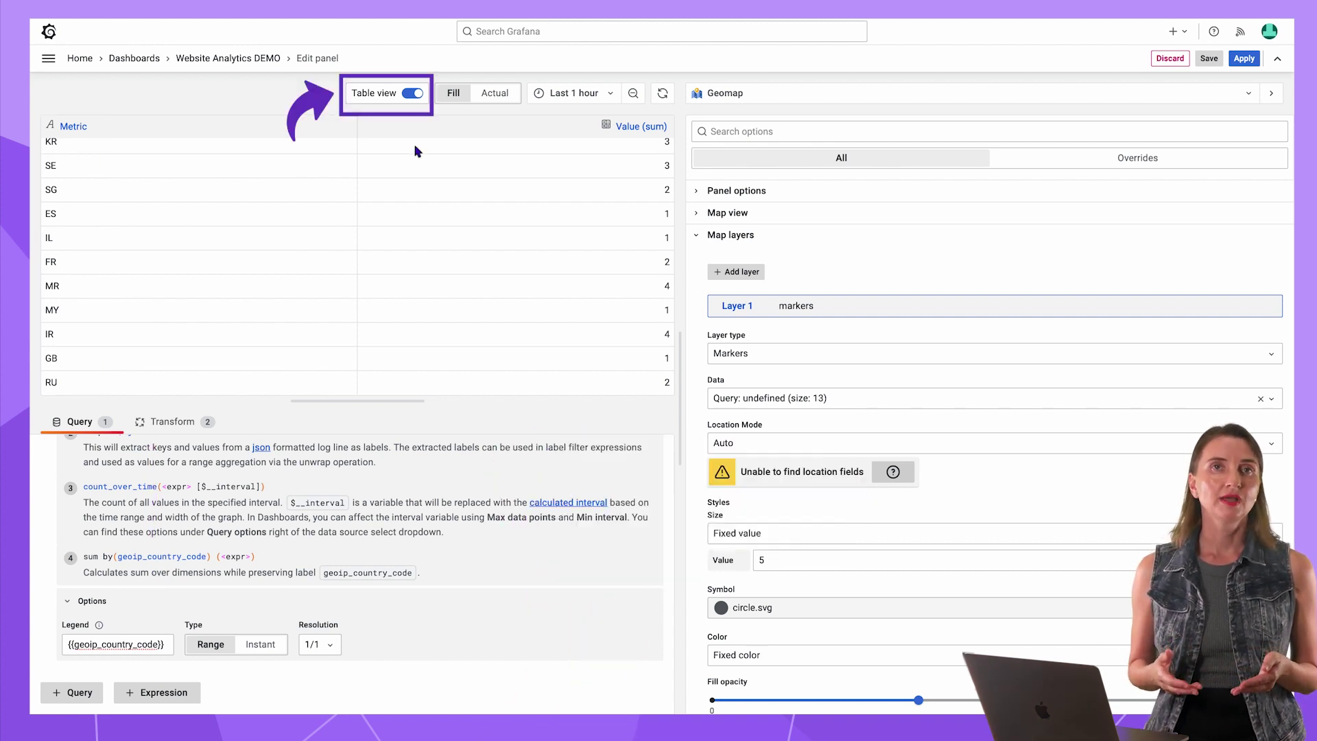
click(414, 95)
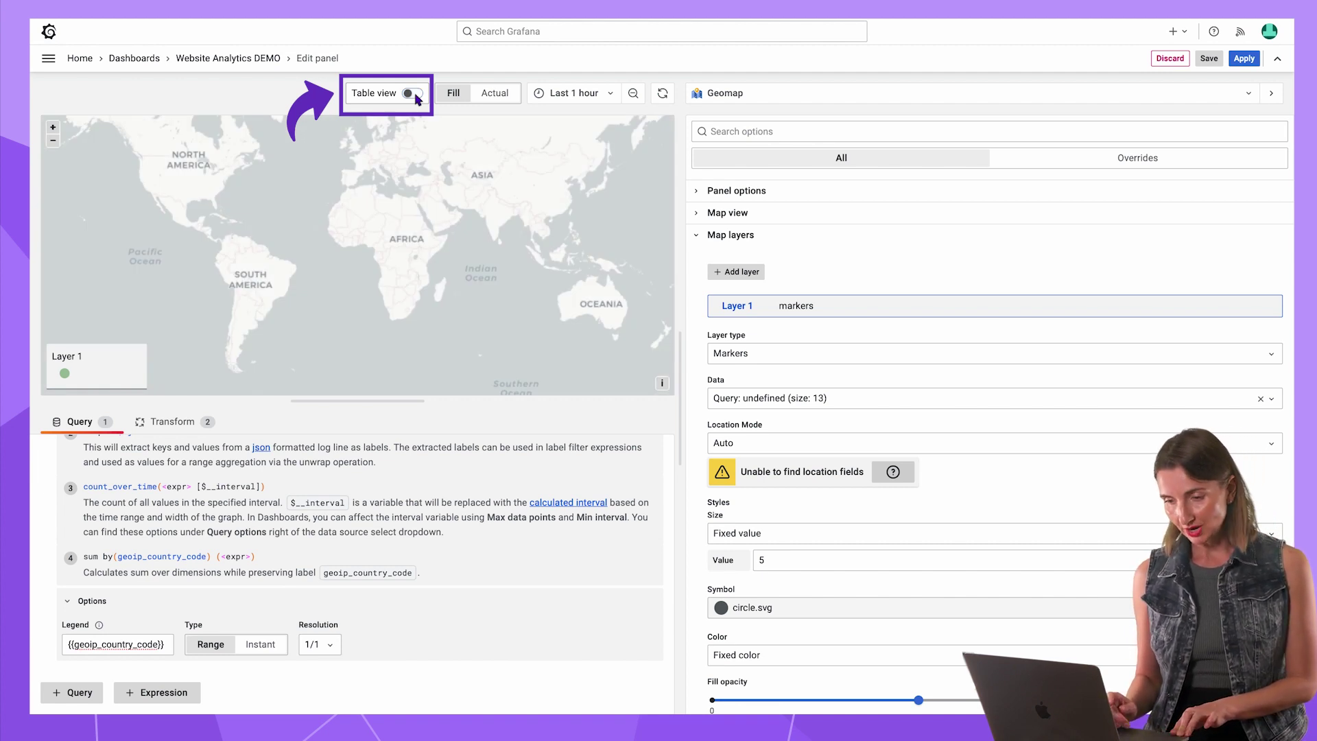
- Locate map markers by Lookup on the Metric field using the Countries gazetteer
click(727, 213)
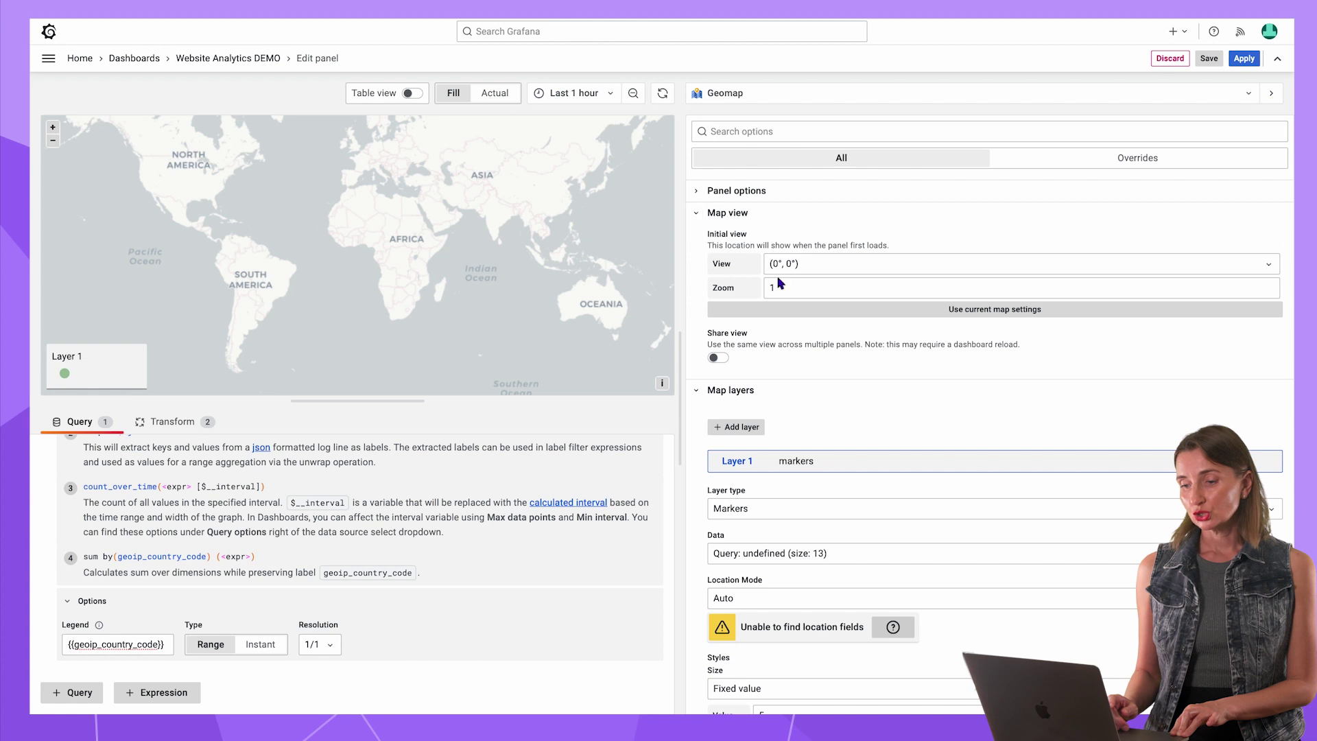
click(697, 215)
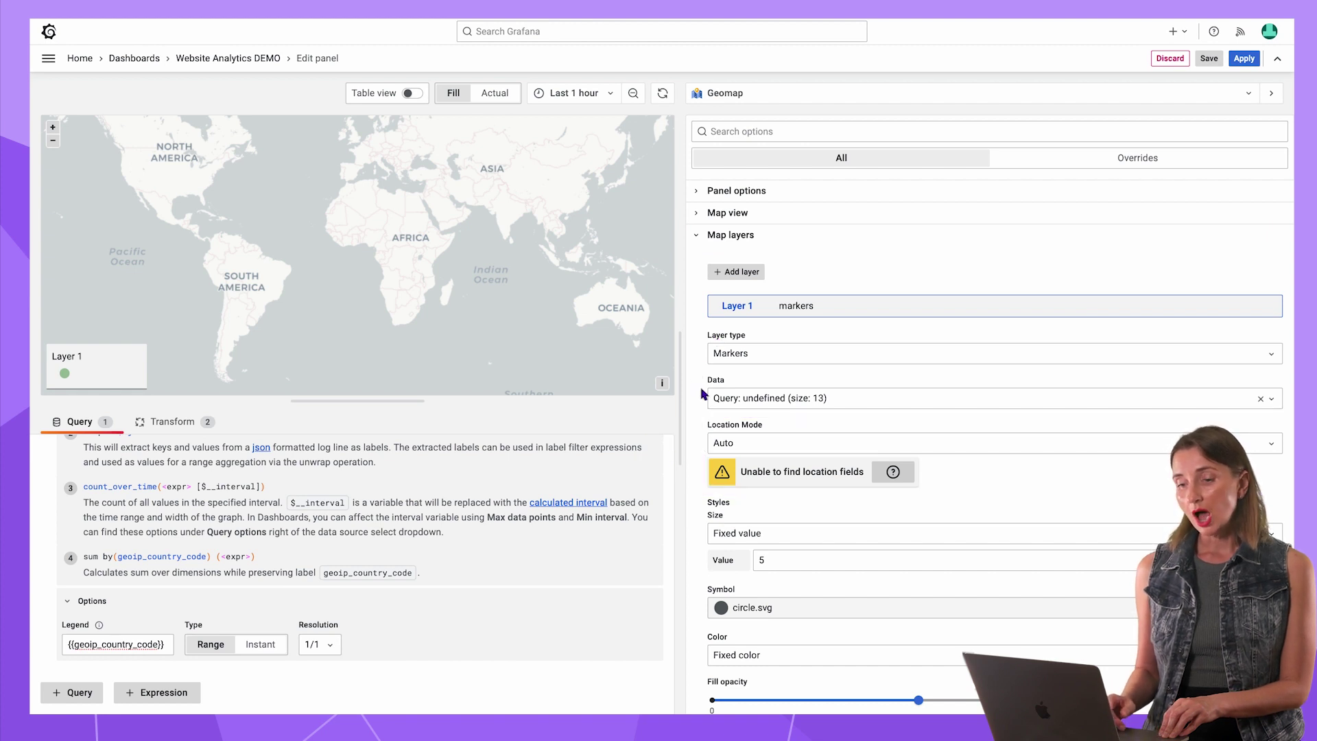
click(751, 443)
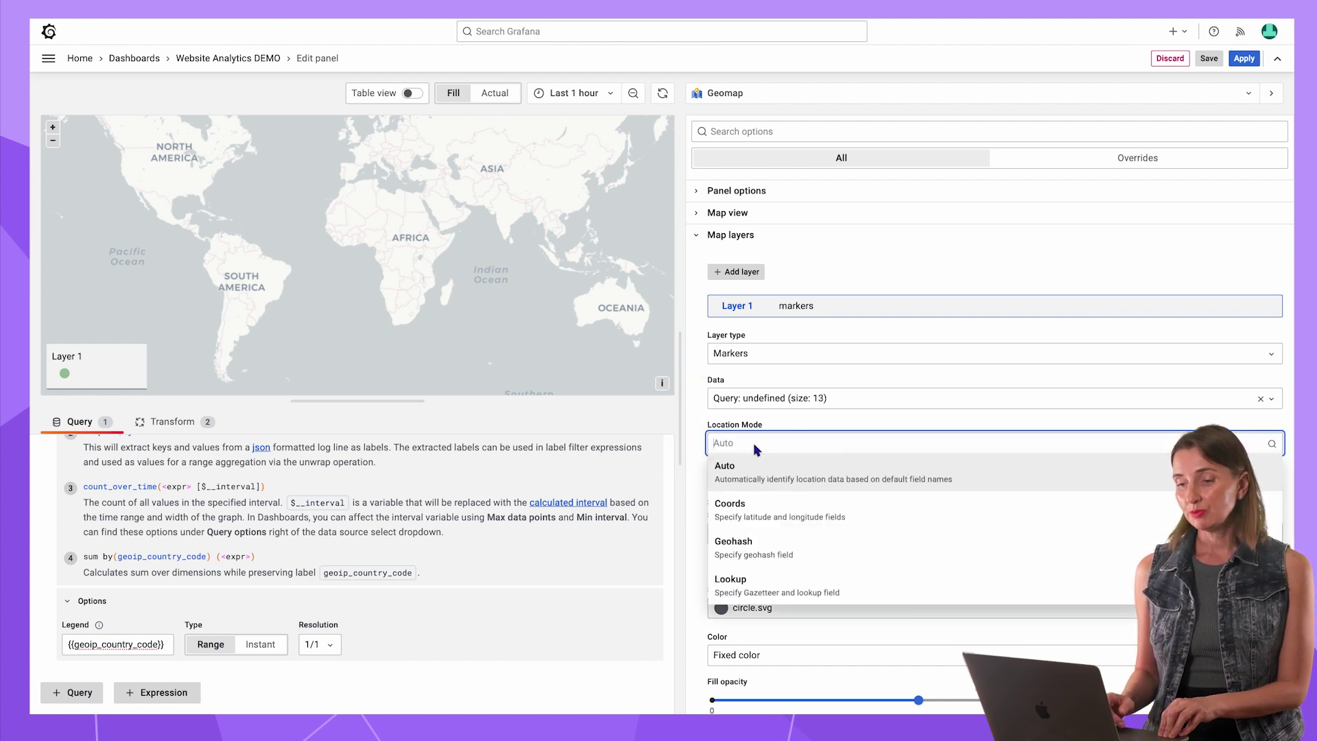
click(753, 581)
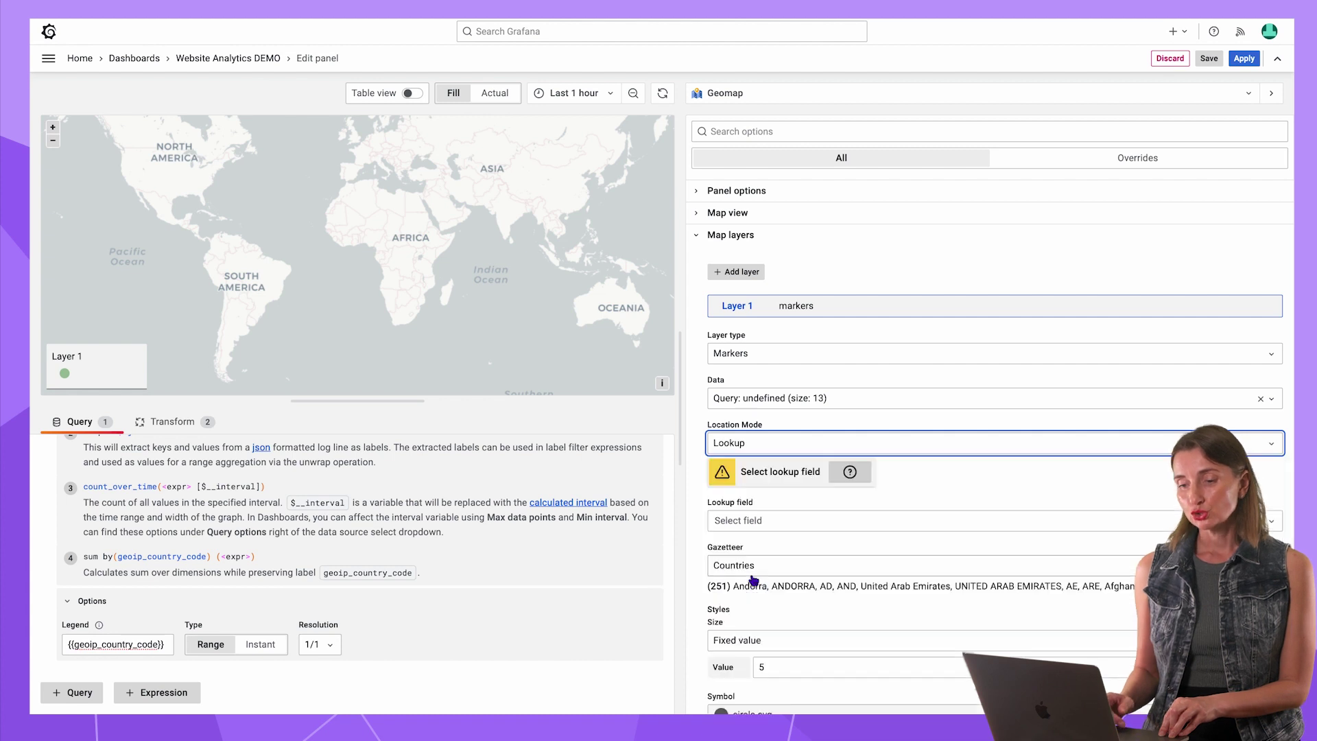
click(782, 524)
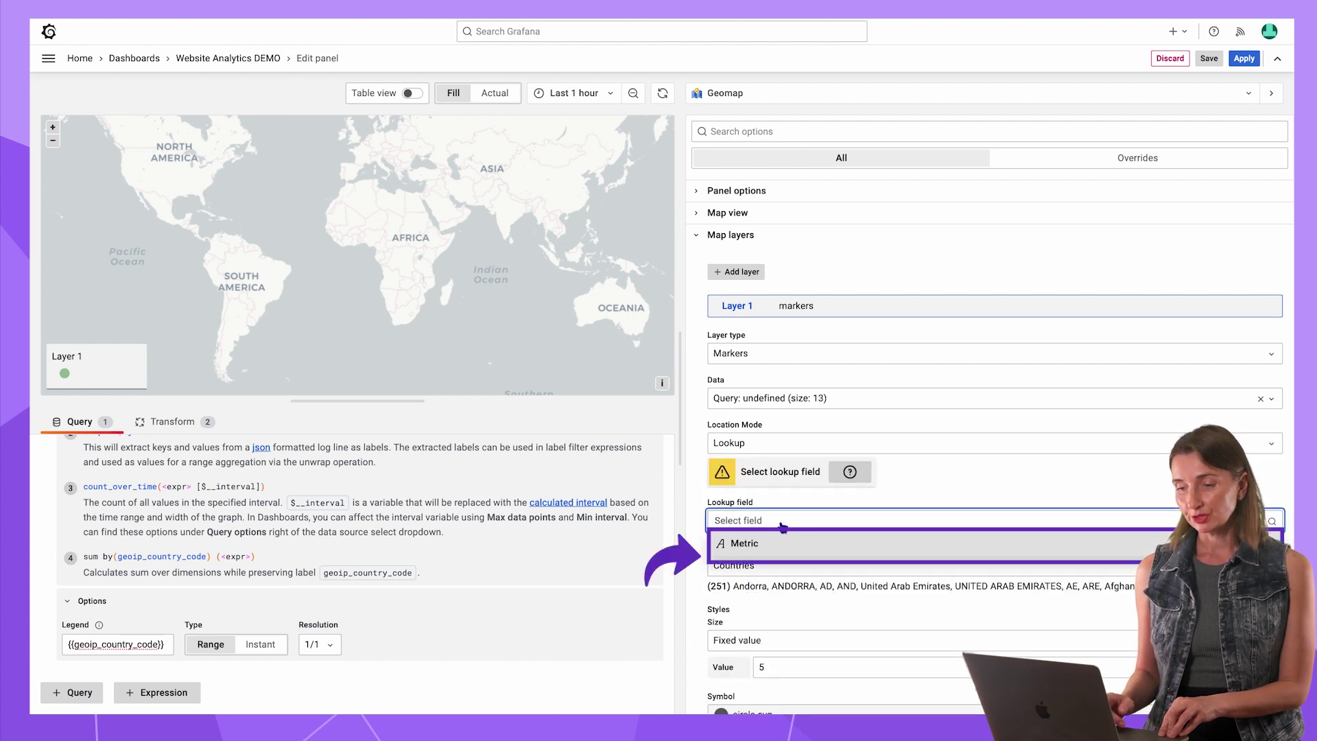
click(778, 543)
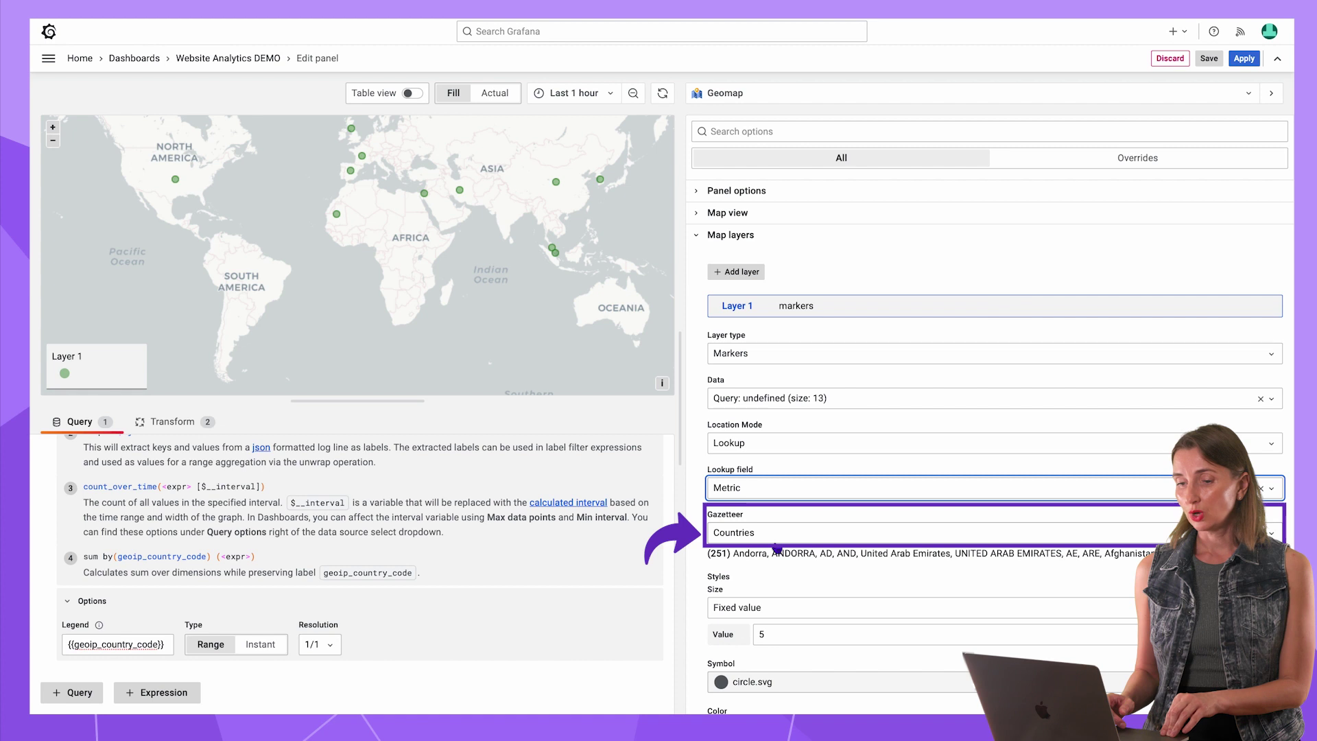
click(775, 539)
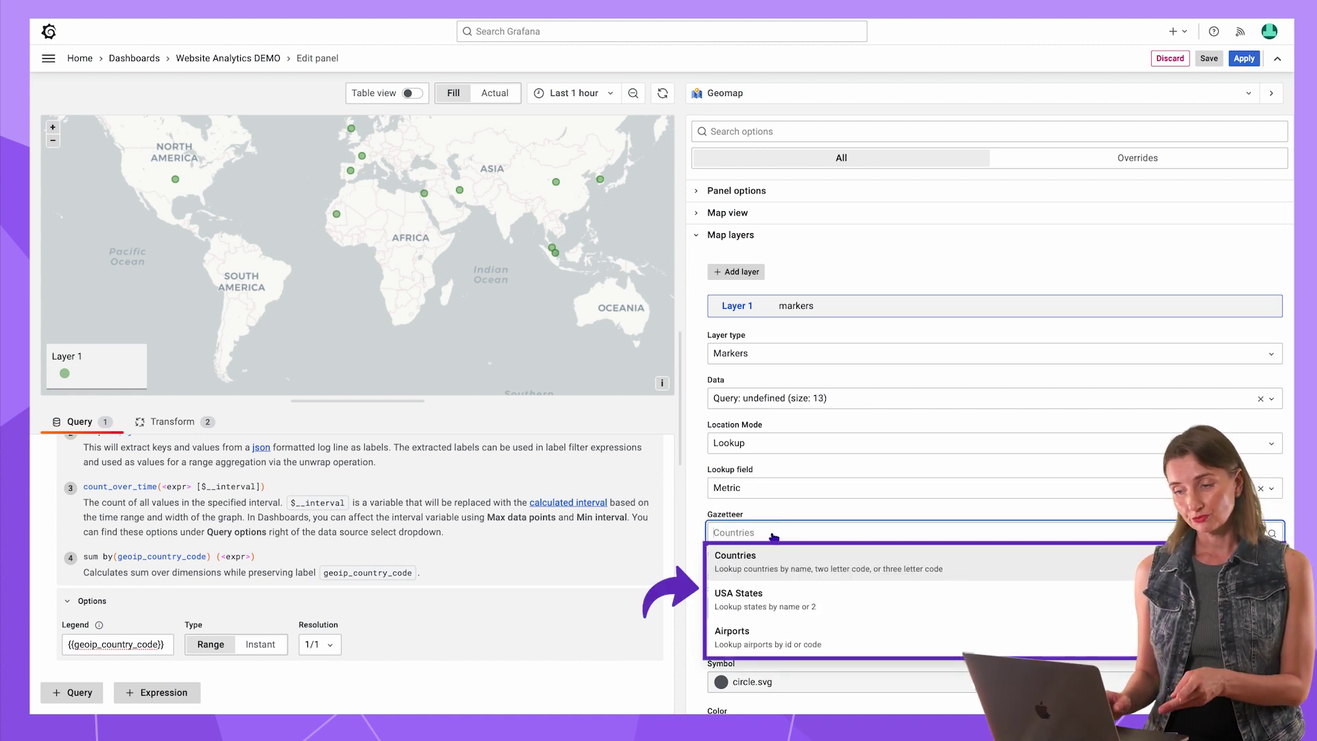
click(768, 565)
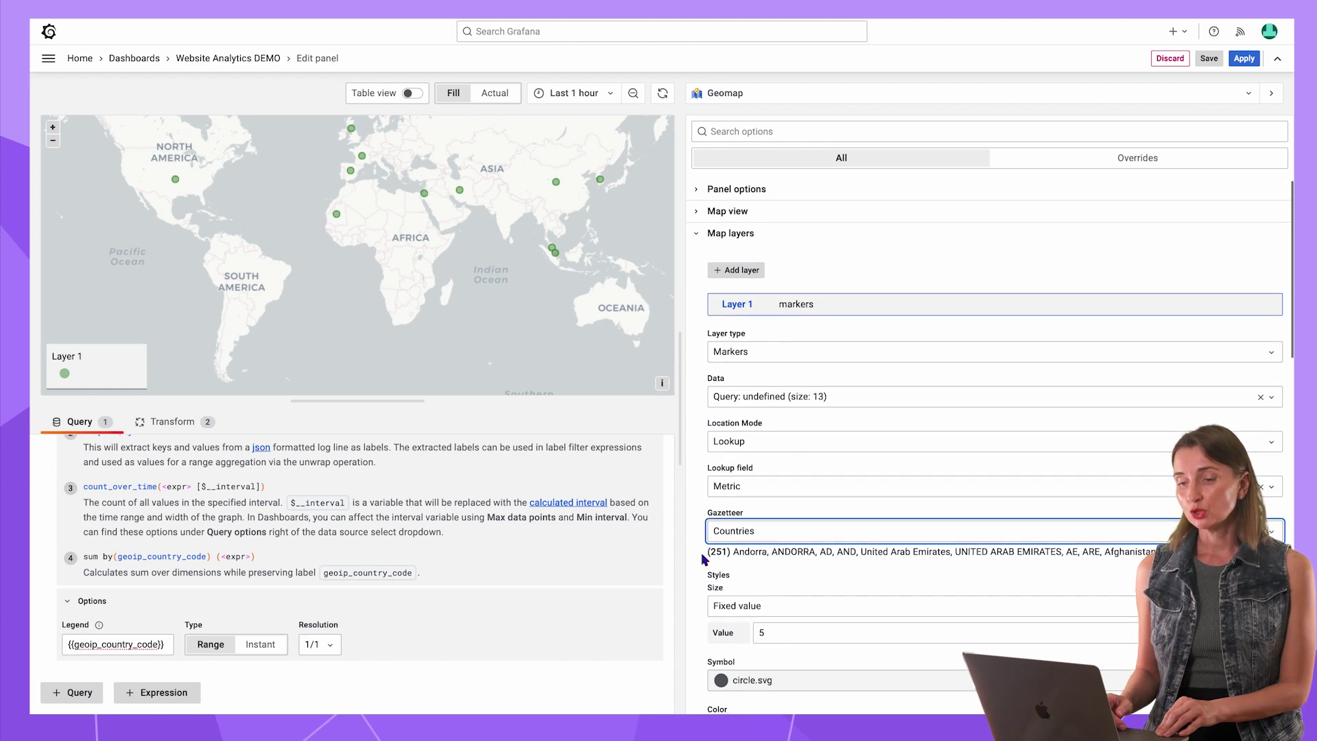
- Size and colour the markers by Value (sum)
scroll(703, 559, down, 1)
scroll(702, 559, down, 1)
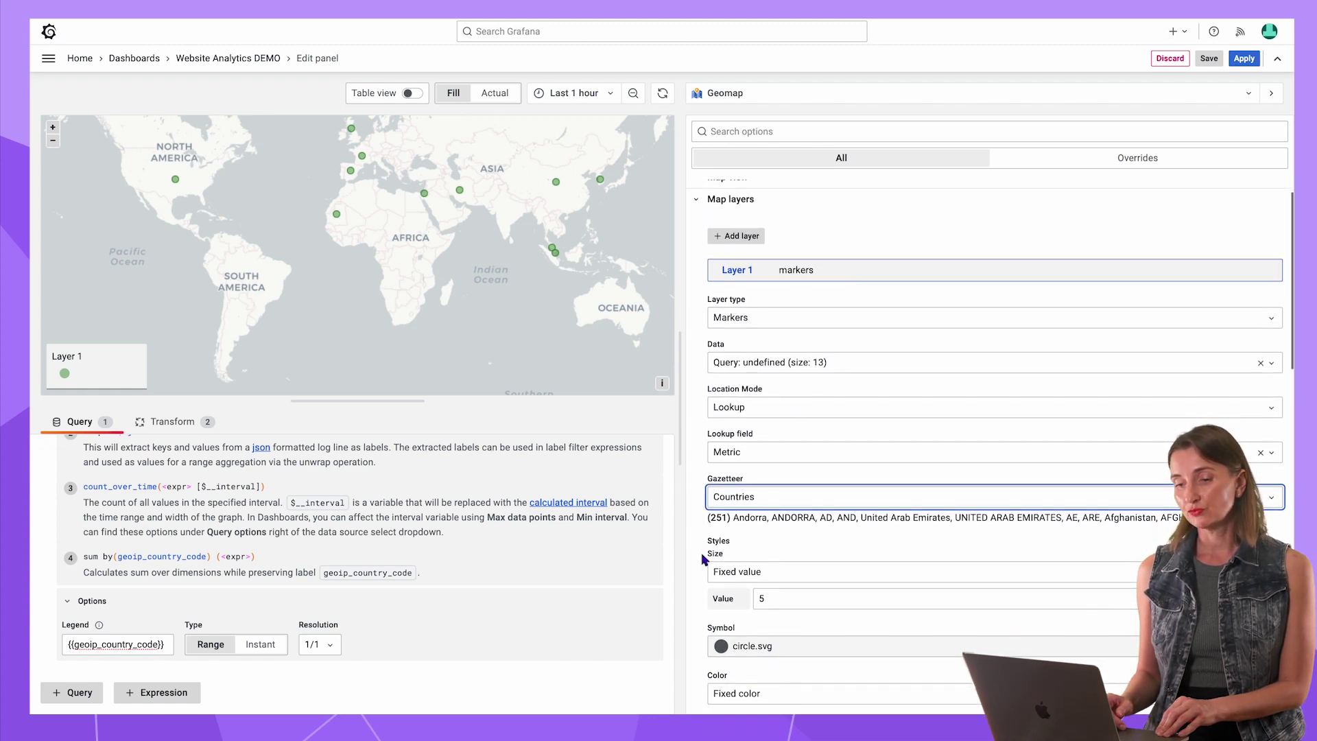
scroll(703, 559, down, 1)
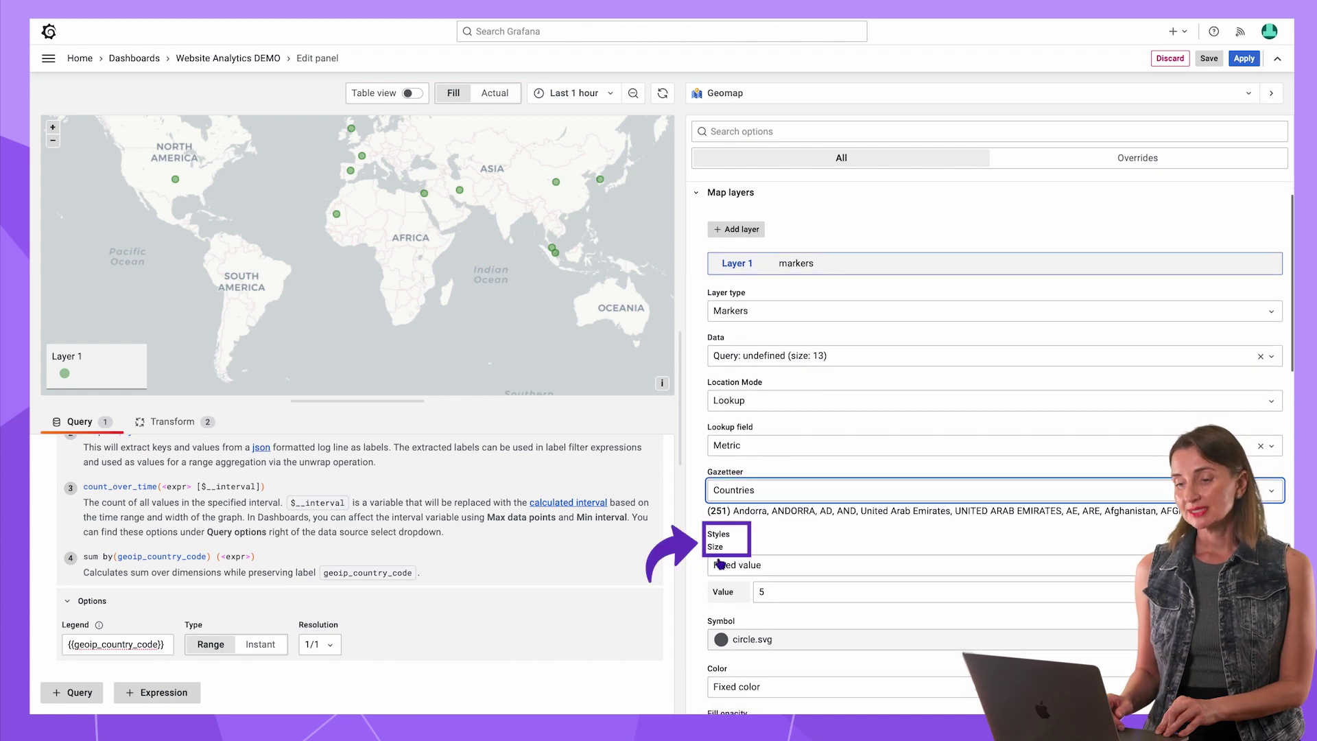
click(736, 567)
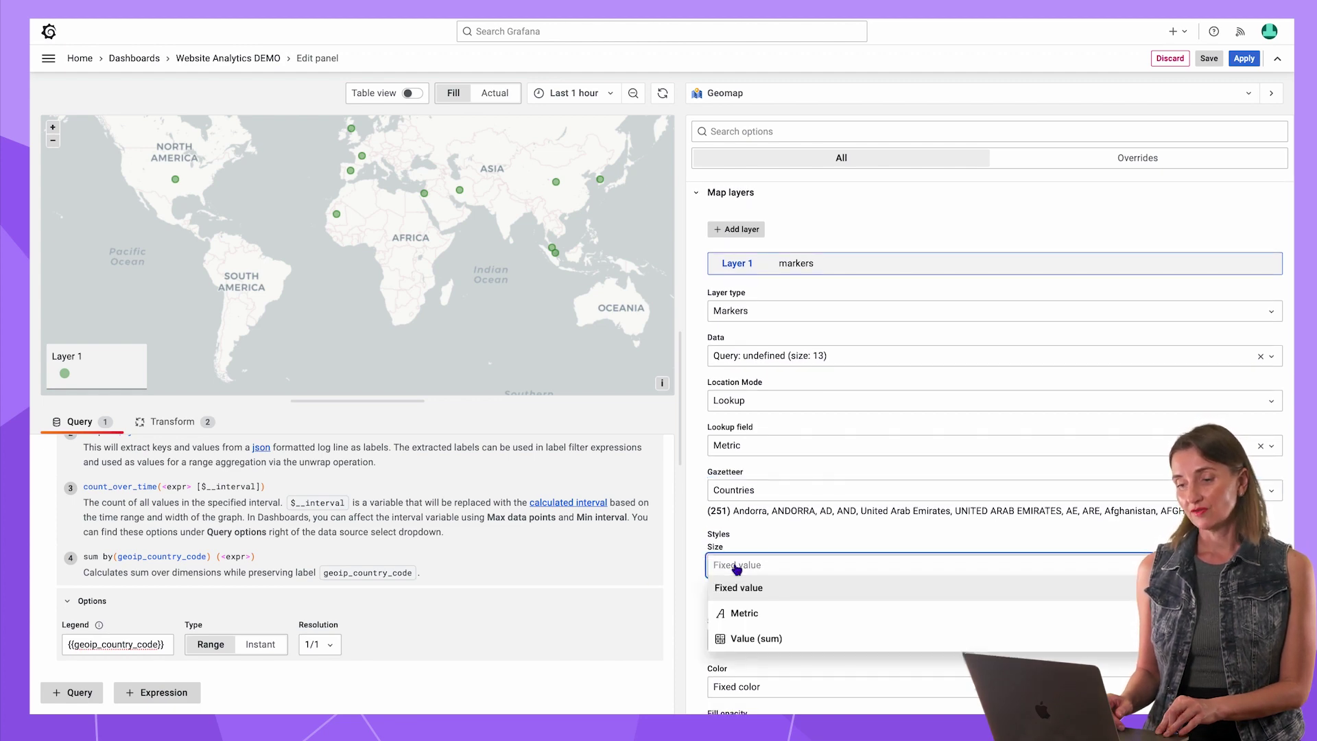
click(737, 639)
scroll(756, 489, down, 3)
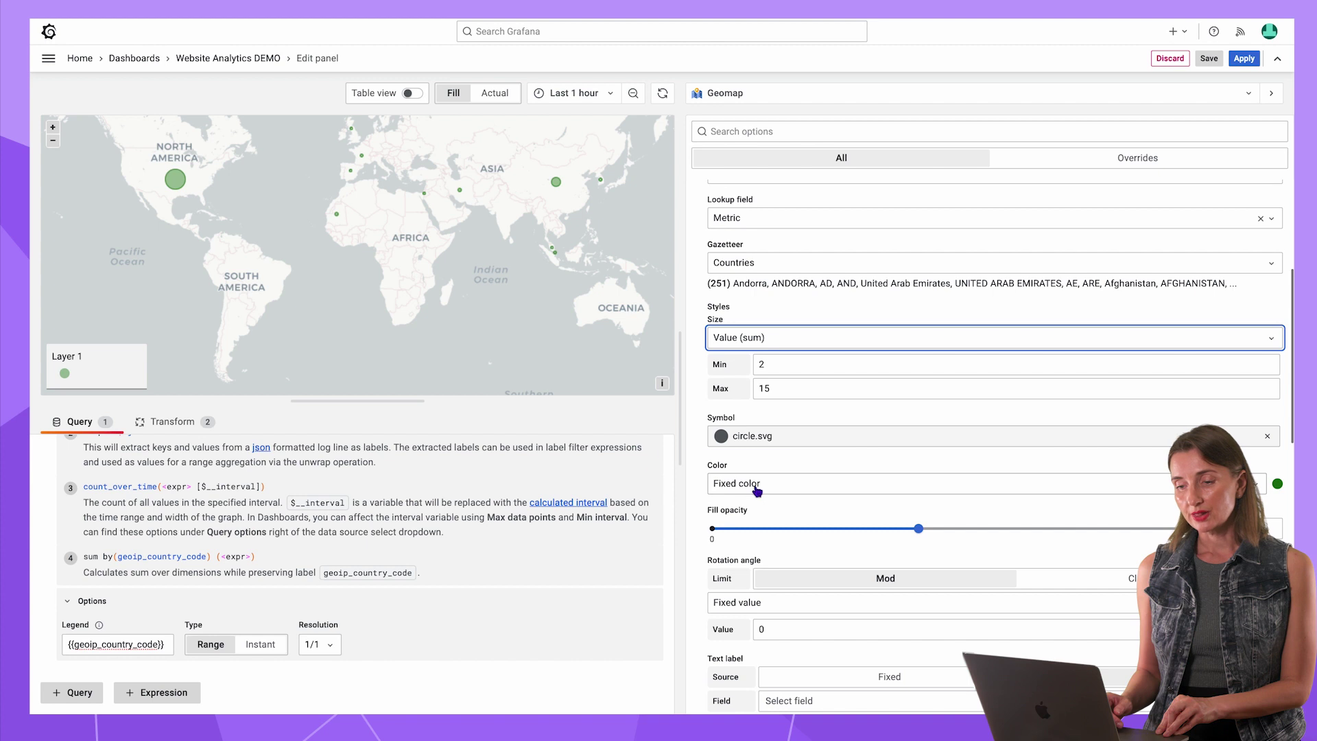
click(757, 485)
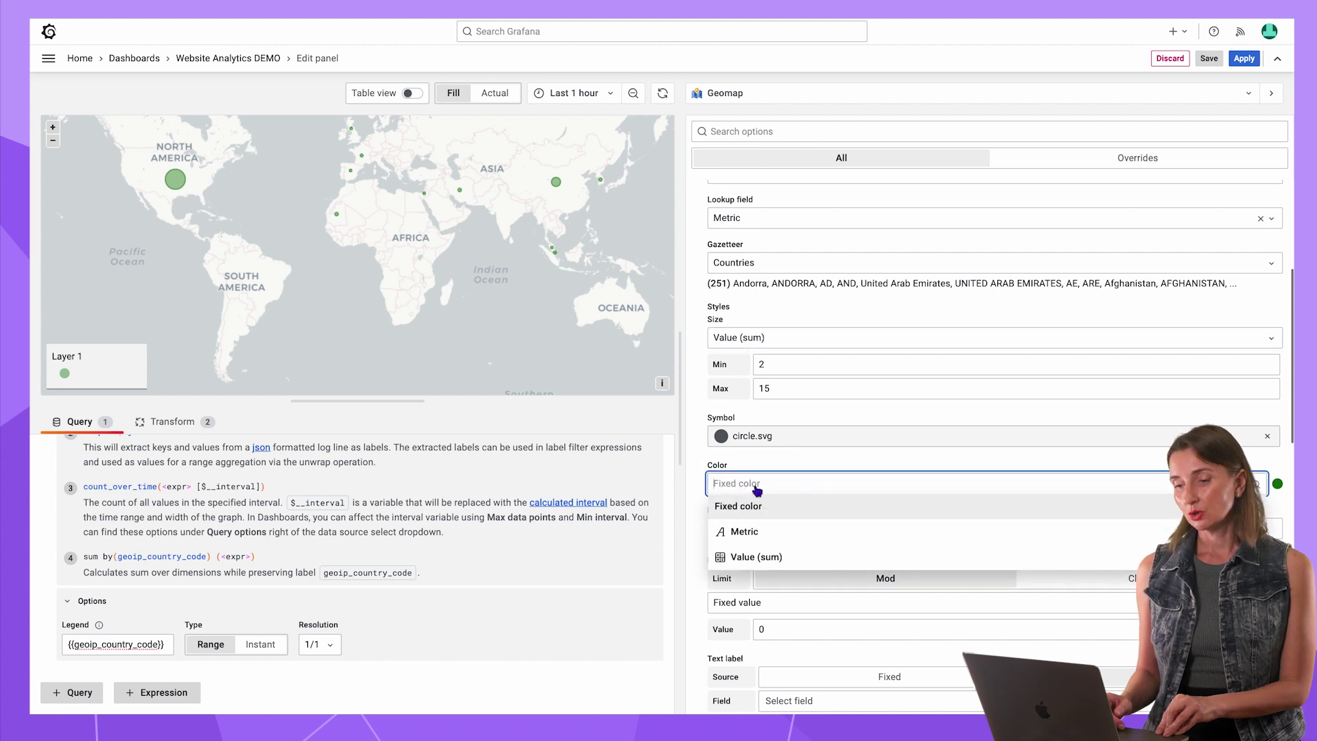
click(746, 557)
double_click(1229, 528)
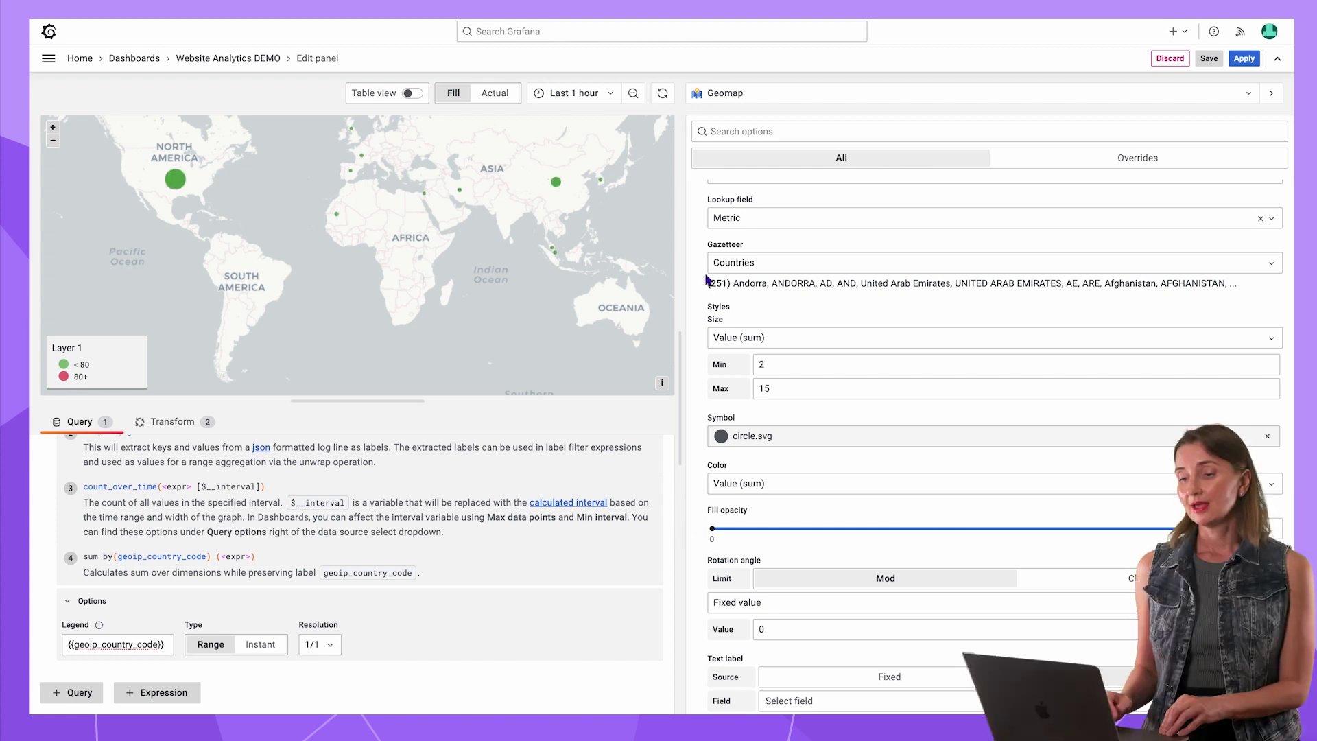
- Switch the Geomap basemap layer to ArcGIS MapServer World Street Map at opacity 1
scroll(754, 343, up, 5)
click(696, 192)
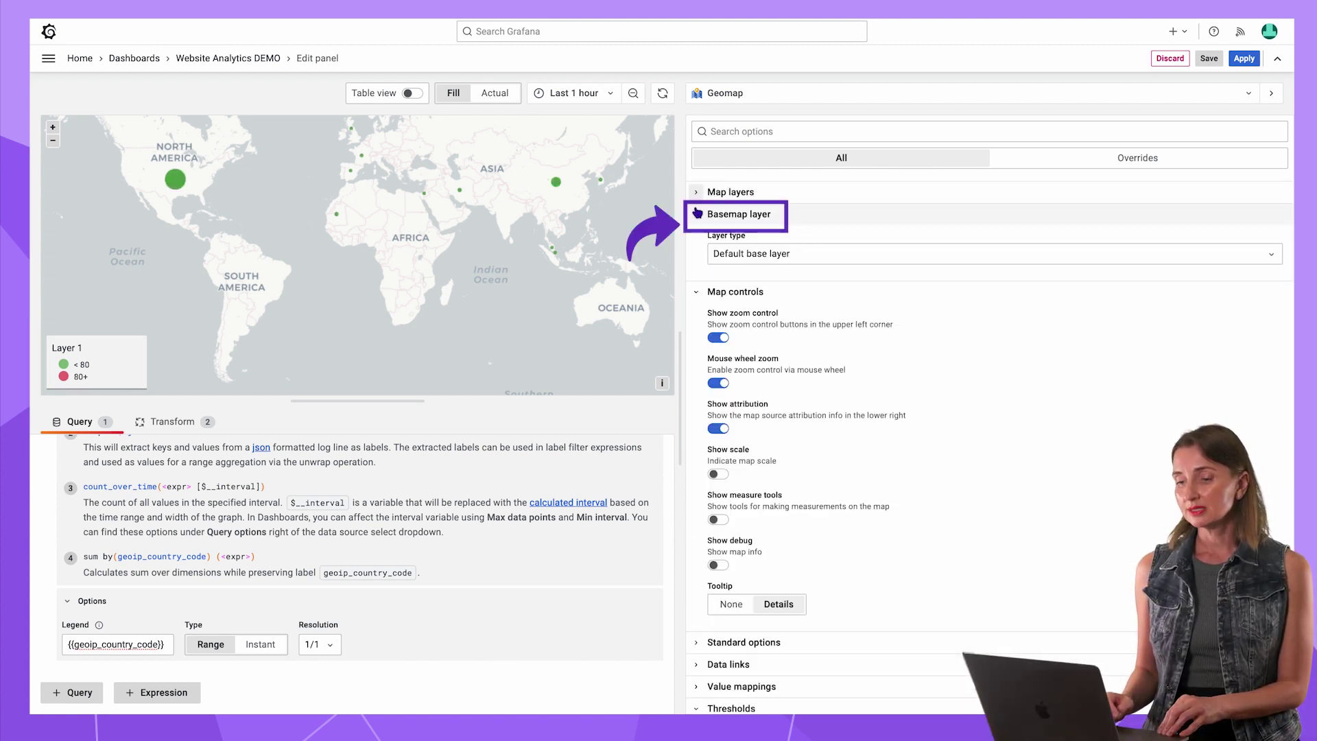
click(735, 261)
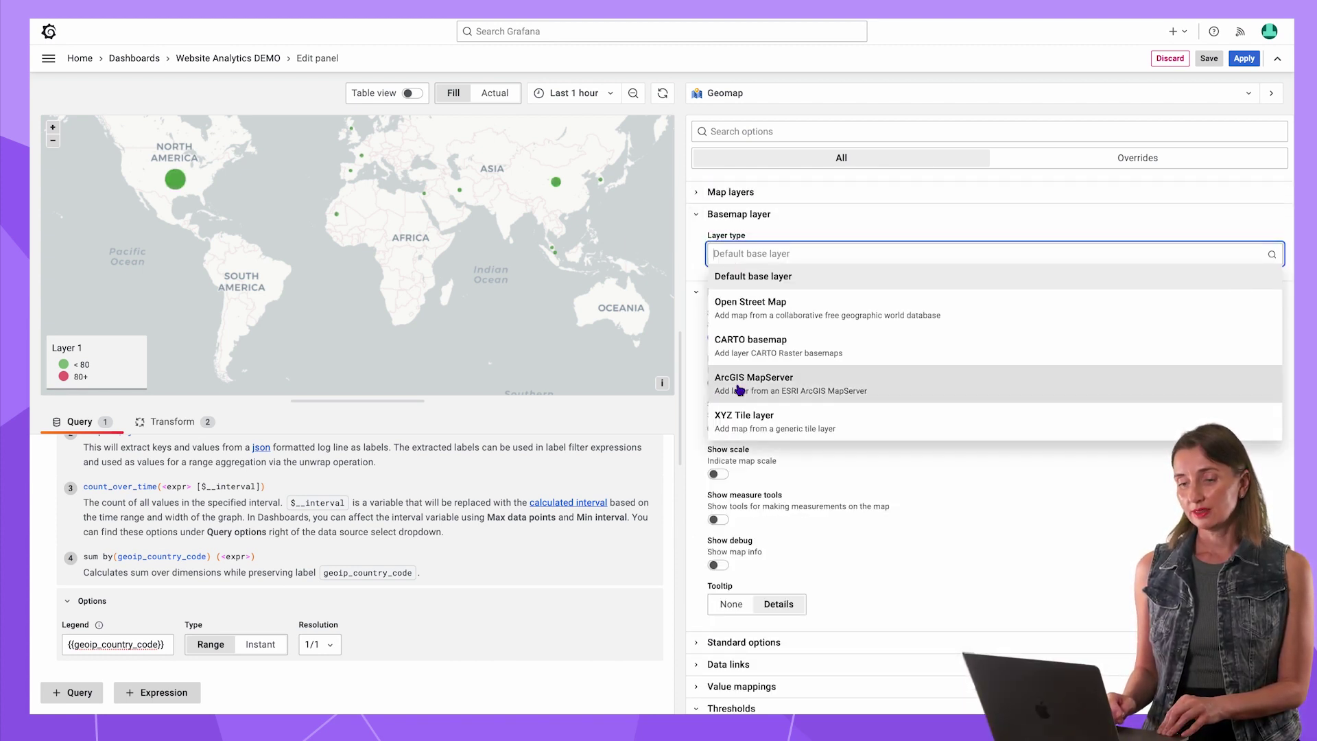
click(739, 384)
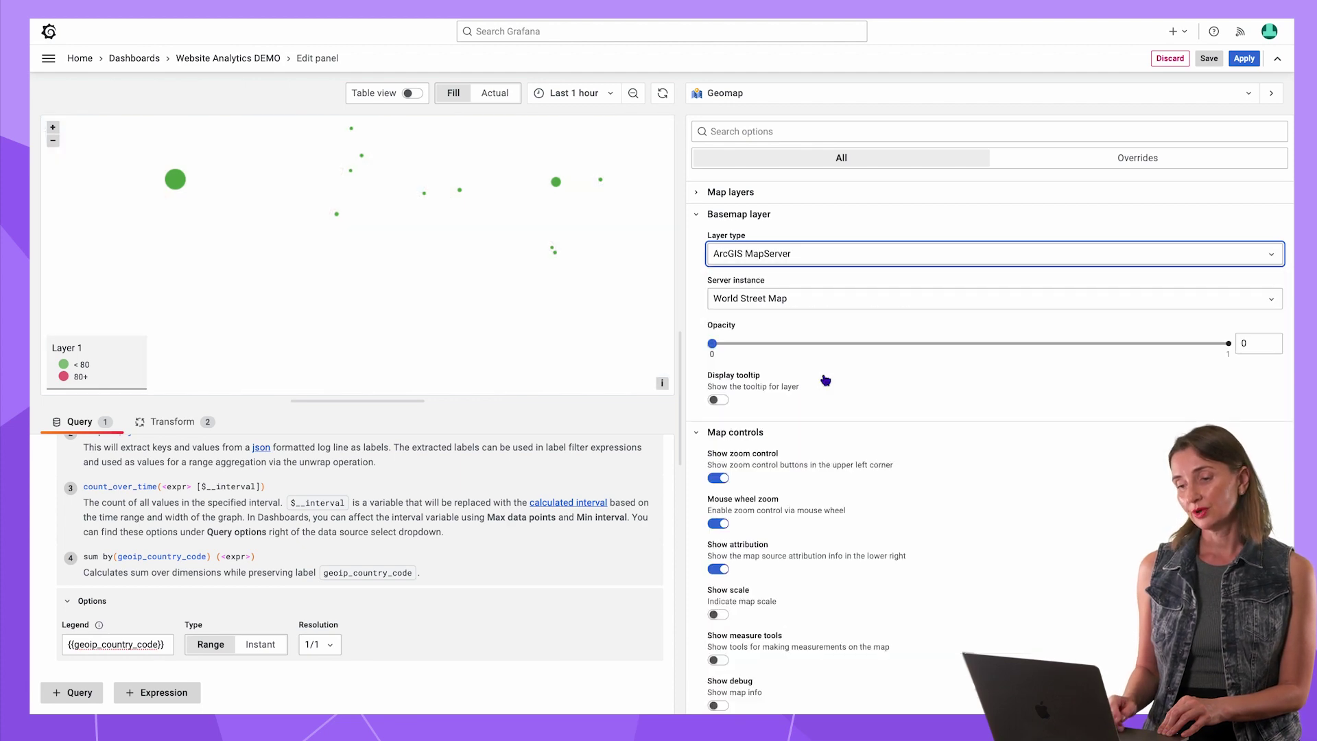
click(1248, 344)
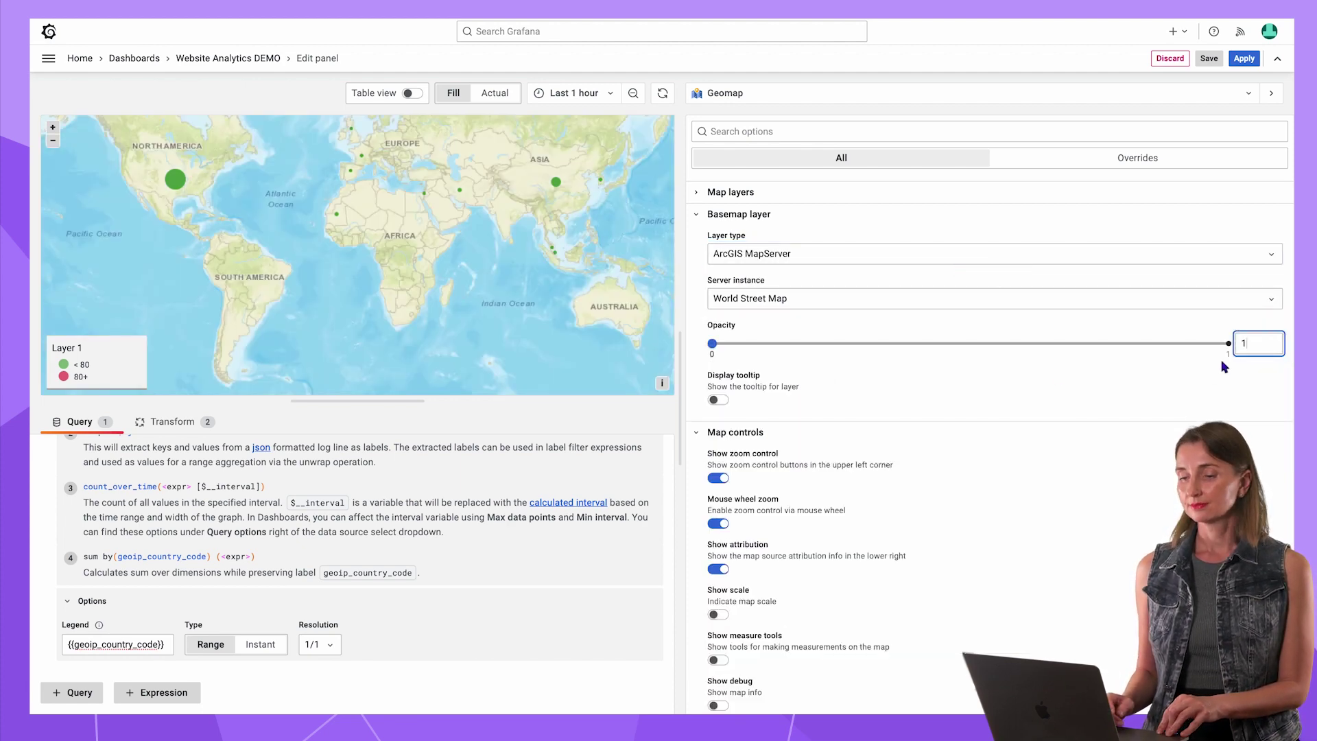
click(697, 214)
click(697, 241)
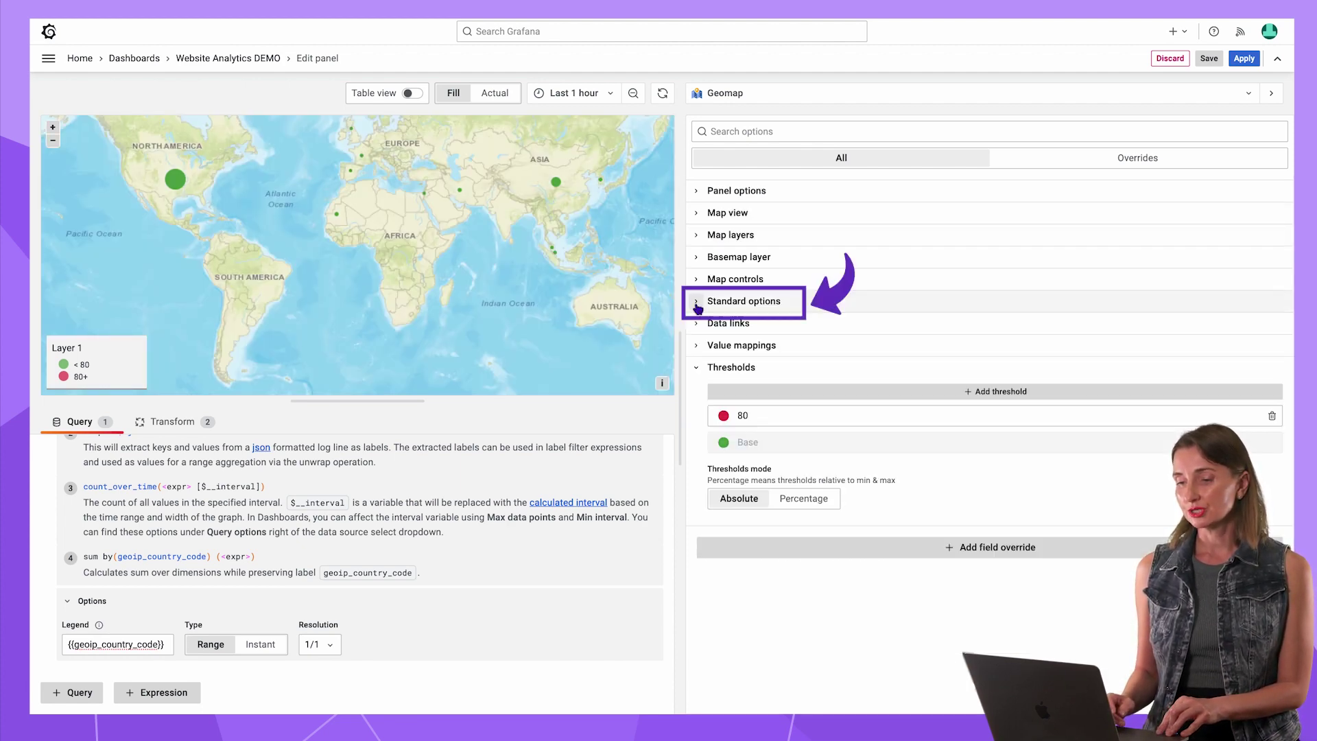
- Set the Geomap marker colour scheme to From thresholds
click(698, 305)
click(768, 599)
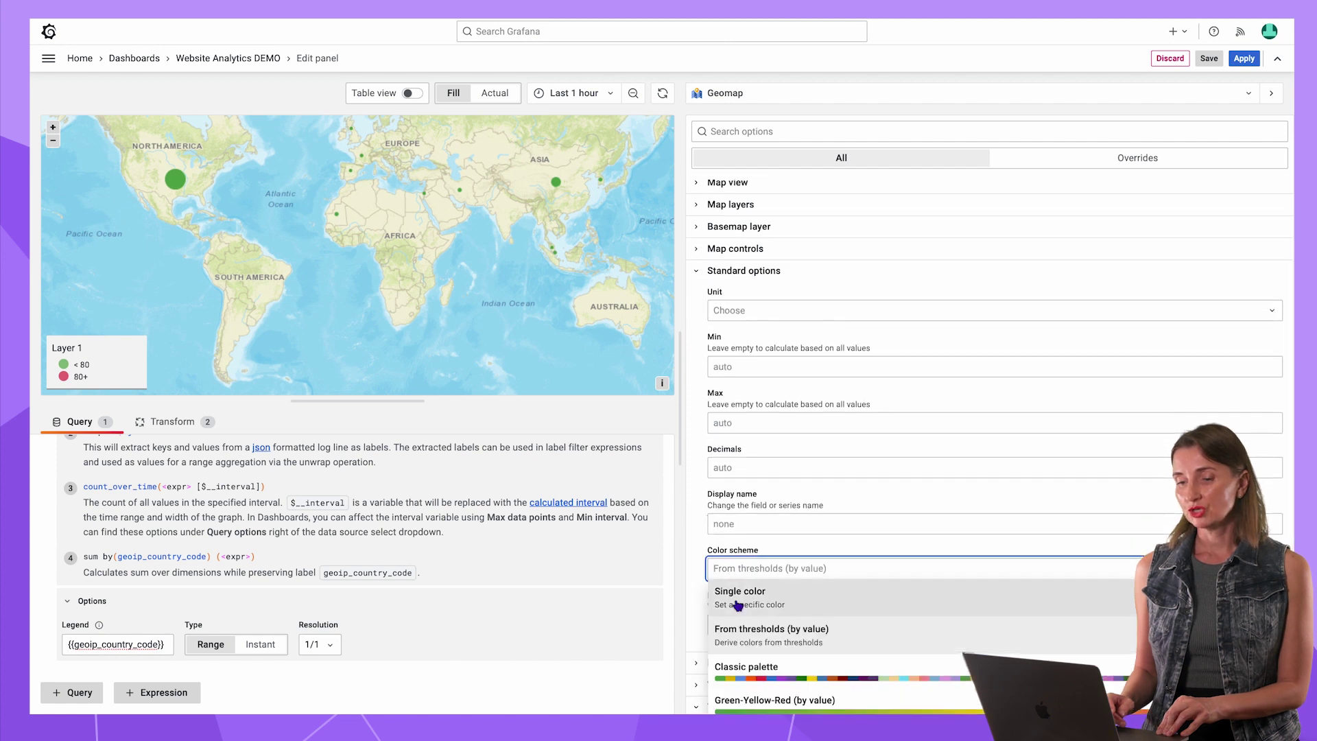
click(740, 630)
click(698, 303)
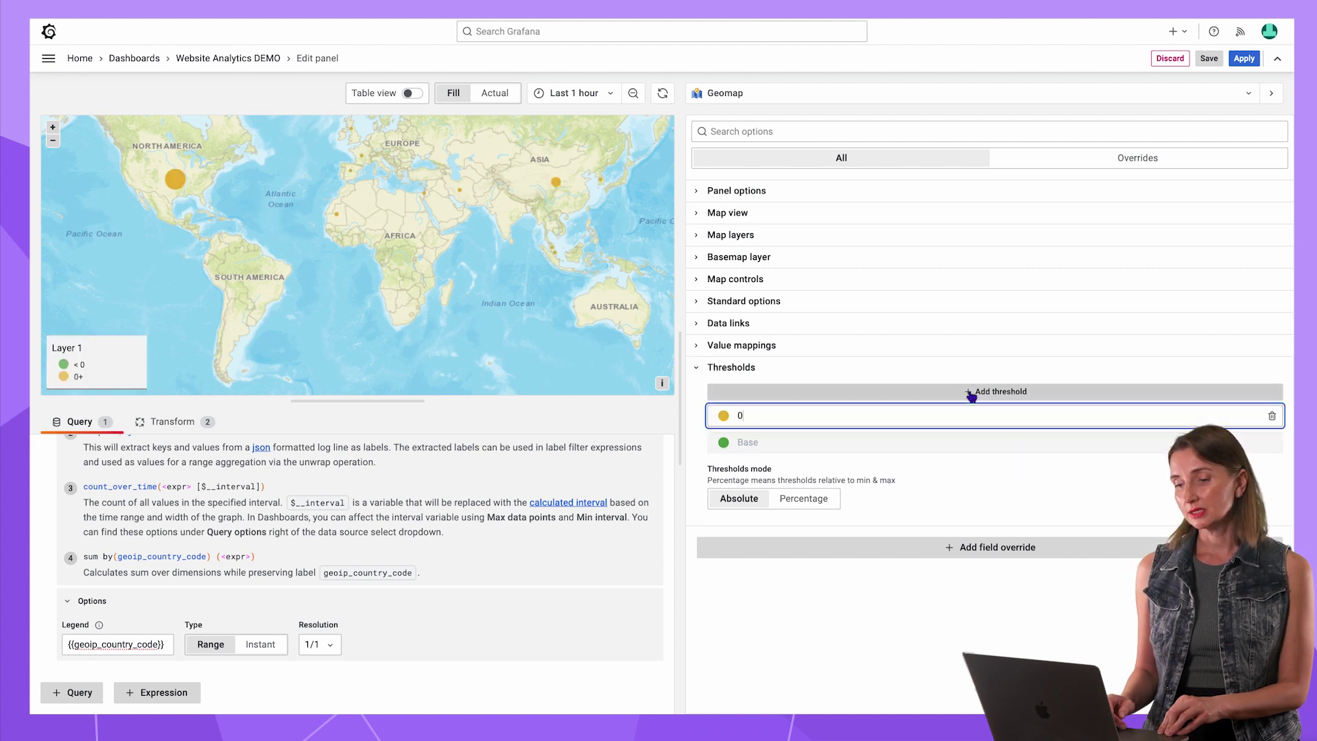
- Add a threshold at 10 coloured rgb(242, 73, 92) and give the 5 threshold a custom colour
click(981, 391)
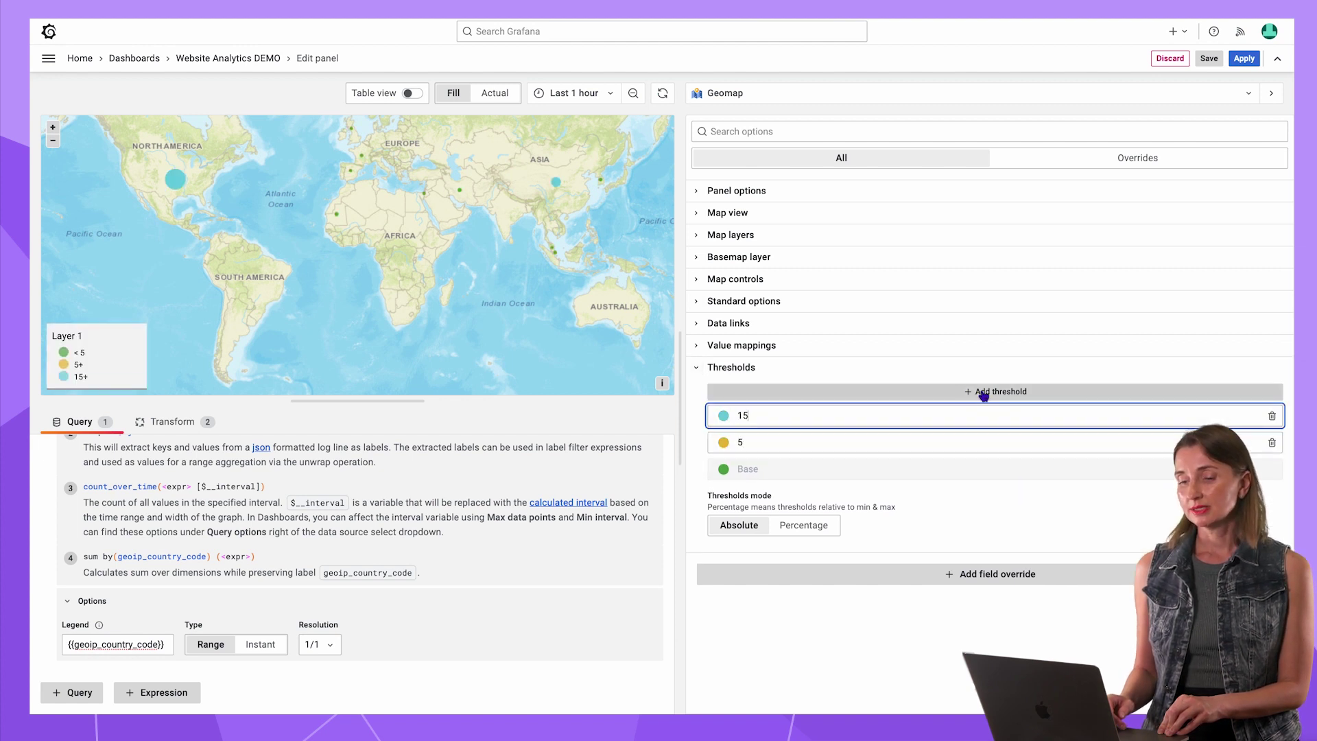
key(BackSpace)
text(0)
click(723, 415)
triple_click(652, 493)
text(rgb(242, 73, 92))
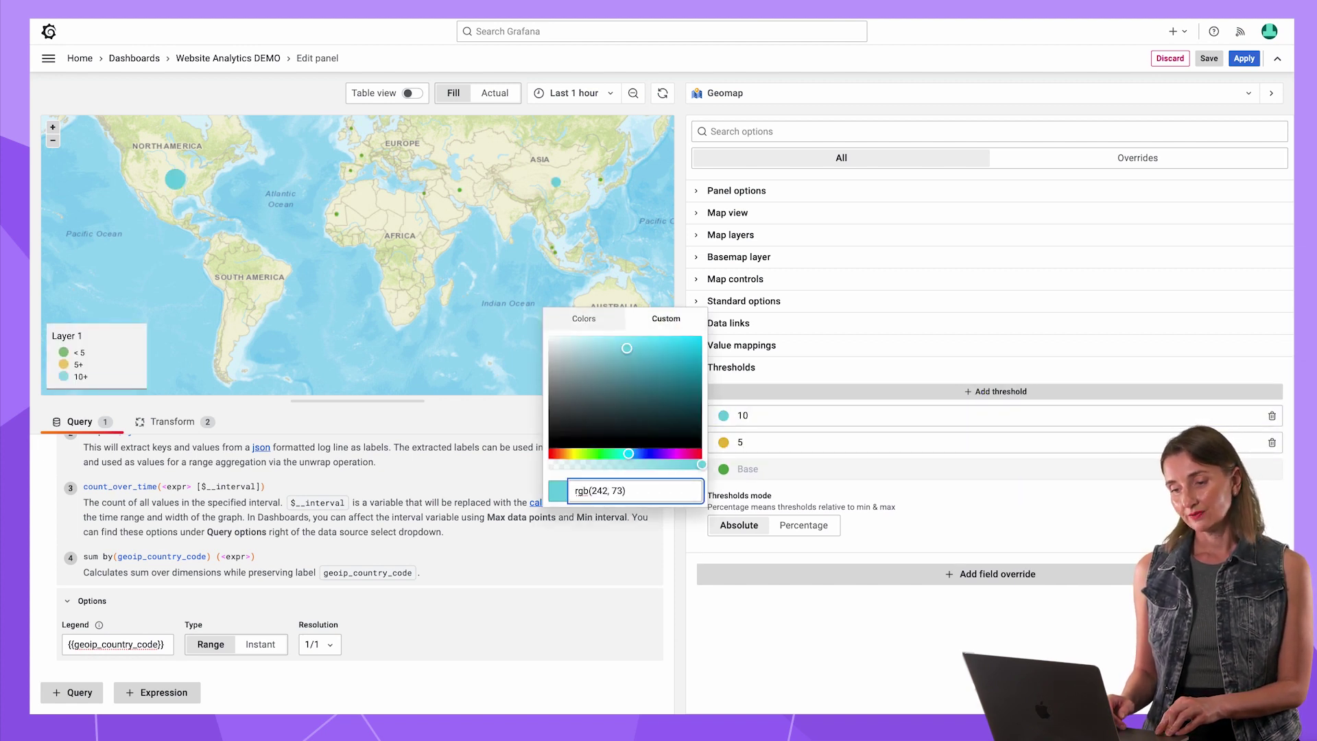
click(672, 350)
triple_click(631, 517)
text(rgb(184, 119, 2)
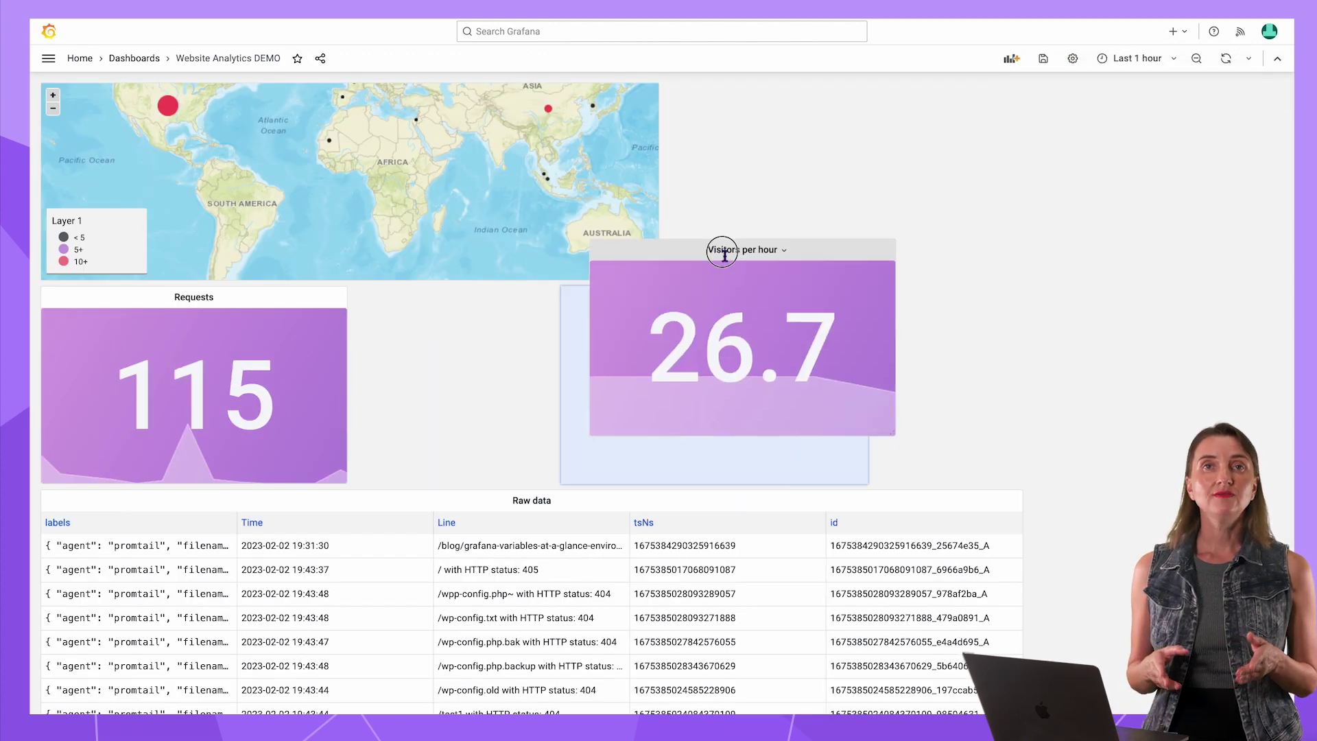
- Place the Requests stat beside the map and fit Visitors per hour next to it
drag(720, 250, 815, 180)
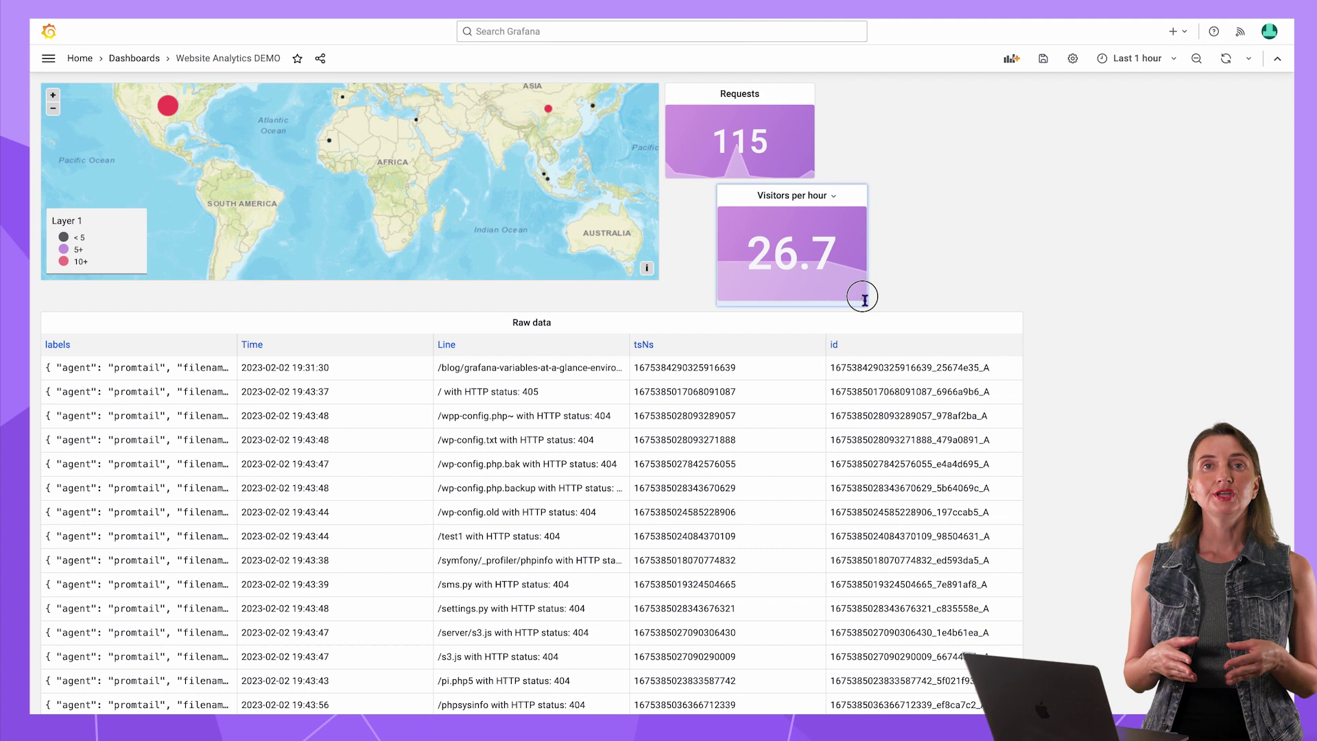
drag(858, 294, 652, 276)
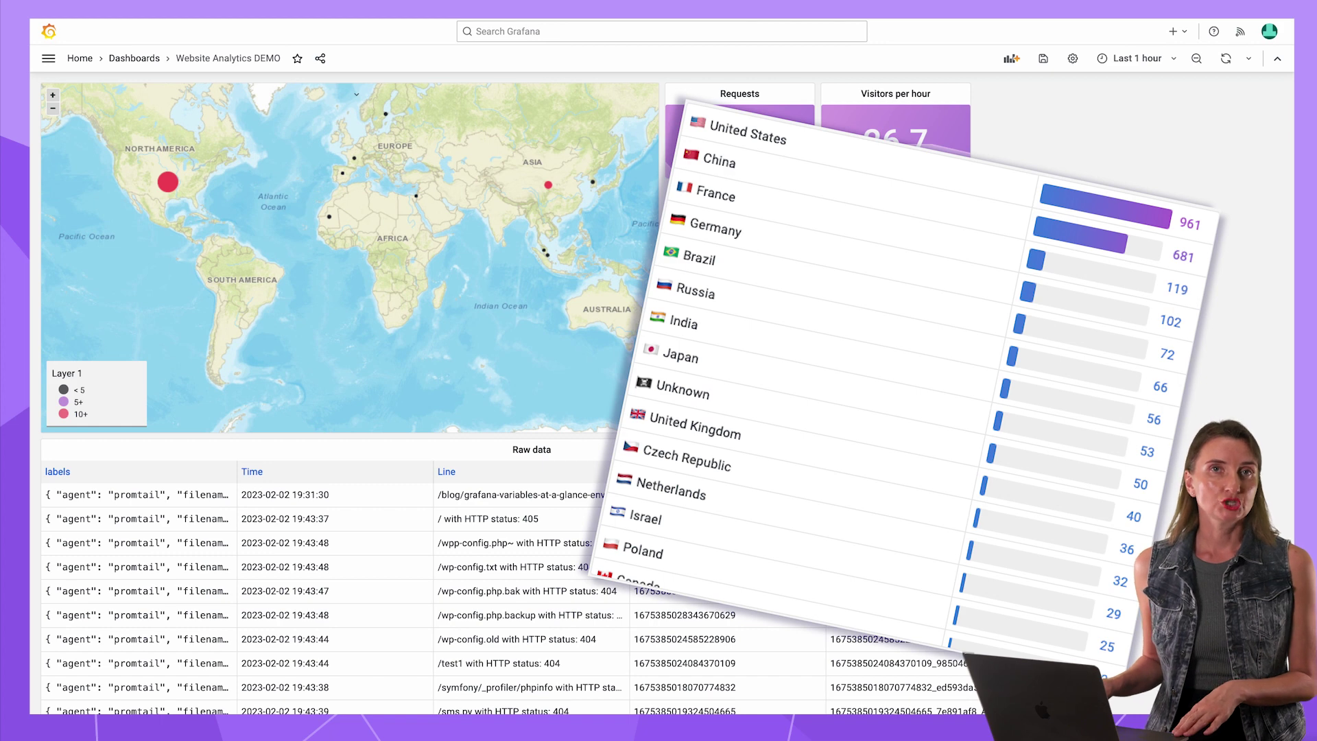
- Add a new panel with the Table visualization
click(1012, 60)
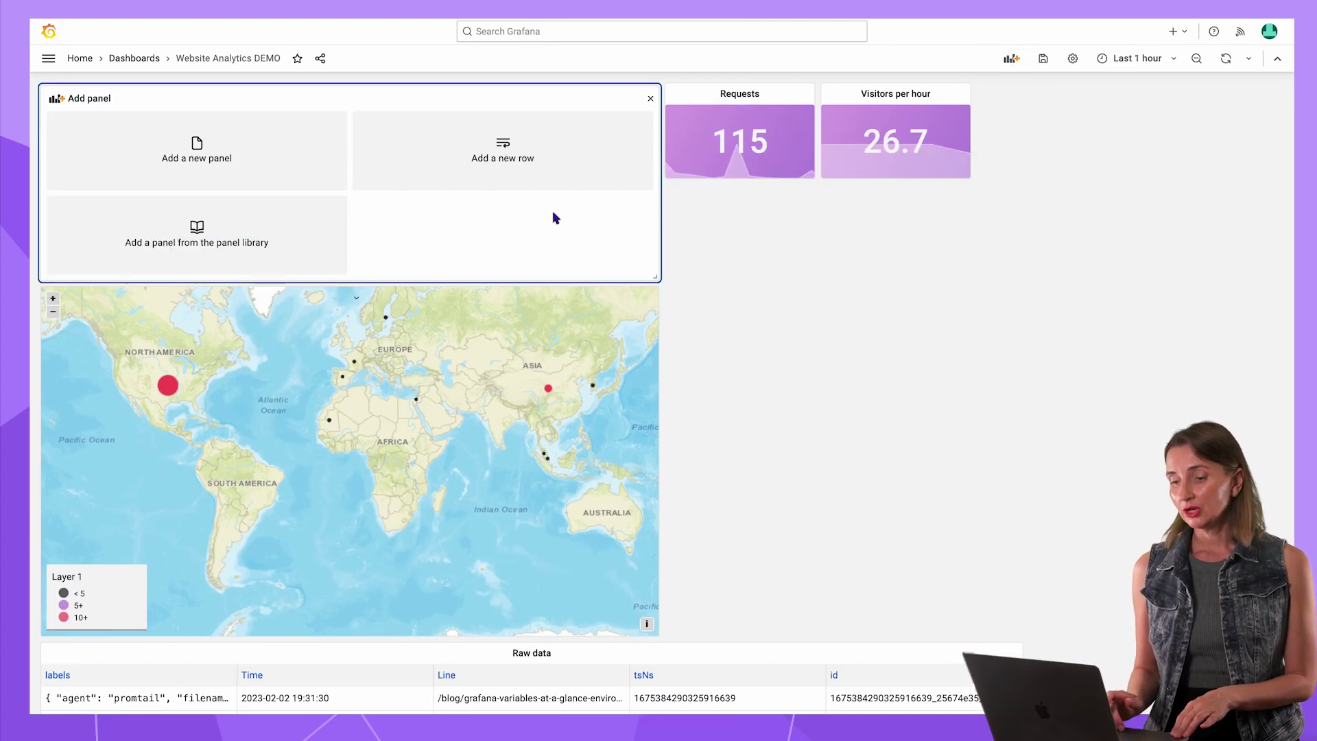
click(281, 159)
click(785, 96)
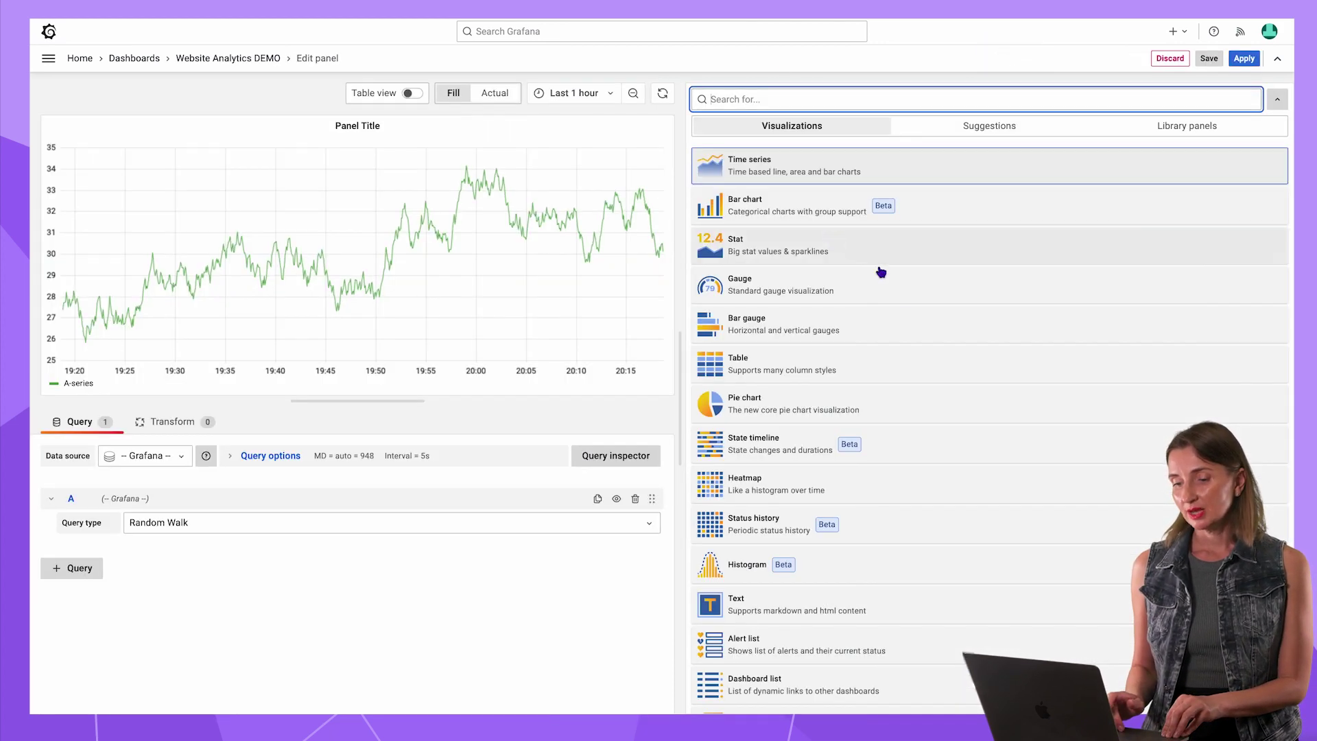
click(912, 367)
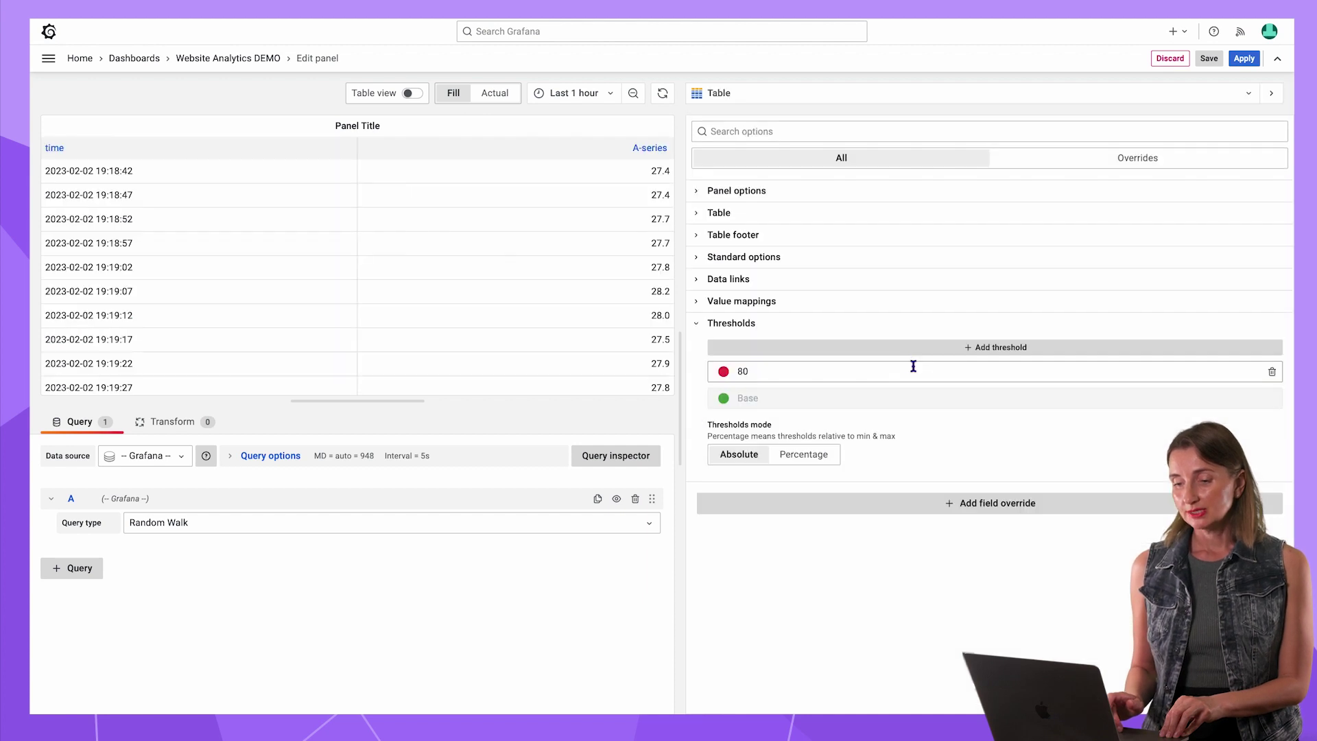
- Feed the table from -- Dashboard --, reusing the map panel's query and its transformations
click(182, 456)
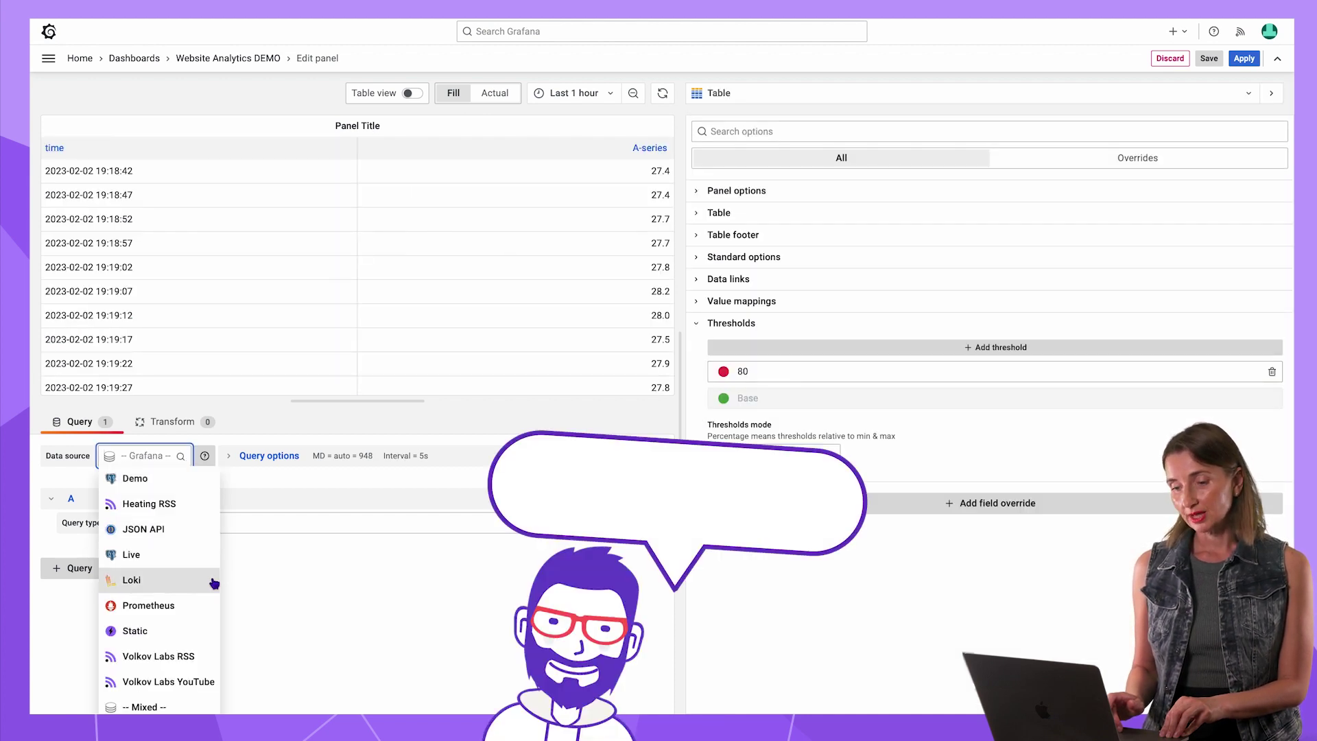
scroll(212, 659, down, 1)
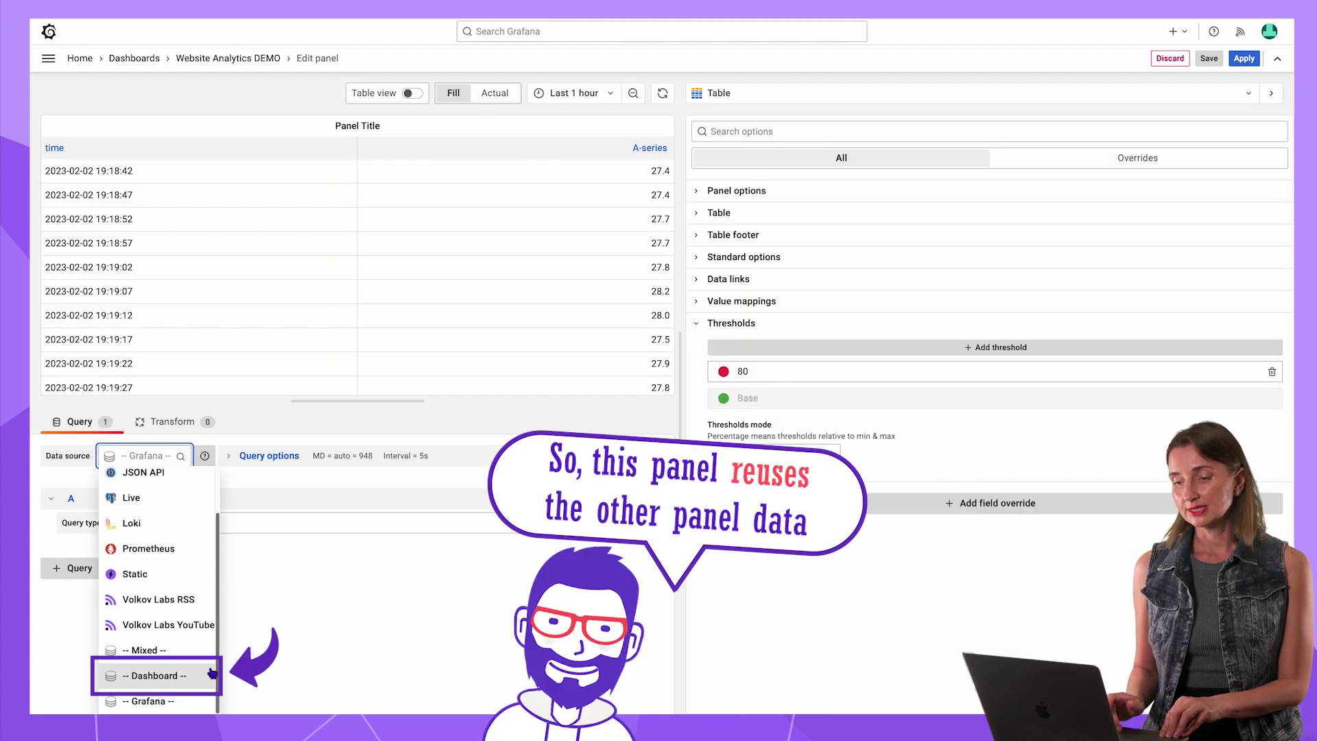
click(212, 674)
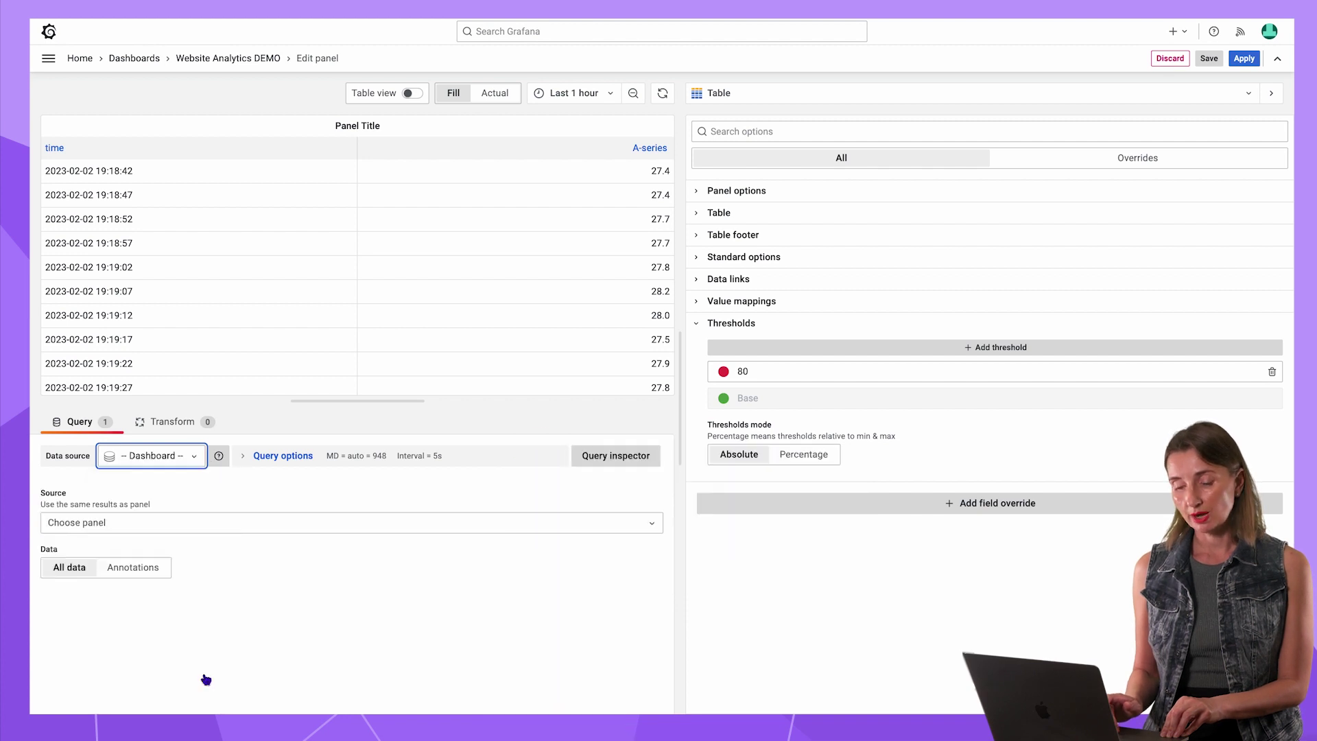
click(165, 525)
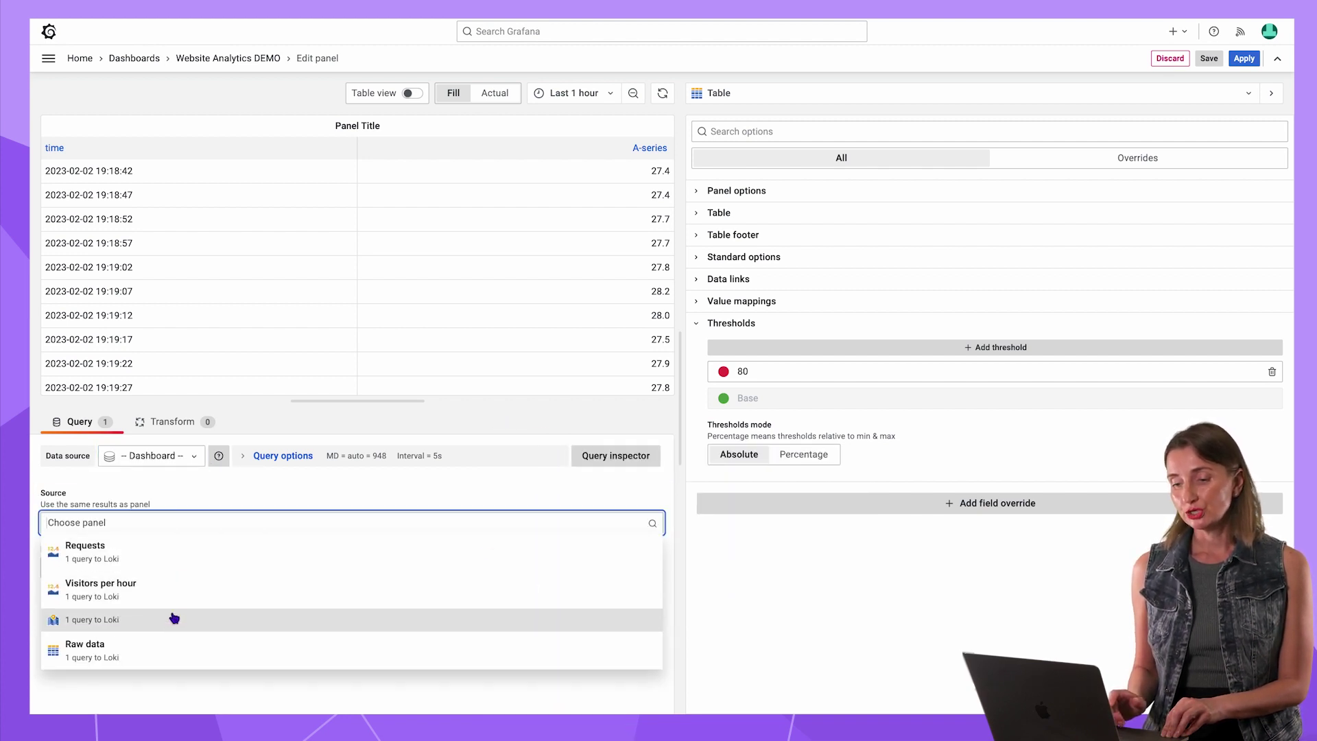
click(170, 617)
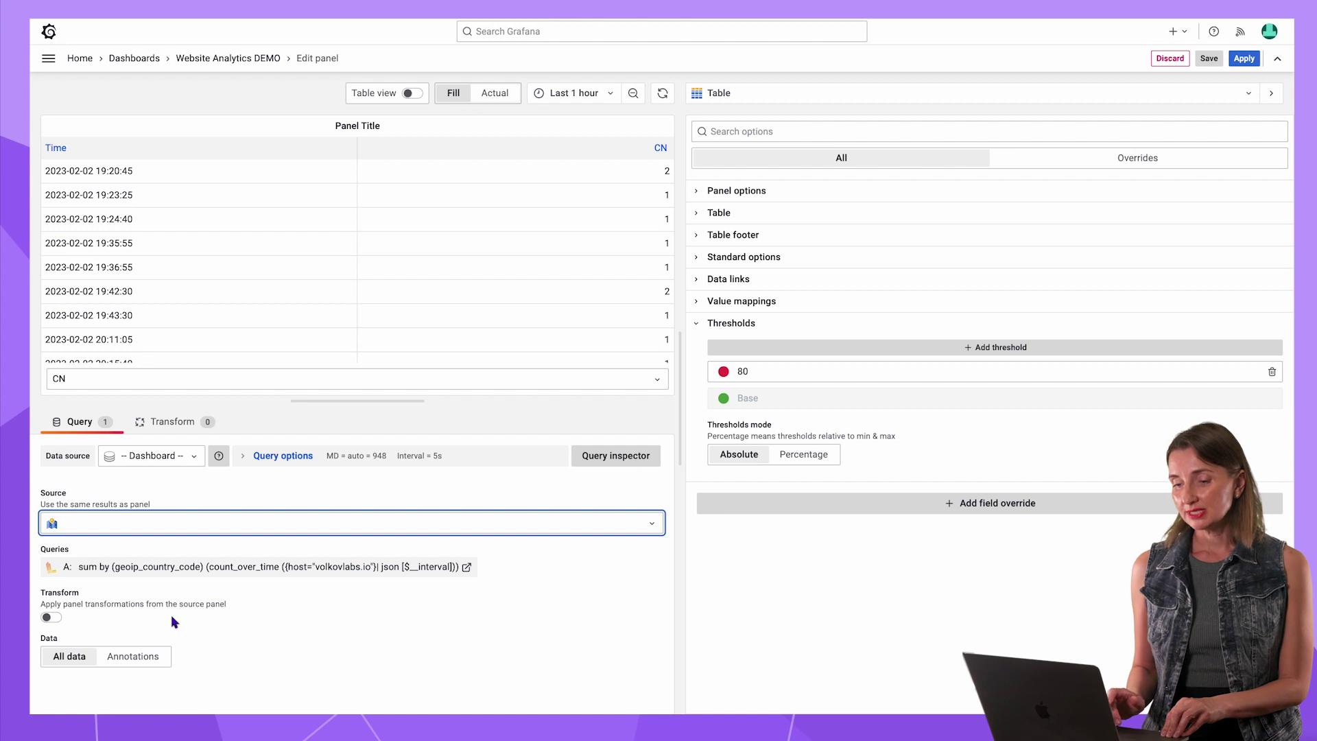
click(52, 617)
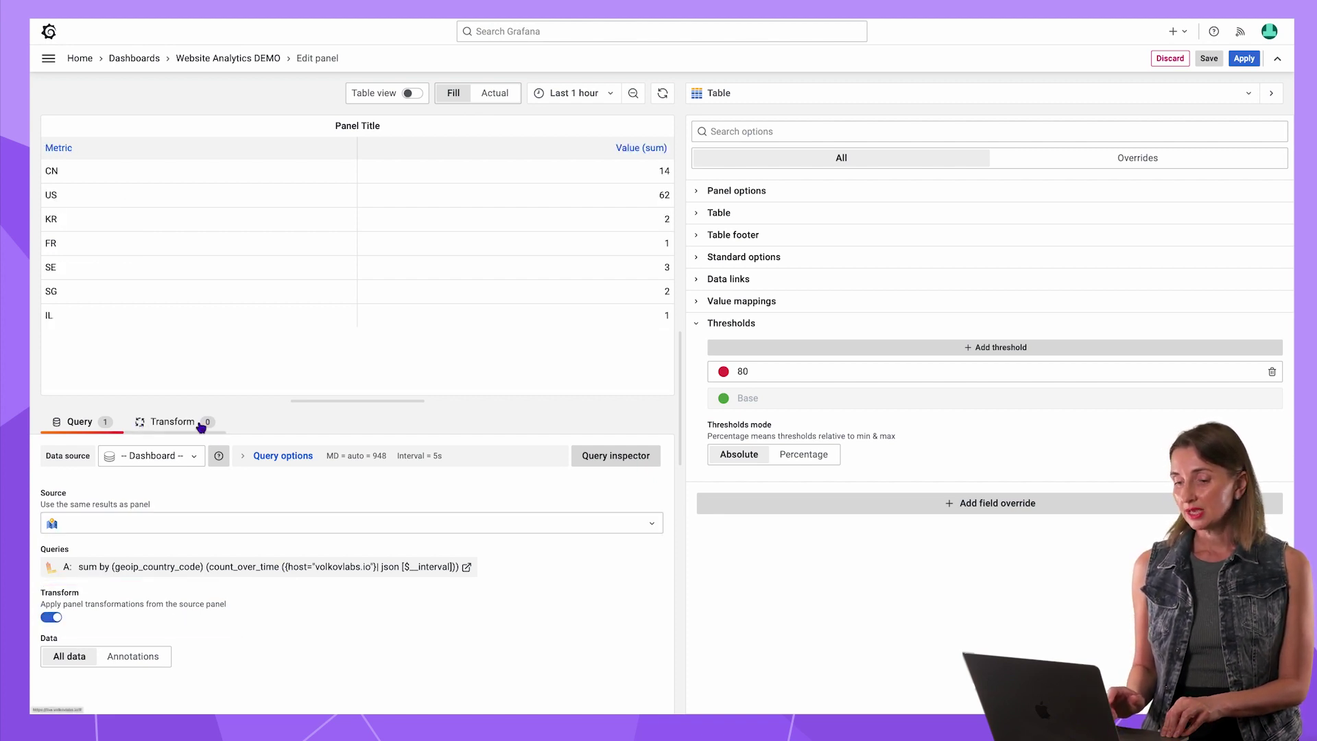
- Set the query Min interval to 5m
click(280, 456)
click(379, 503)
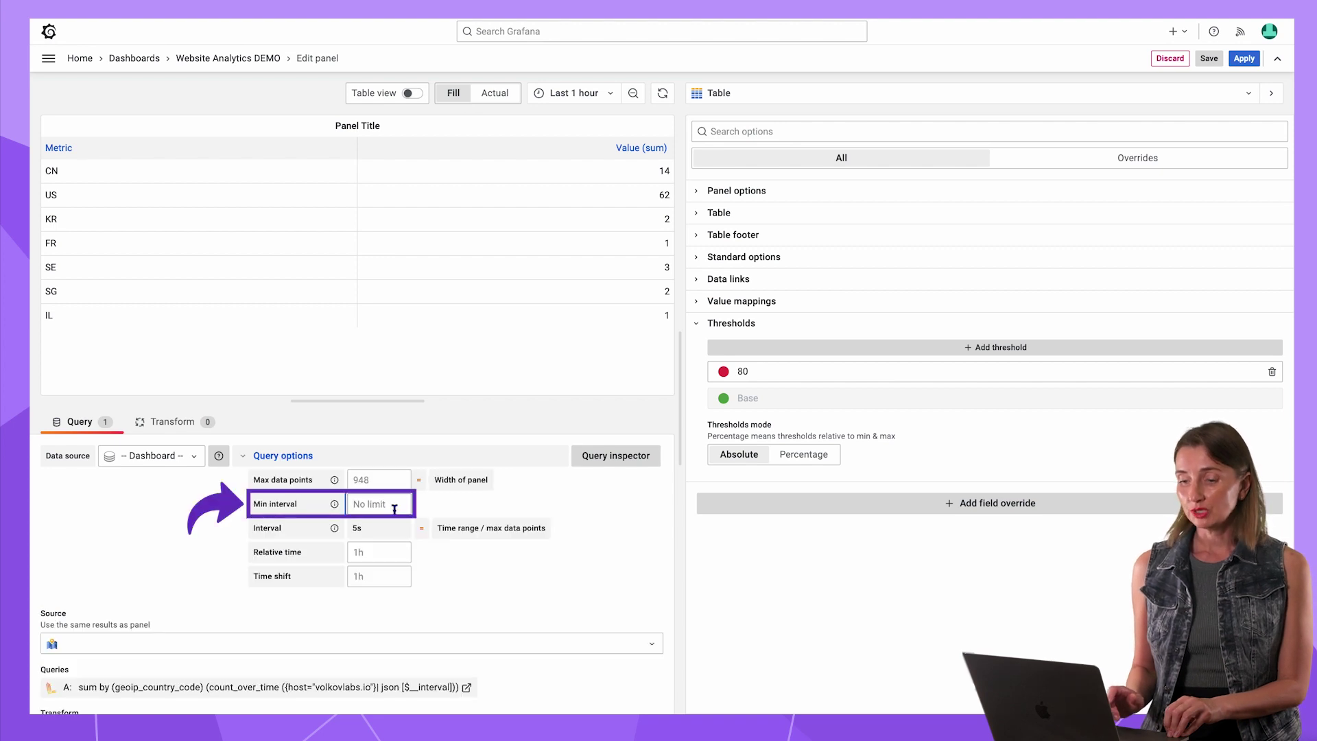
text(5m)
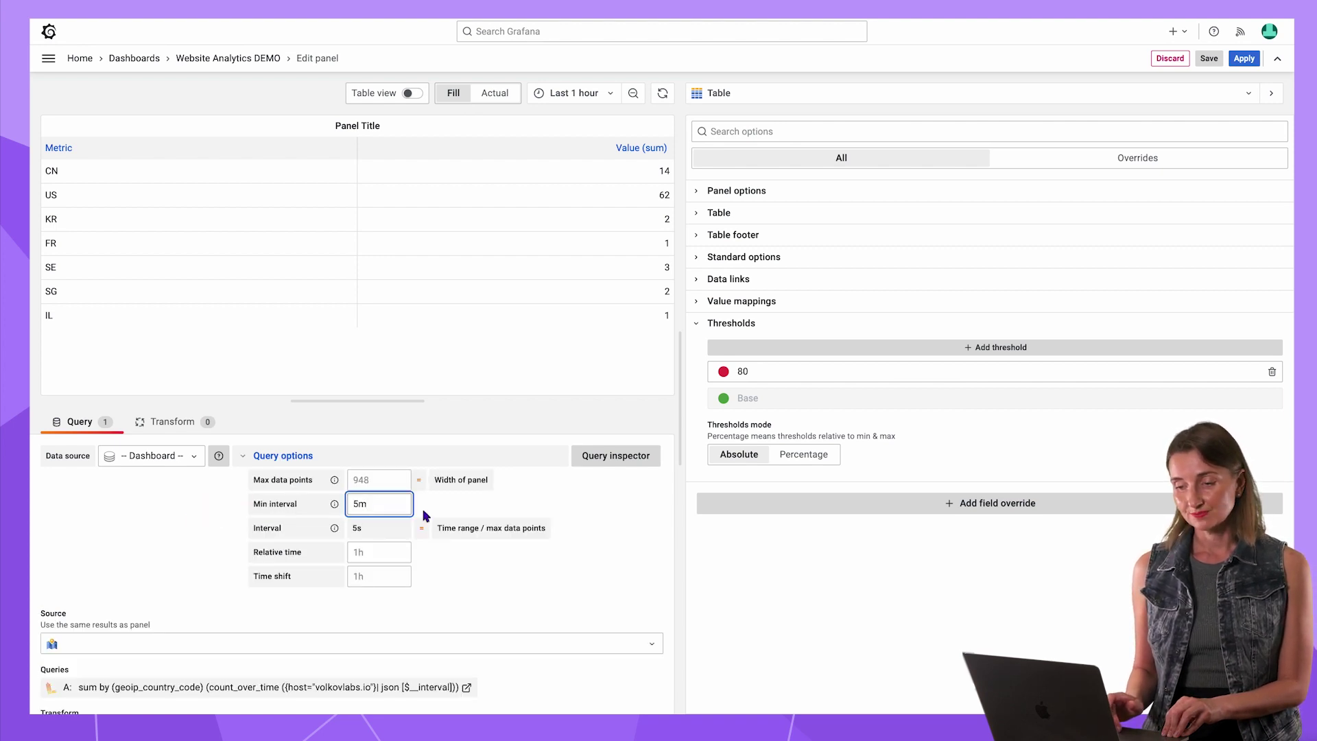
click(459, 510)
click(245, 456)
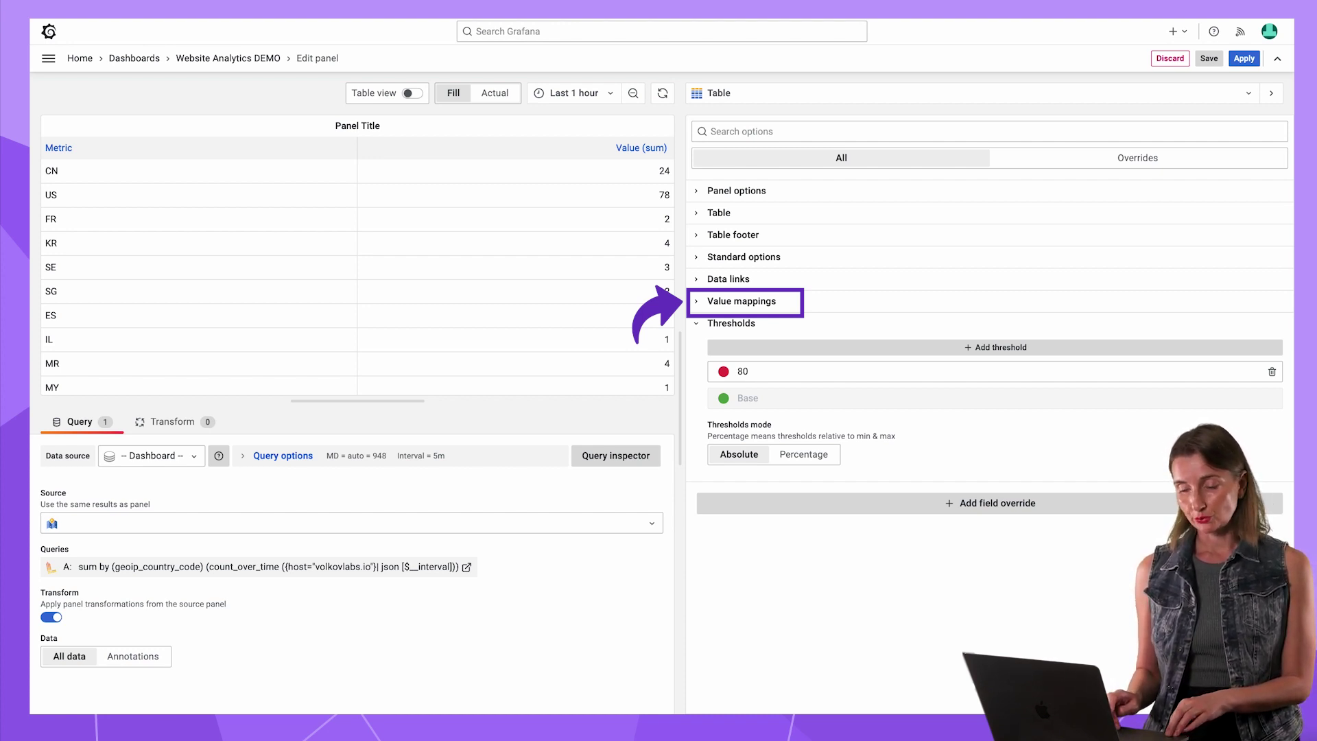
click(741, 301)
- Map the code US to 'United States' with the US flag in front
click(969, 334)
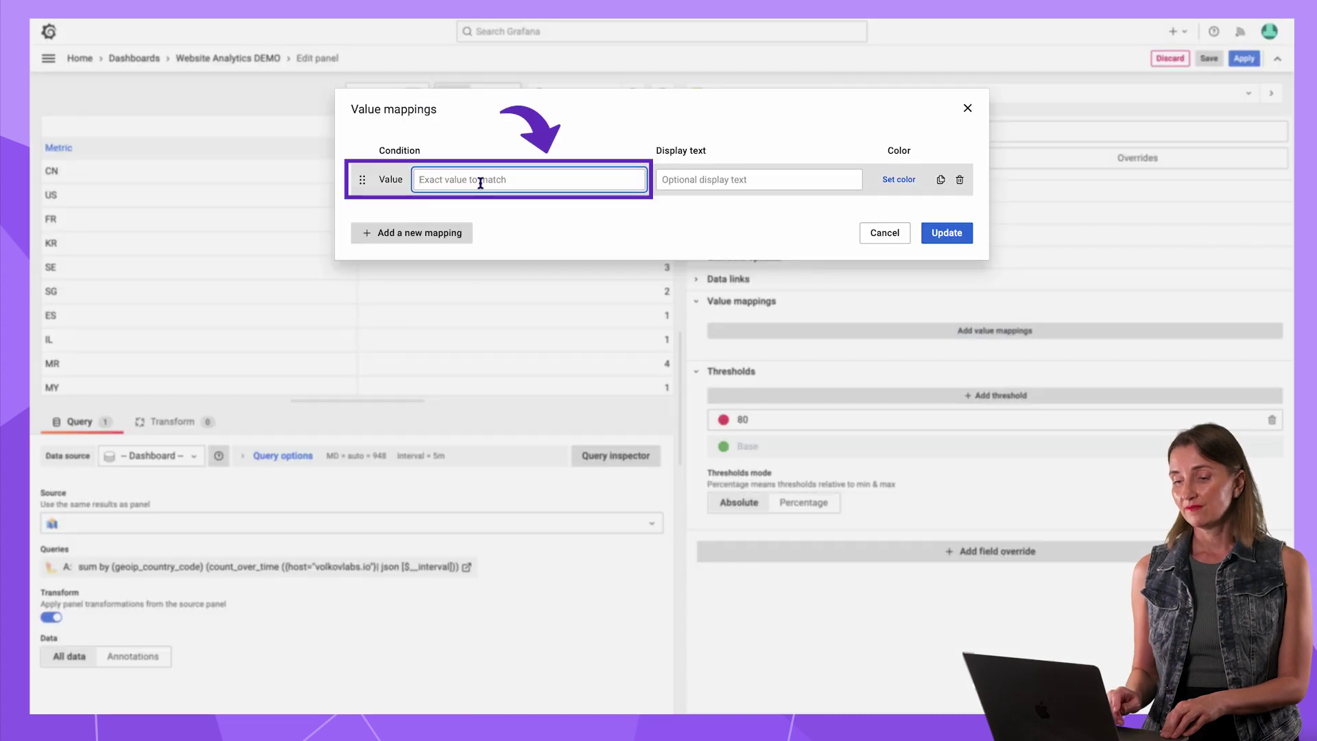
text(US)
key(Tab)
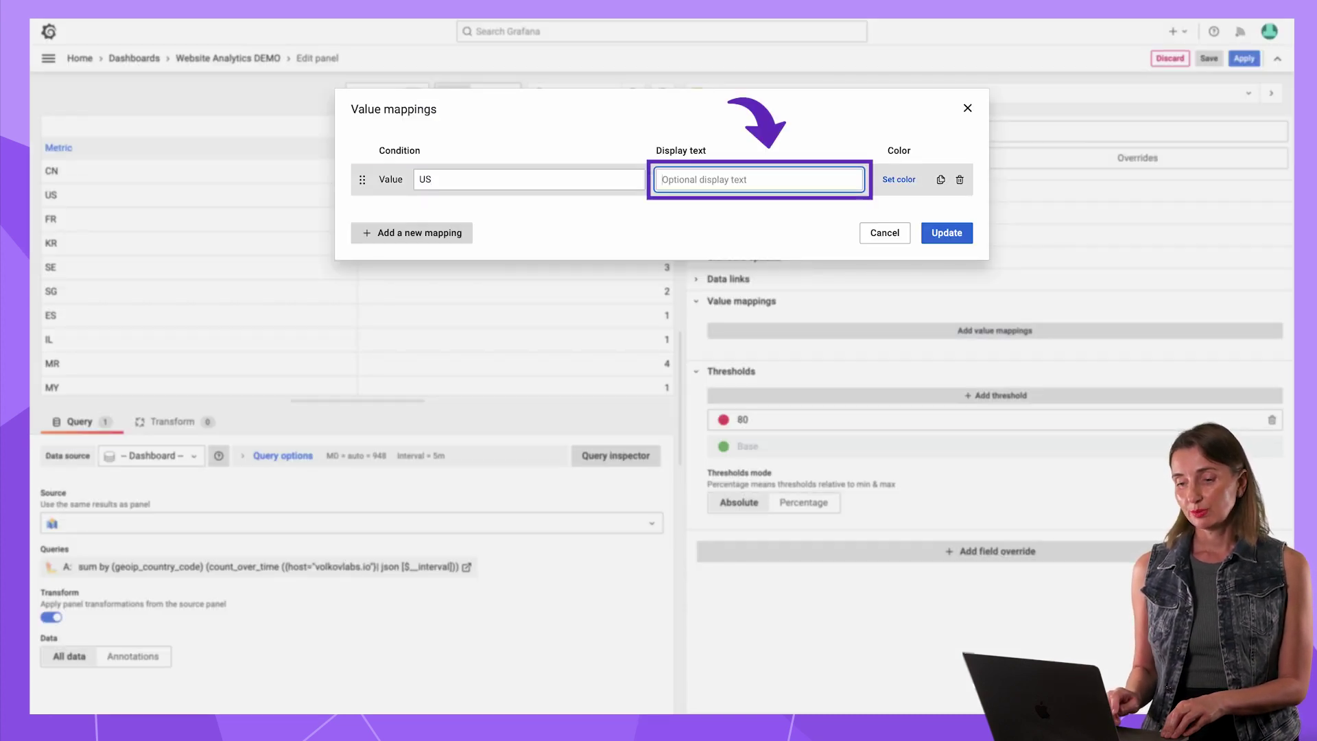
text(United States)
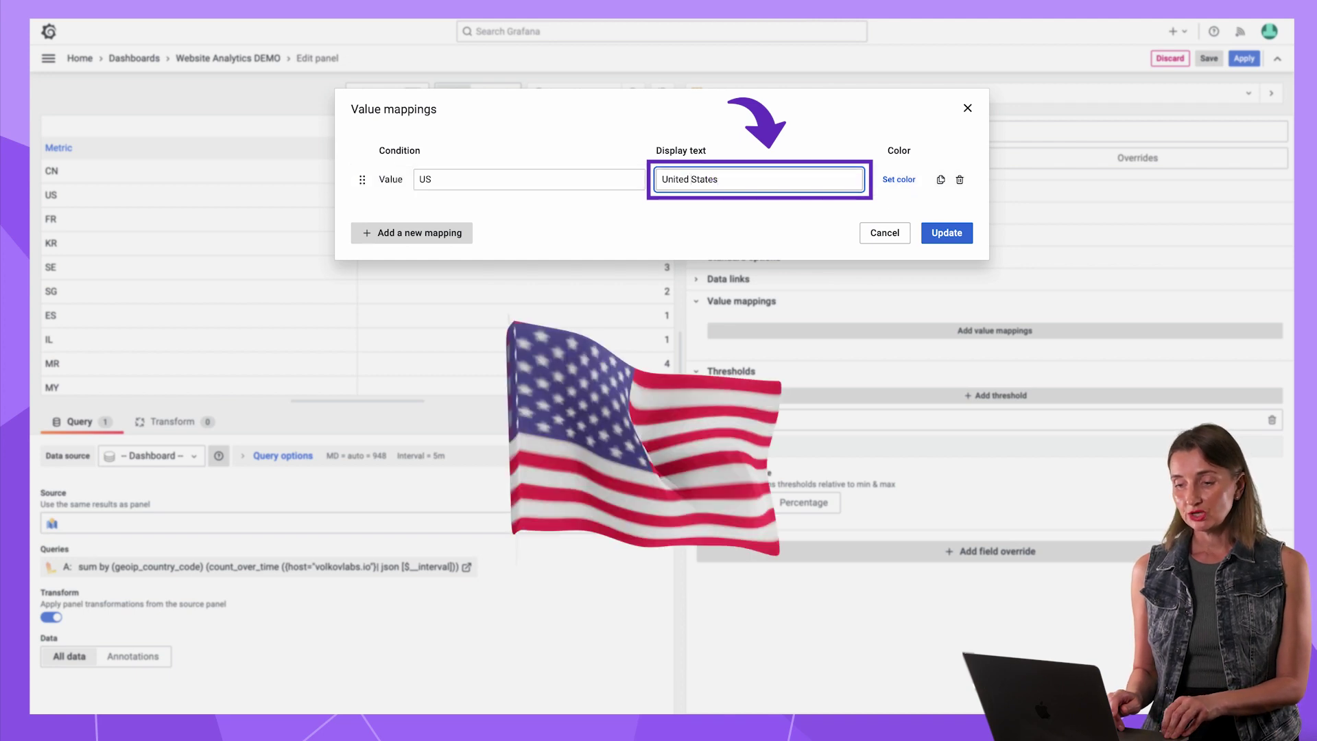
key(Home)
text(🇺🇸)
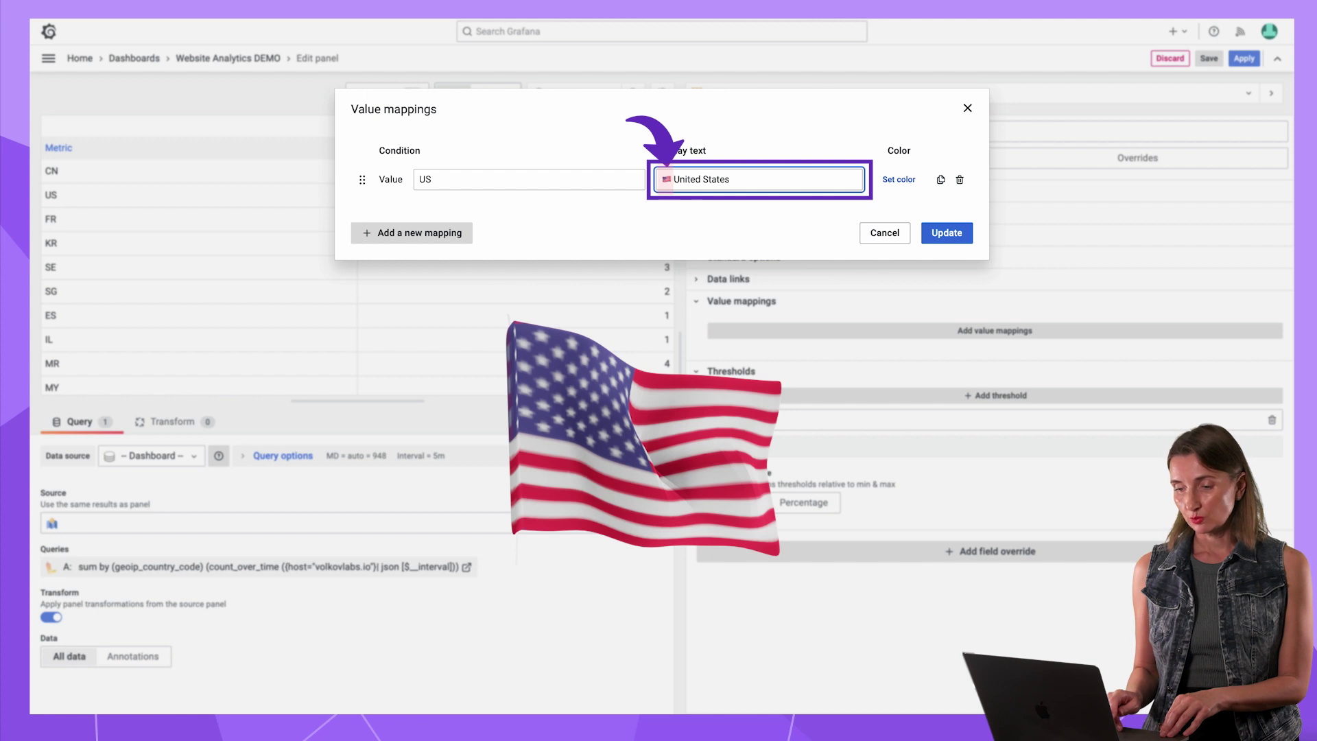
- Add value mapping rows for the codes AD, AE, AF, AM, AP and AR
click(412, 233)
text(AD)
click(411, 265)
text(AE)
click(412, 297)
text(AF)
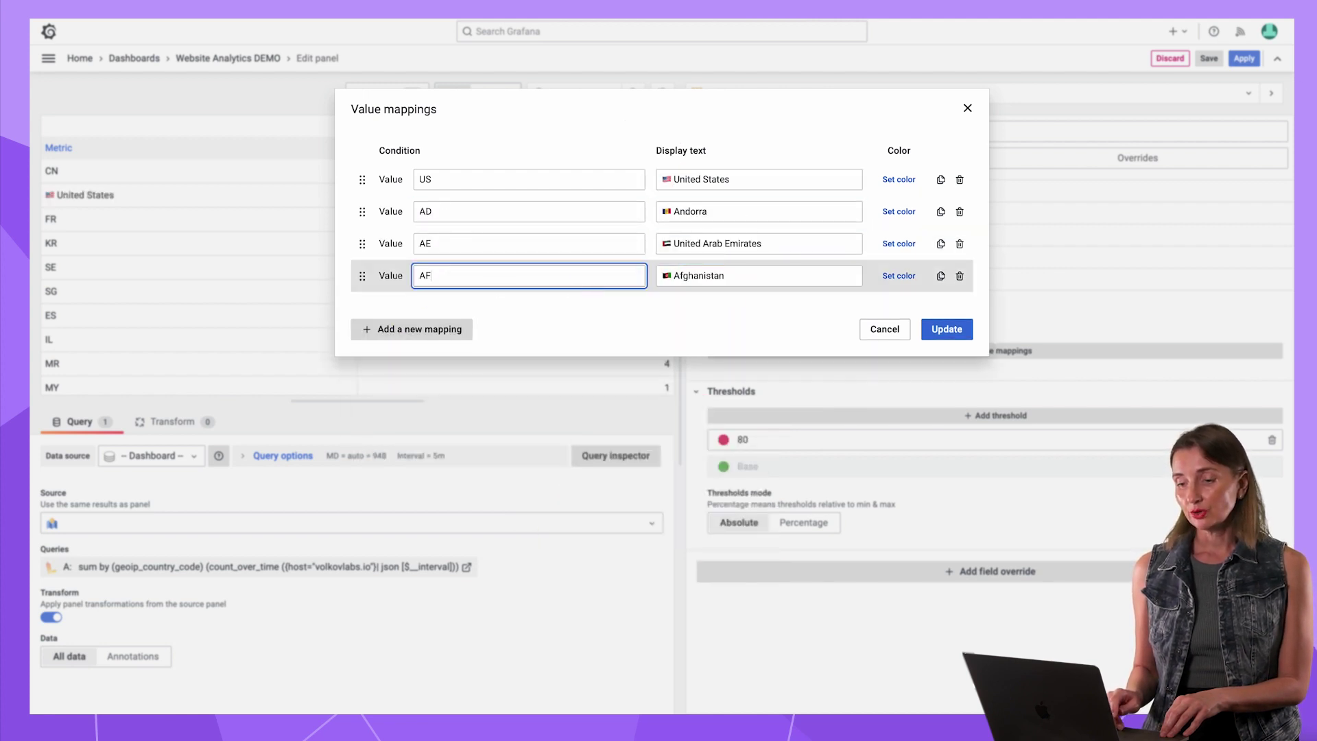
click(412, 329)
text(AM)
click(411, 361)
click(386, 382)
text(AP)
click(412, 393)
text(AR)
- Add mapping rows for AT, AU and Unknown, giving Unknown its display text
click(411, 425)
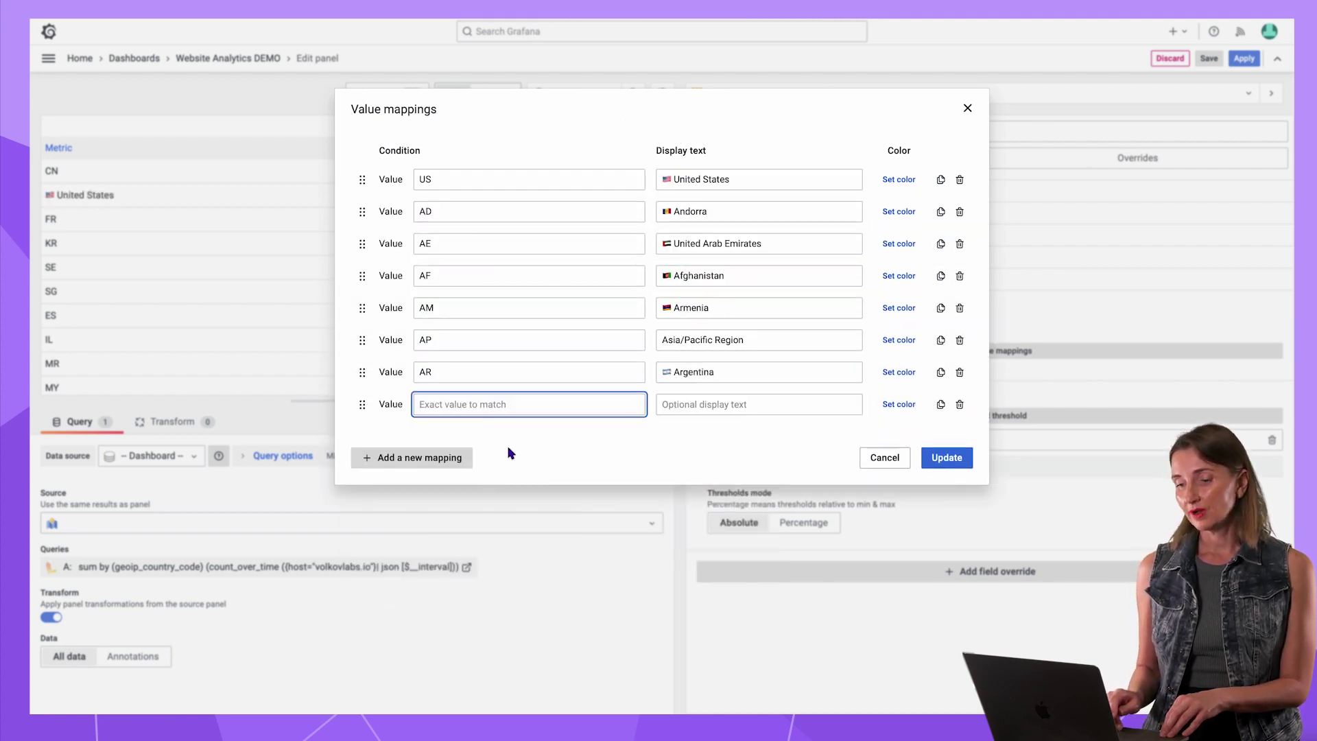
text(AT)
click(412, 457)
click(384, 479)
text(AU)
click(411, 489)
click(384, 511)
text(Unkno)
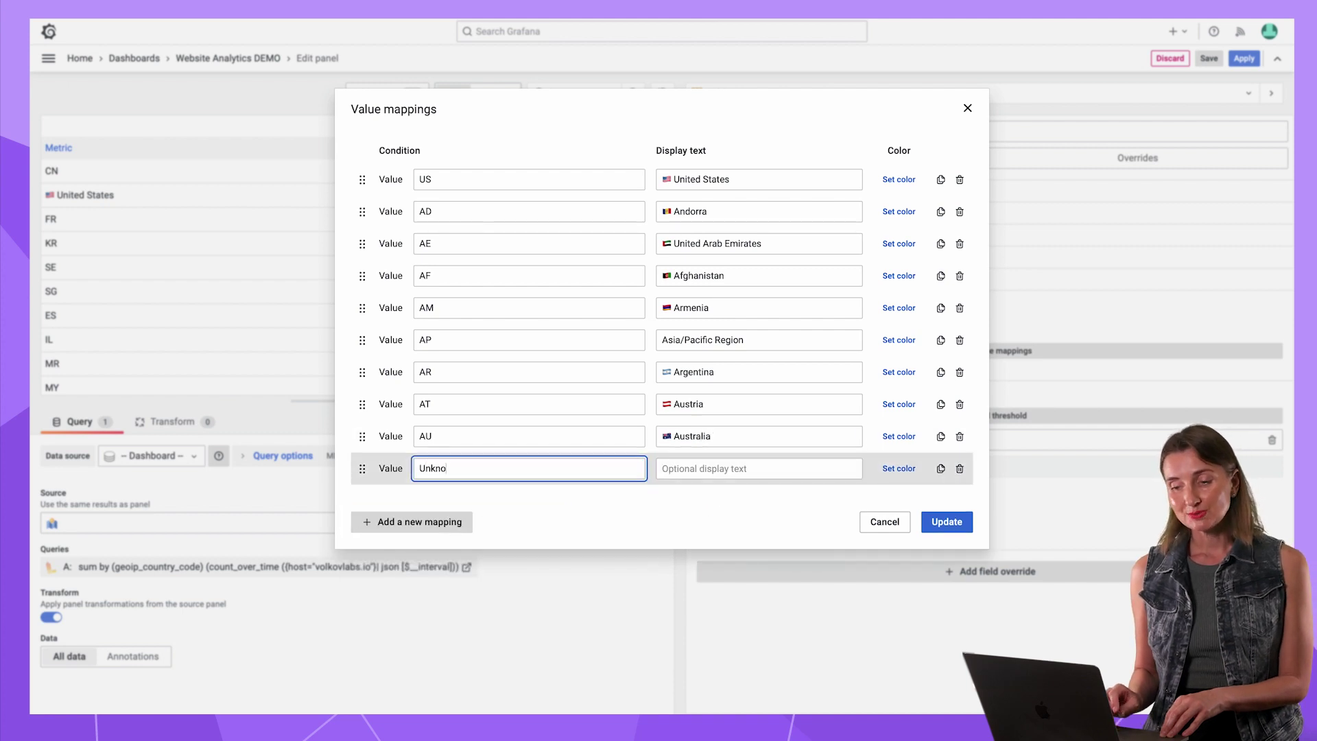
text(wn)
click(705, 469)
text(Unknown)
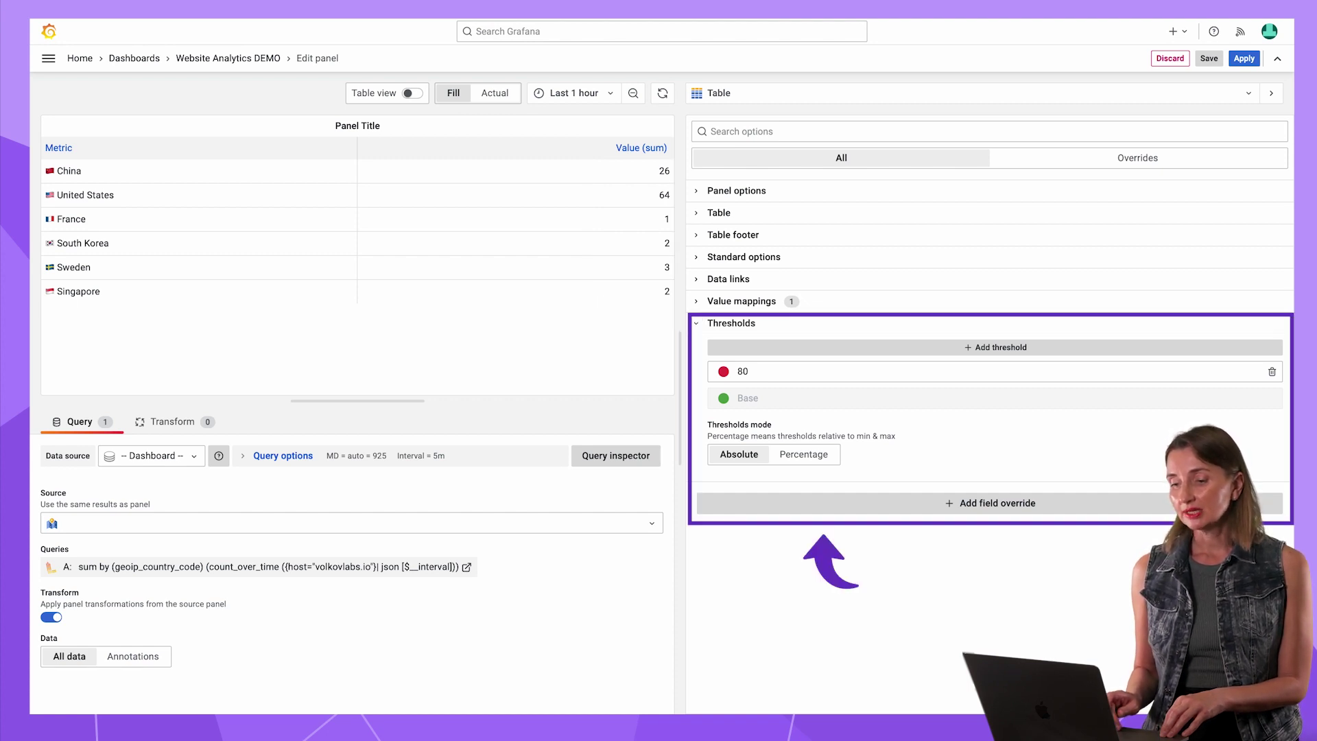
click(983, 508)
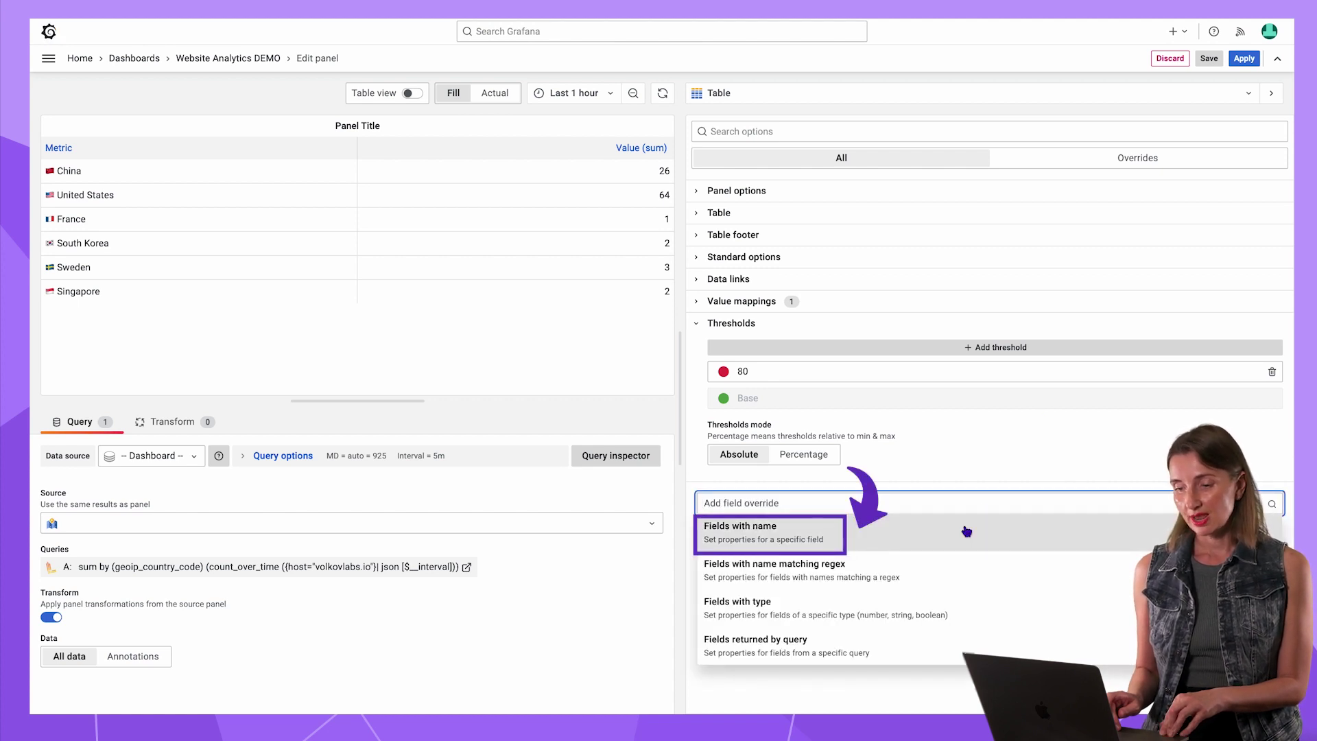
- Override the Value (sum) field to display its cells as gradient gauges
click(966, 531)
click(958, 533)
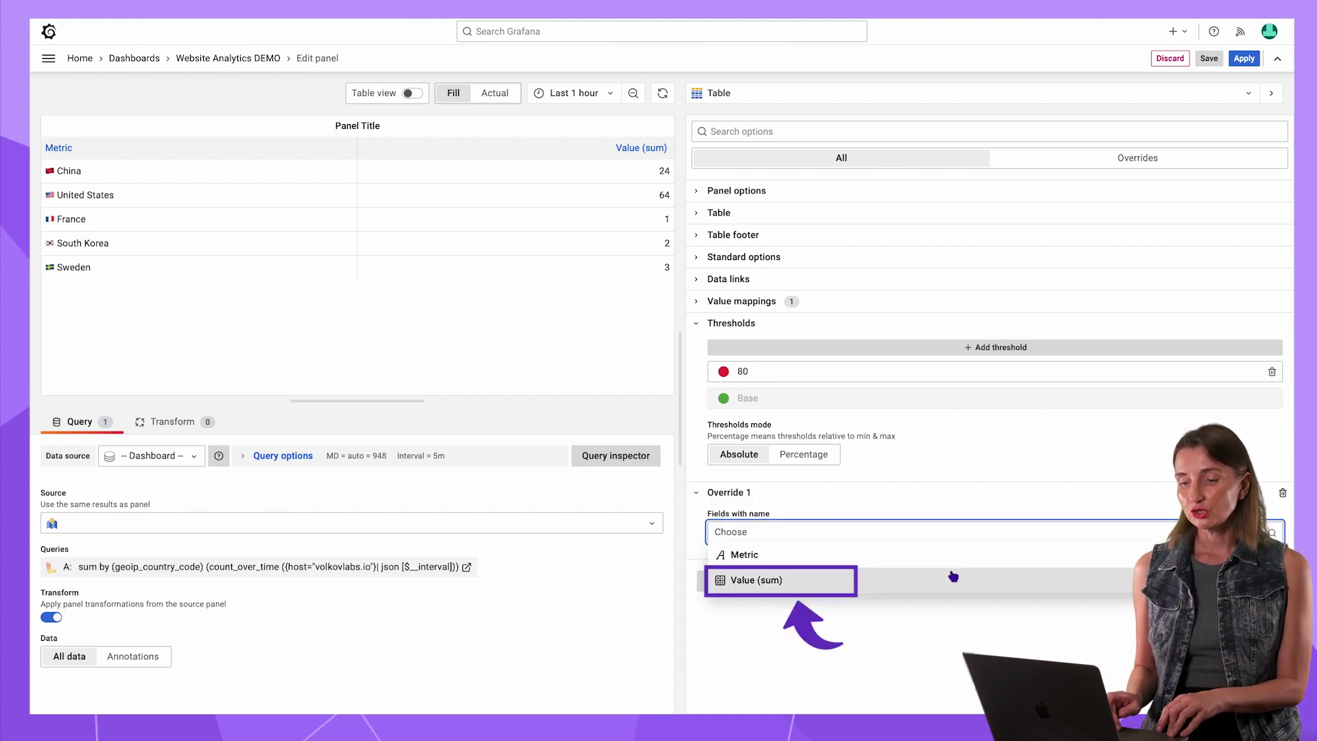
click(953, 578)
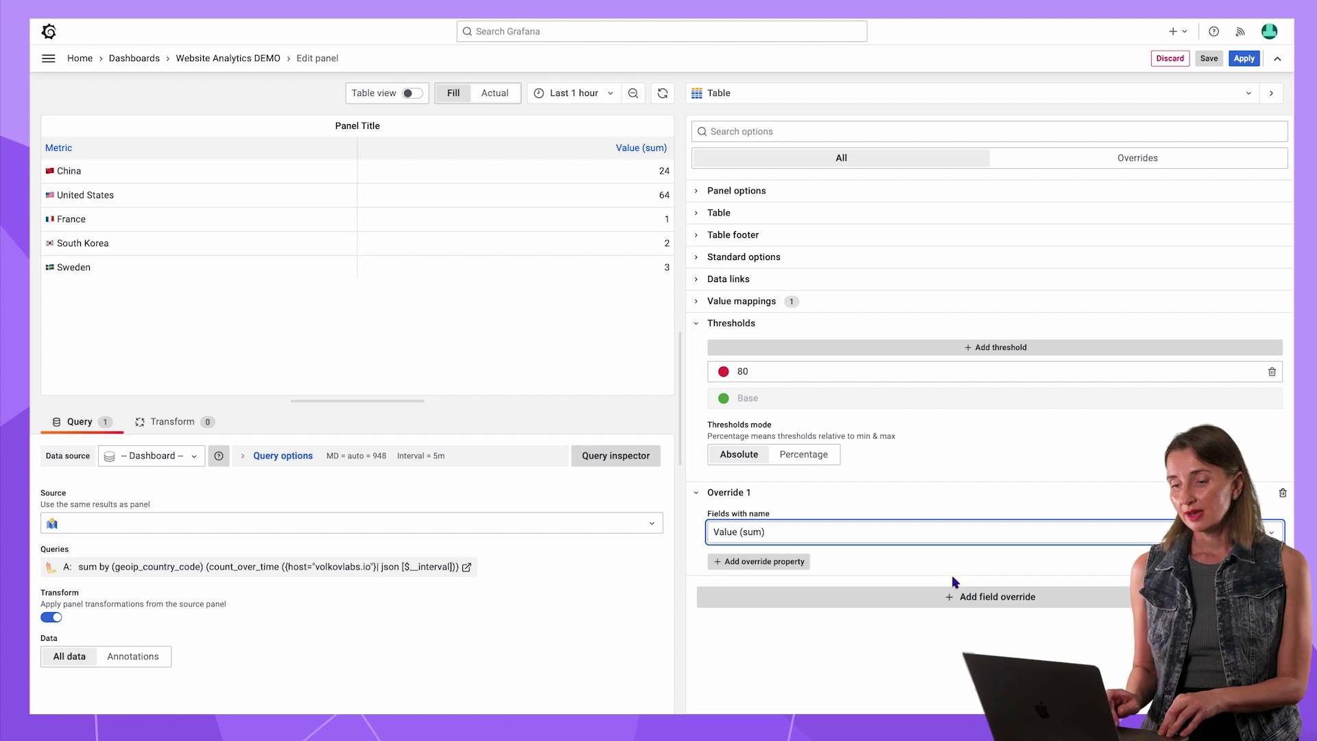
click(793, 562)
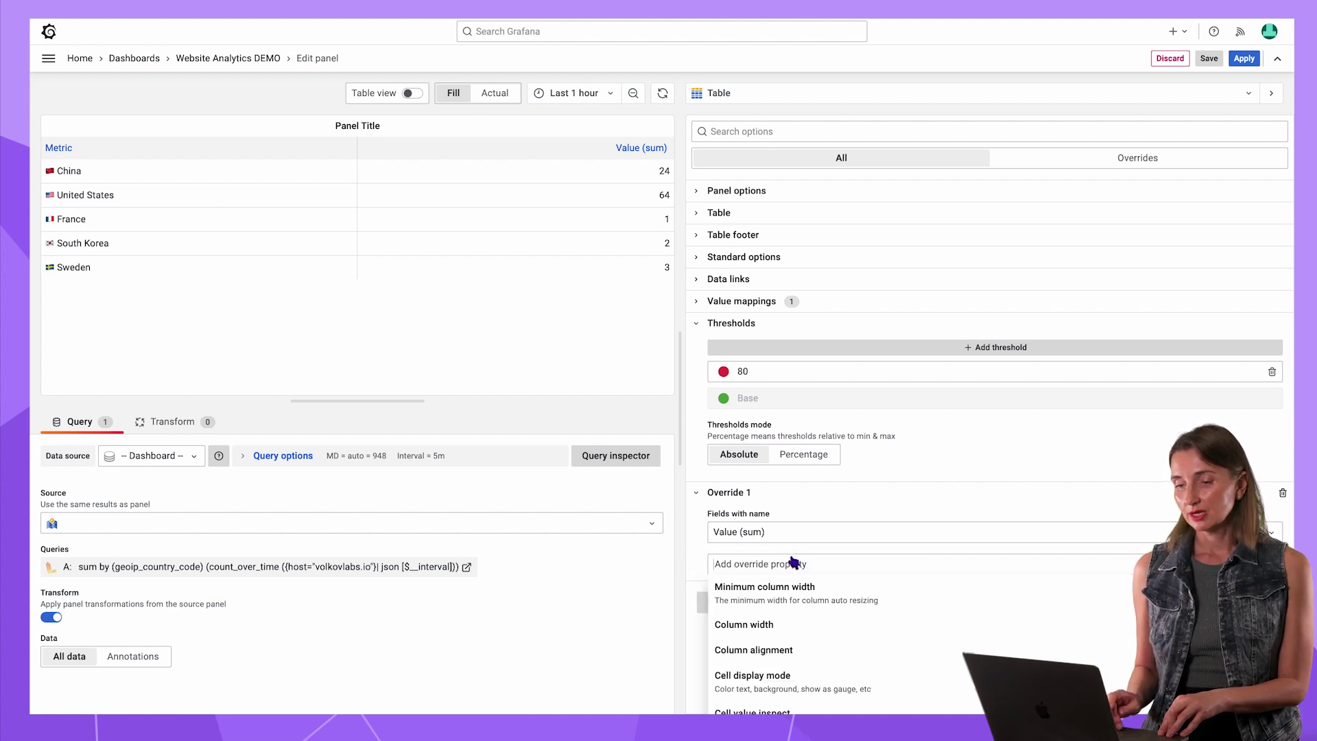
click(812, 678)
click(845, 594)
scroll(882, 635, down, 2)
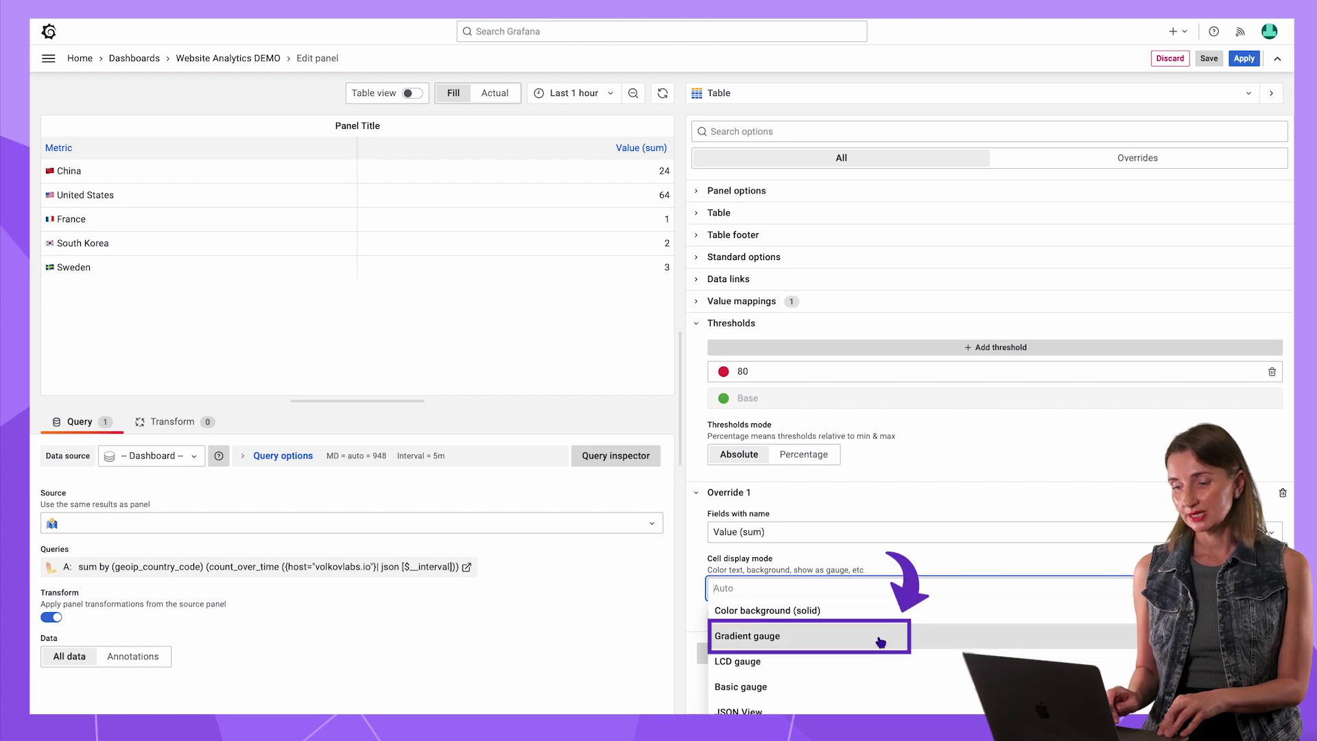
click(880, 642)
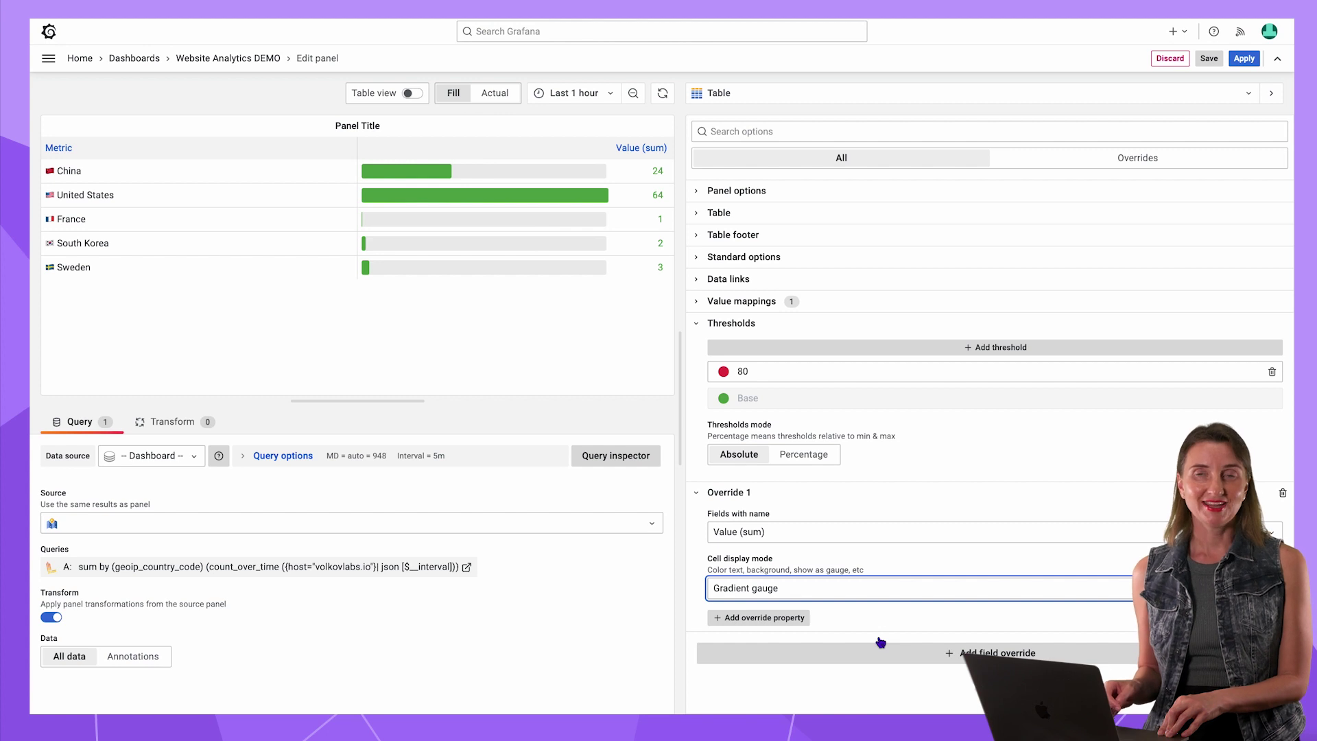
- Give the Value (sum) override a Blue-Purple by value colour scheme
click(757, 618)
scroll(856, 572, down, 5)
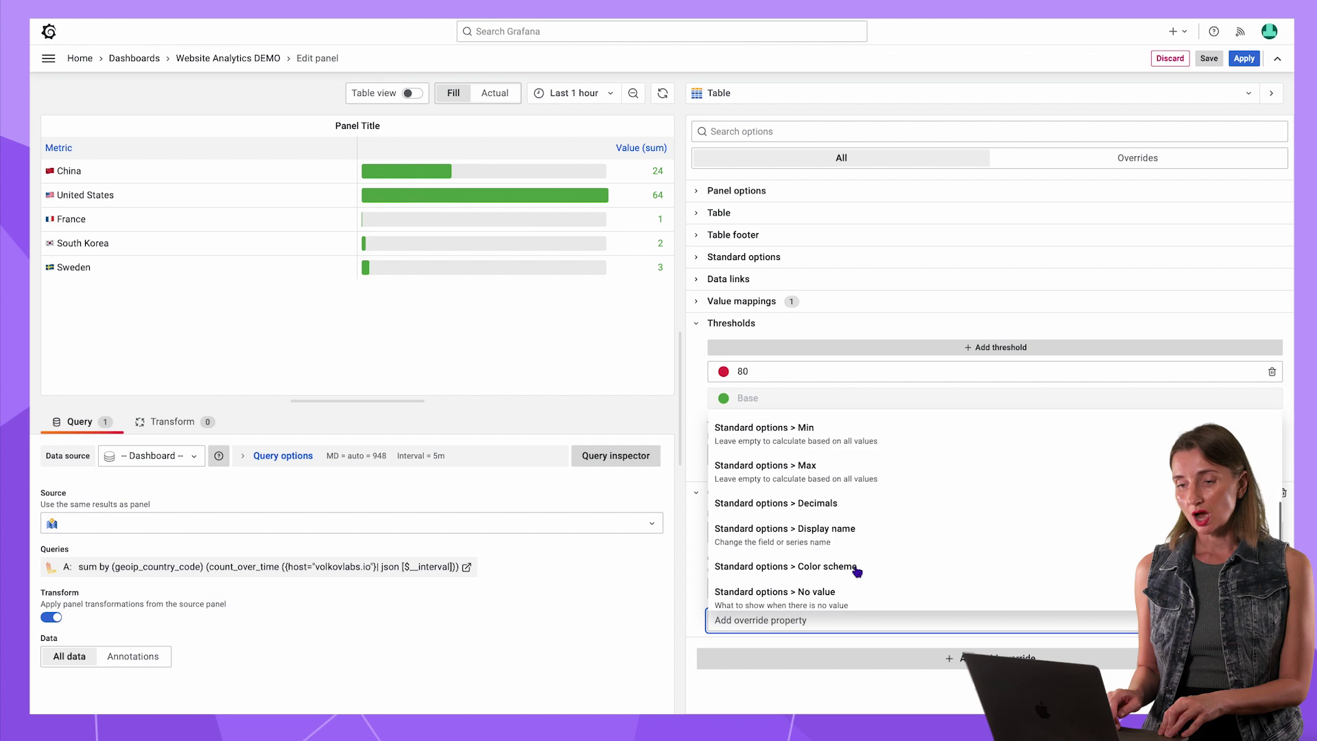
click(858, 566)
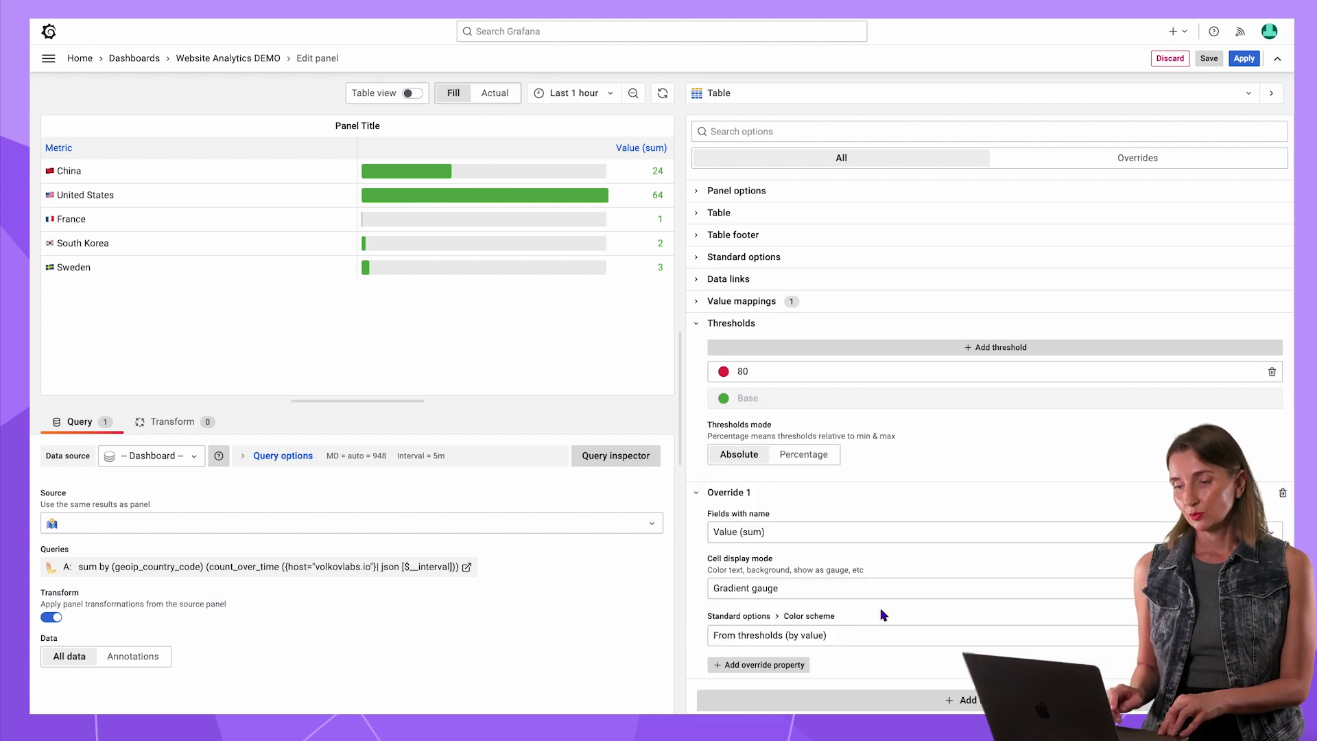
click(882, 612)
scroll(913, 607, down, 2)
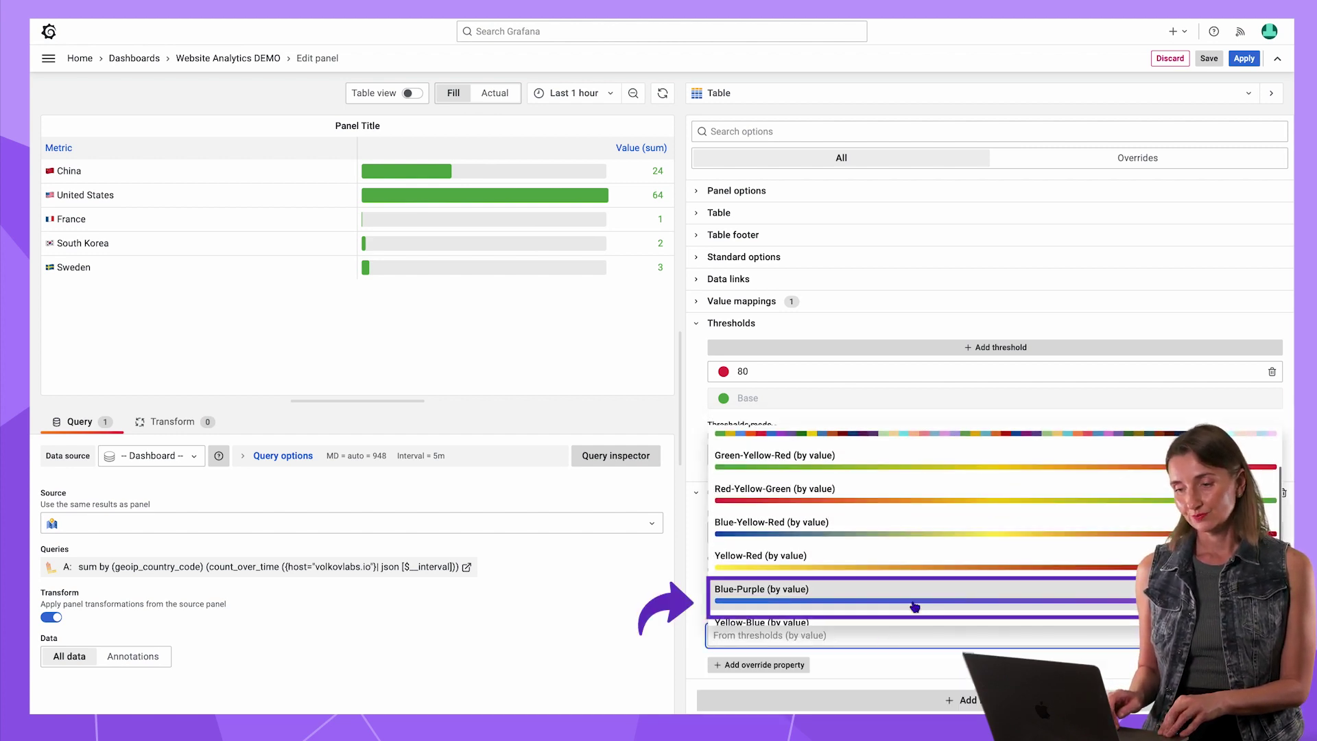
click(914, 604)
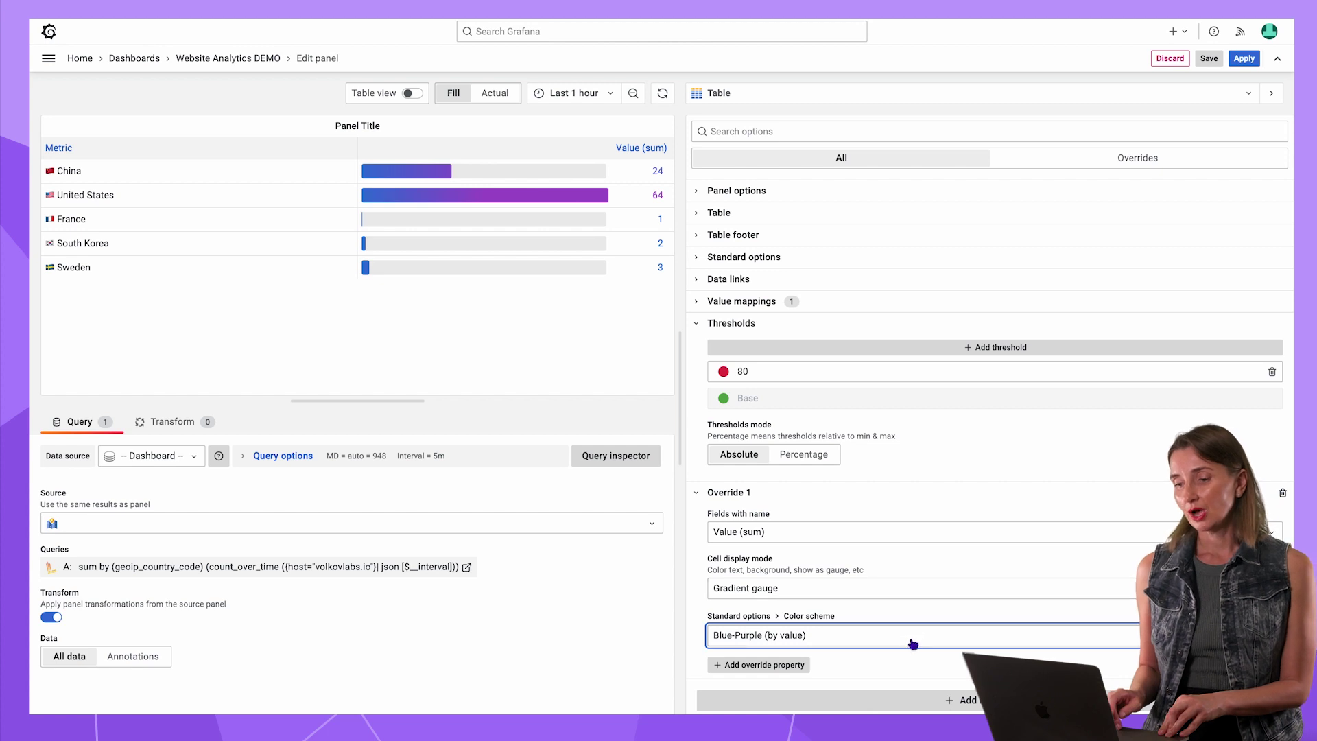
- Add a column width of 200 to the Value (sum) override
click(794, 667)
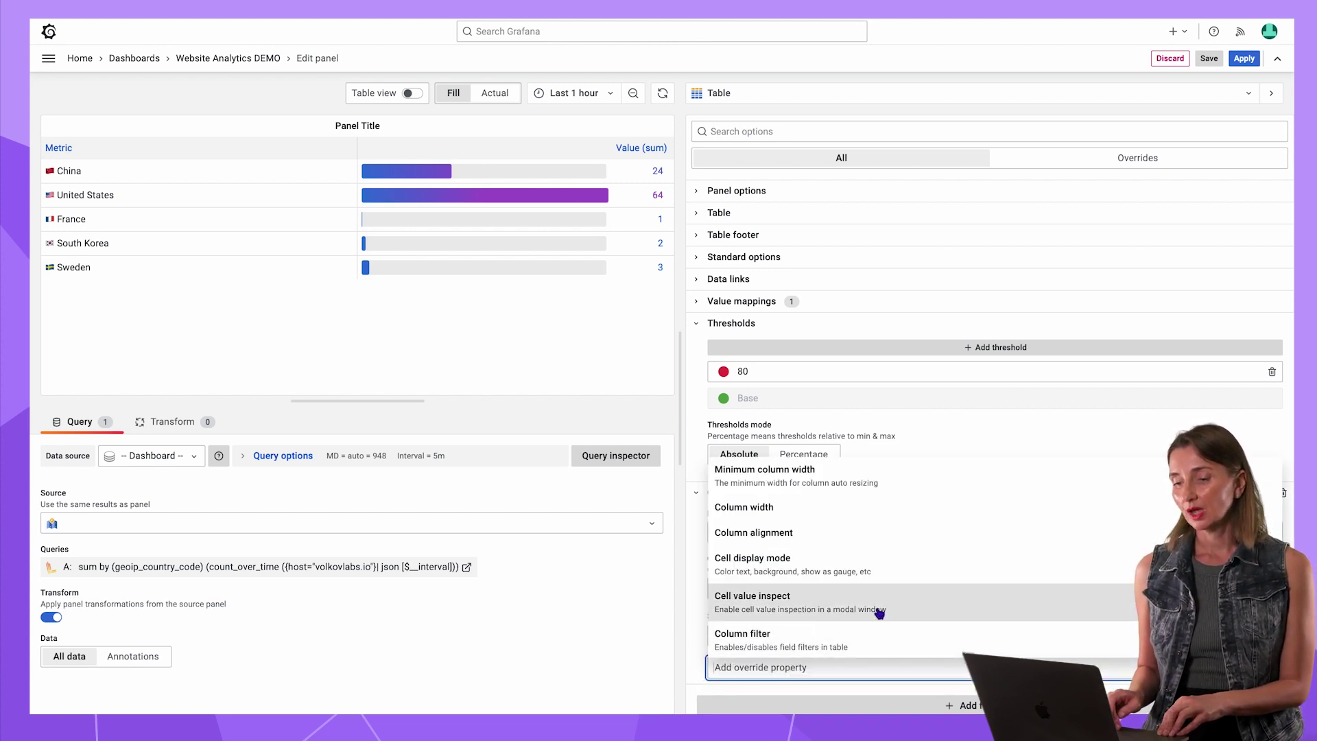
click(895, 516)
click(784, 688)
text(200)
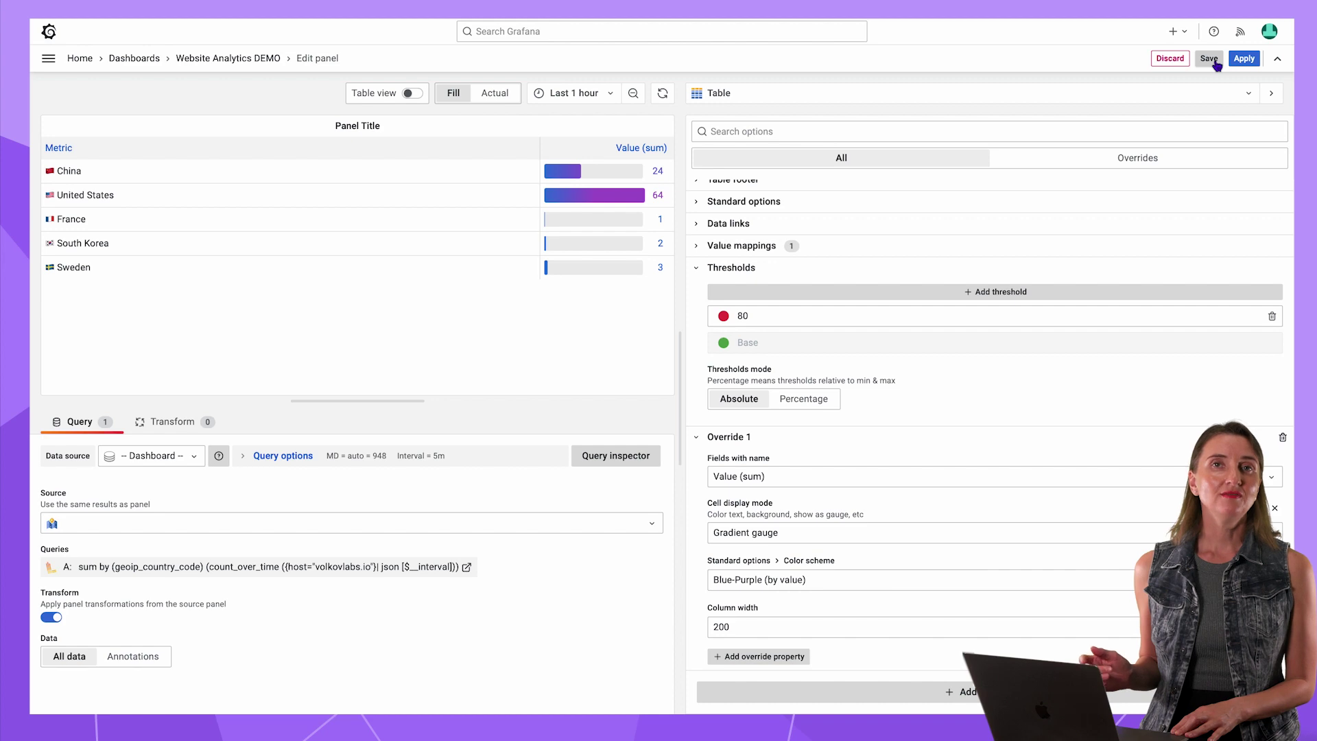
- Apply the panel and move the narrowed country table to the right of the map
click(1244, 58)
drag(370, 101, 989, 262)
drag(1280, 412, 969, 433)
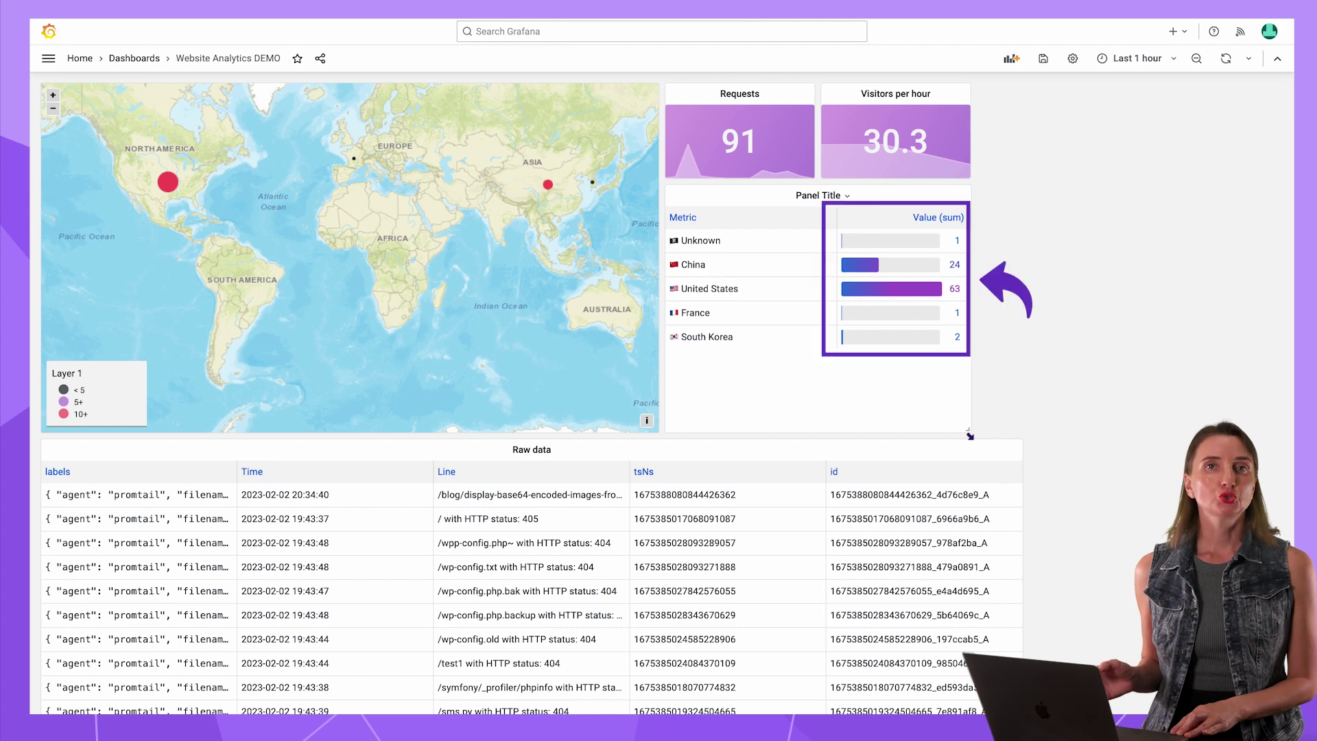
- Sort the country table by Value (sum) descending, apply it, and save the dashboard
click(846, 197)
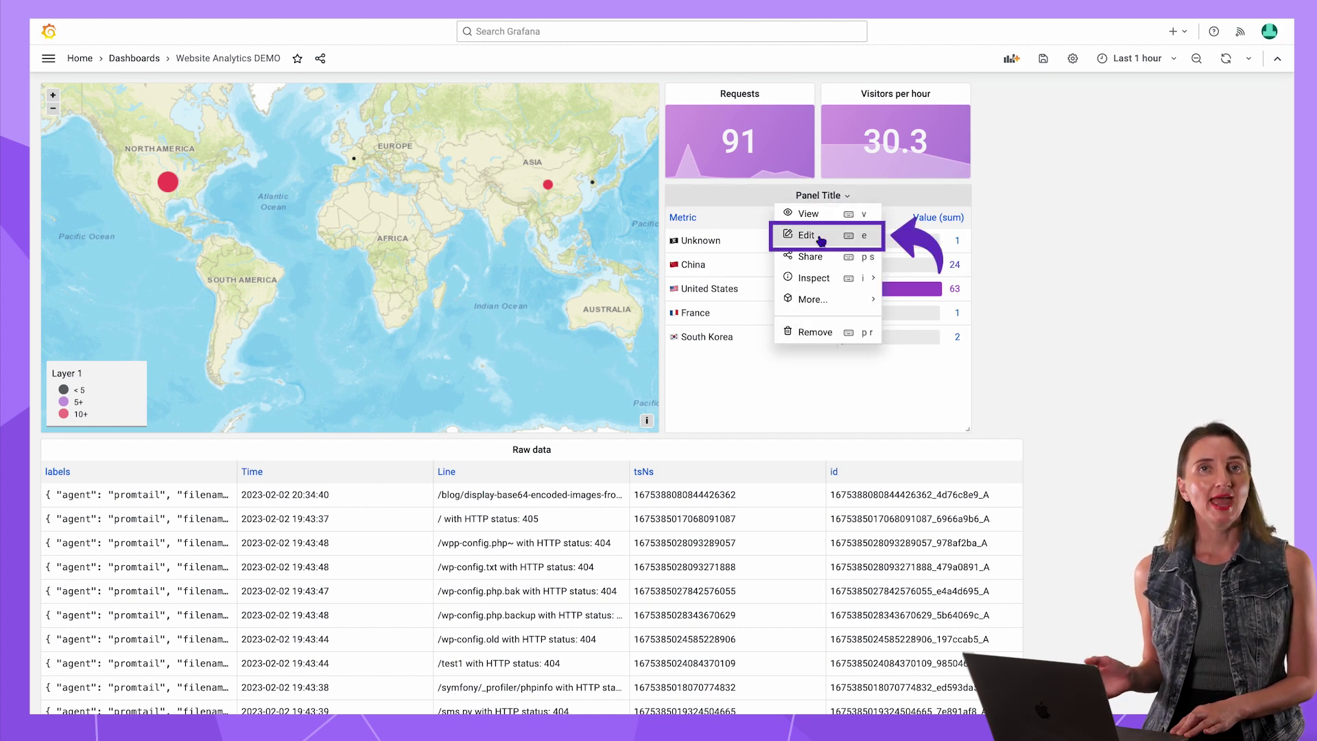
click(806, 235)
click(632, 148)
click(632, 148)
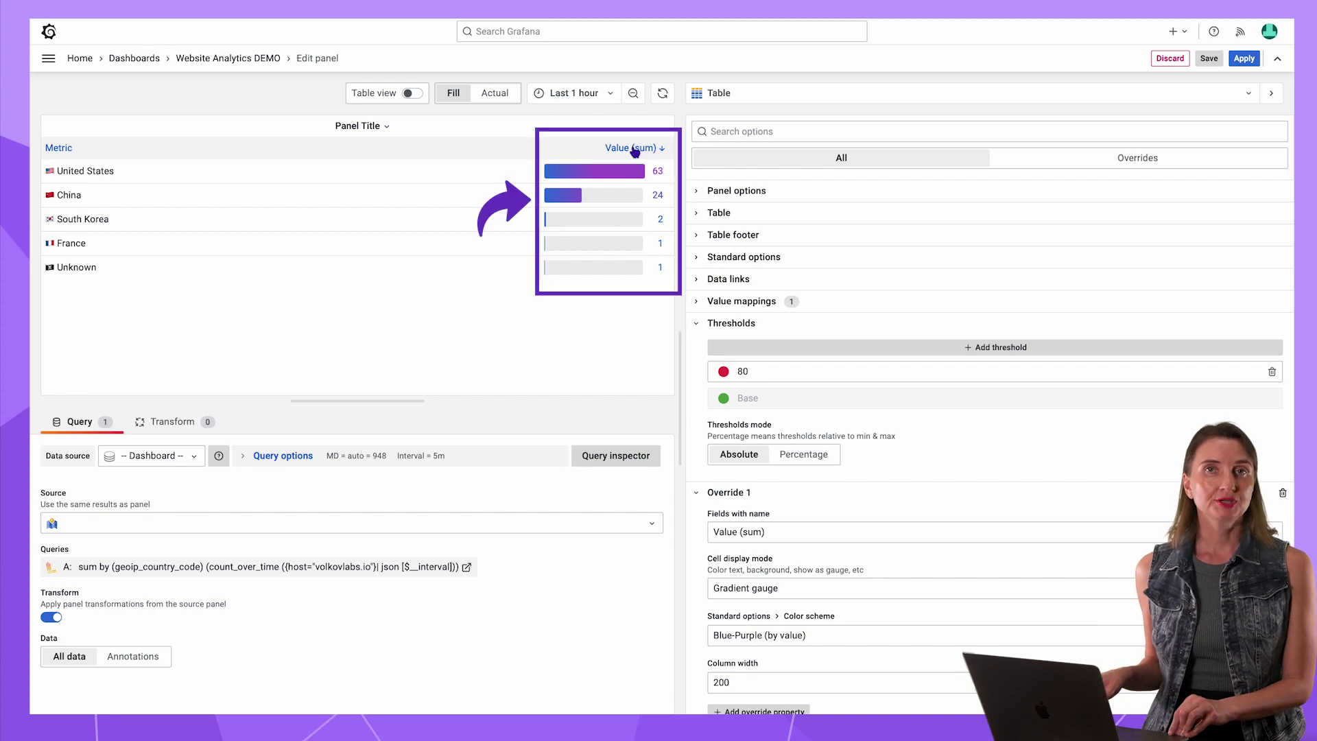
click(1244, 58)
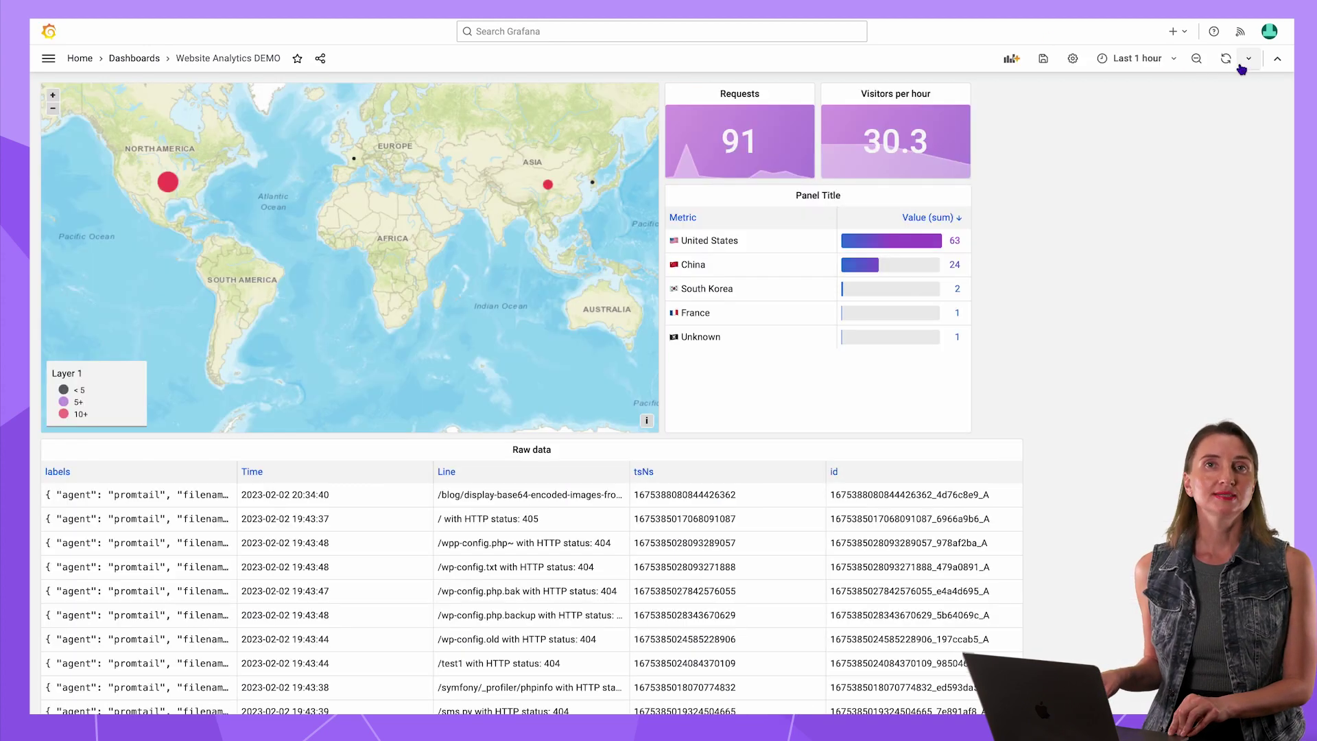
click(1043, 59)
click(880, 251)
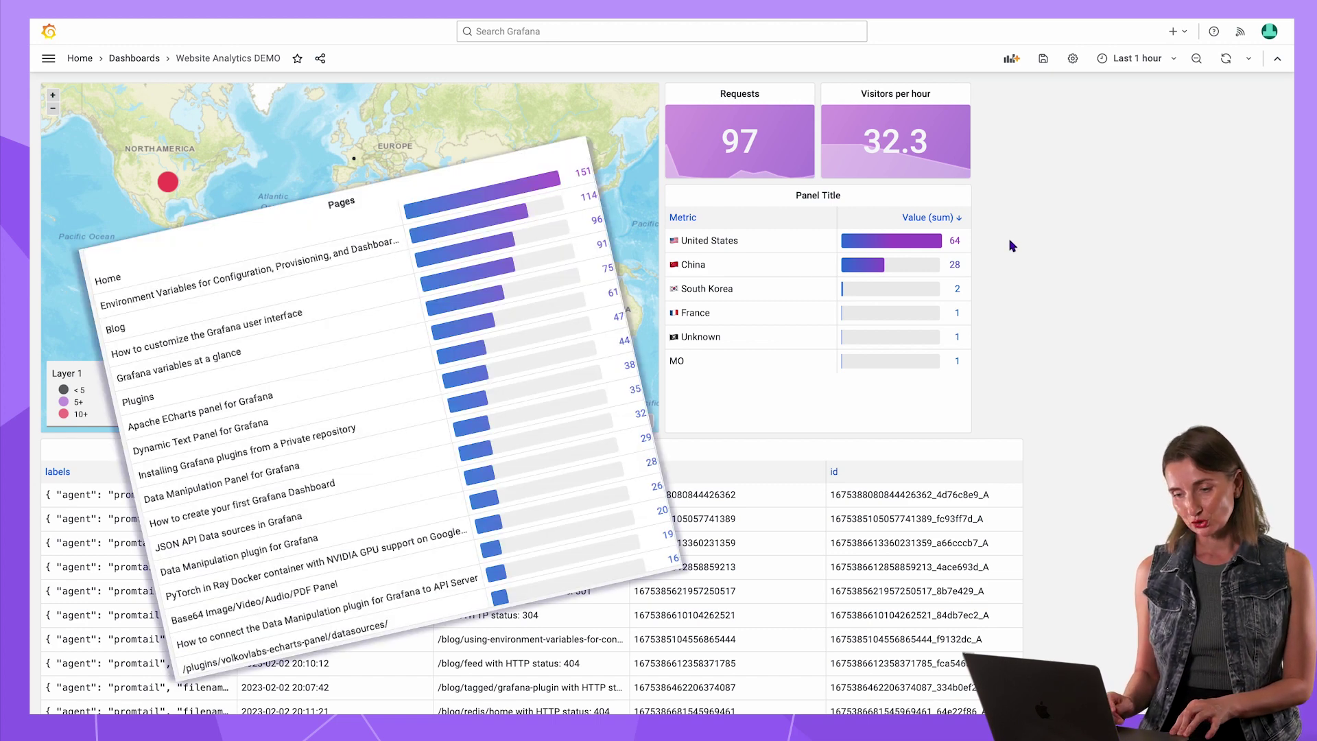
- Duplicate the country table panel and open the copy for editing
click(1009, 245)
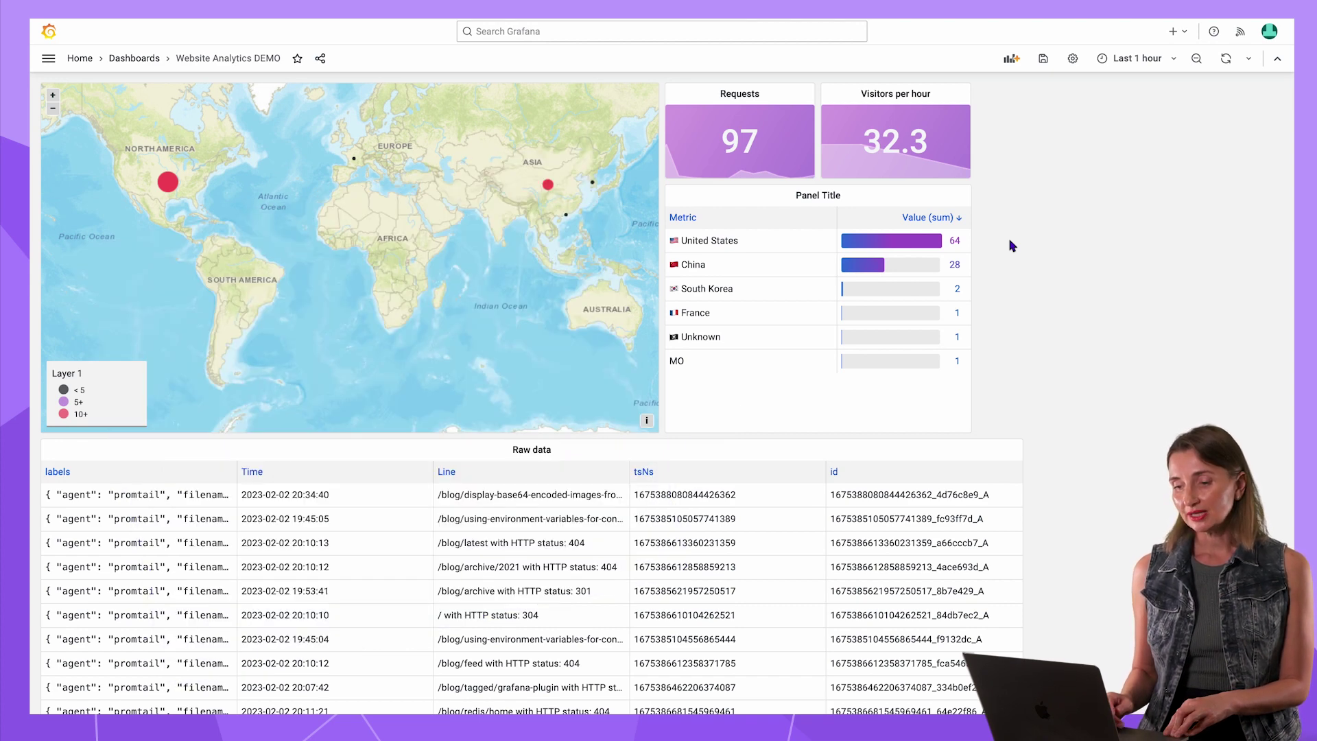
click(820, 195)
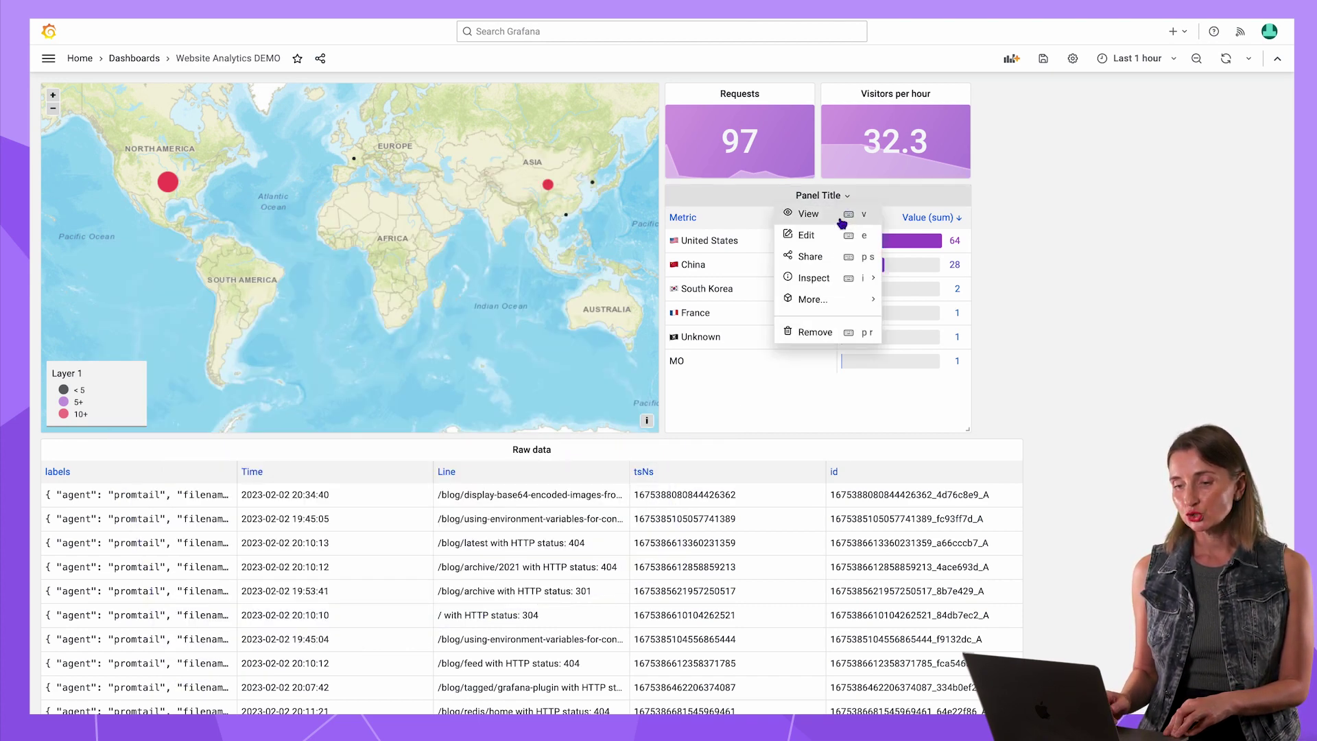
mouse_move(823, 299)
click(921, 308)
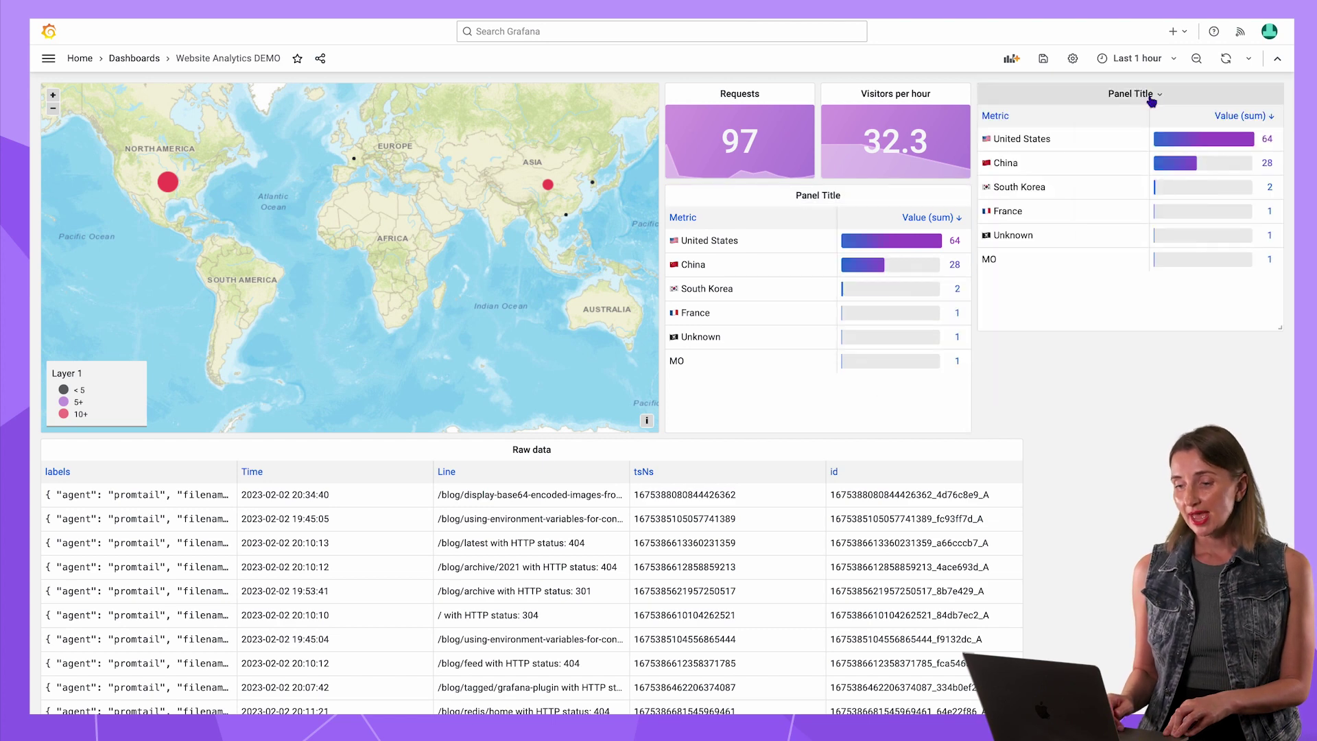
click(1151, 96)
click(1126, 135)
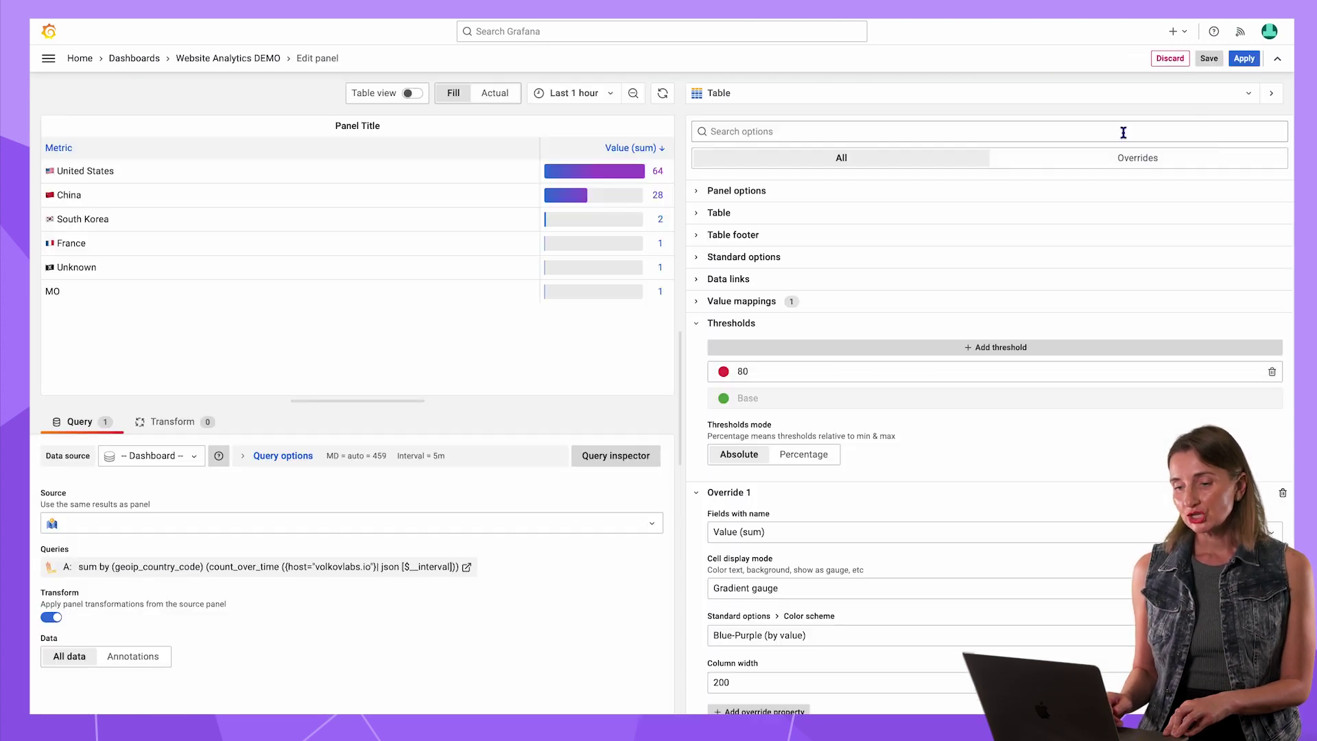
- Switch the copy to Loki with a sum by(request_uri) count_over_time query for status 200
click(198, 456)
click(197, 580)
text(sum by)
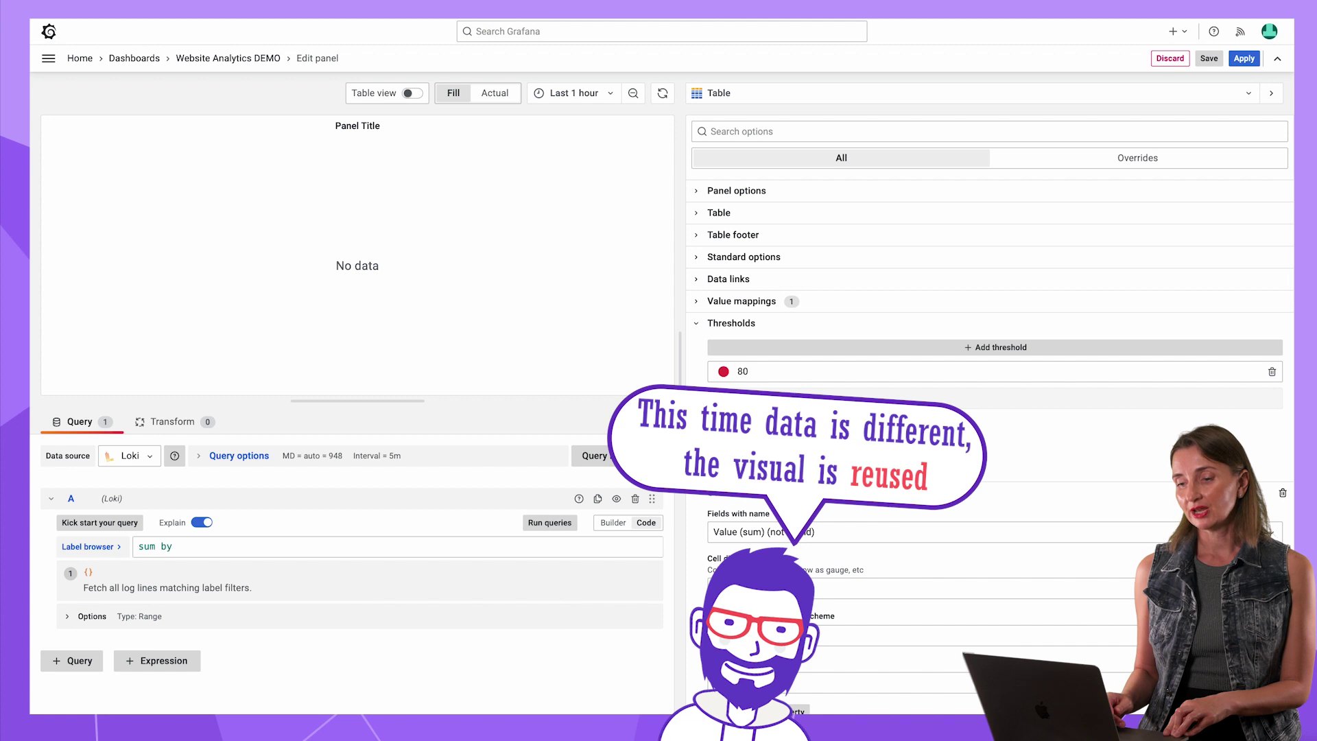
text((request_uri) (count_over_time({)
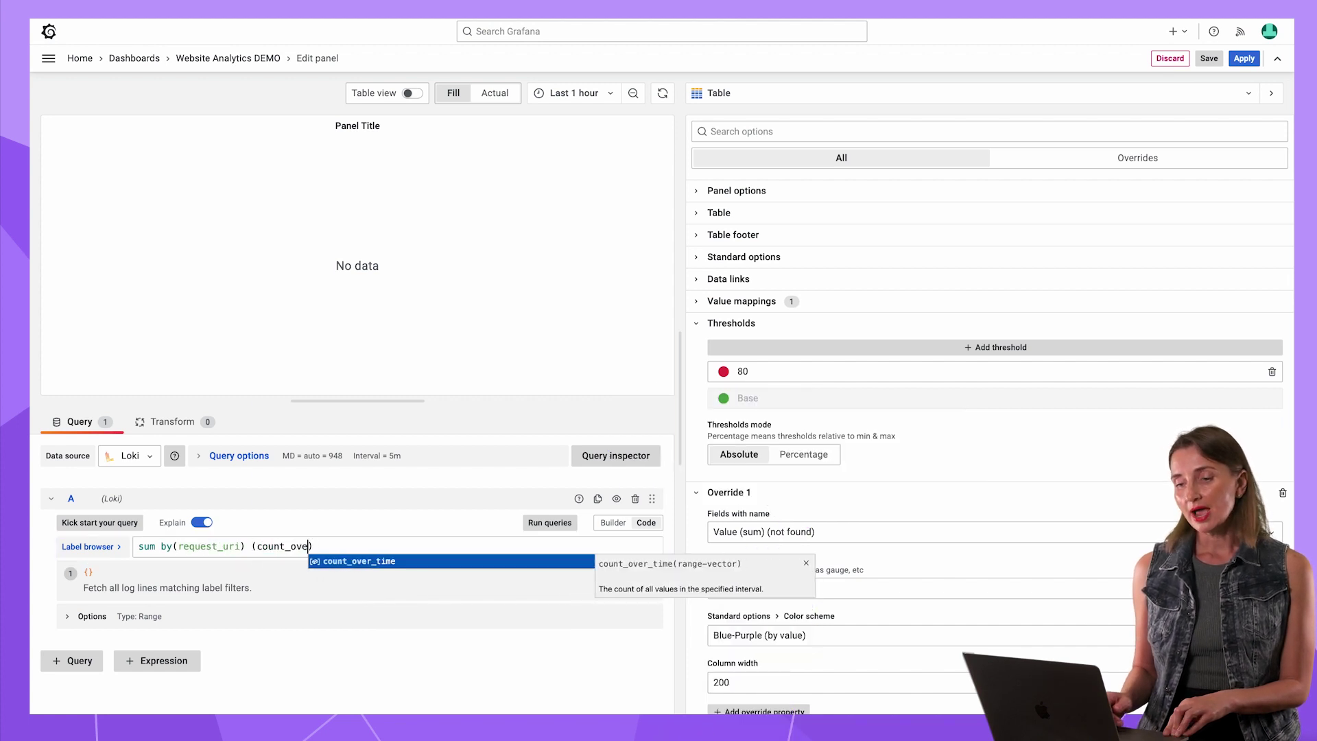
text(host="volkovlabs.io"}| )
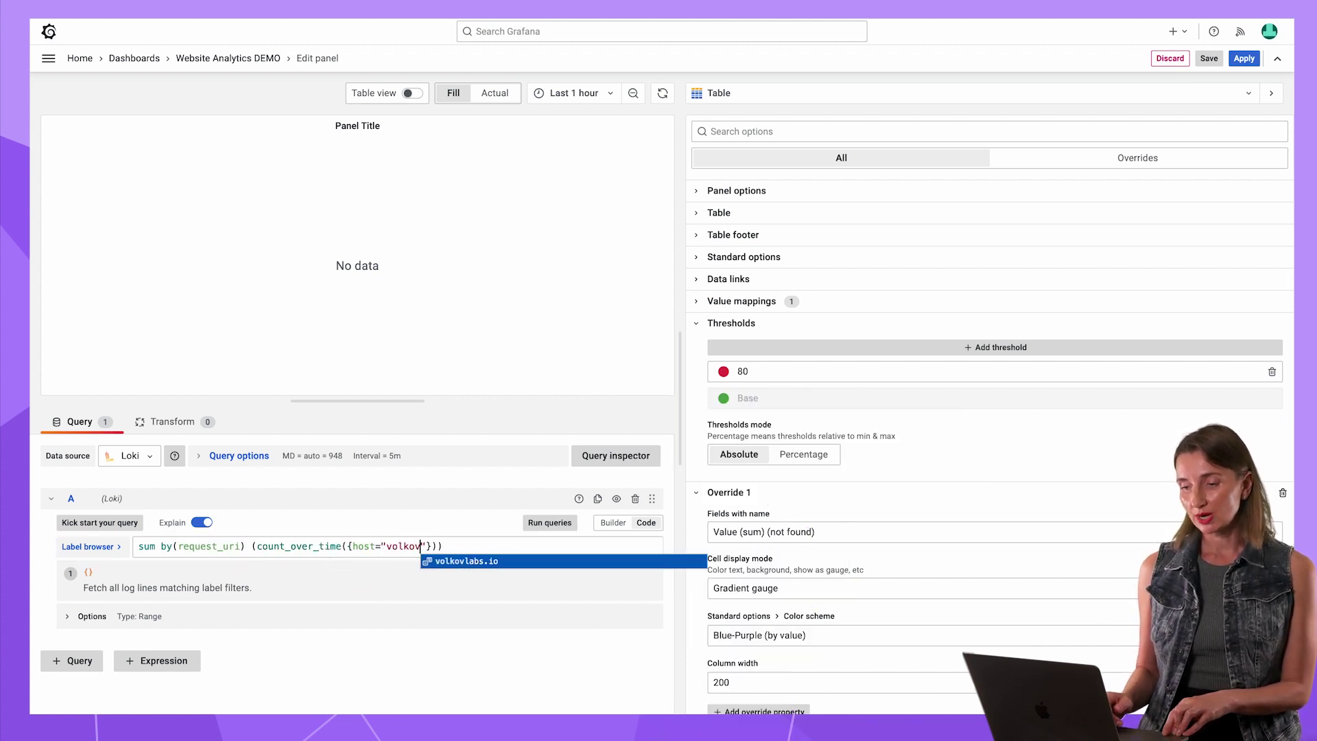
text(json | status = 200 [$)
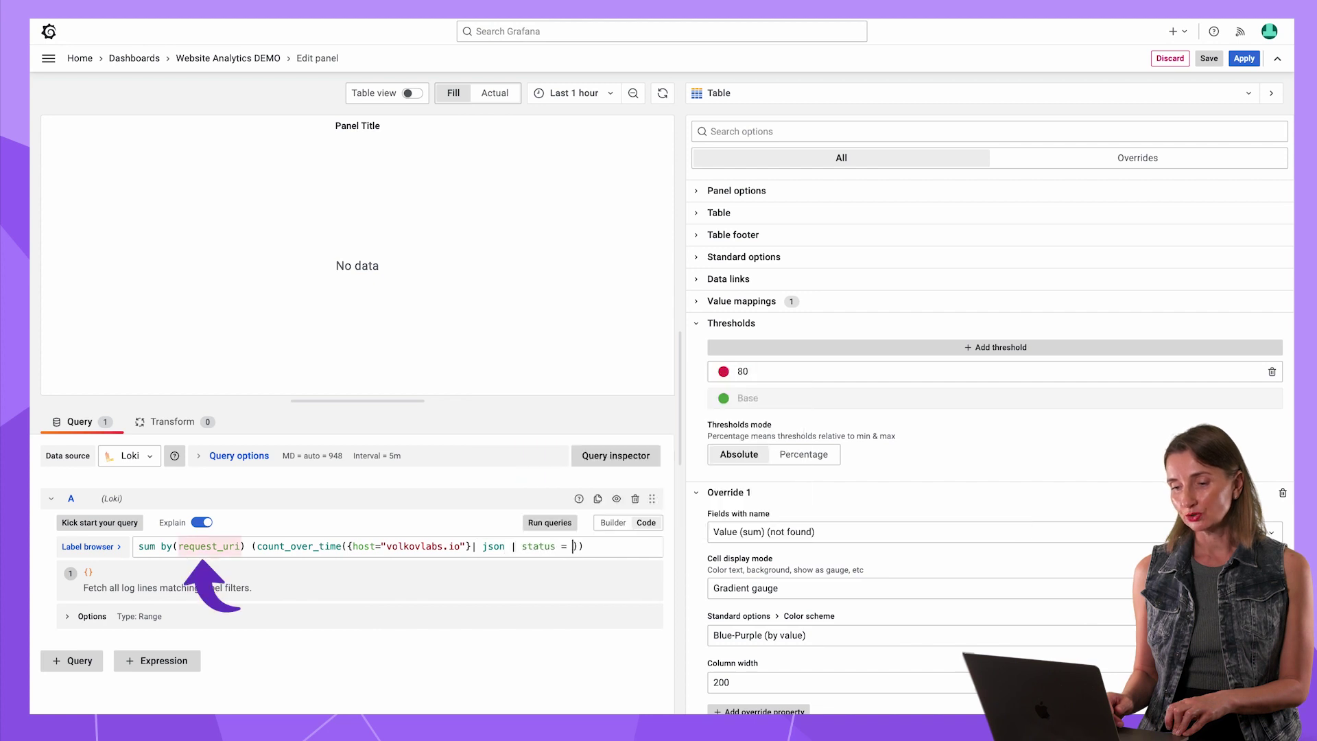
text(__interval)
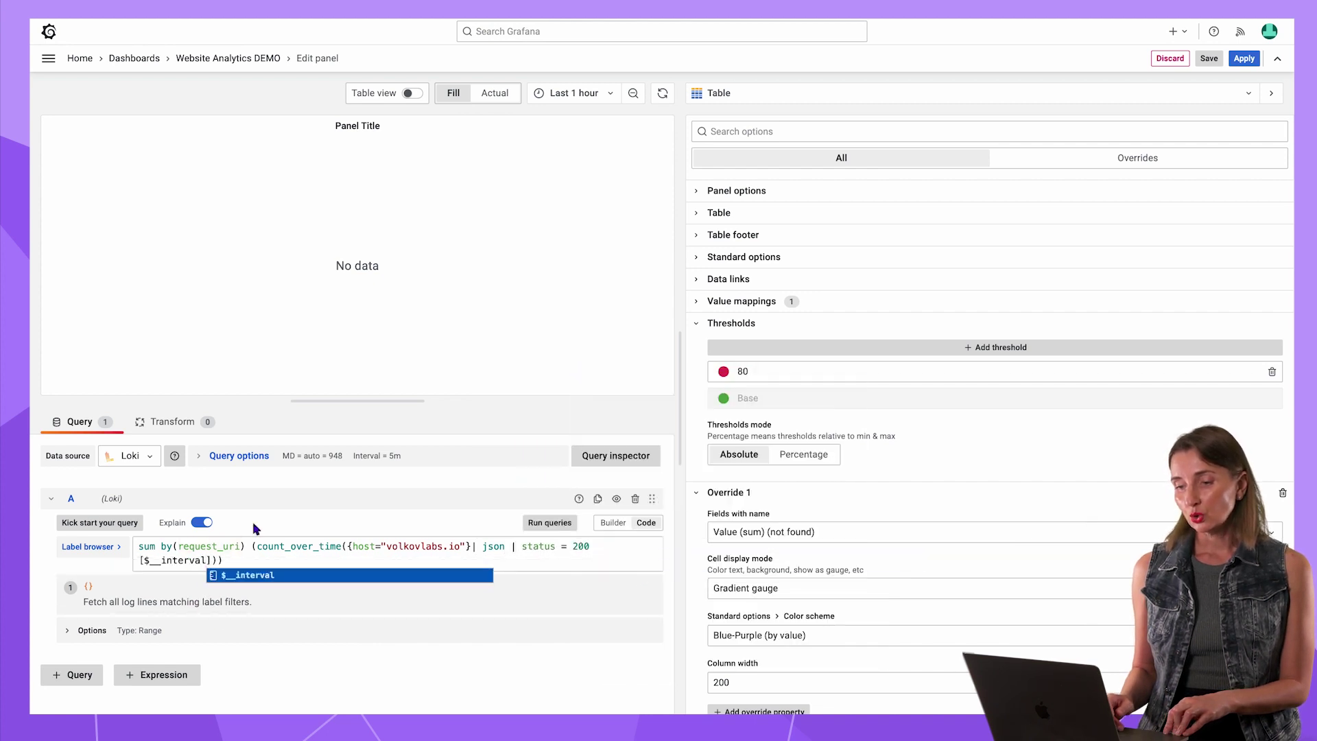
click(255, 528)
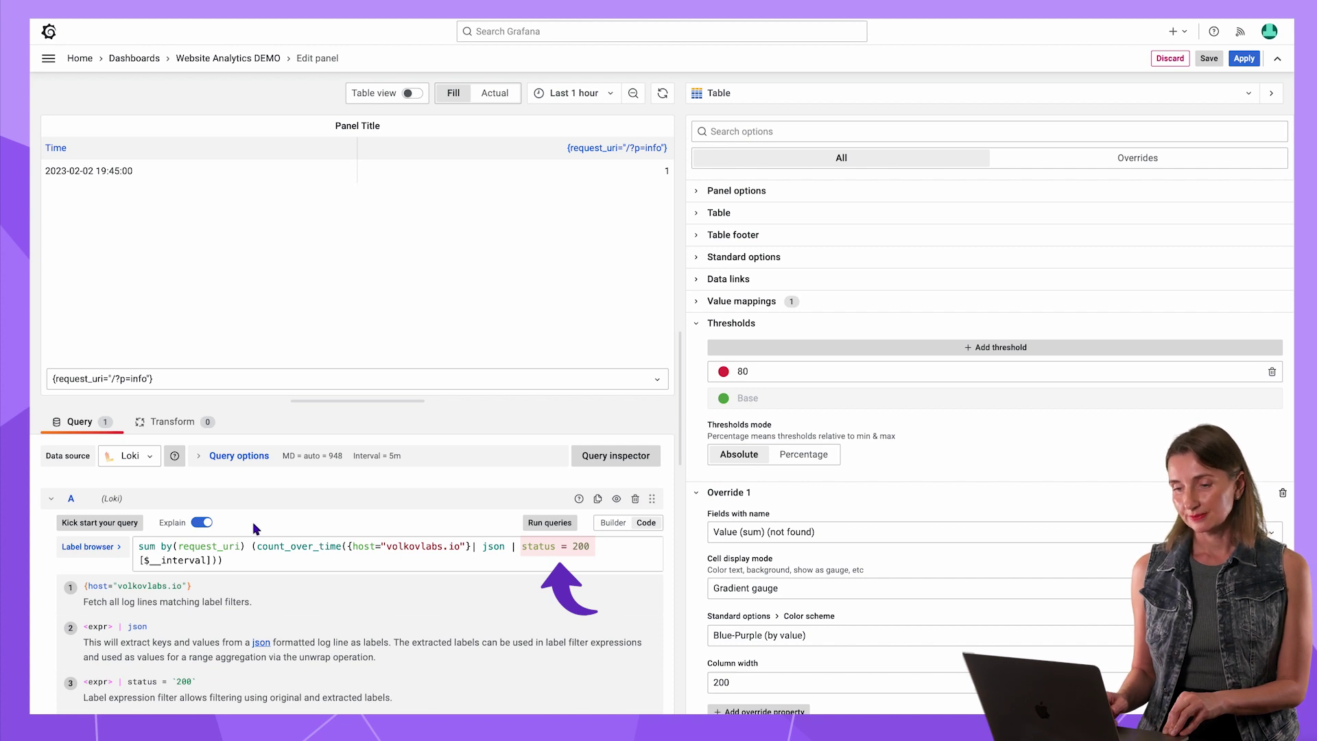
- Set the query's legend format to {{request_uri}}
scroll(255, 528, down, 3)
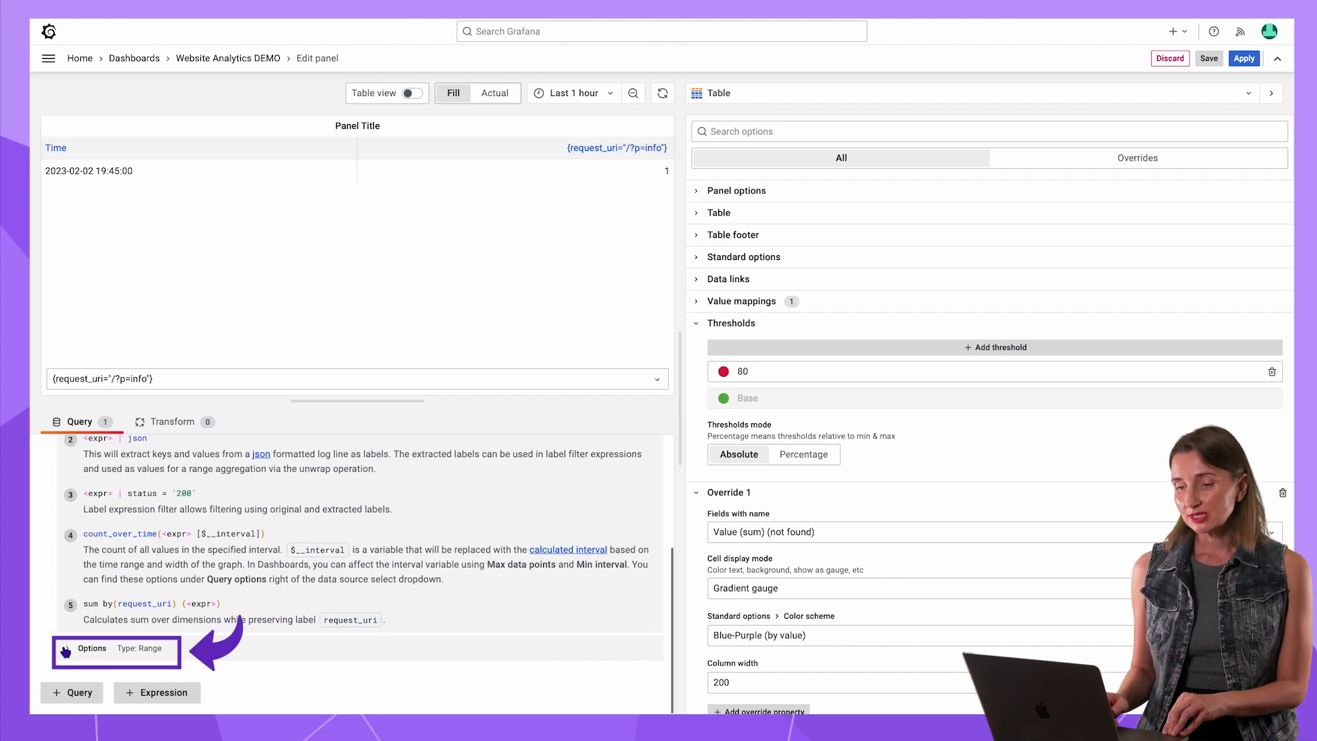
click(66, 650)
scroll(75, 648, down, 1)
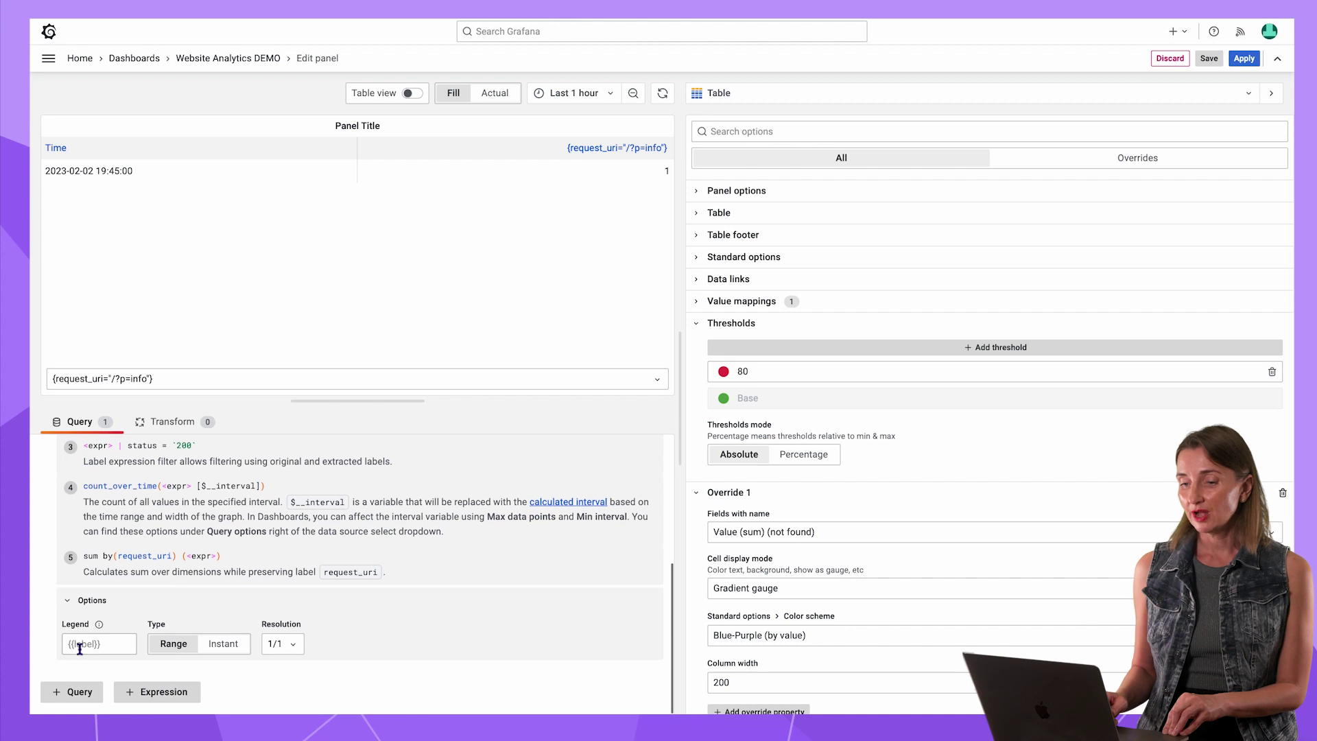
click(80, 648)
text({{request_uri}})
click(128, 607)
scroll(128, 590, up, 5)
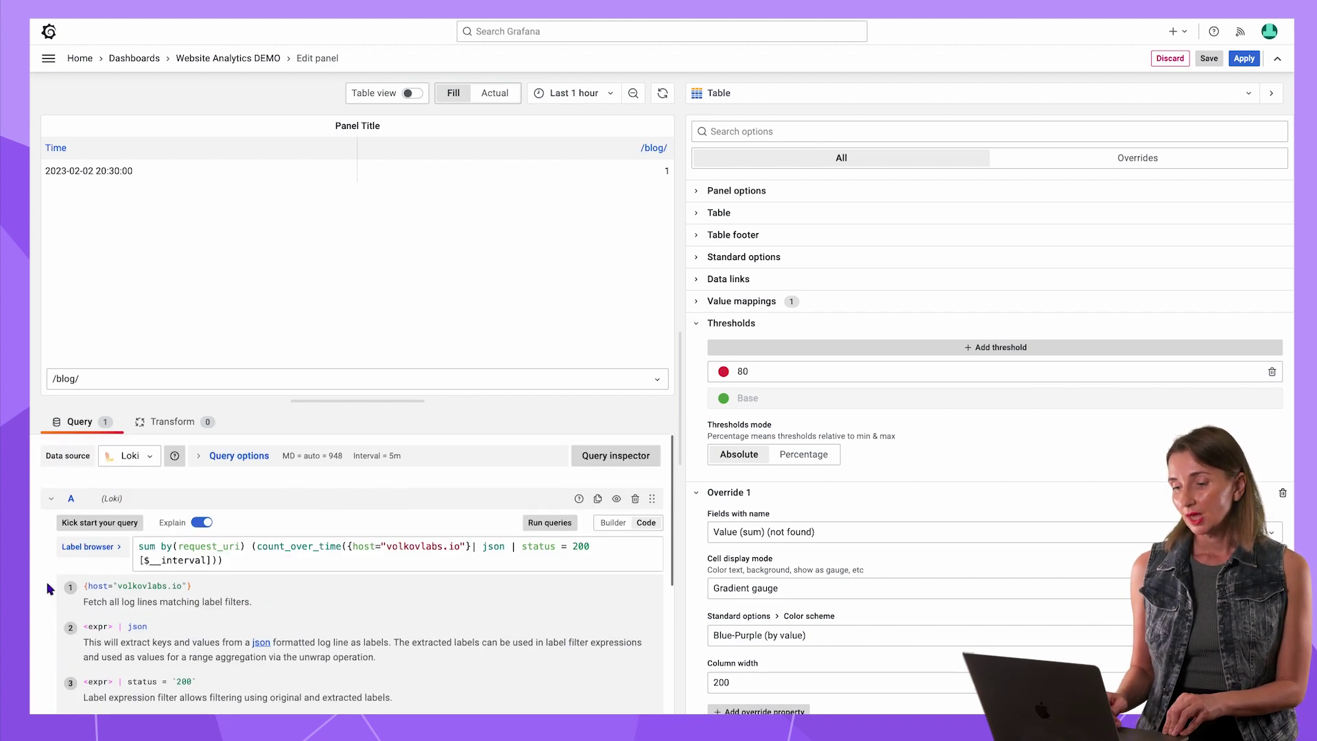
- Add Series to rows and Group by transformations, grouping by Metric and totalling Value
click(170, 422)
scroll(529, 602, down, 15)
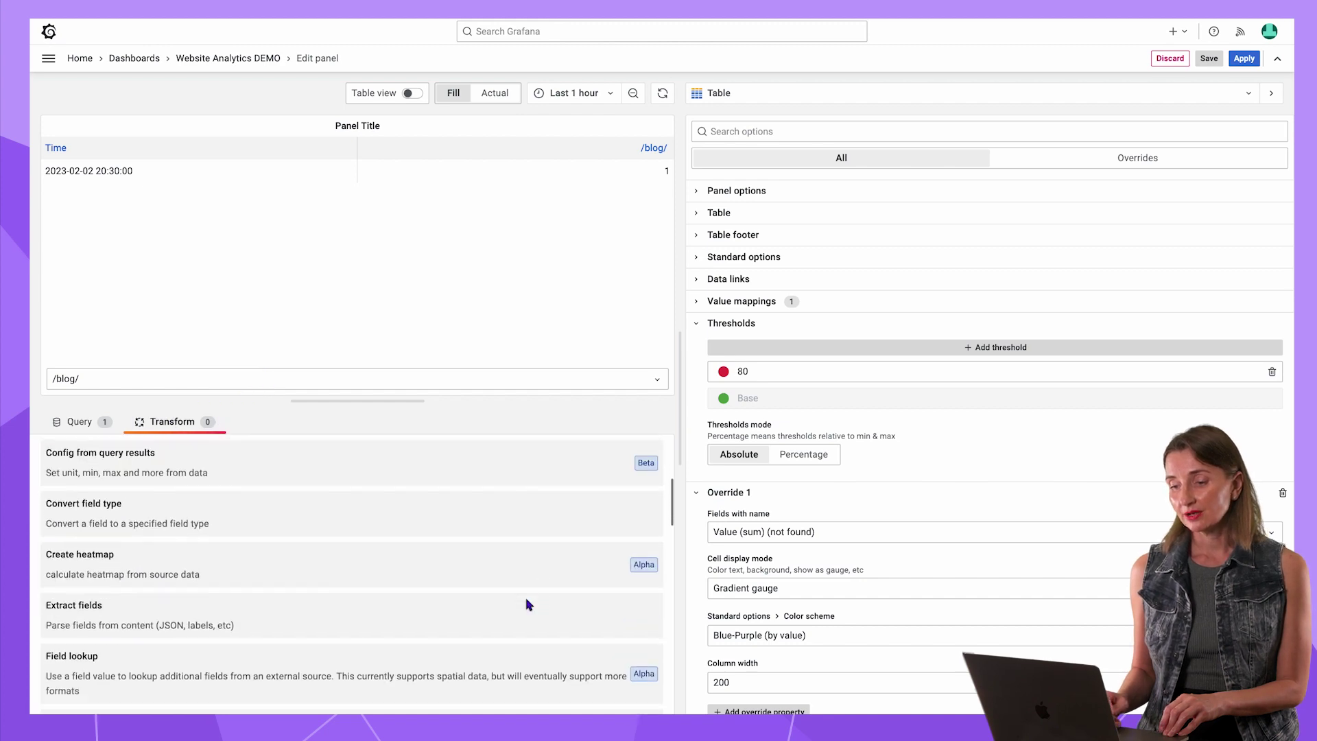
scroll(528, 603, down, 1)
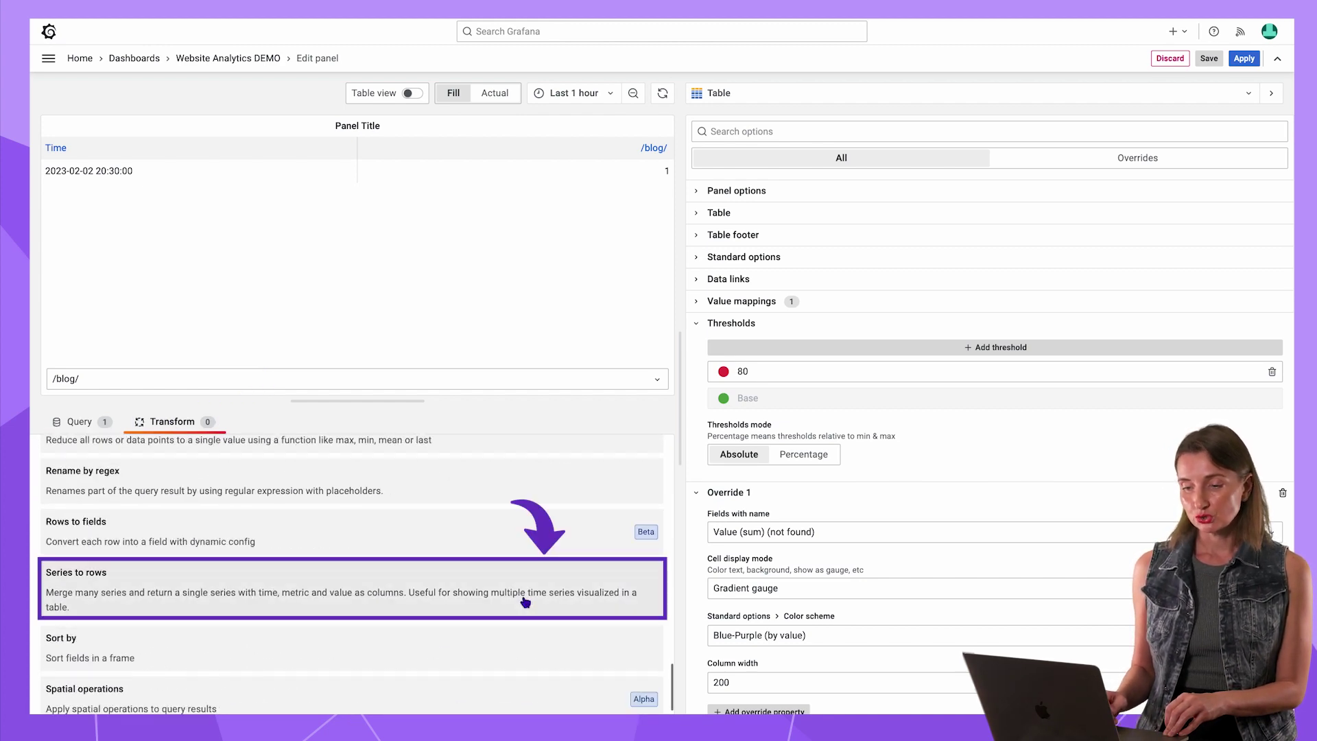
click(525, 602)
scroll(525, 602, down, 5)
click(343, 508)
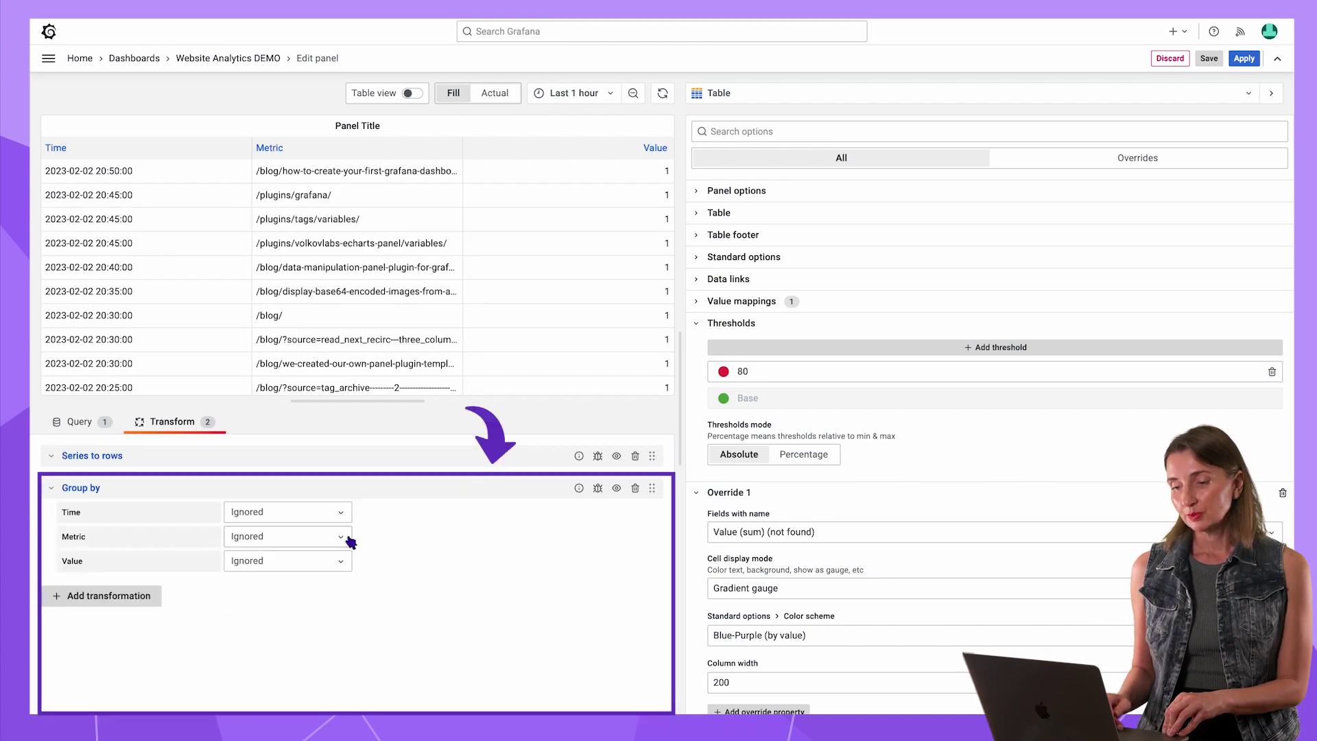
click(341, 536)
click(250, 559)
click(340, 561)
click(251, 608)
click(500, 652)
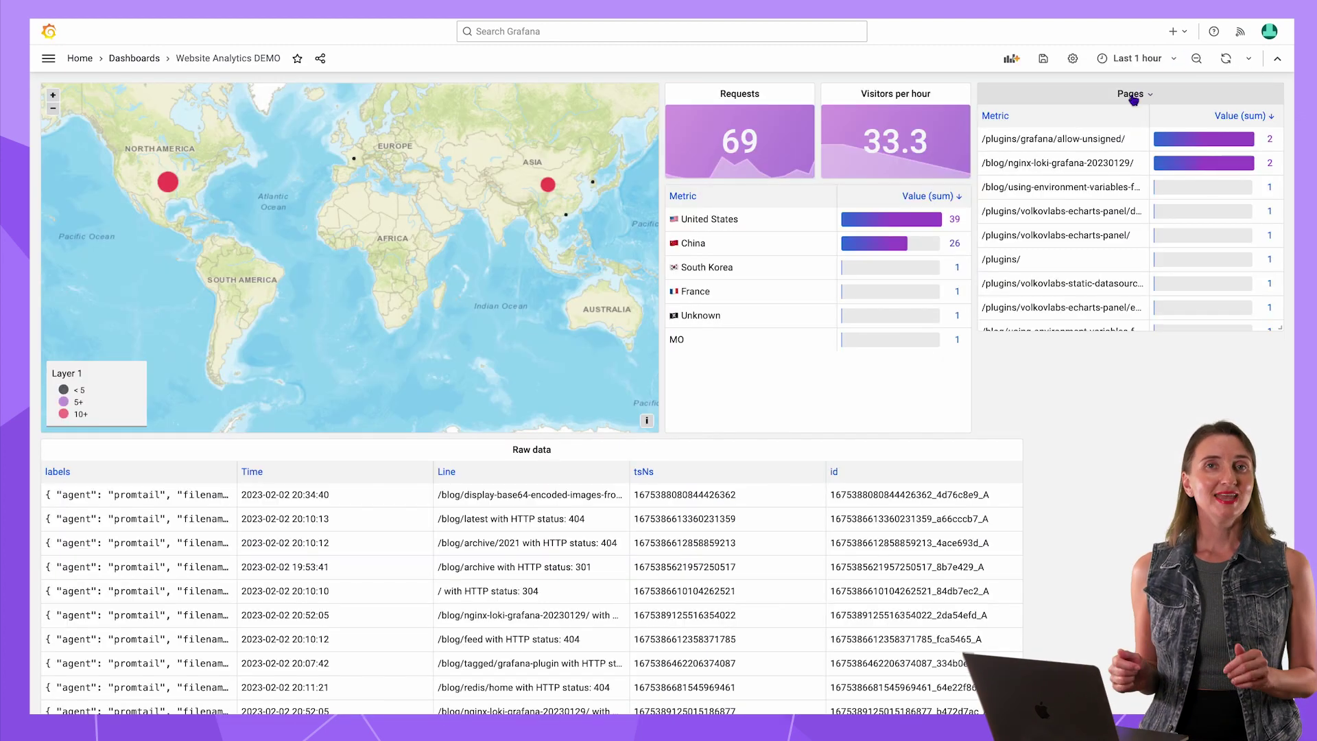
- Move the Pages panel below the map and widen it
drag(1128, 93, 384, 452)
drag(347, 683, 670, 647)
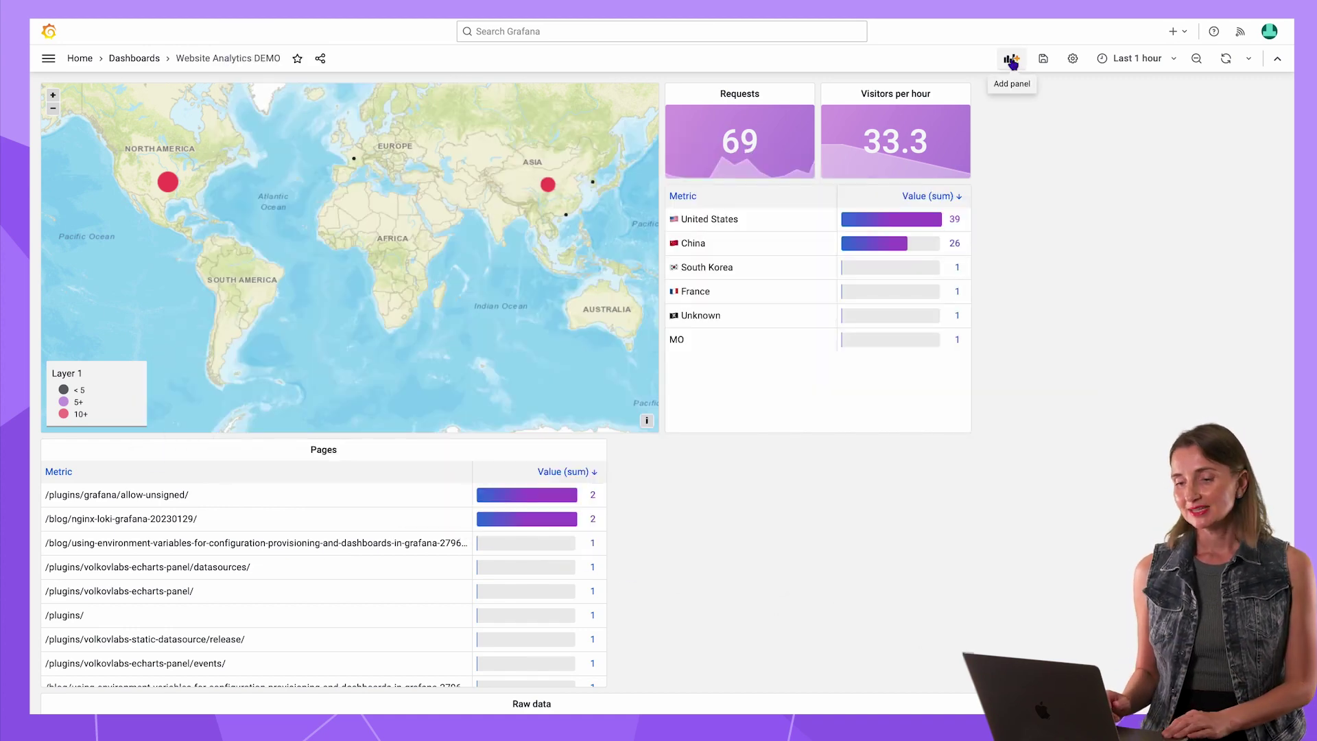
click(1011, 59)
- Create a new visualization panel using the Loki data source, shown as a table
click(196, 154)
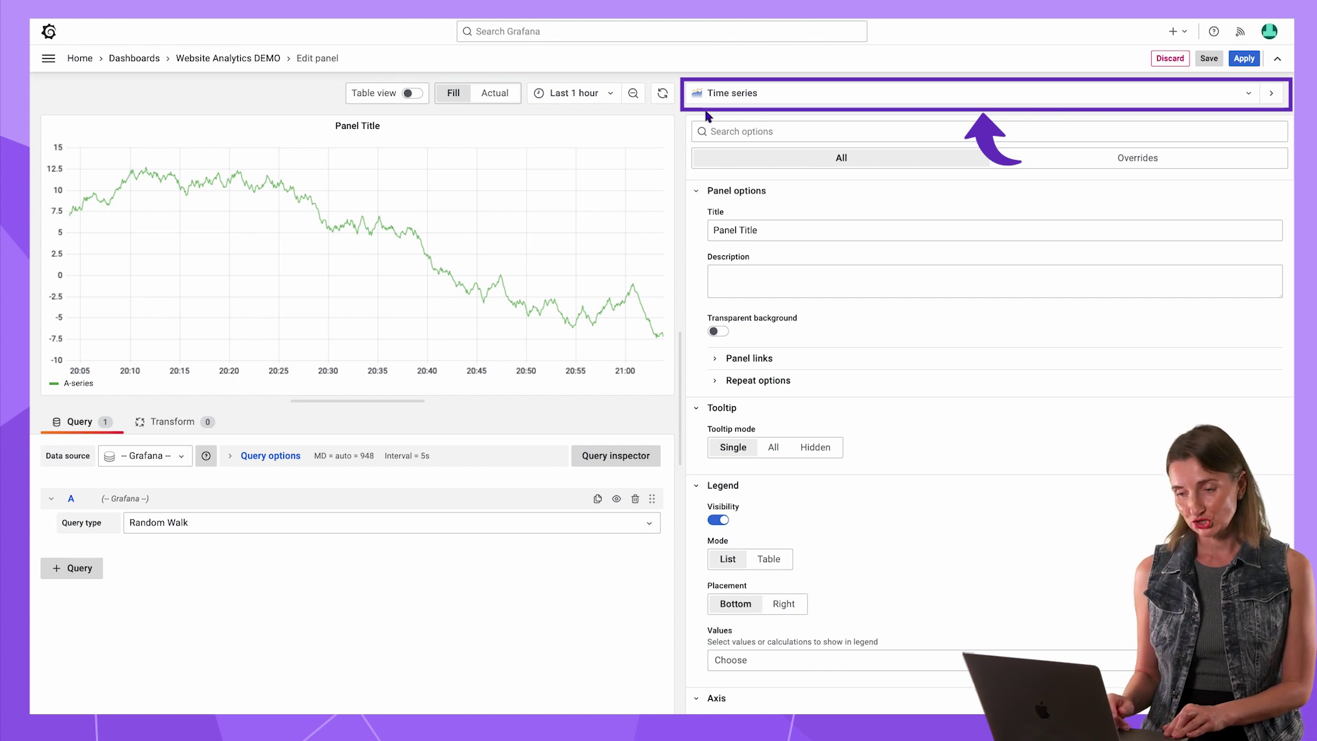
click(182, 456)
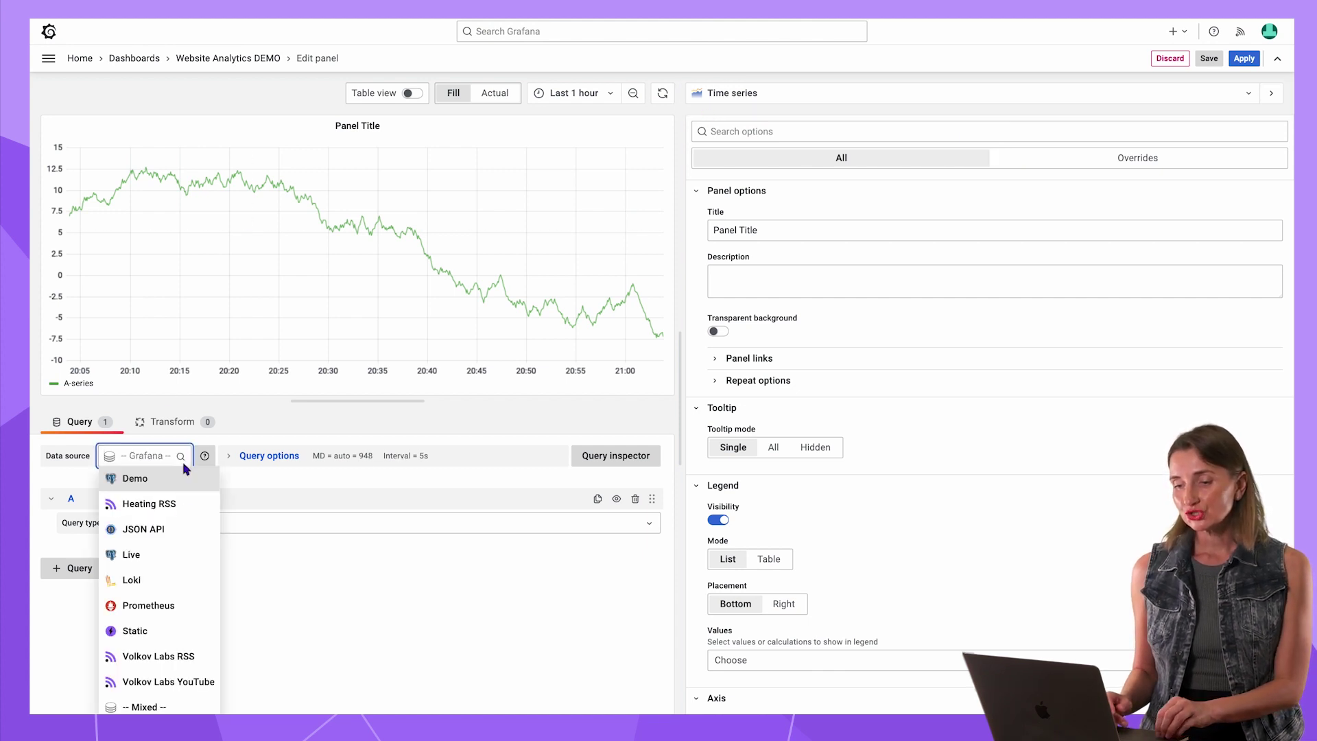
click(177, 580)
click(411, 92)
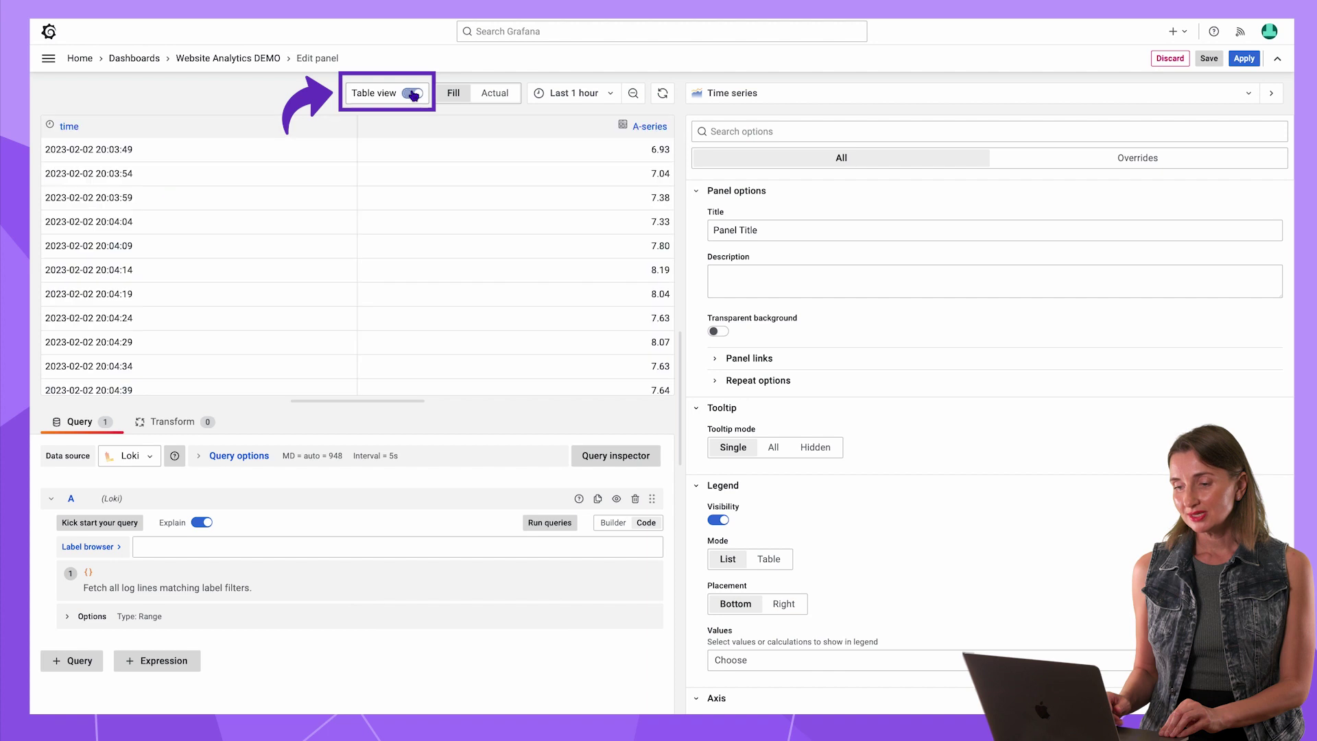
- Enter the sum by(status) count_over_time query for volkovlabs.io with legend {{status}}
click(221, 552)
text(sum by(status) (count_over_time()
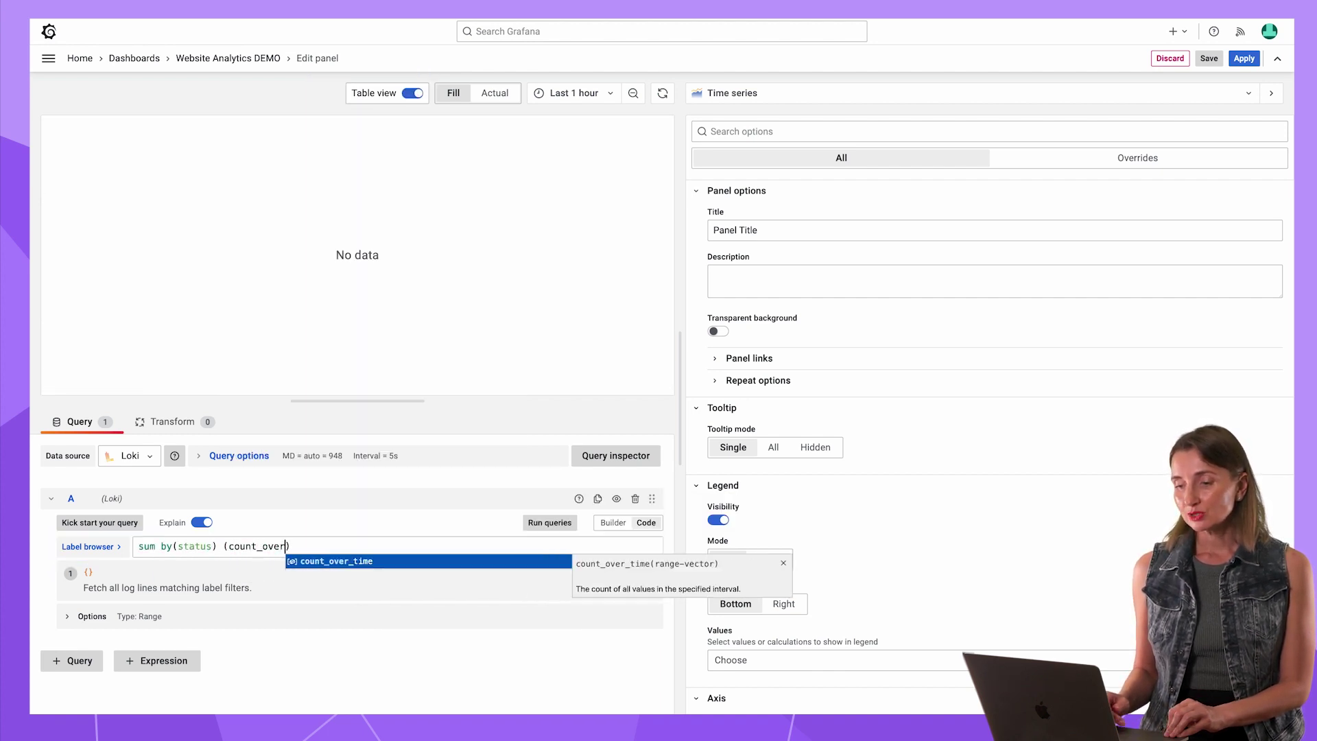
text({host="volkovlabs.io"}|json [$)
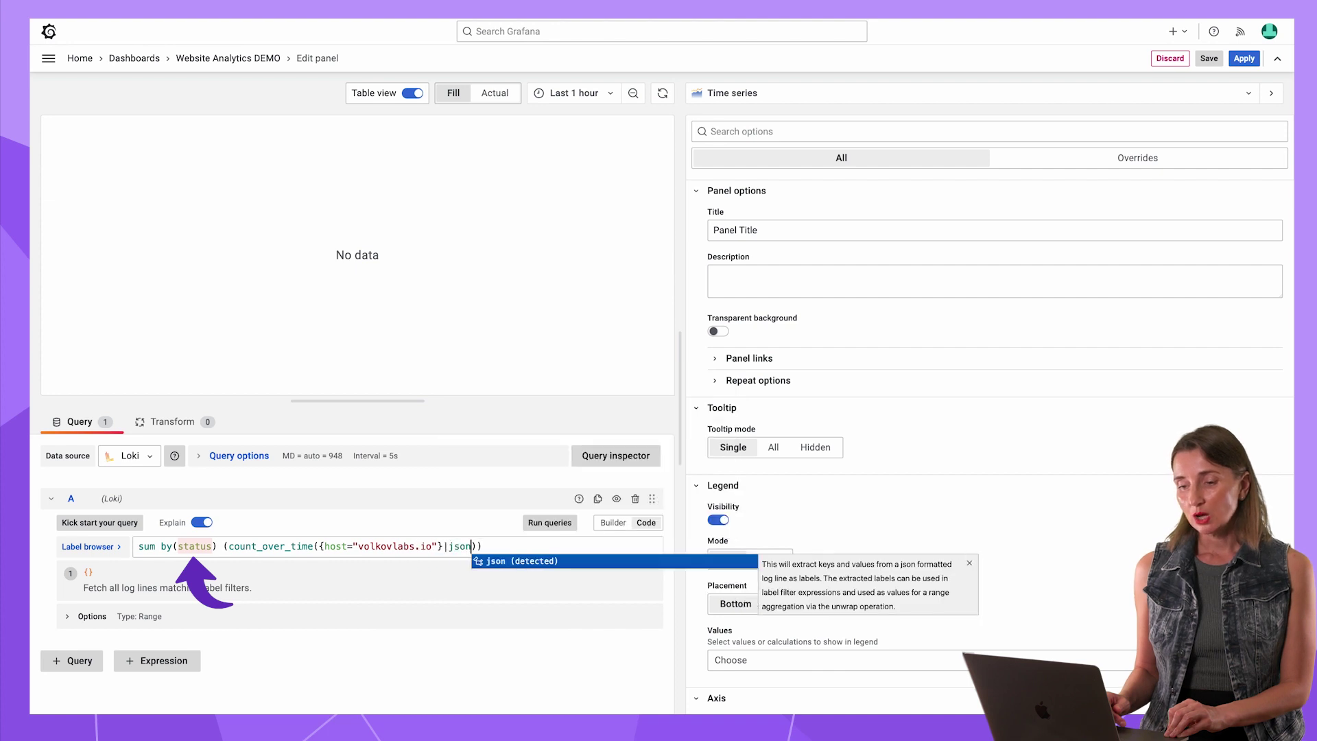
key(Return)
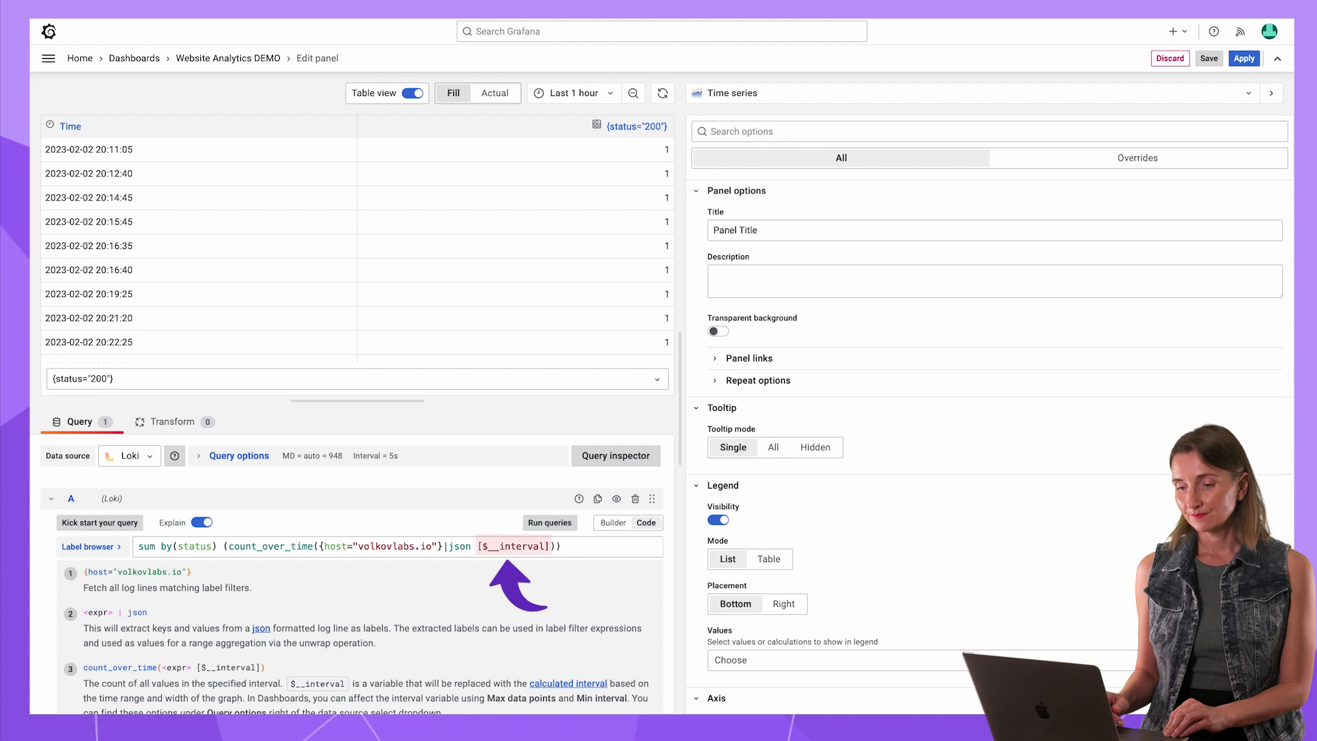
scroll(51, 650, down, 3)
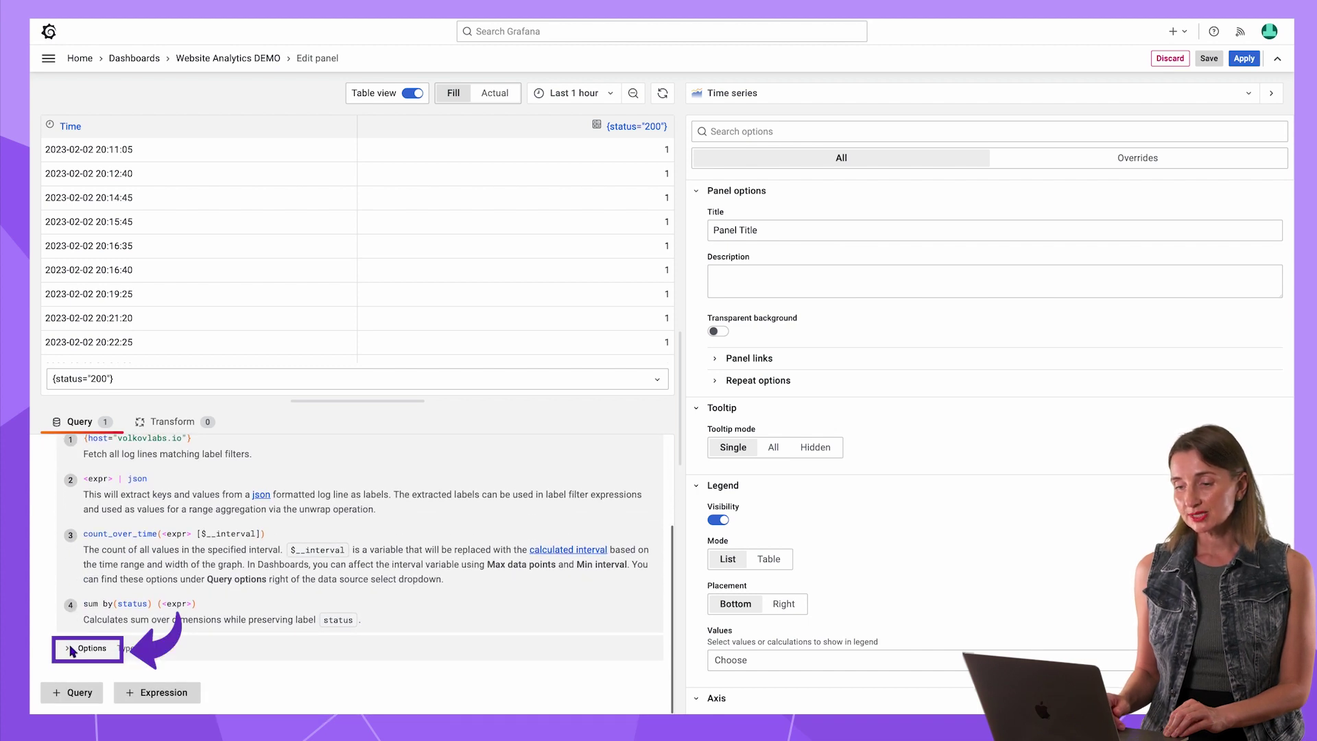
click(71, 648)
text({{status}})
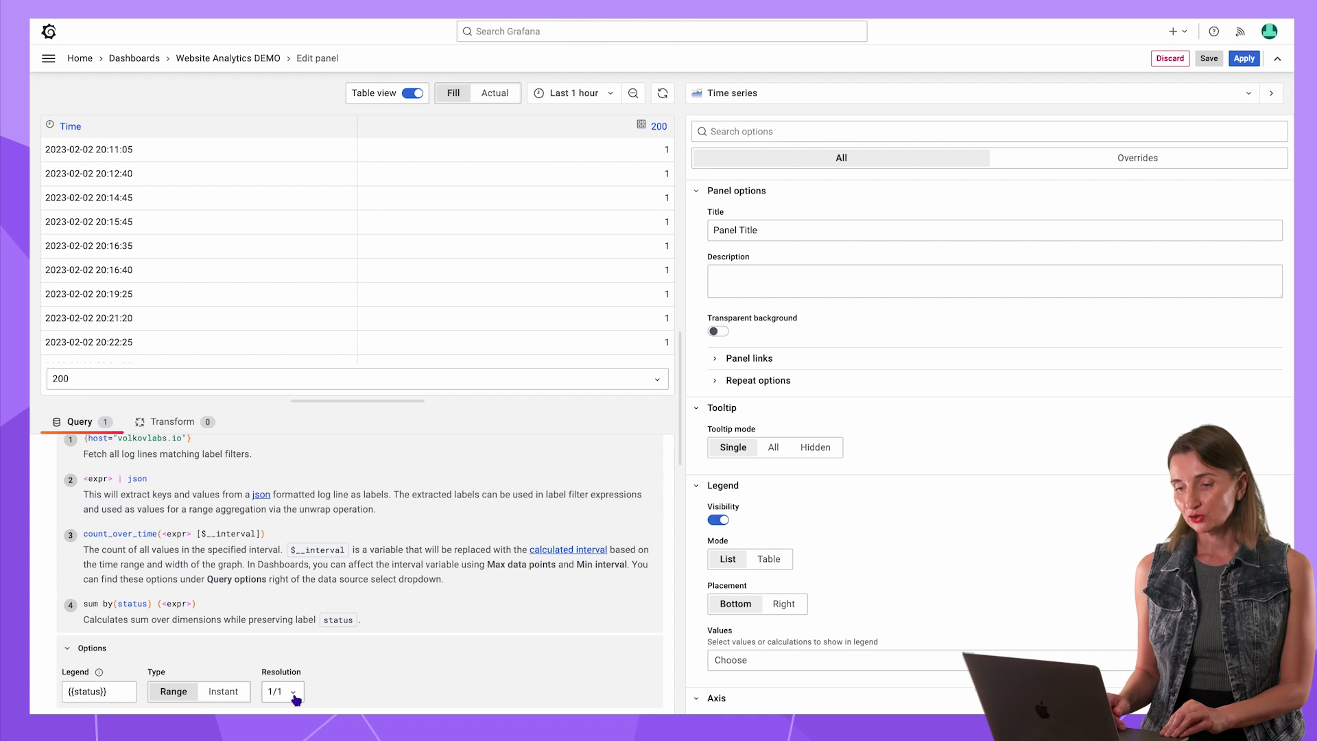
scroll(302, 617, up, 3)
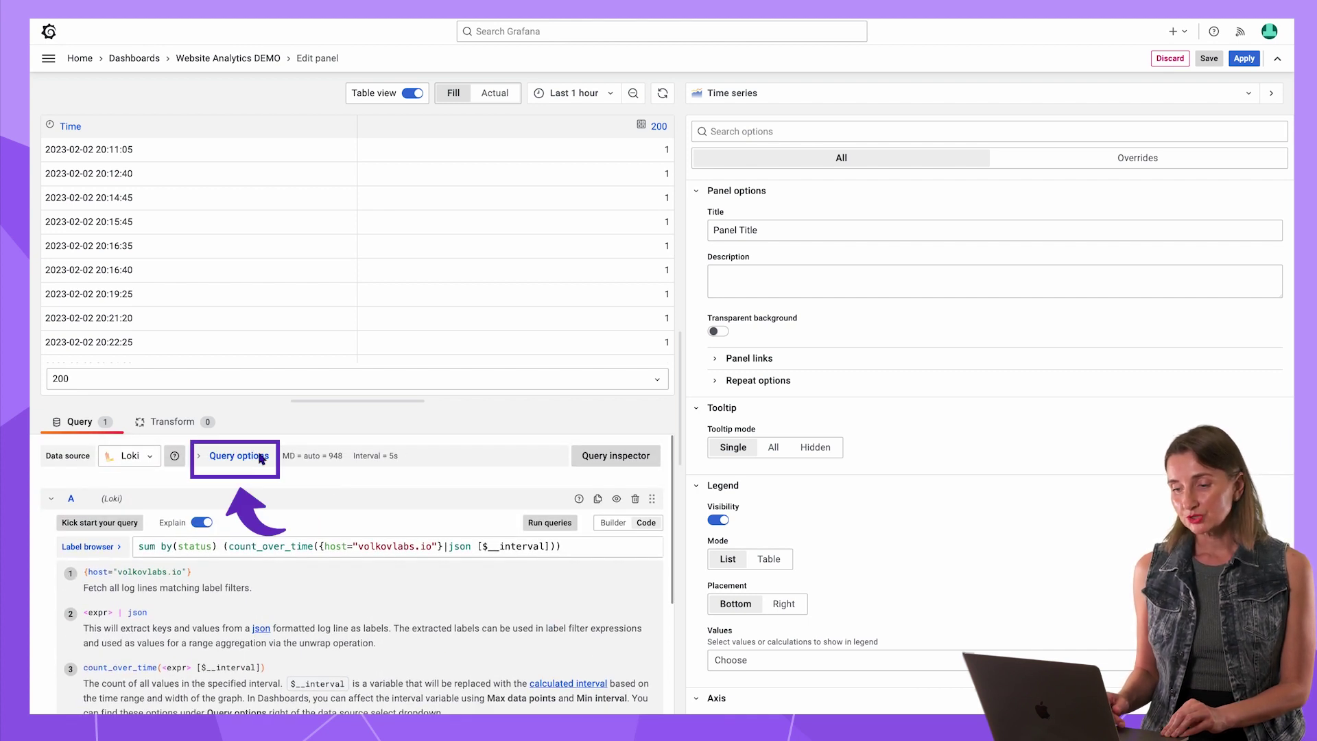
- Set the query Min interval to 5m and Max data points to 24
click(261, 456)
click(332, 504)
text(5m)
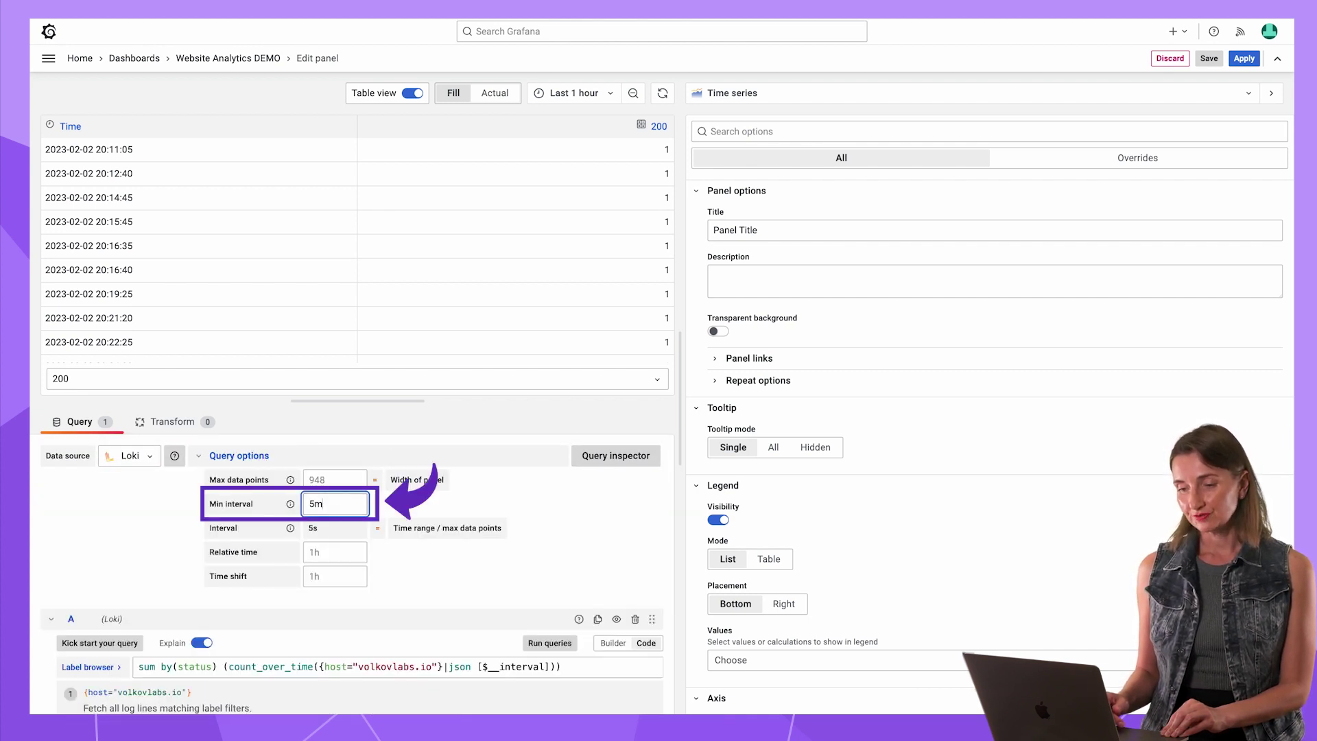
click(341, 478)
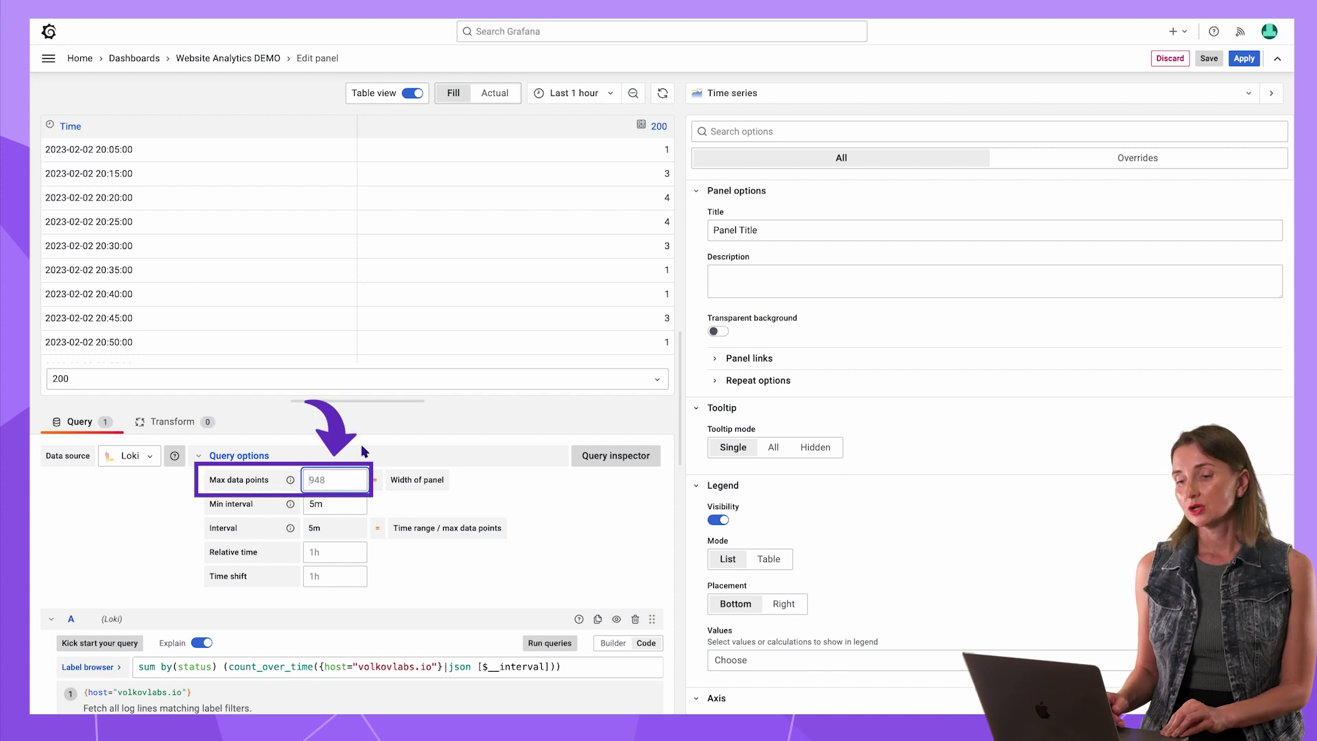
text(24)
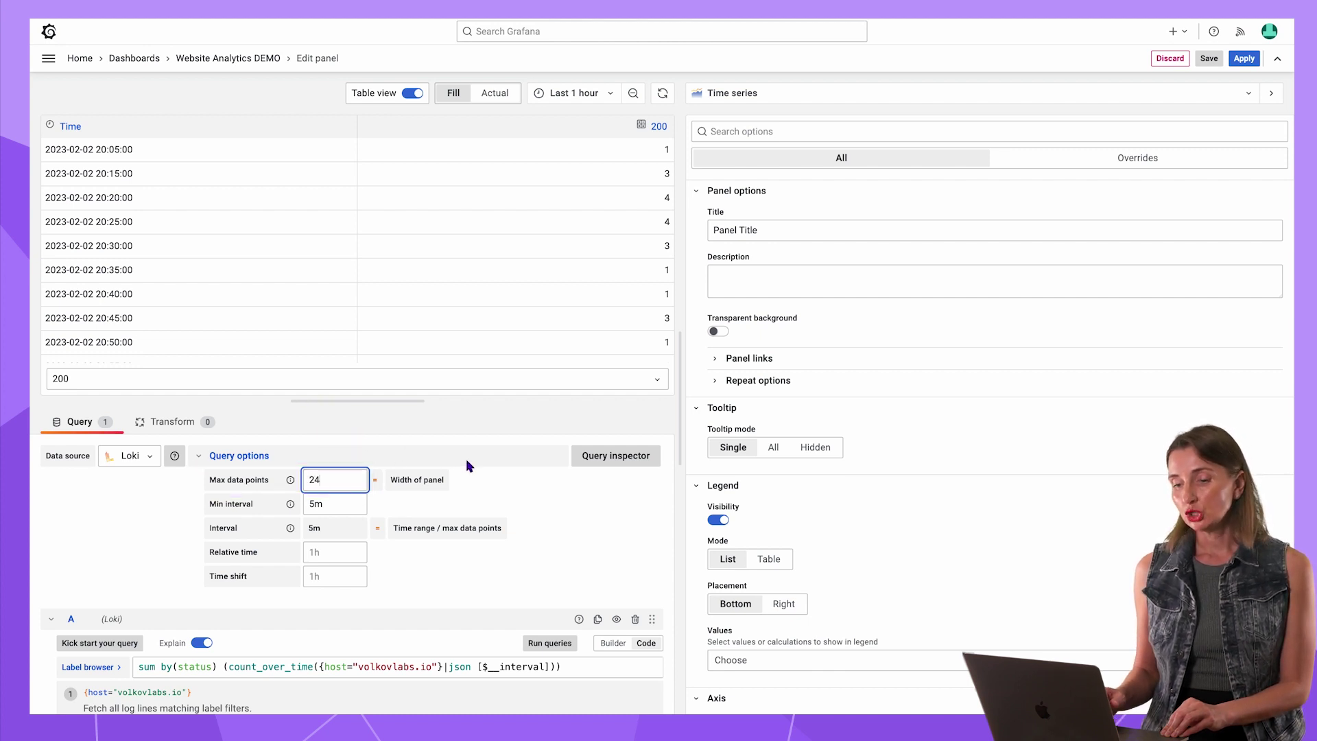
click(473, 476)
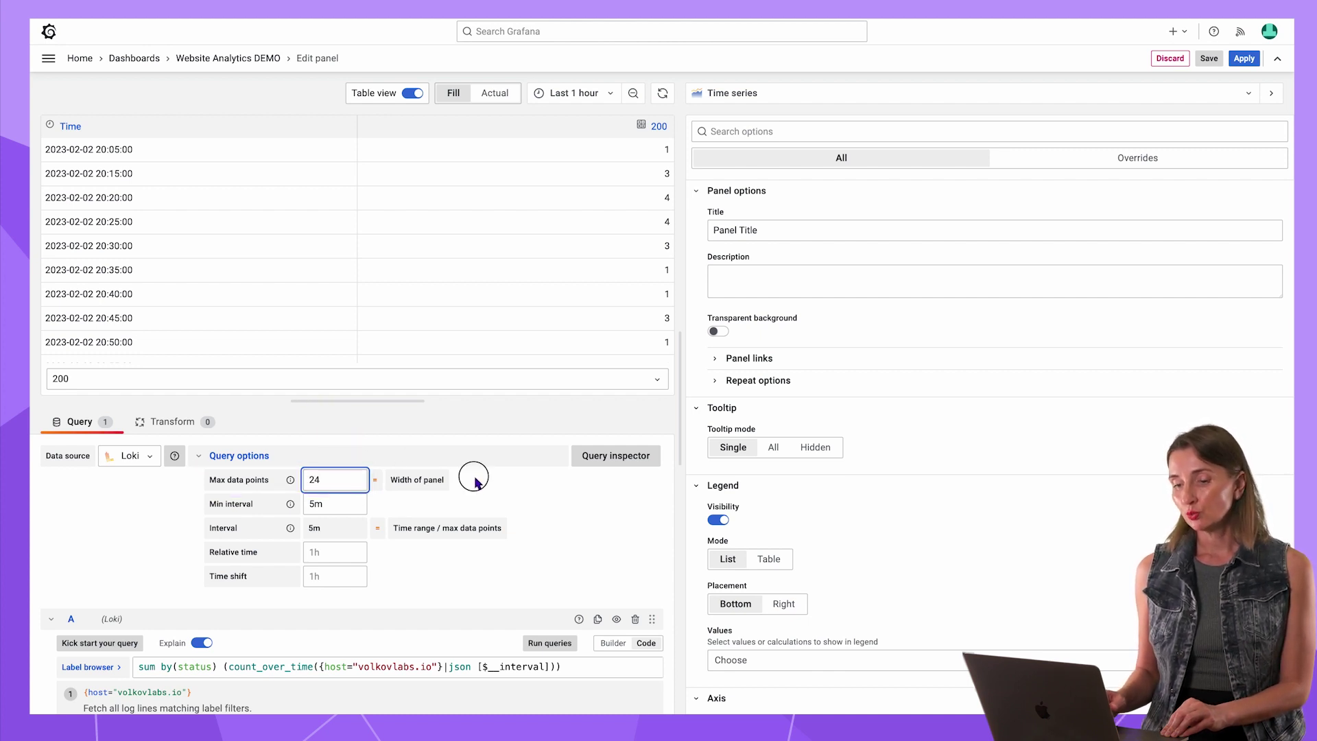
- Draw the series as bars and show the chart instead of the table view
click(697, 190)
click(696, 212)
click(696, 235)
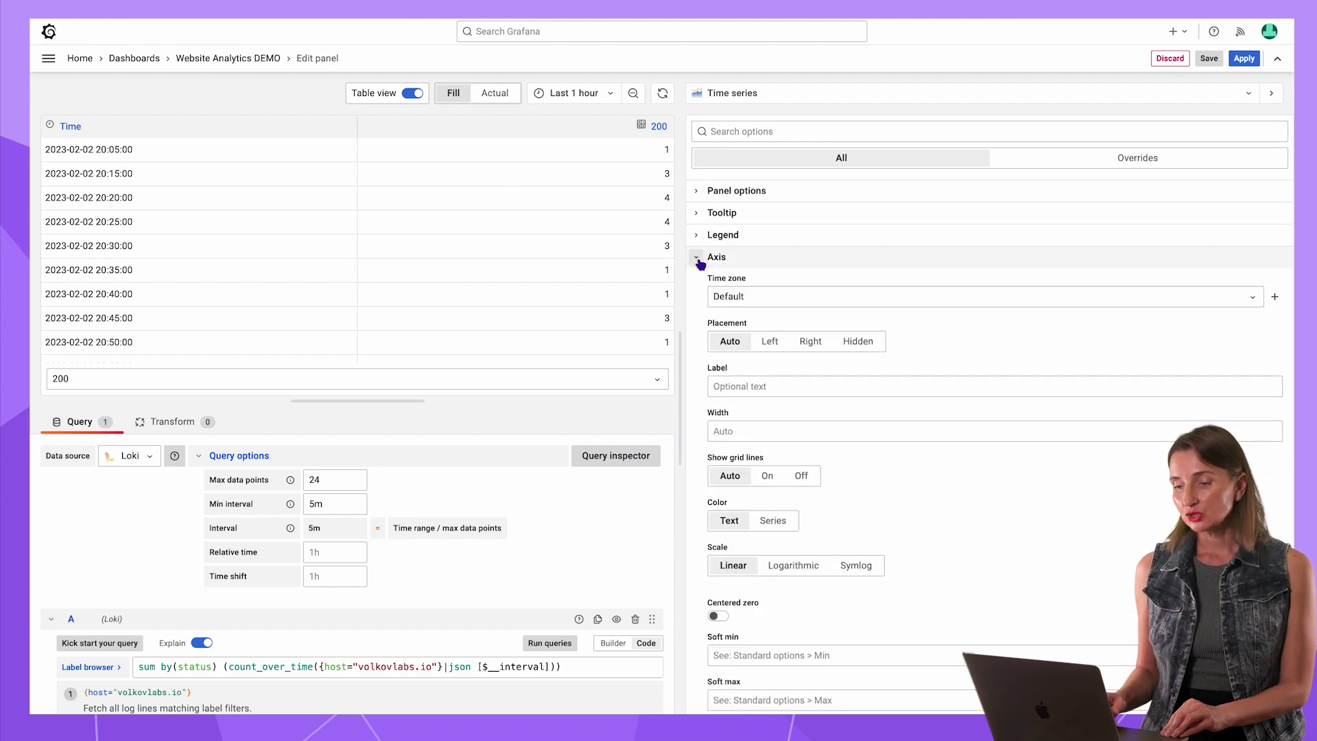
click(696, 257)
click(776, 321)
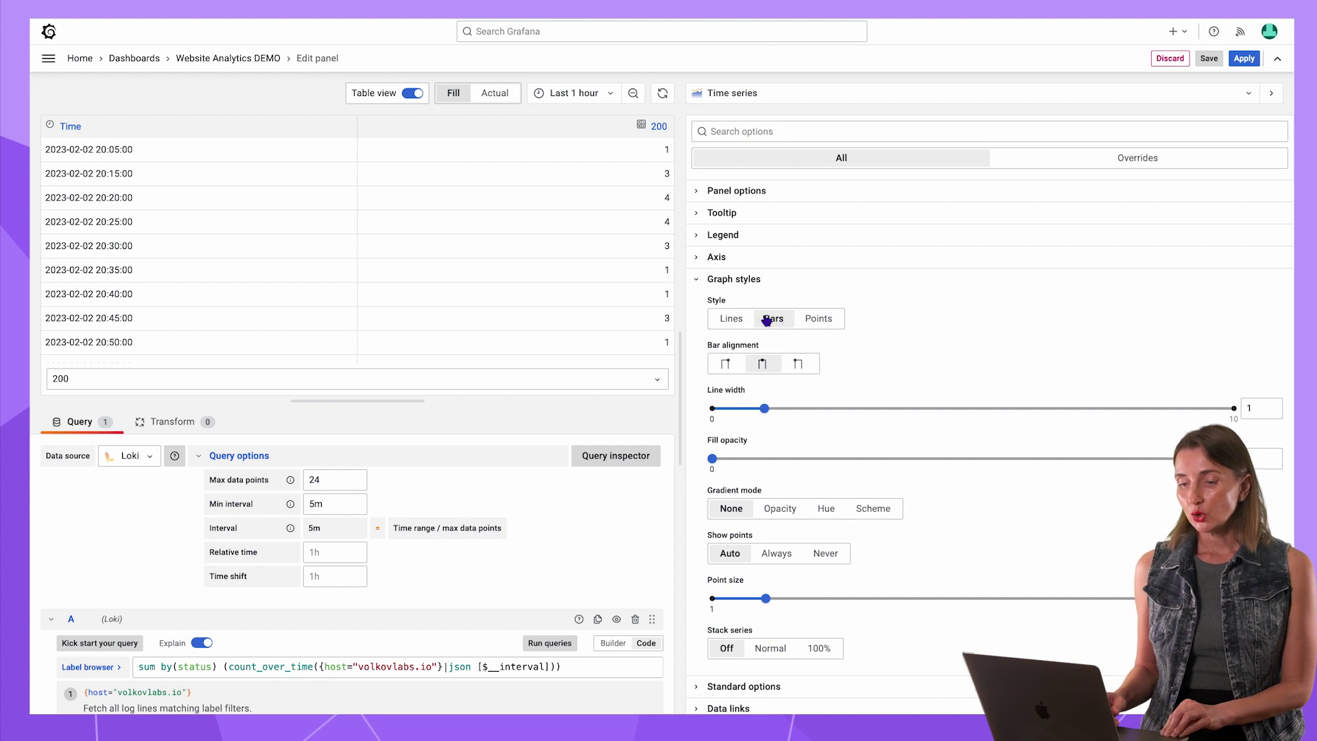
click(411, 96)
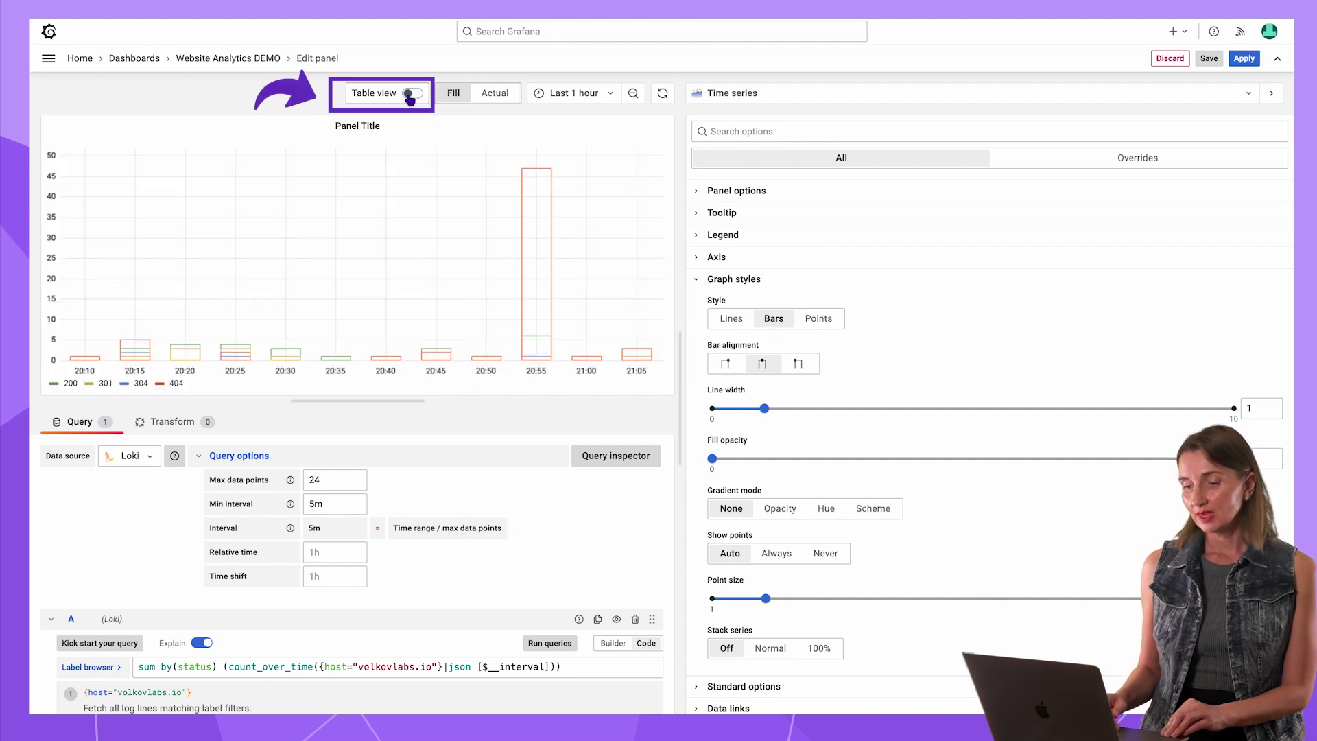
- Set the time range to Last 2 days, keeping Max data points at 24
click(331, 480)
text(0)
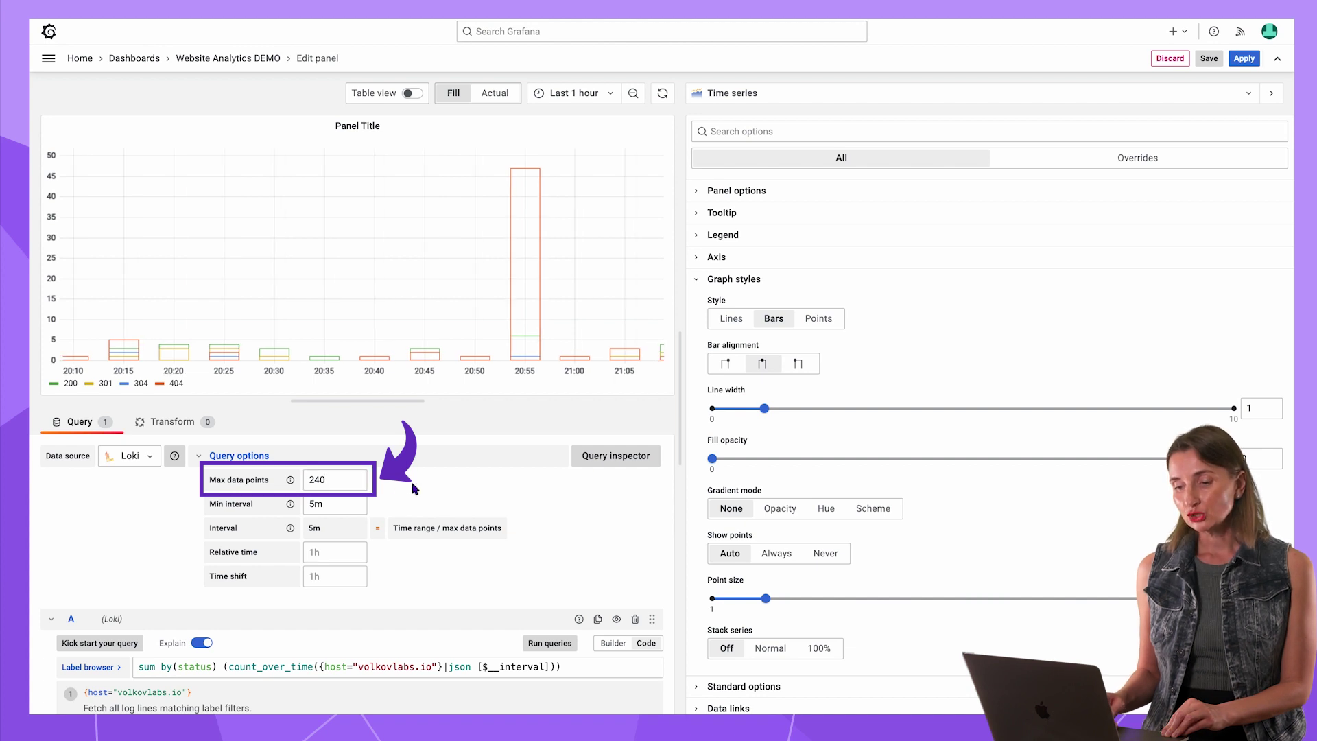
click(583, 93)
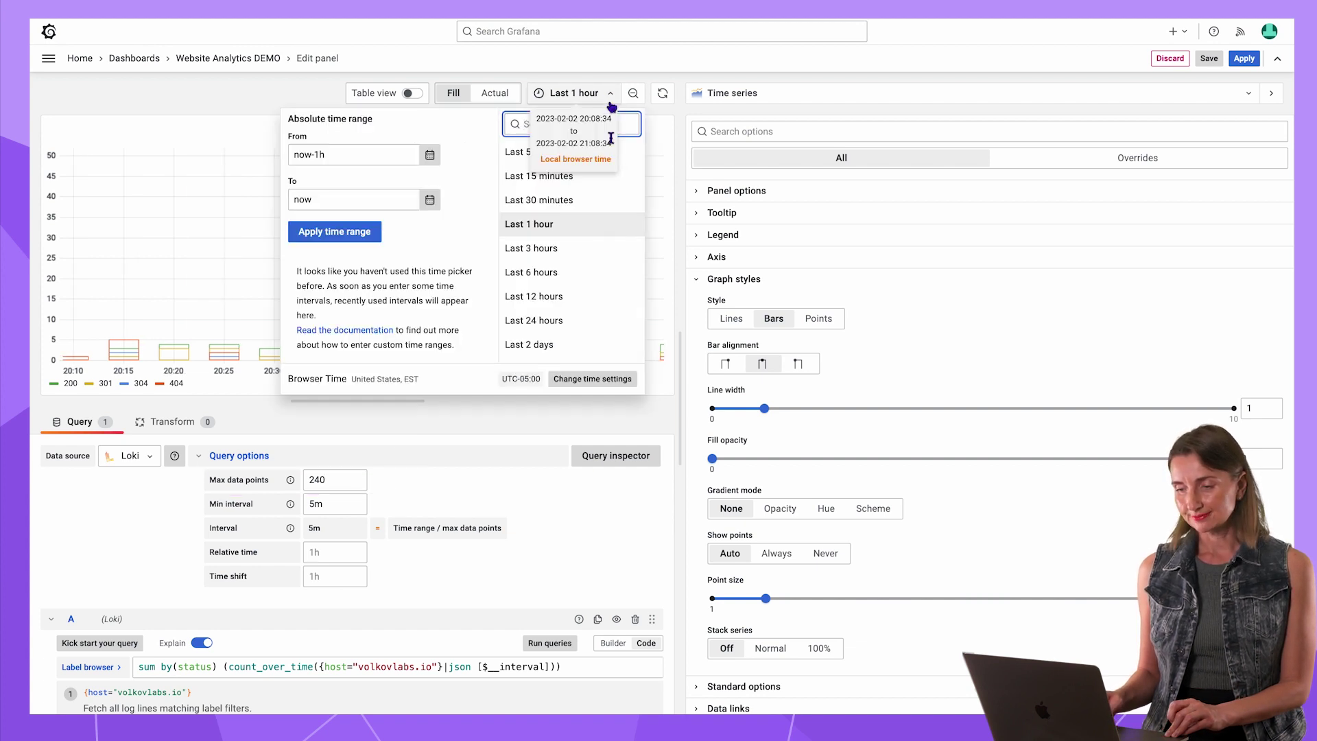
click(560, 345)
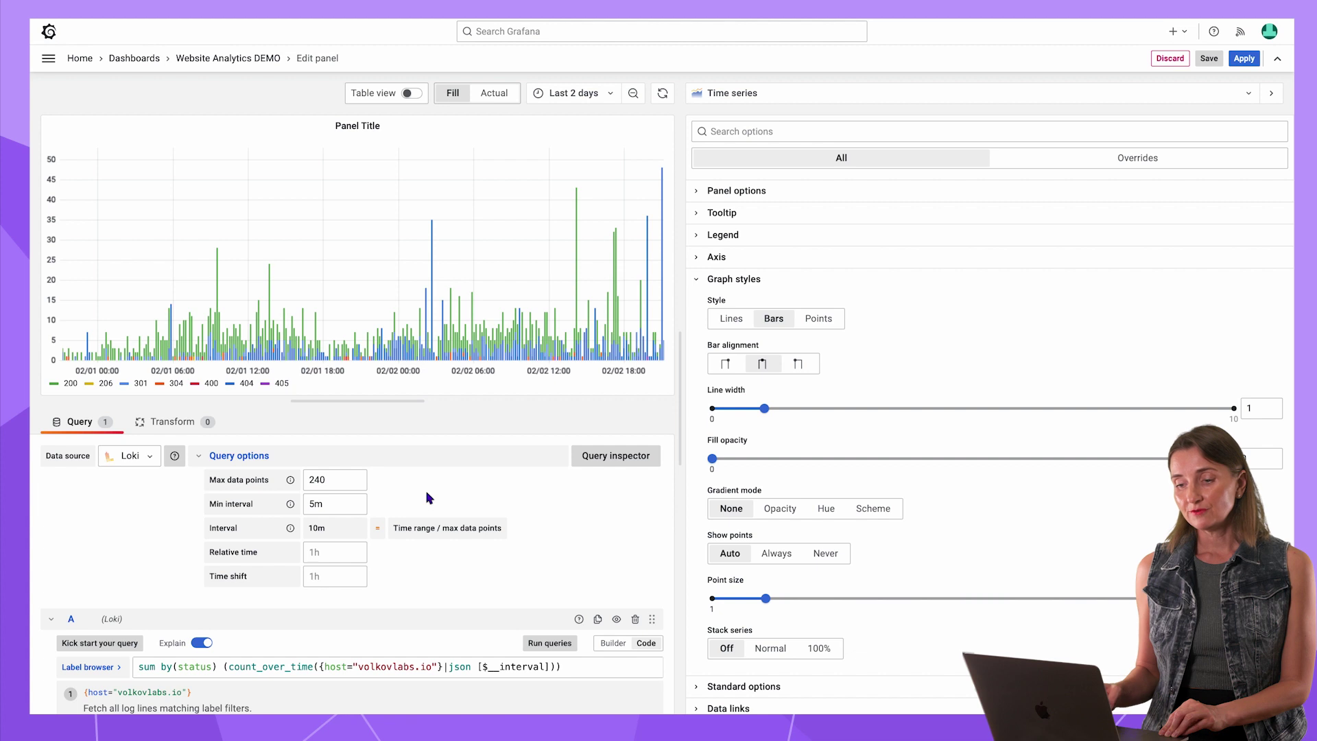
click(342, 480)
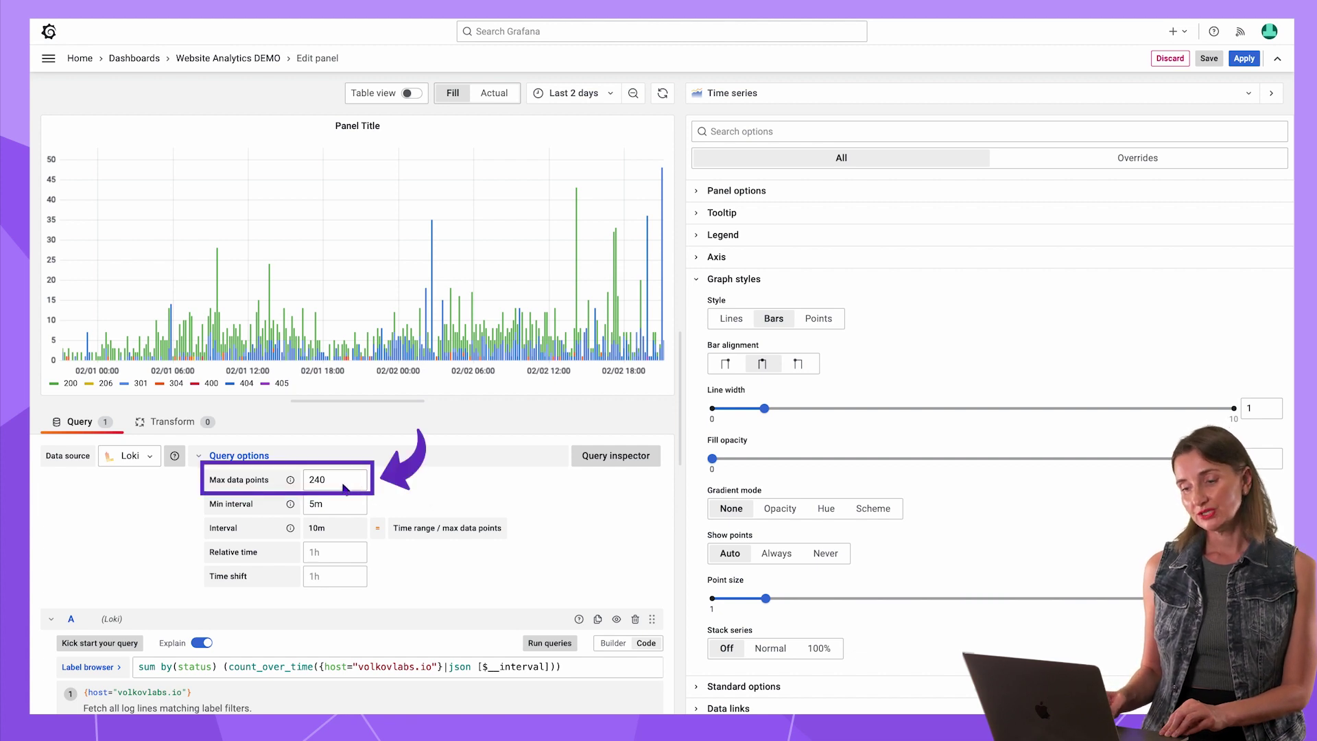
key(BackSpace)
click(409, 484)
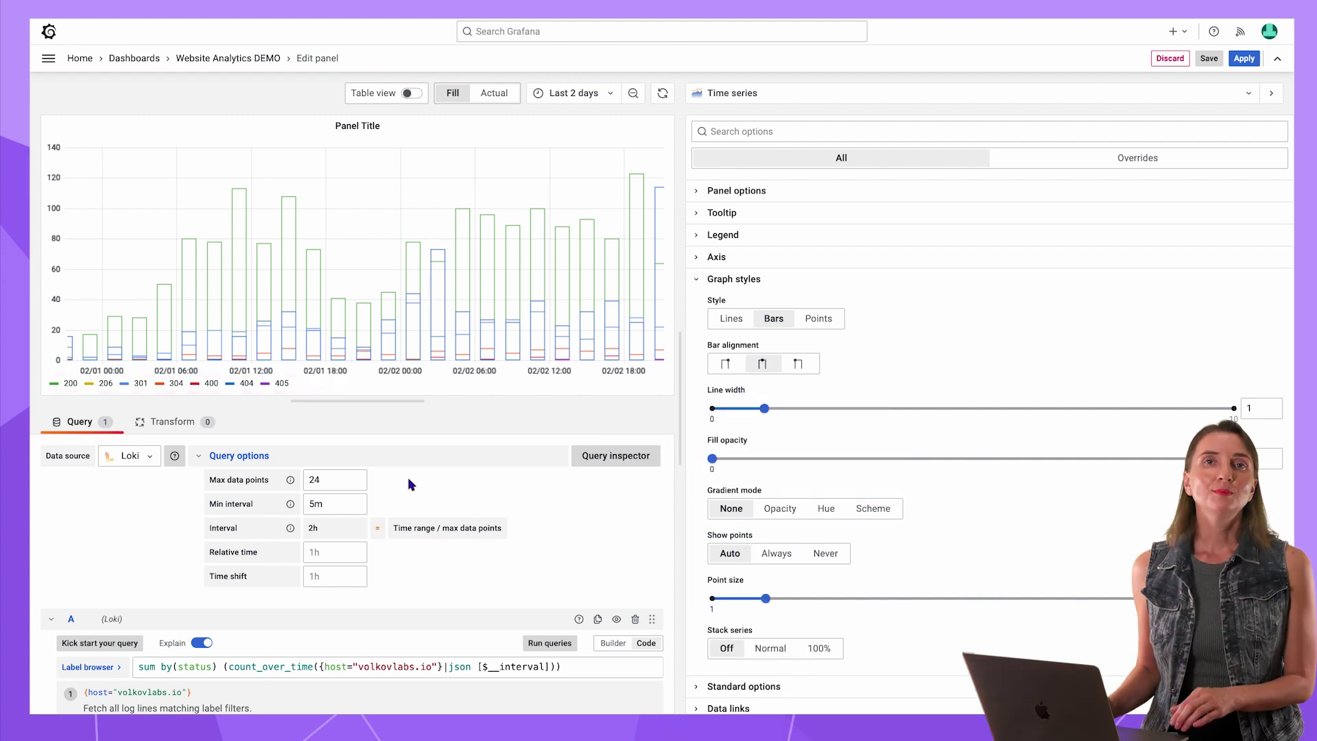
click(261, 458)
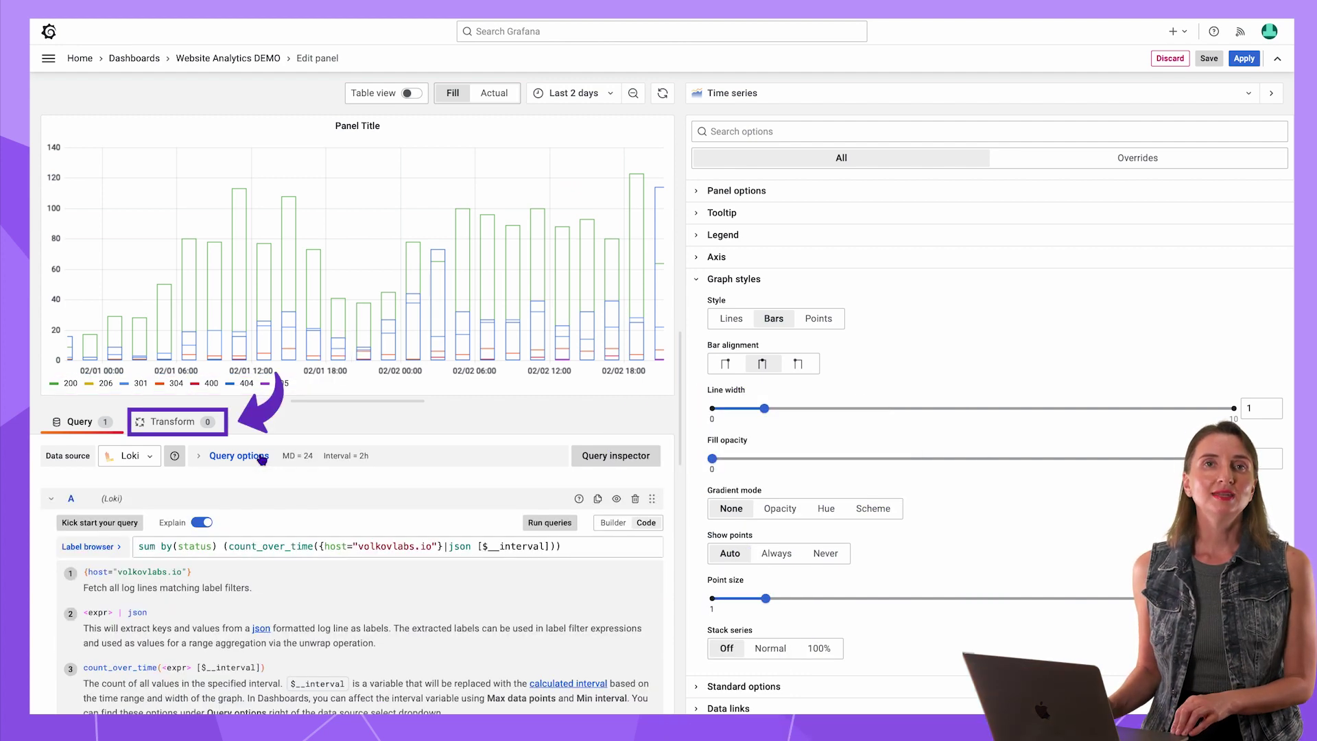
click(166, 424)
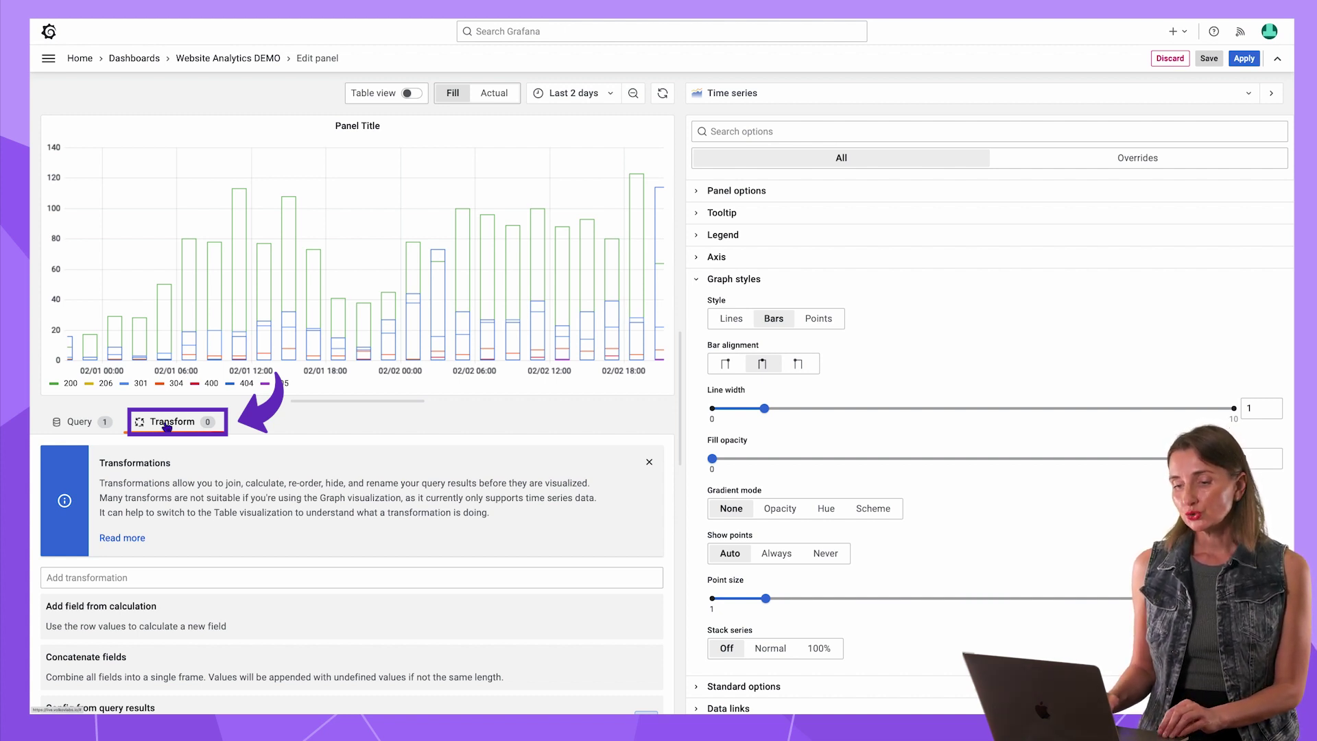
- Add a Join by field transformation (OUTER on time) and inspect the joined table
scroll(459, 630, down, 10)
scroll(459, 630, down, 3)
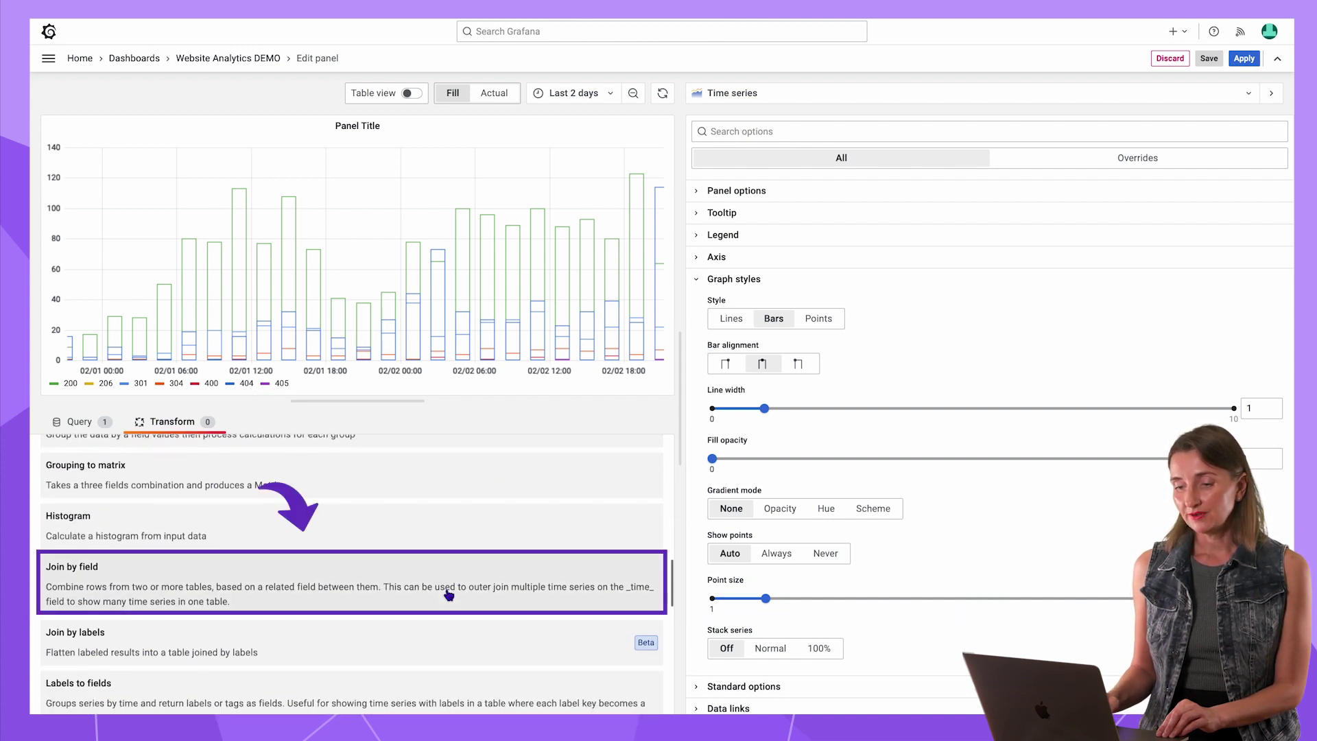
click(448, 594)
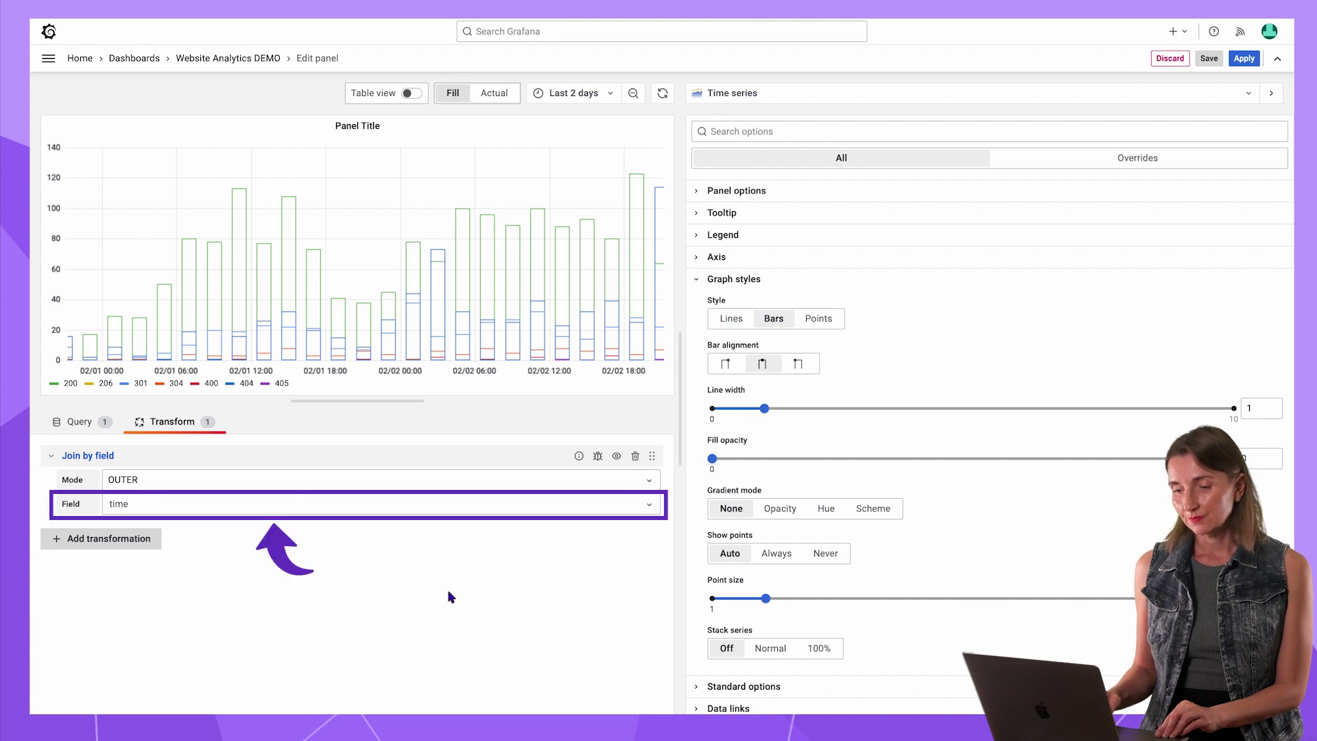
click(411, 94)
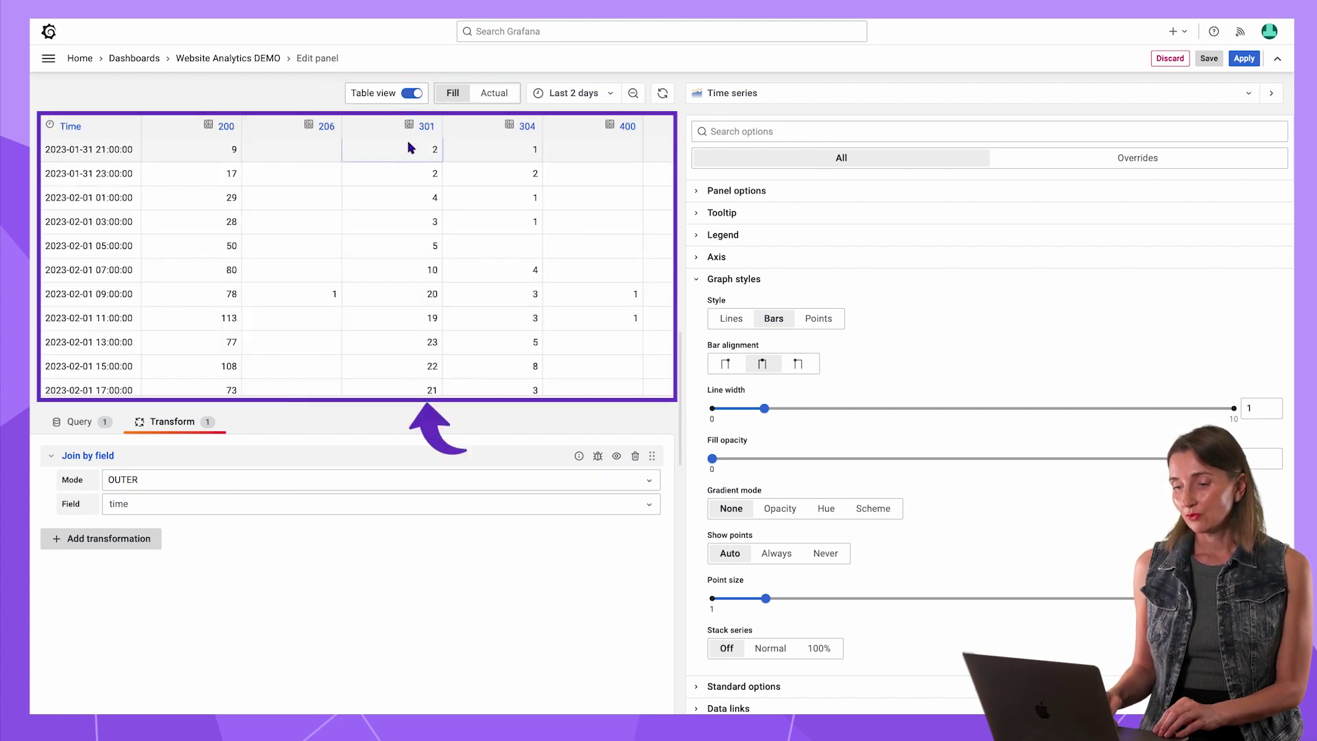
scroll(416, 203, right, 5)
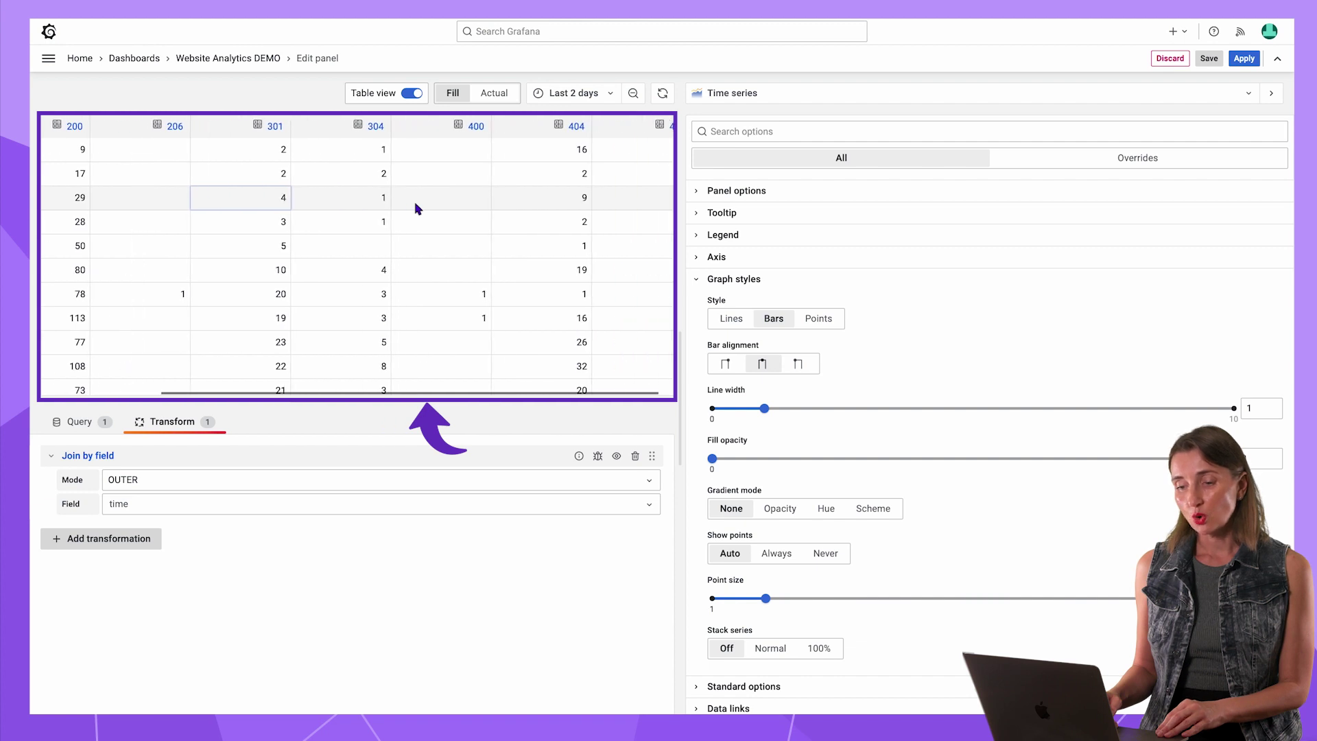
scroll(416, 208, left, 5)
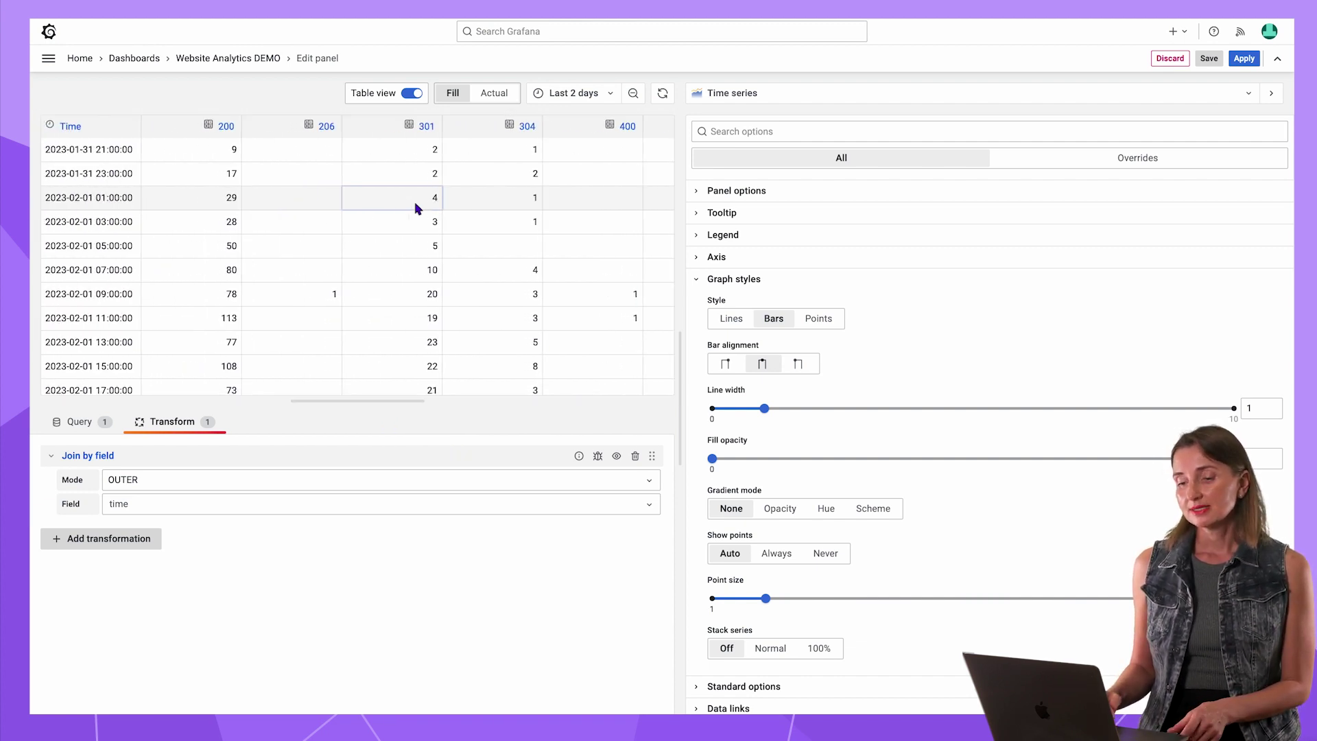
- Add an Organize fields transformation and rename the 200 field to OK
click(143, 539)
scroll(385, 585, down, 10)
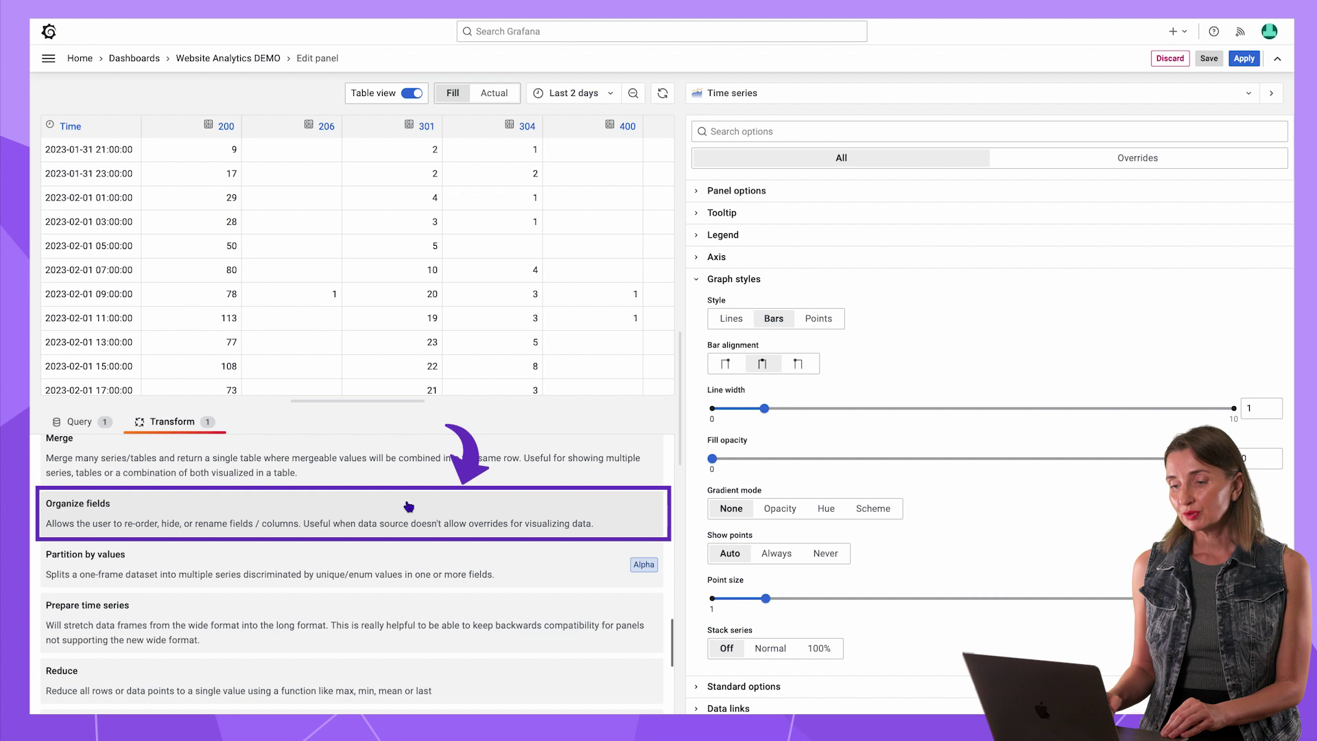
click(409, 506)
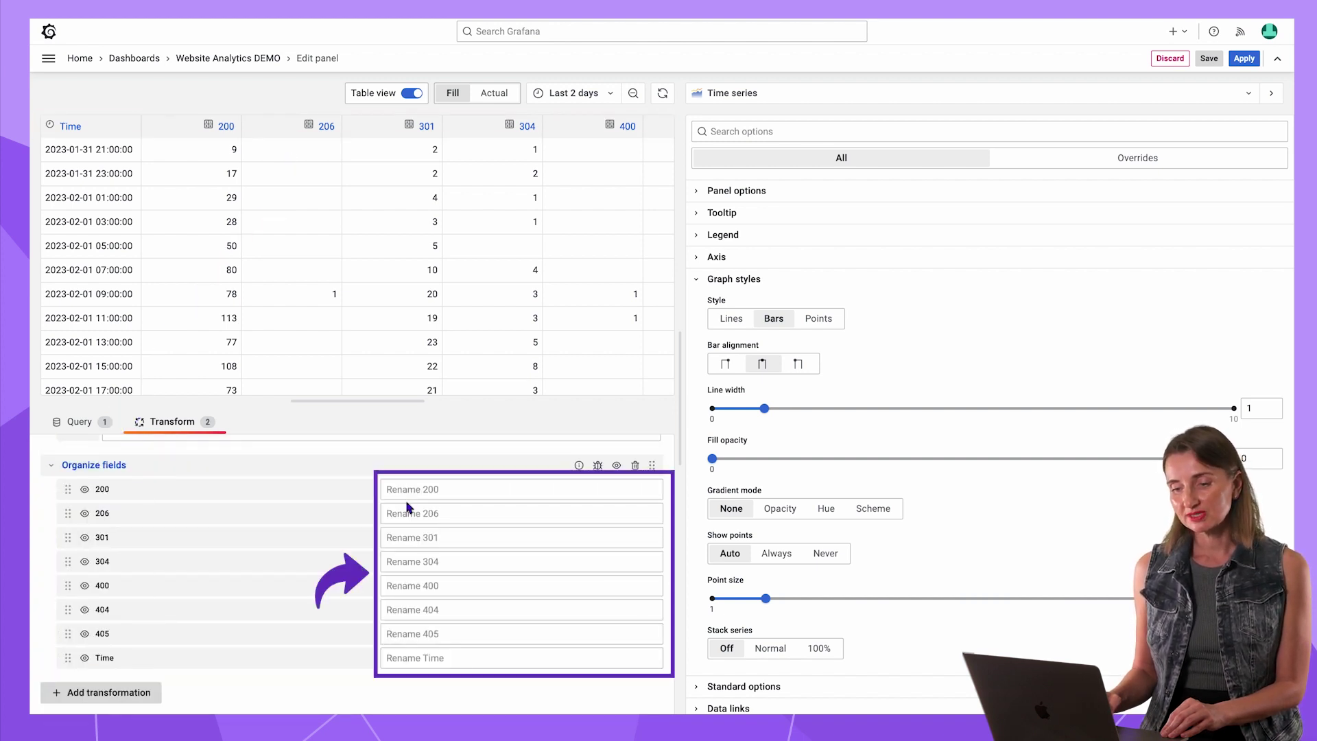
click(421, 491)
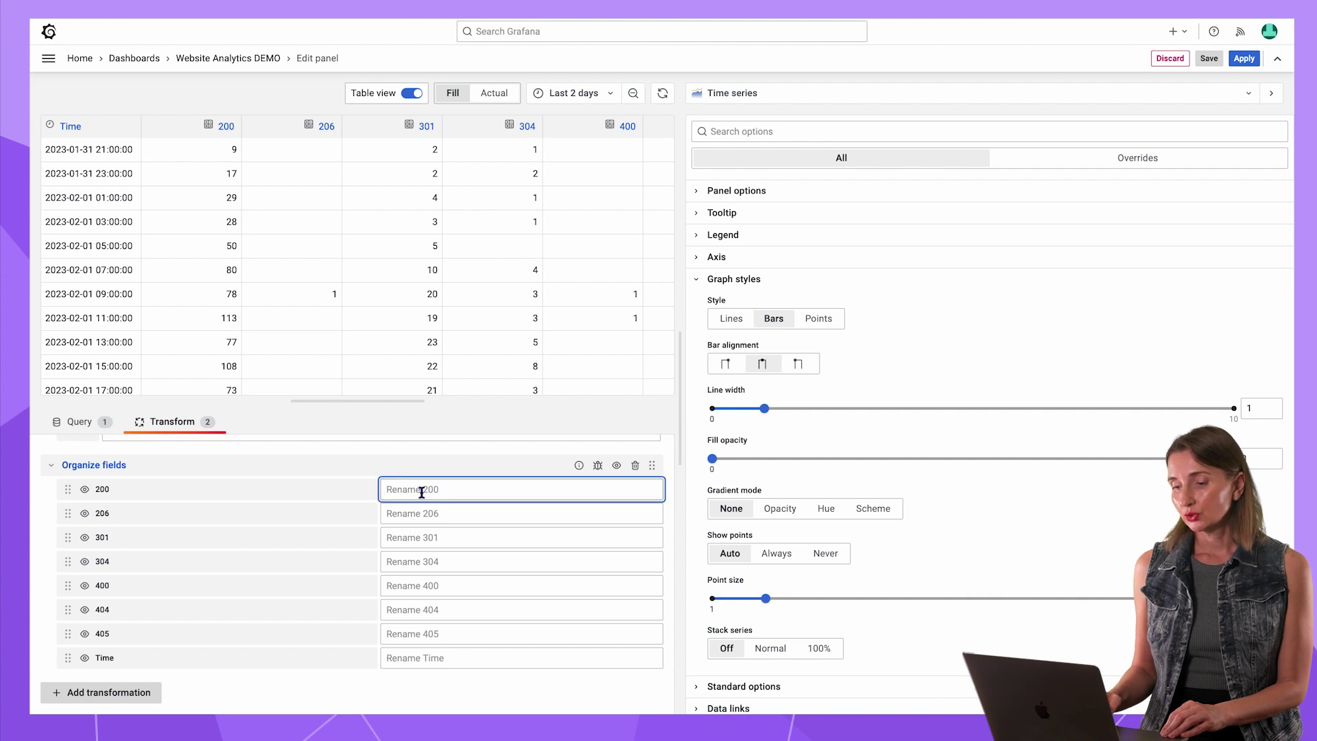
text(OK)
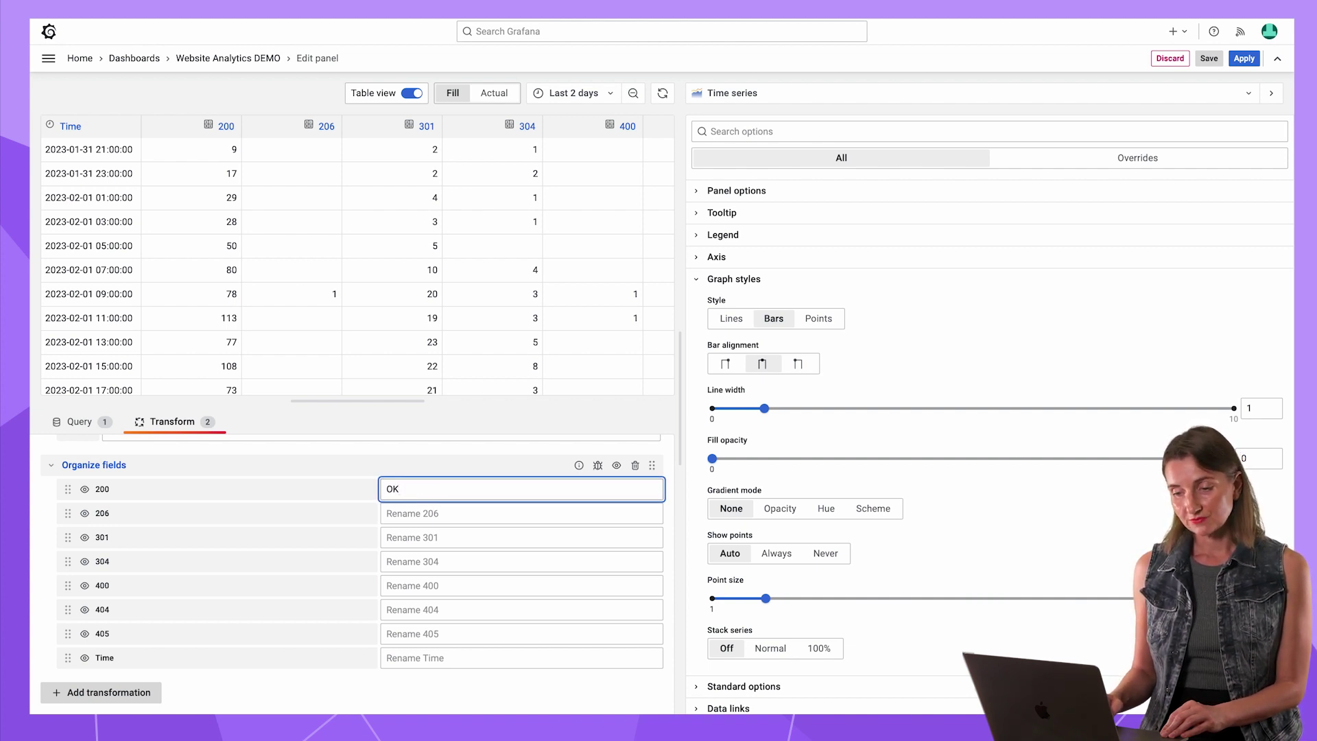
- Rename 206, 301 and 405 to Partial Content, Moved Permanently and Method Not Allowed, then preview the chart
click(472, 519)
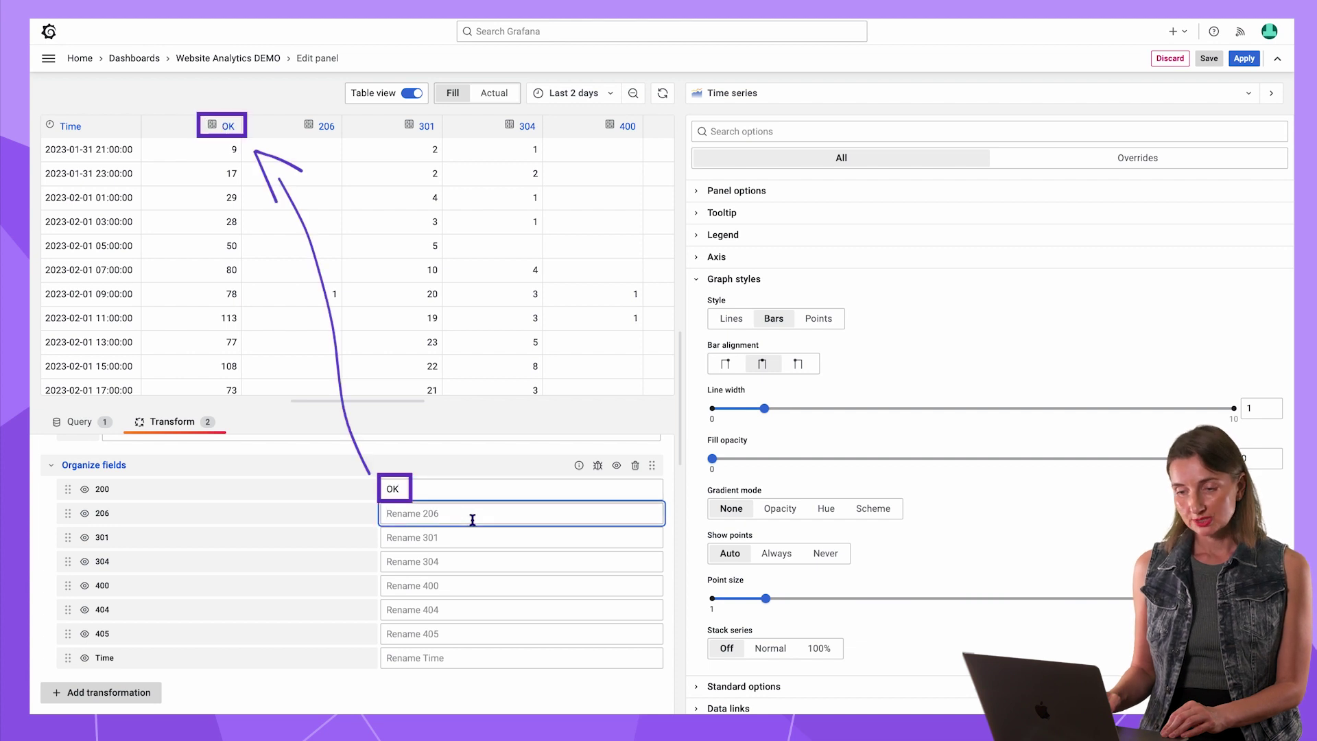
text(Partial Content)
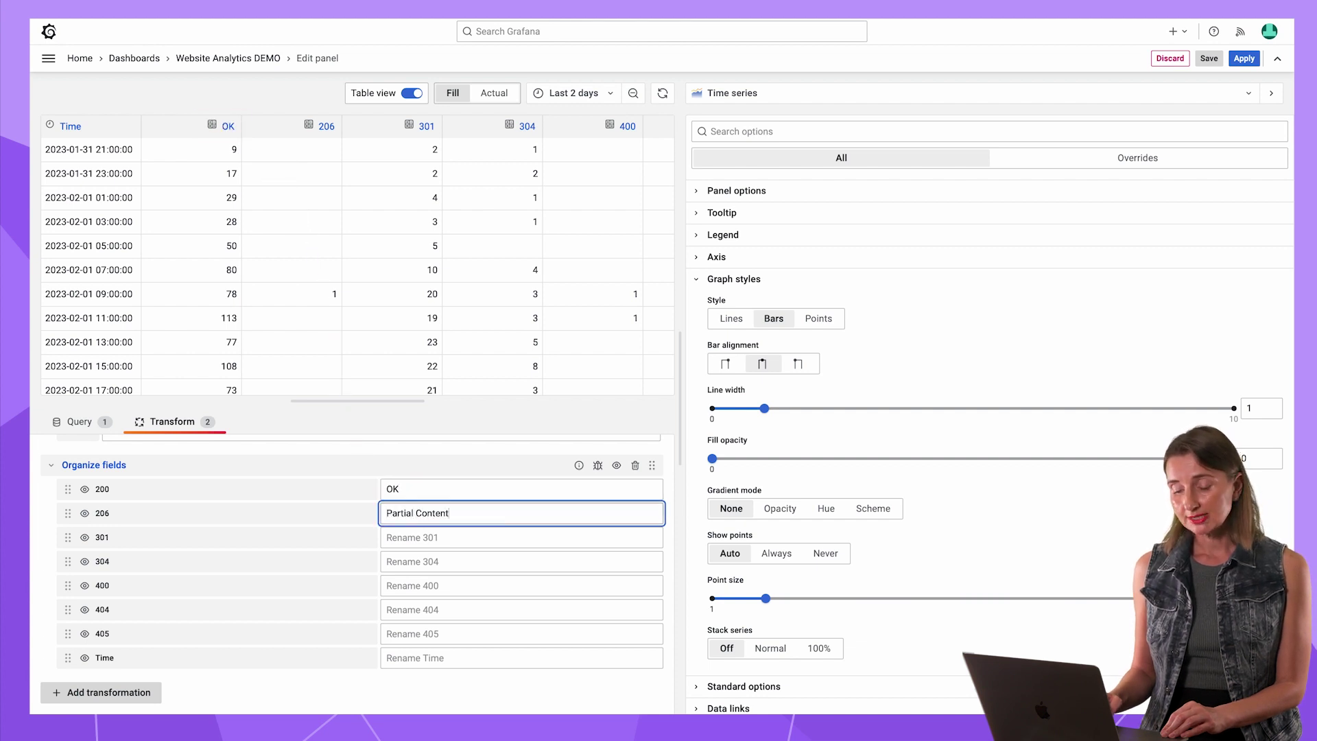
click(459, 544)
text(Moved Perman)
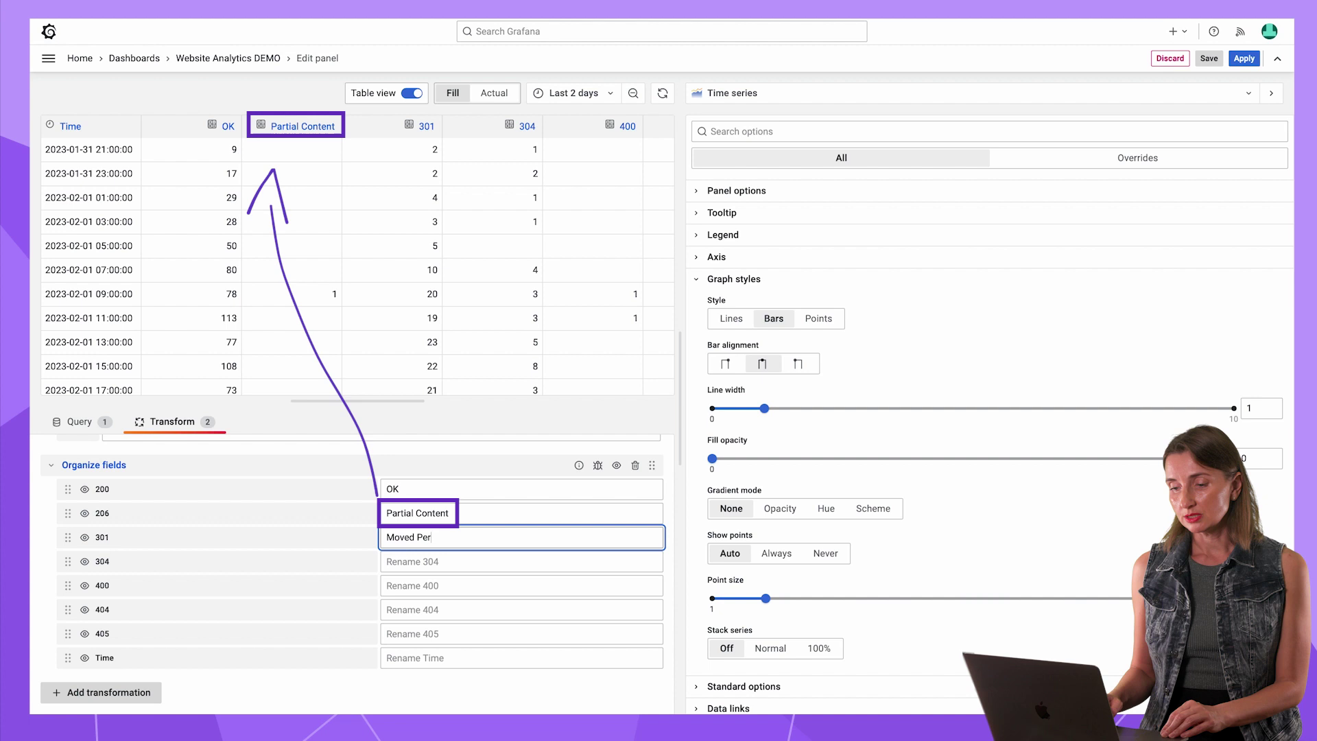
text(ently)
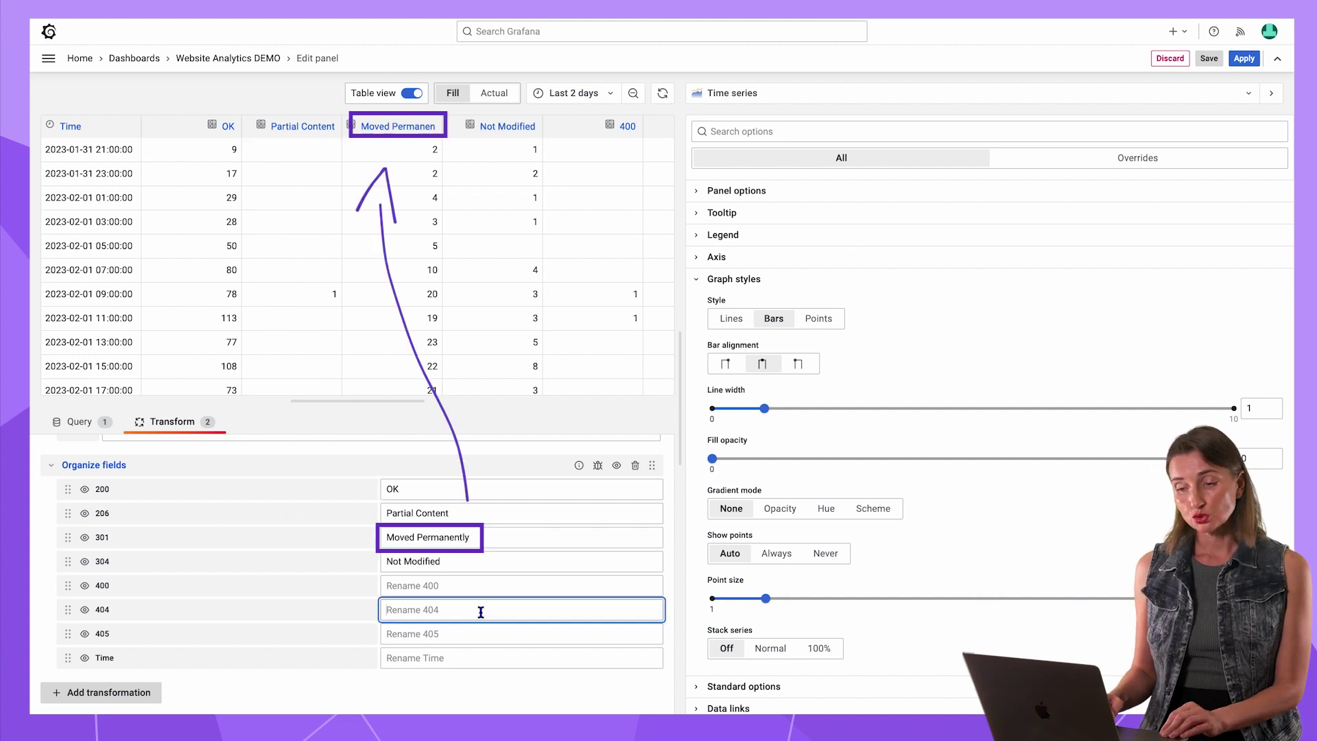
click(467, 634)
text(Method Not Allowed)
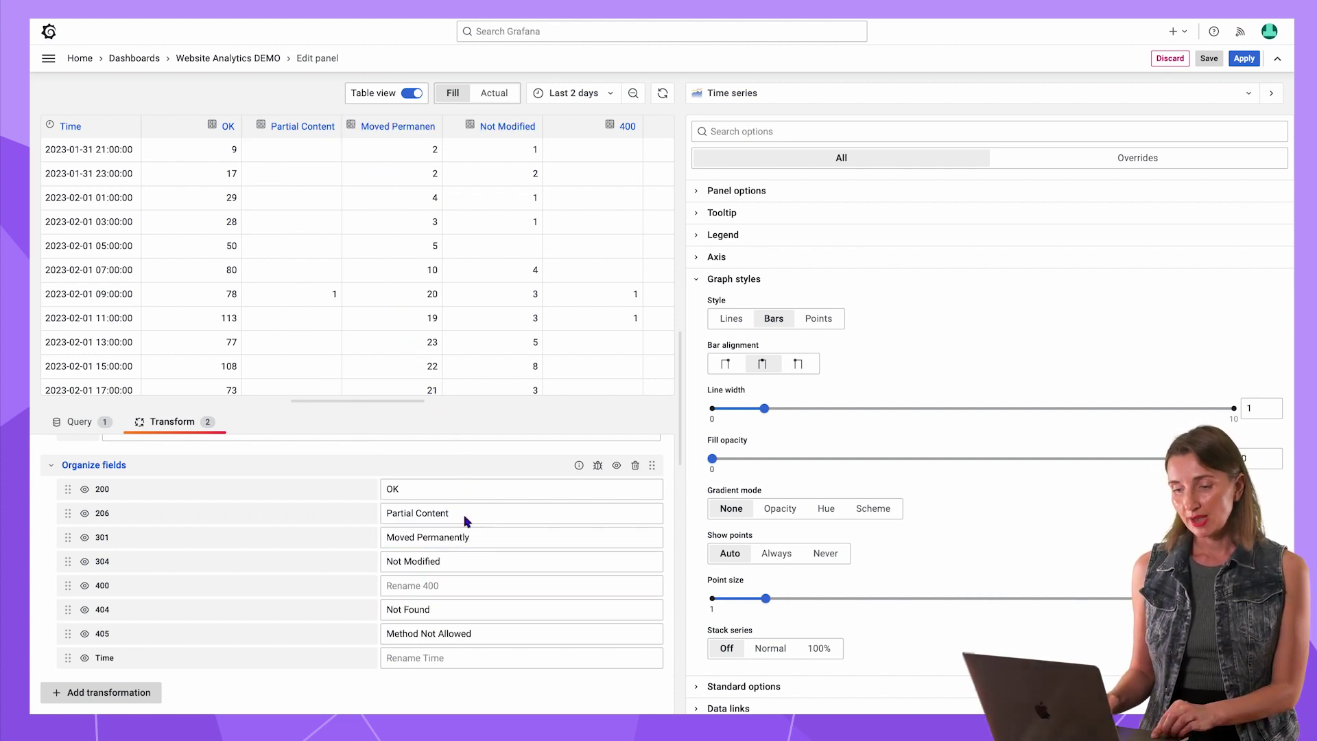
click(413, 94)
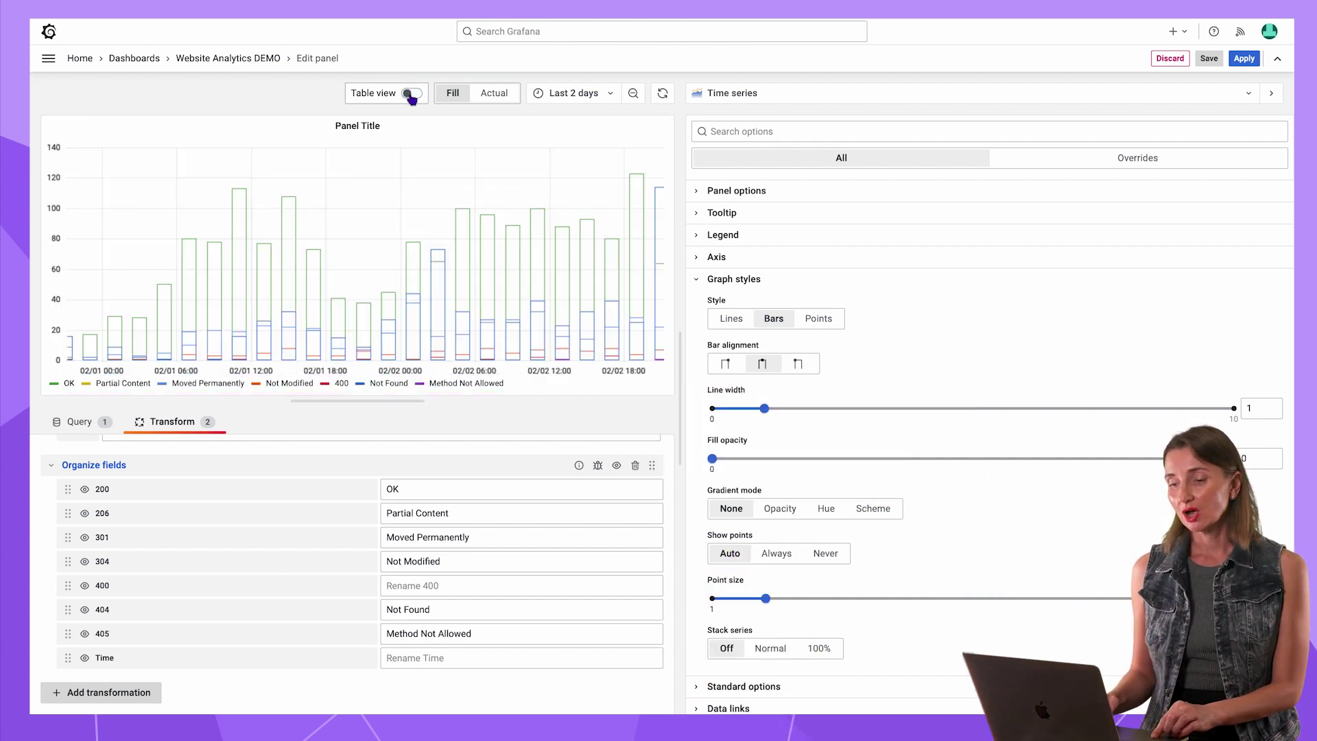
- Add a field override giving the OK series a single dark purple colour
click(696, 279)
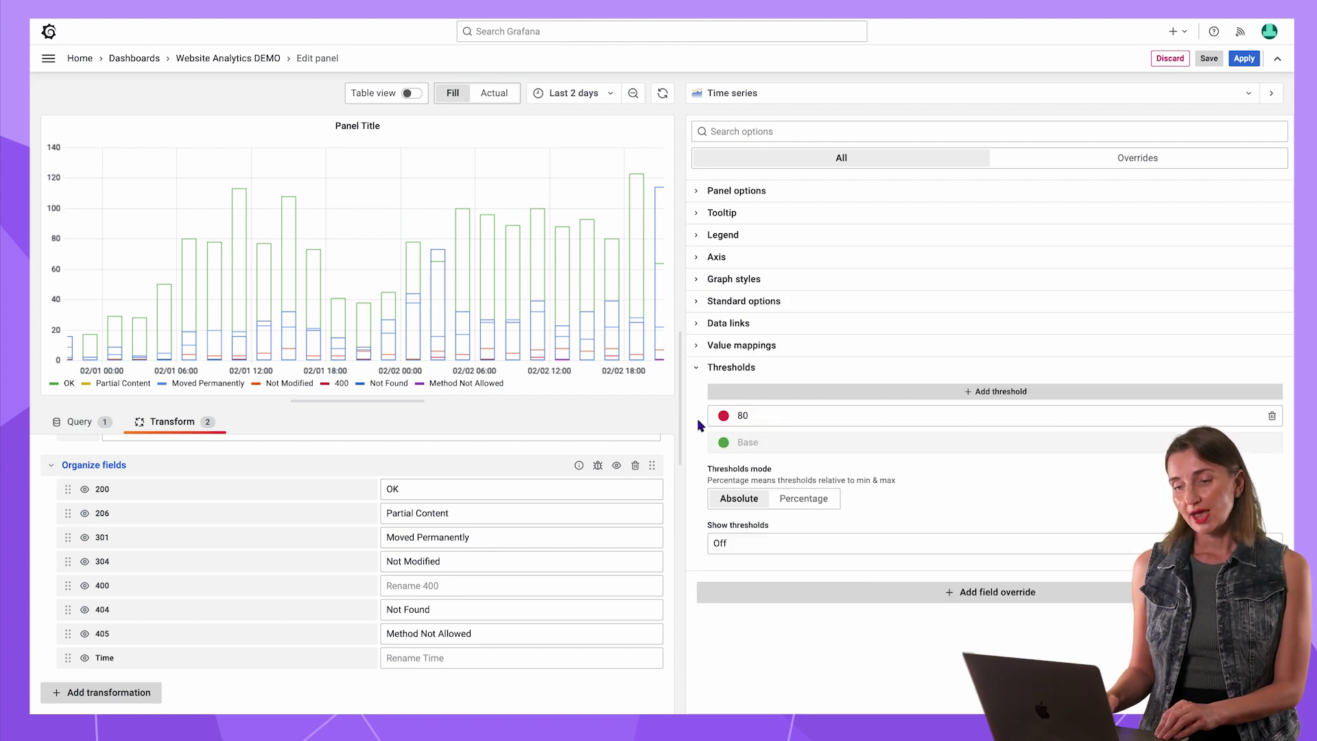
click(756, 605)
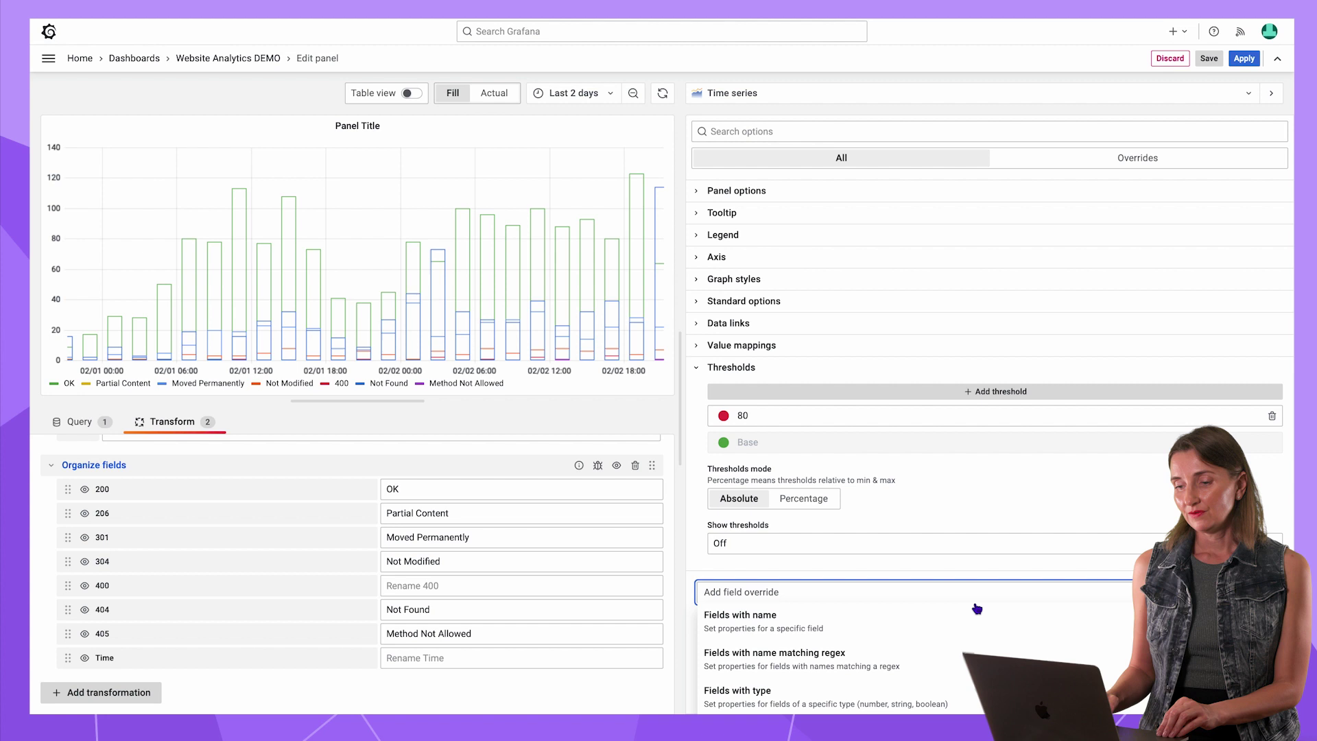
click(963, 624)
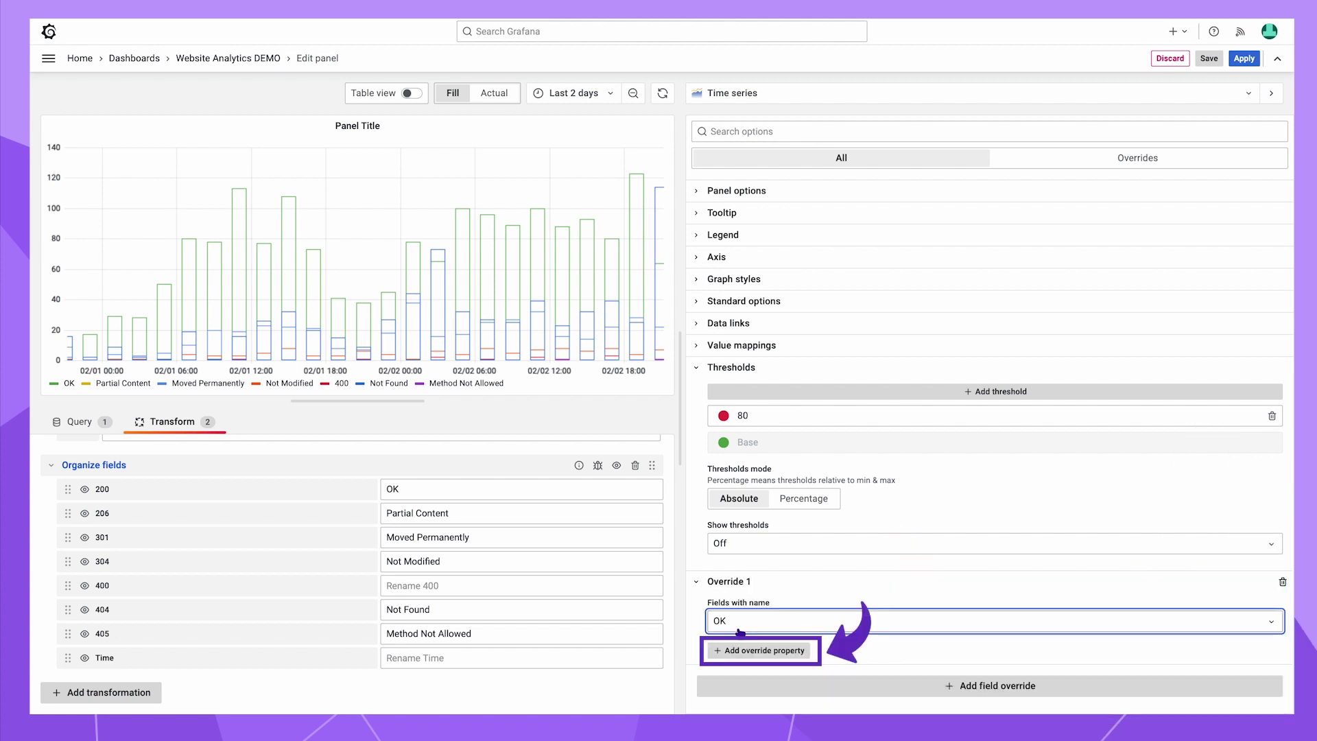
click(749, 653)
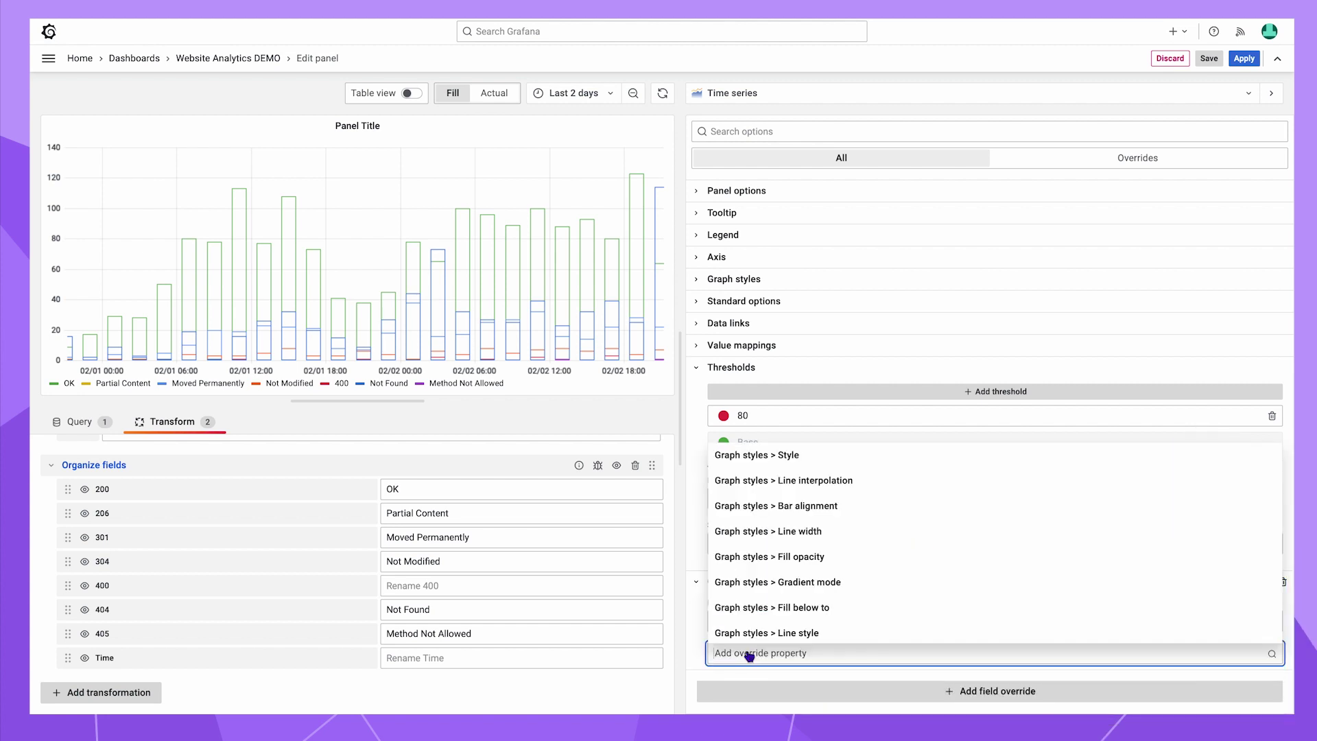
scroll(941, 570, down, 10)
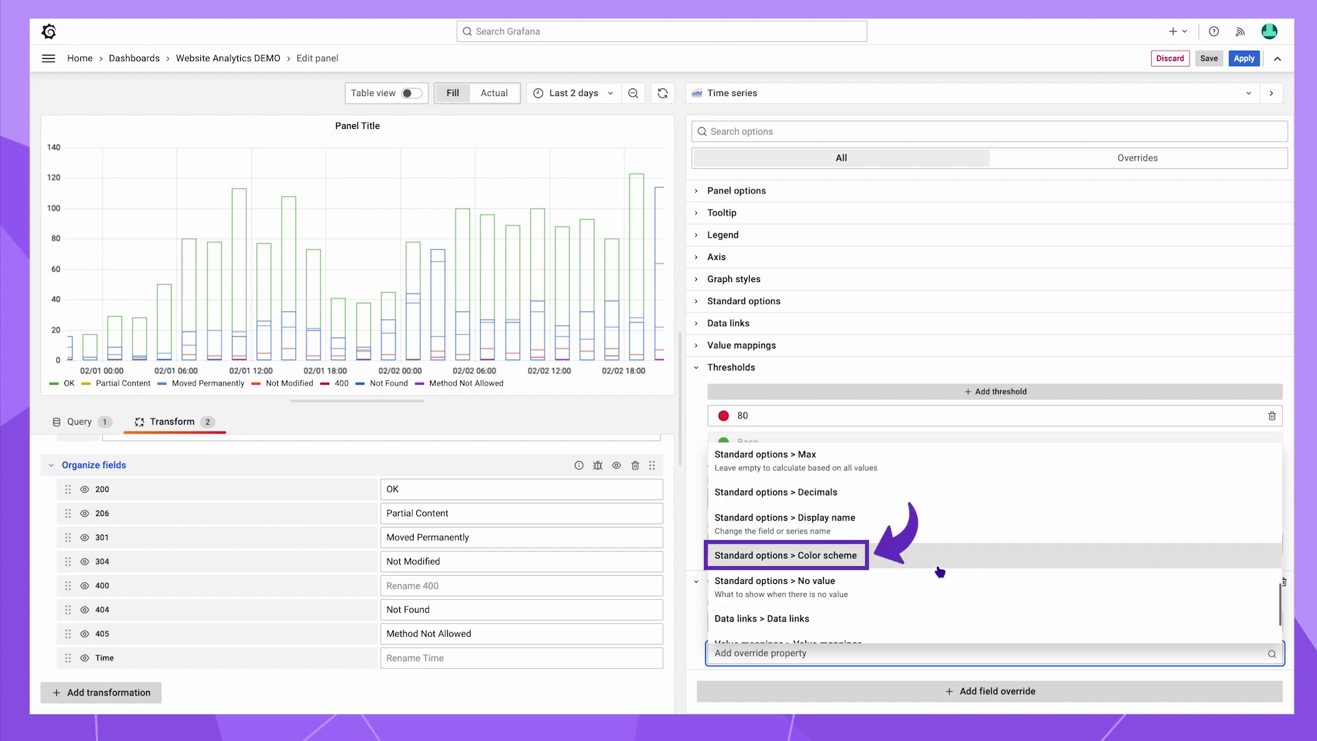
click(939, 571)
click(935, 652)
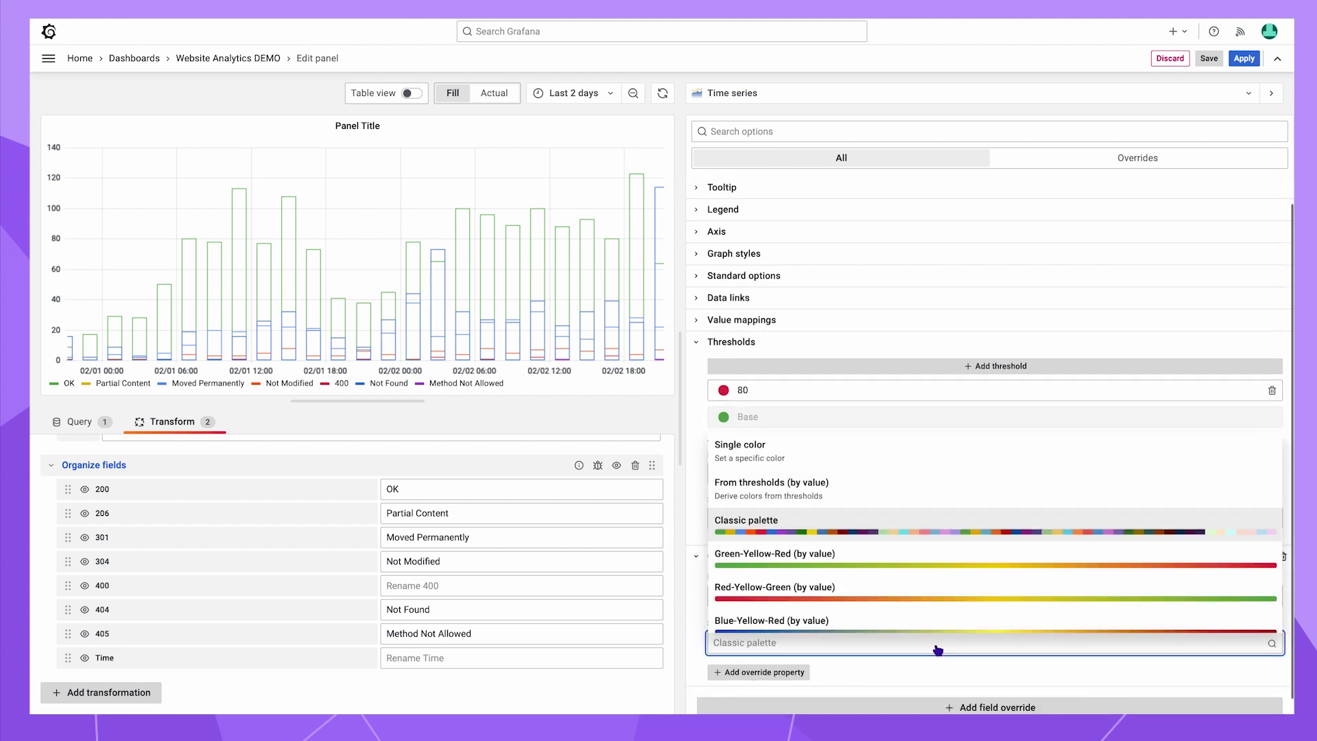
click(934, 461)
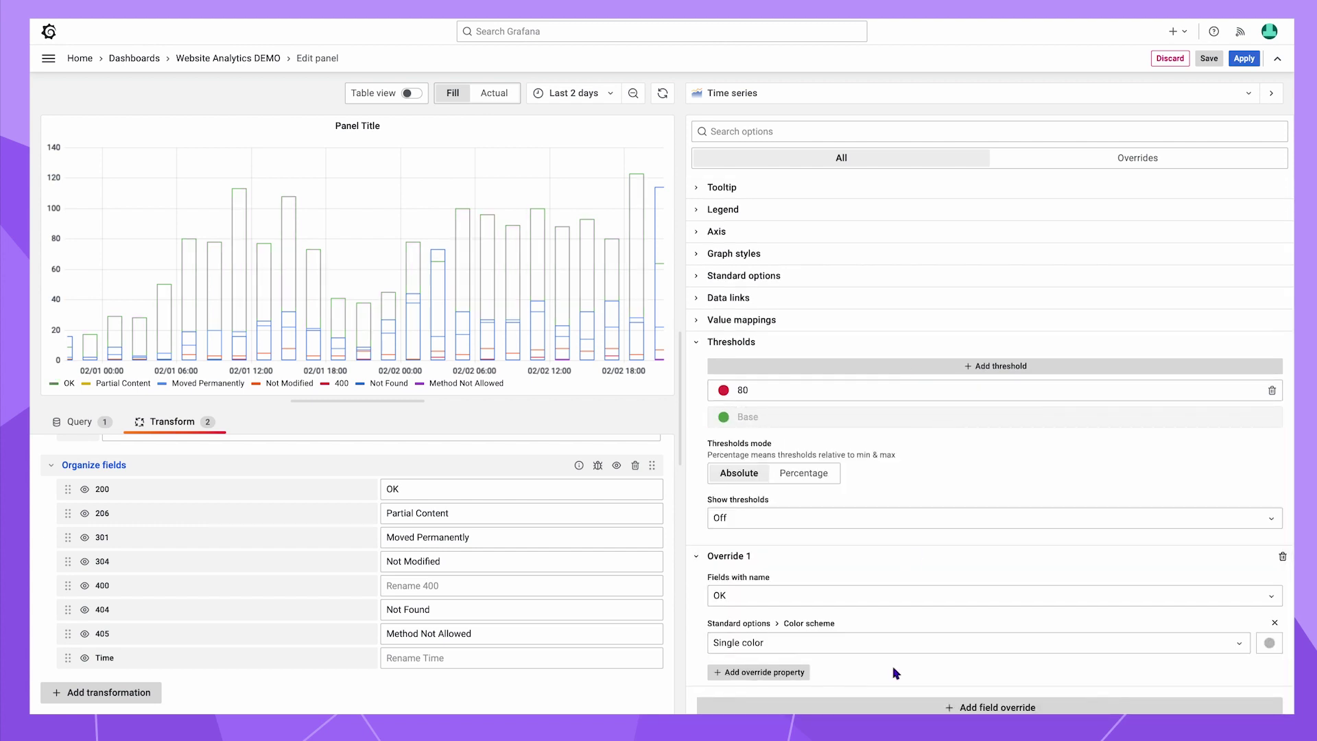
scroll(891, 670, down, 1)
click(1270, 628)
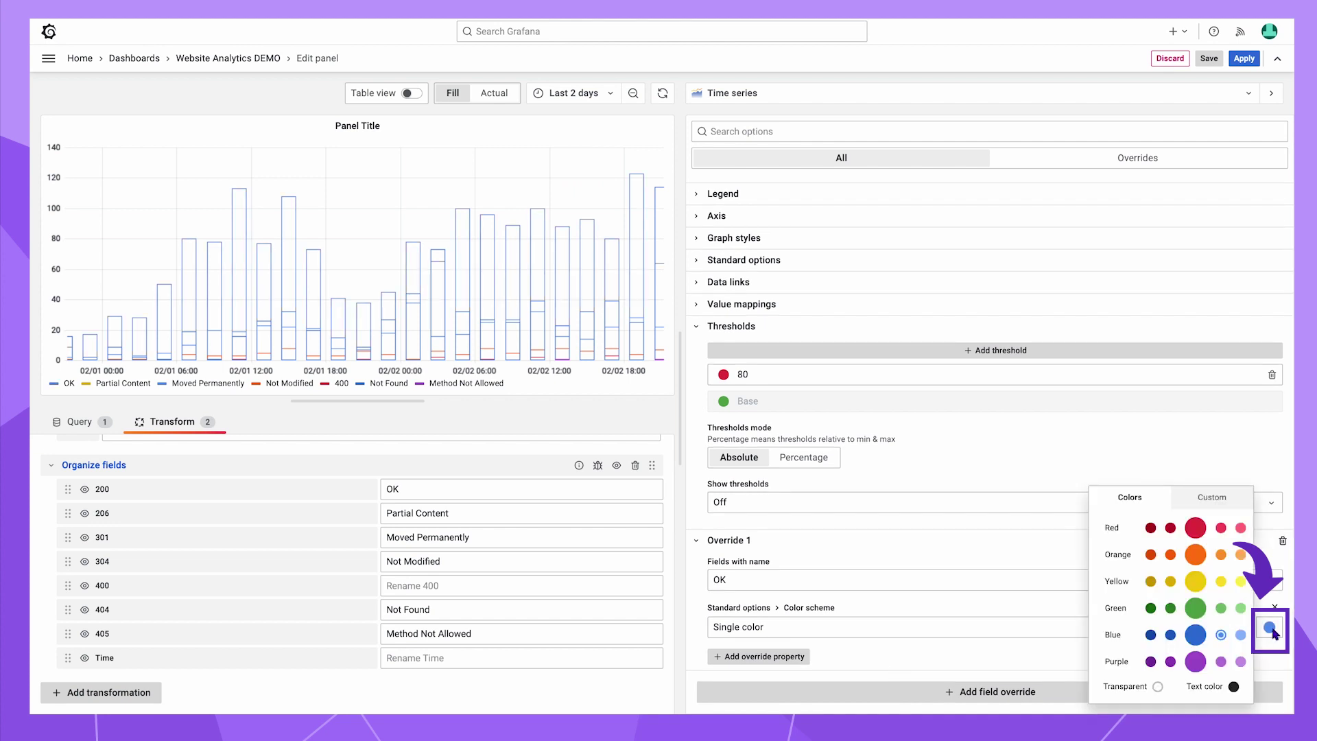
click(1150, 661)
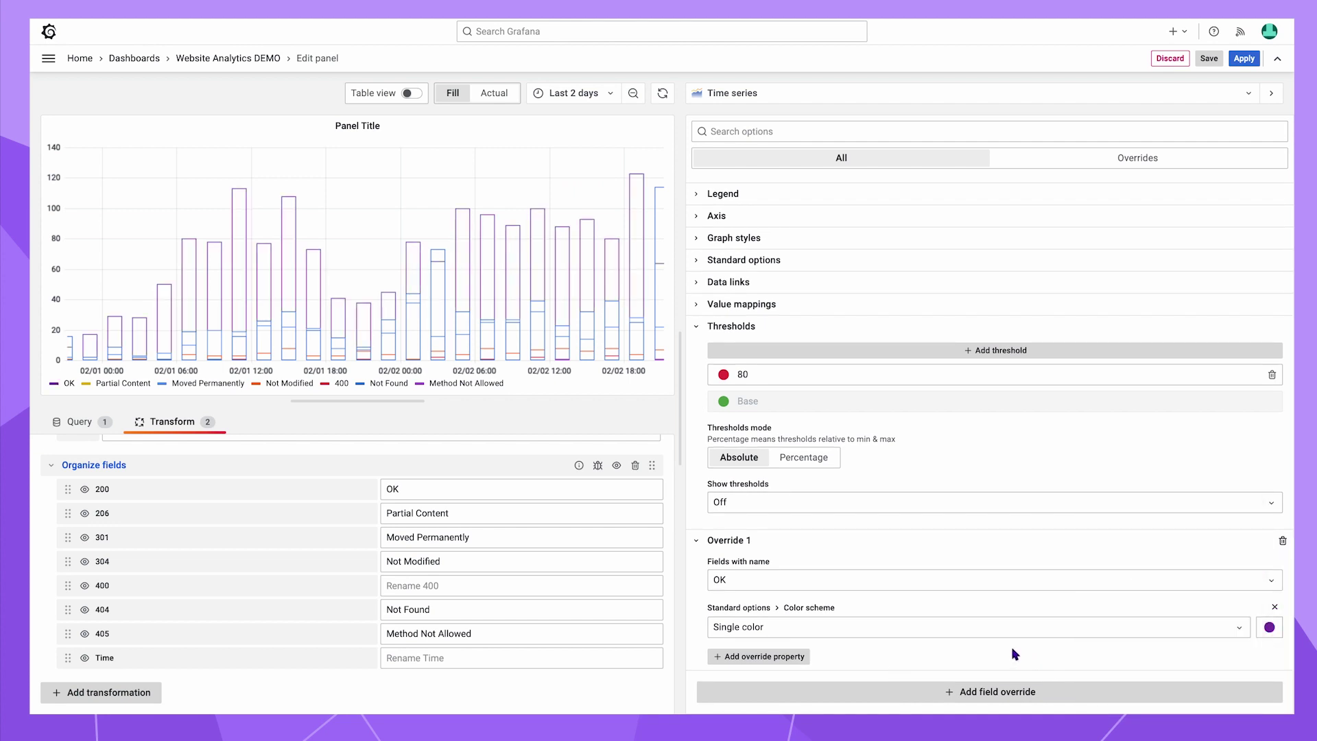
- Add single-colour overrides making Not Modified grey and Not Found red
click(779, 691)
click(892, 641)
click(911, 588)
click(761, 673)
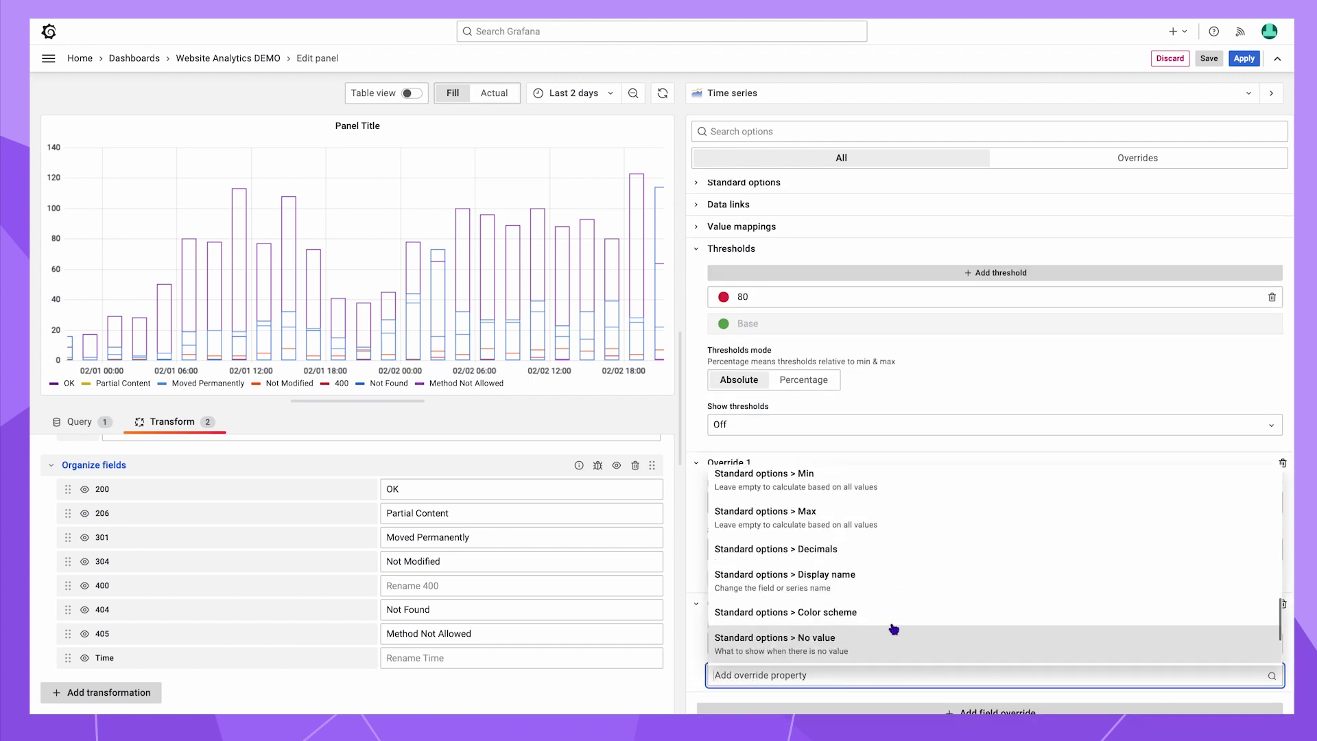
click(891, 613)
scroll(759, 653, down, 2)
click(759, 653)
scroll(890, 598, down, 5)
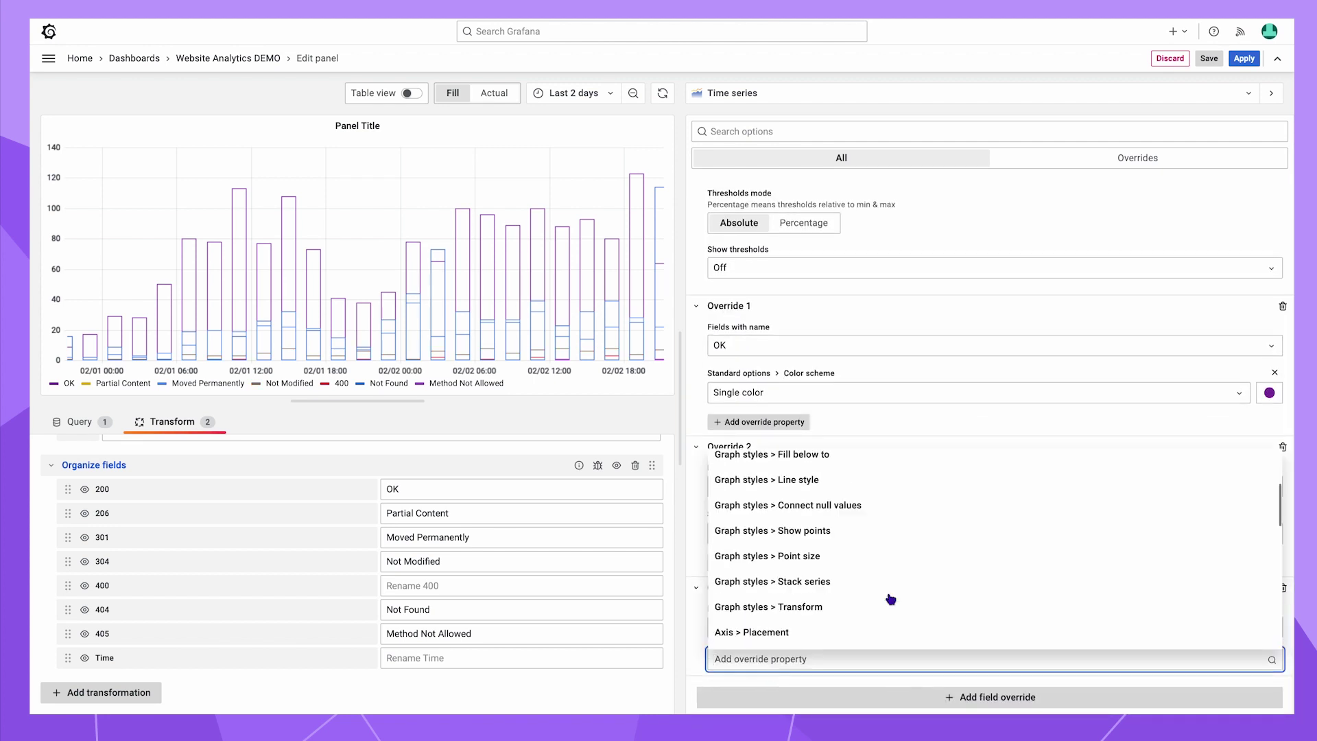
click(890, 599)
click(875, 587)
click(1270, 626)
- Add an override giving Method Not Allowed a single dark red colour
click(1190, 522)
click(896, 690)
click(891, 643)
click(827, 657)
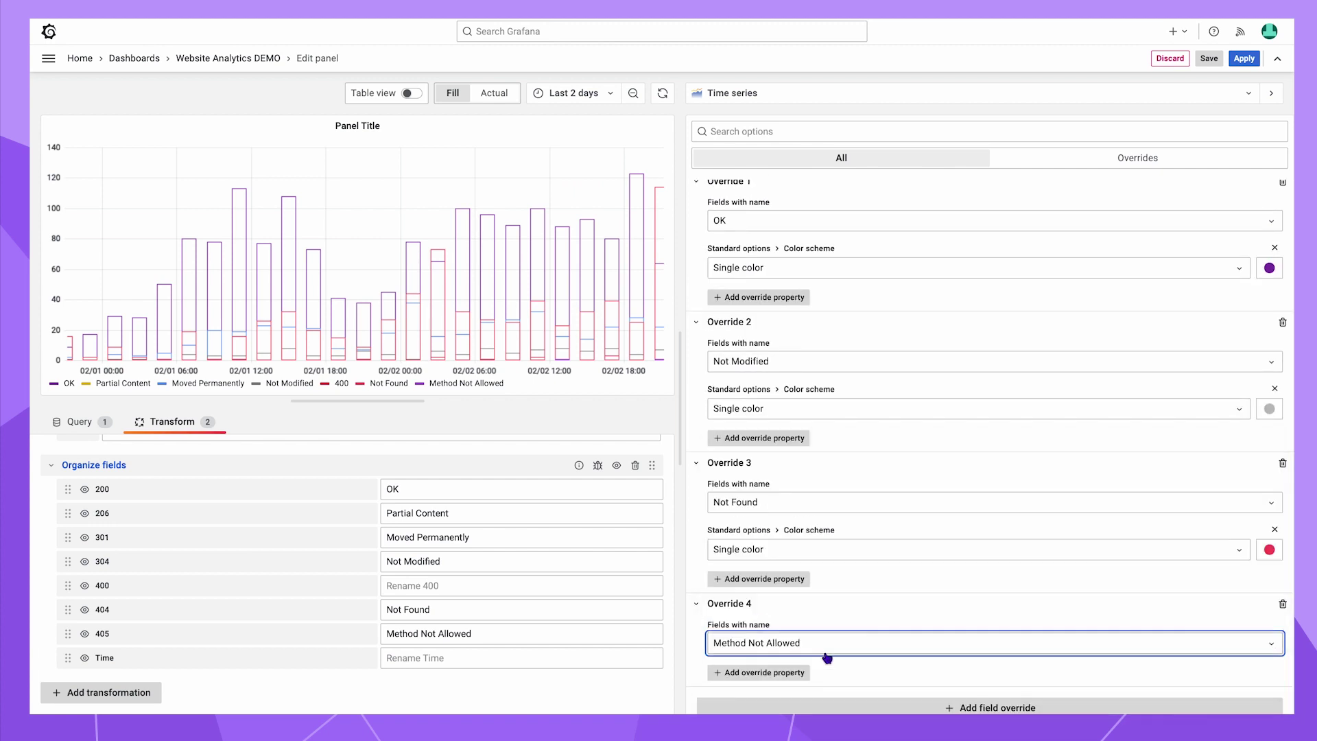
click(760, 672)
click(876, 676)
click(875, 667)
click(875, 585)
click(1267, 585)
click(1166, 523)
scroll(703, 306, up, 10)
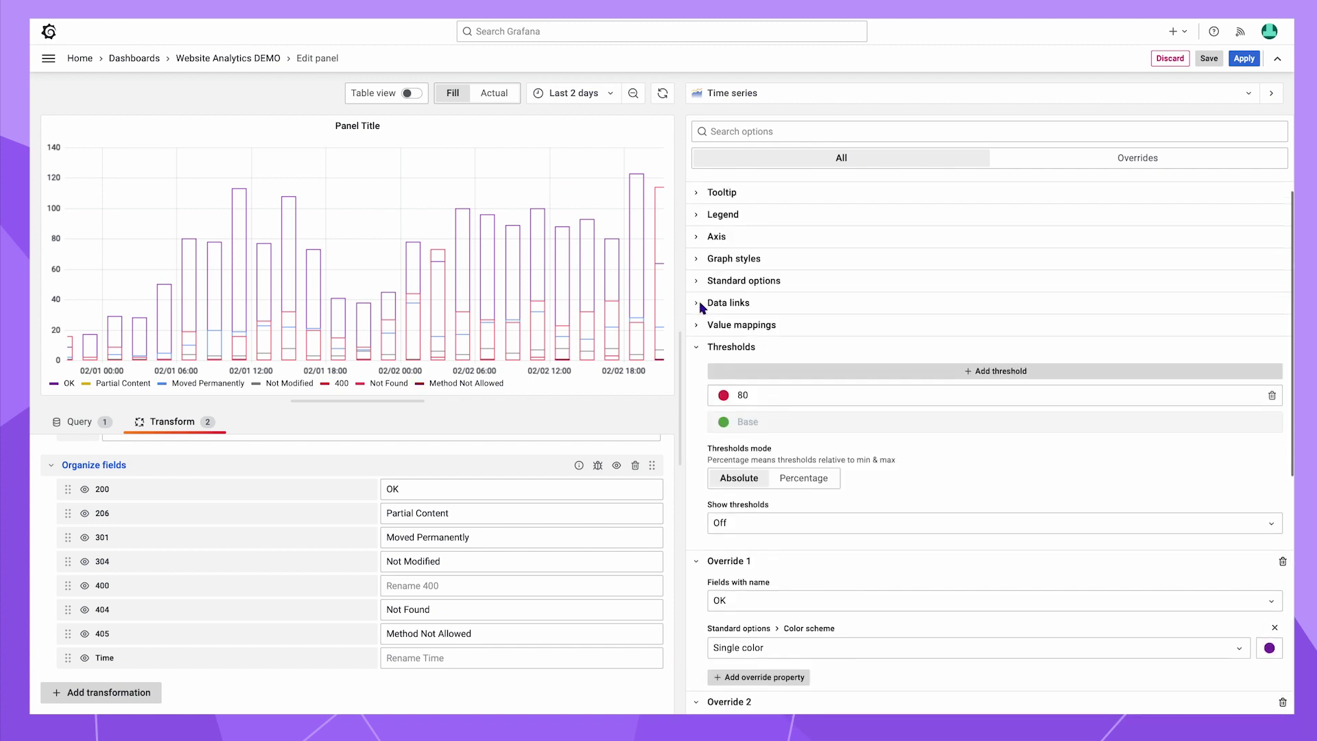
- Set the bars' Fill opacity to 100 and apply the panel changes
click(695, 368)
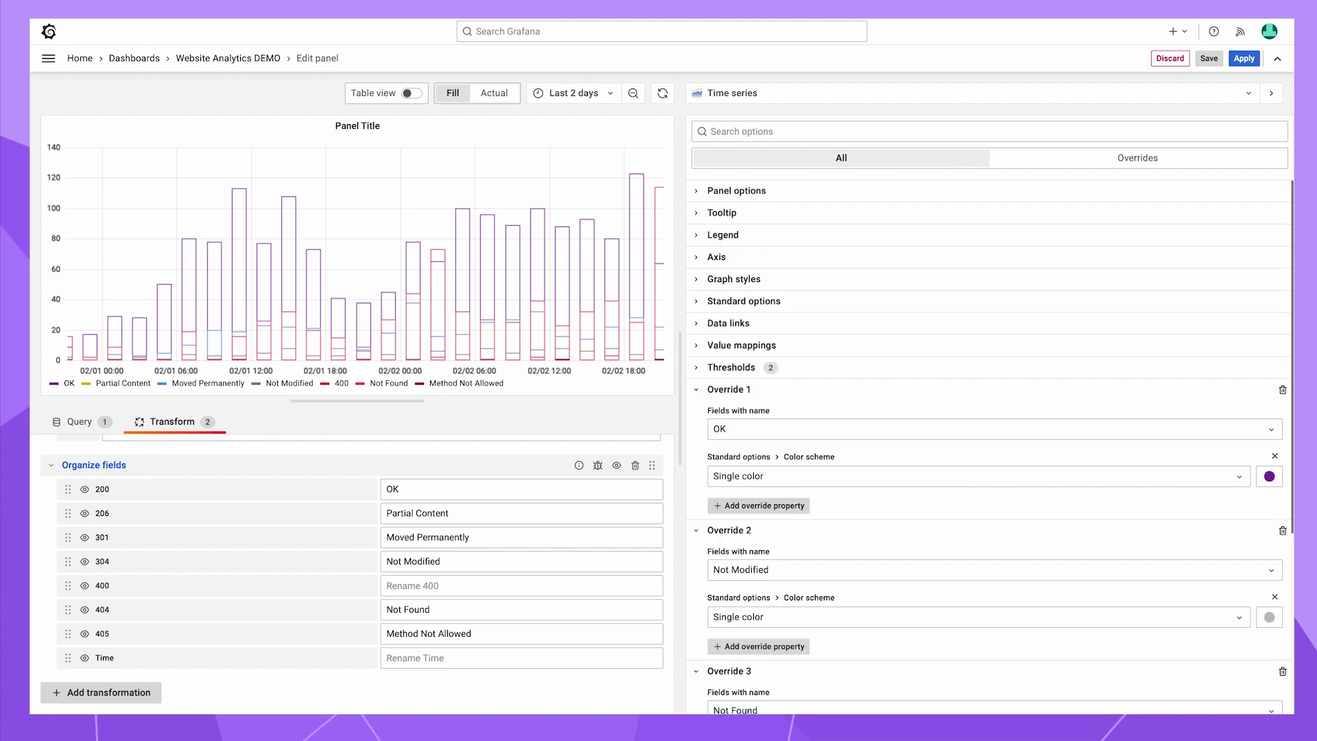
click(698, 281)
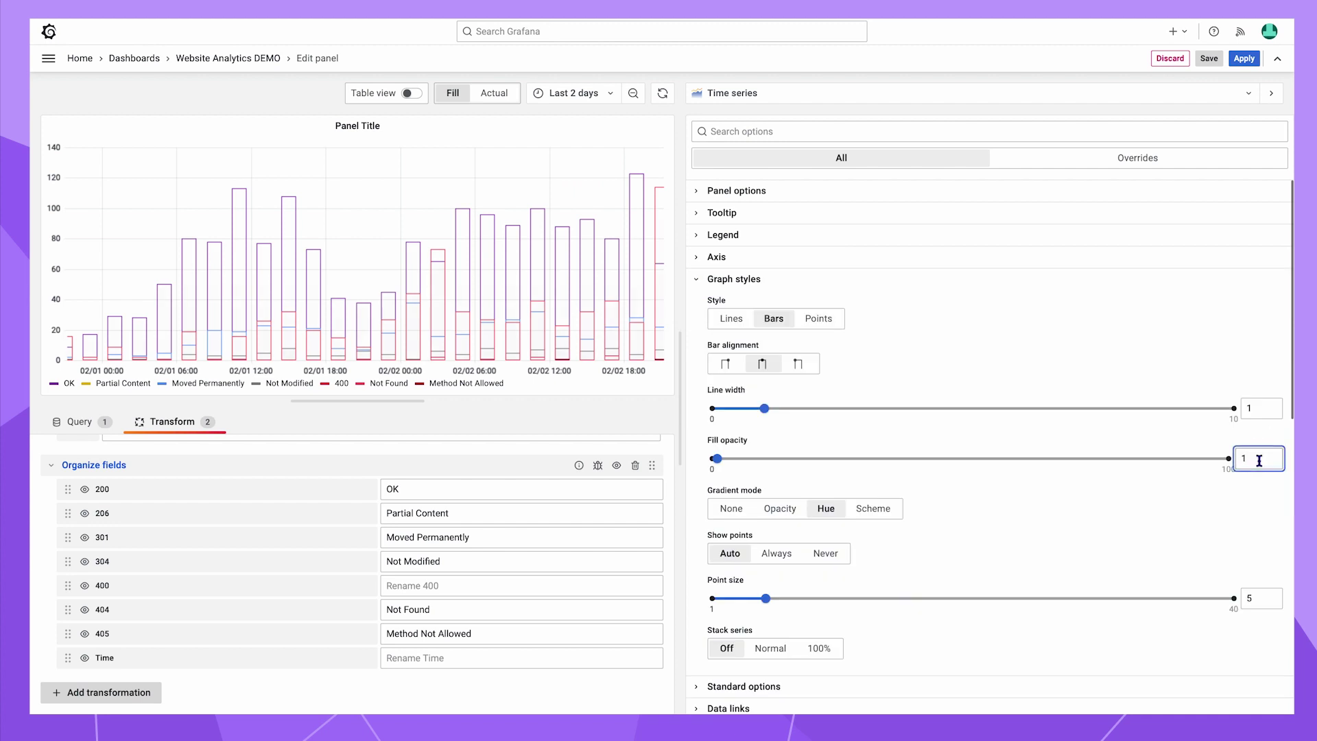
key(Return)
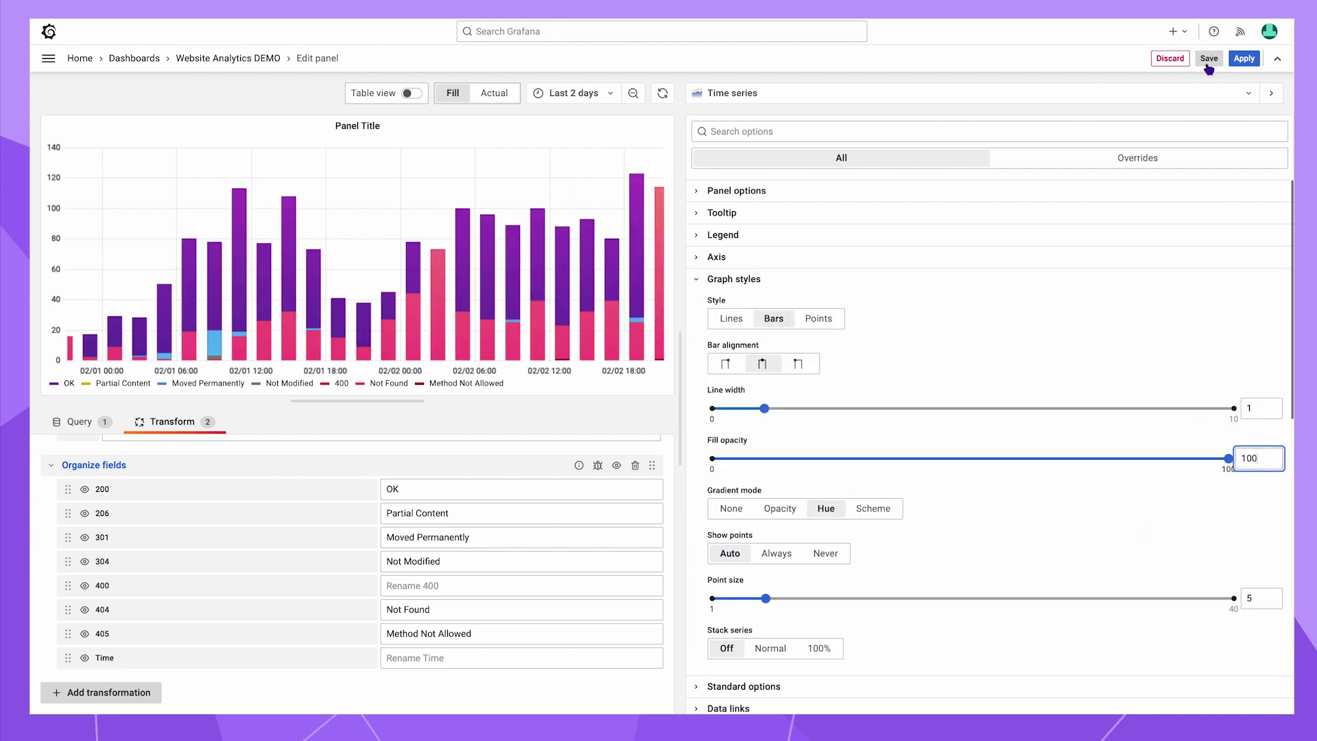
click(1245, 58)
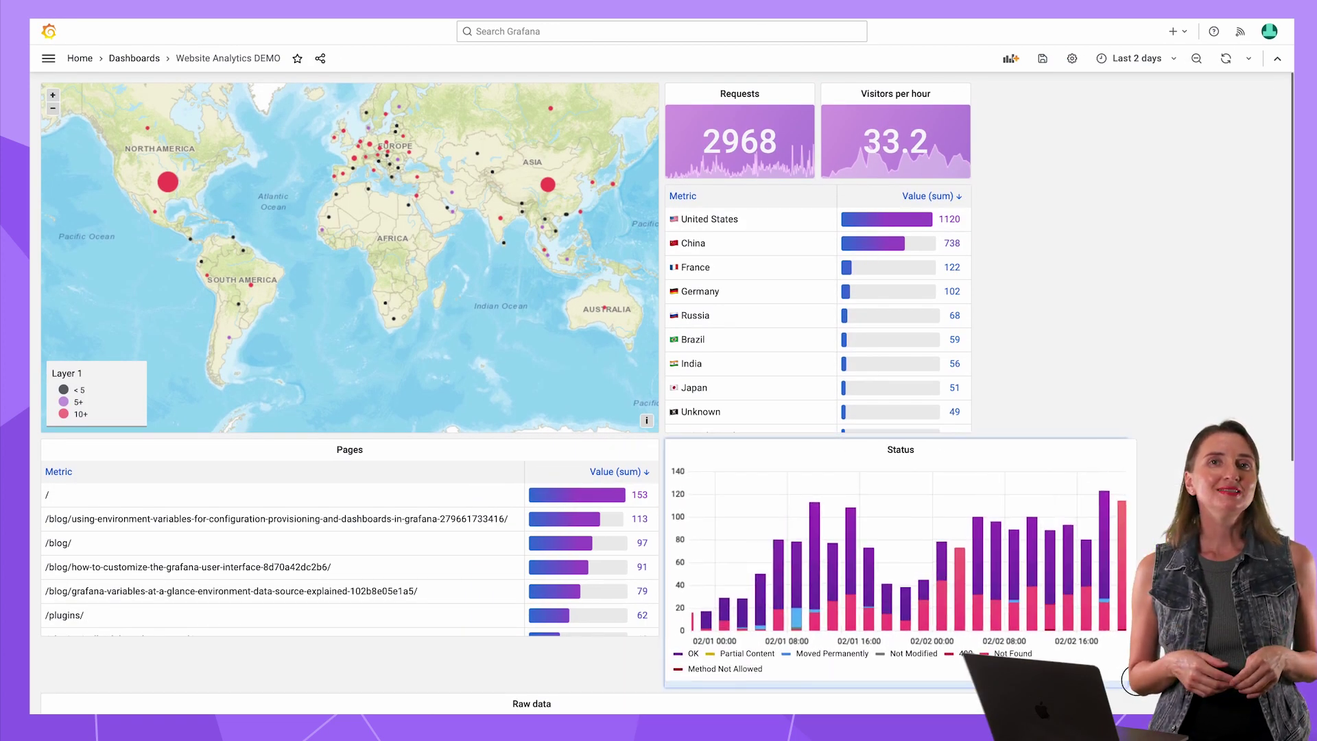
- Move the Requests panel right beside Visitors per hour and enlarge the country table
drag(751, 94, 885, 93)
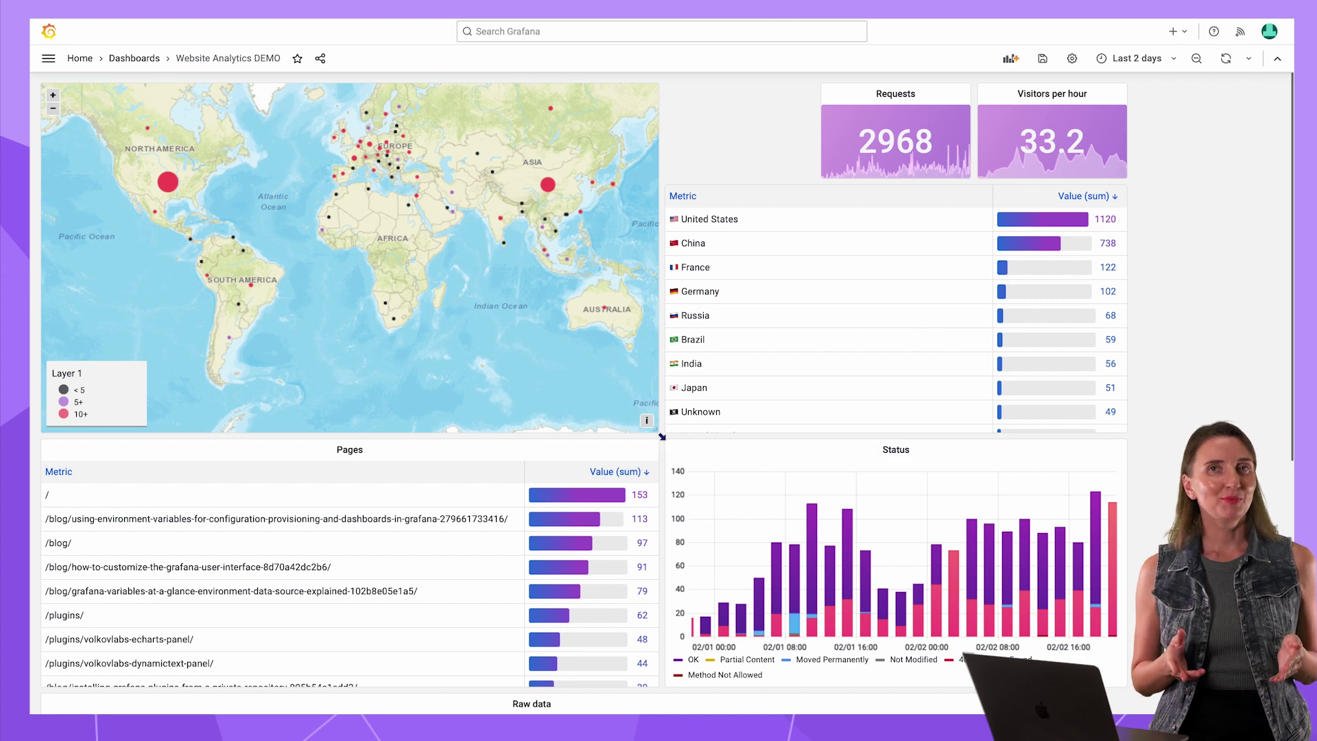
drag(1126, 430, 1171, 462)
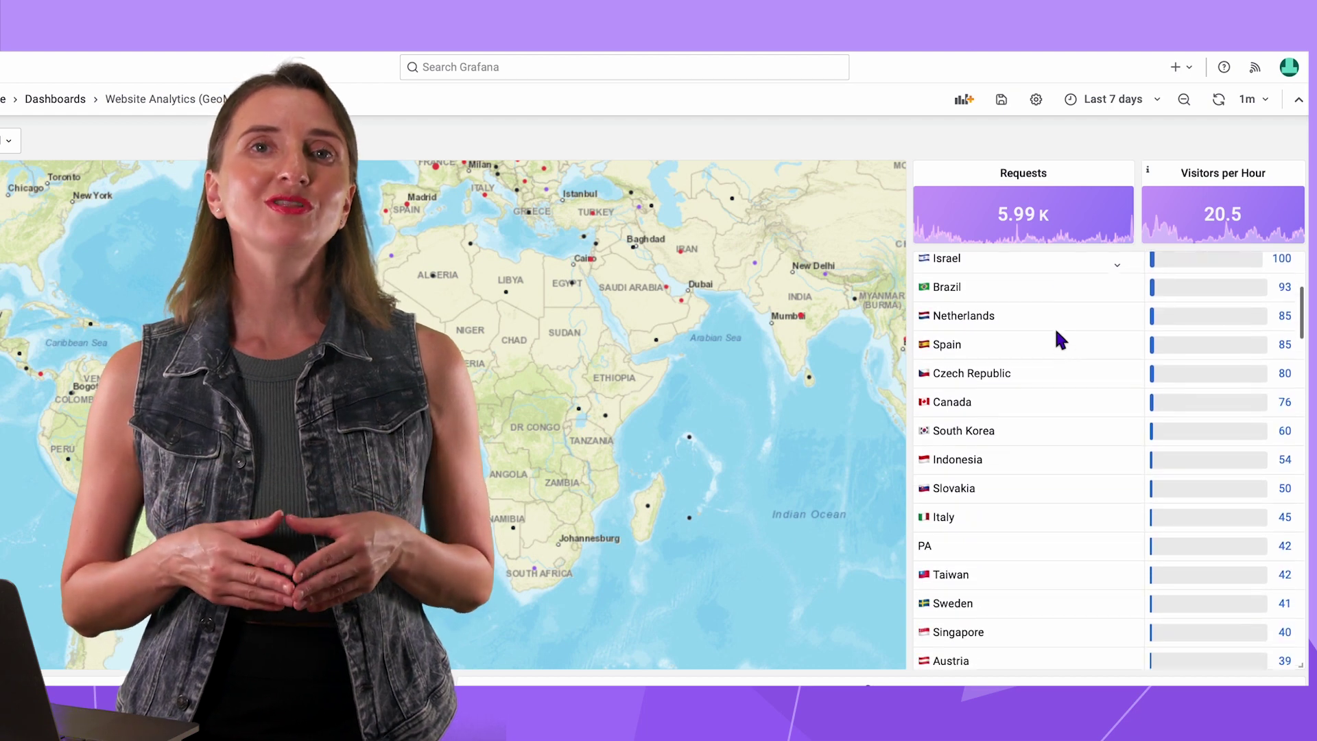
scroll(1057, 332, down, 6)
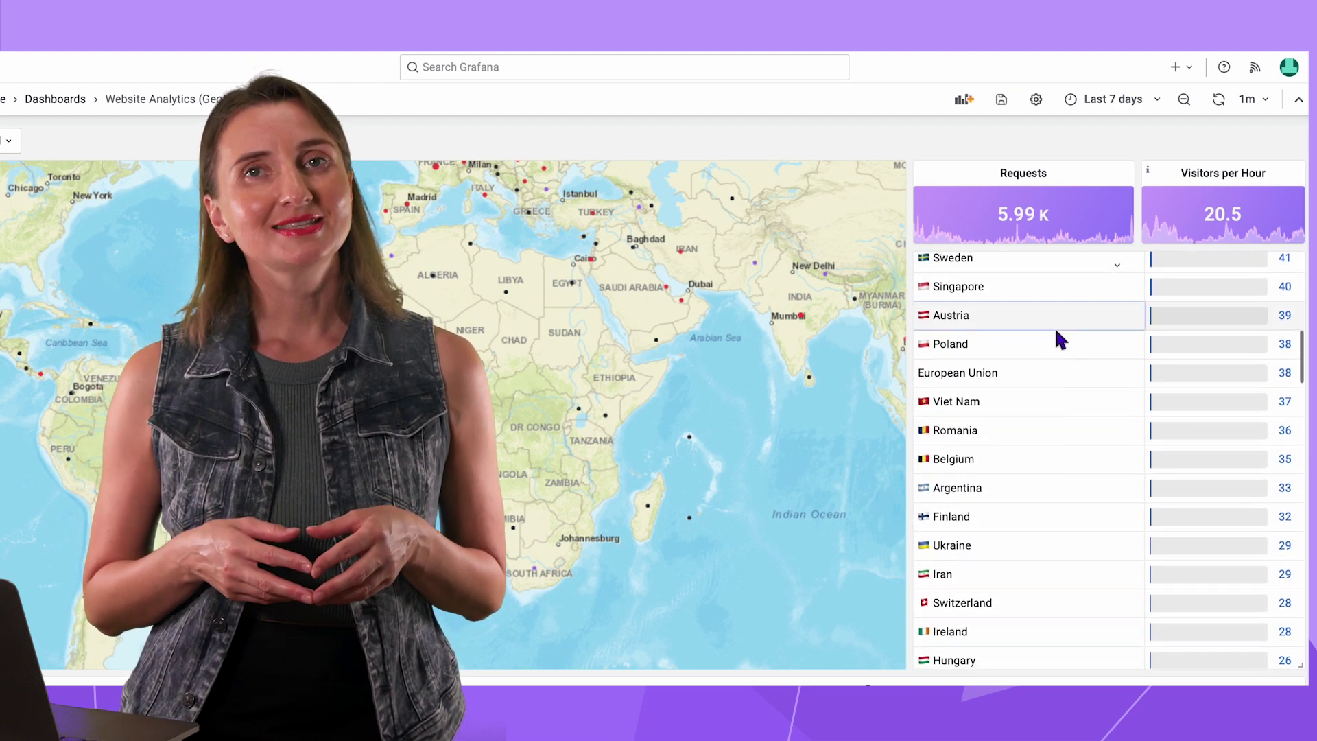
scroll(1057, 332, down, 8)
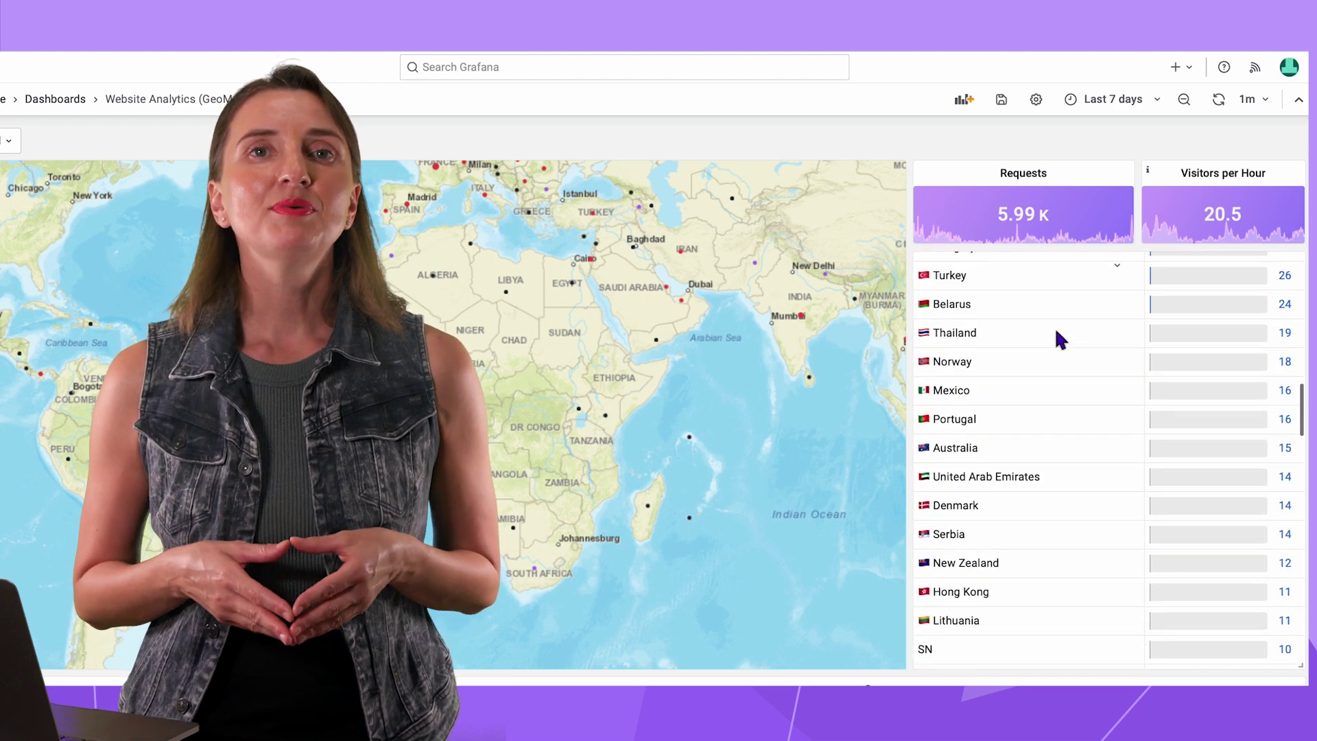
scroll(1057, 332, down, 8)
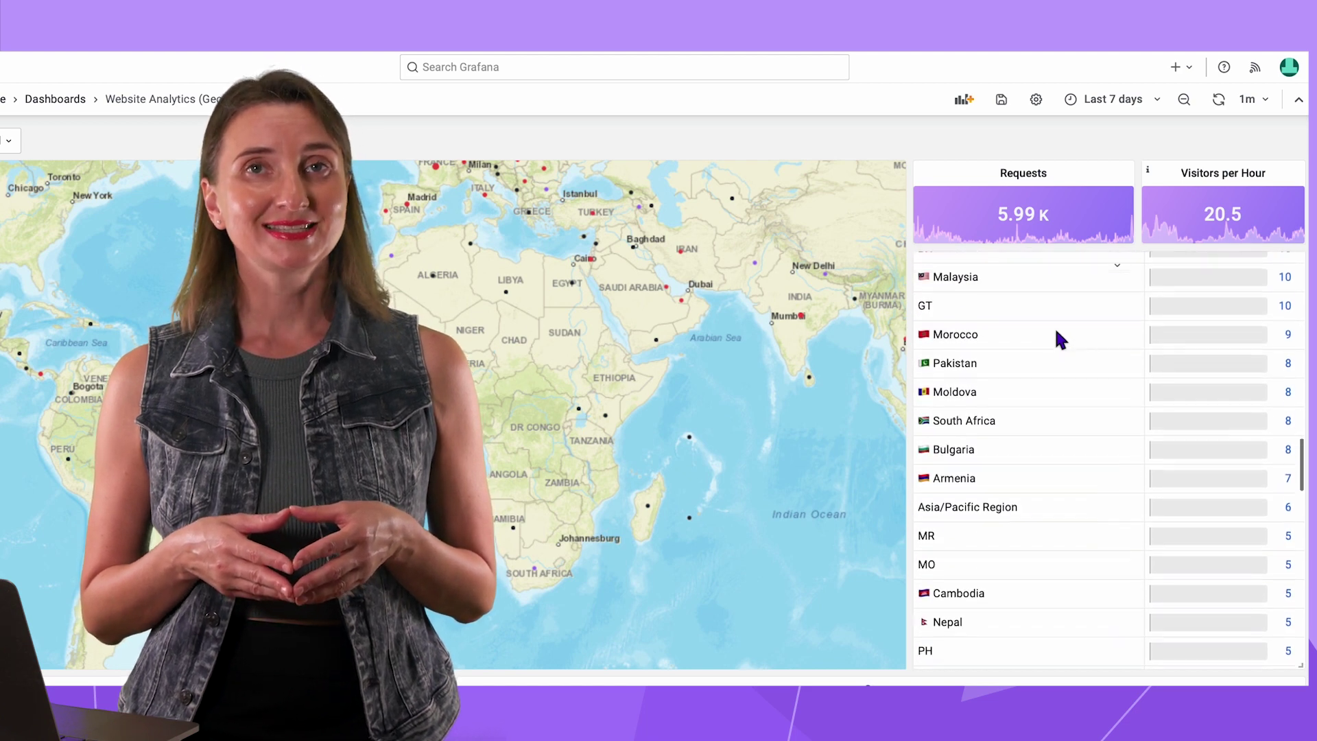